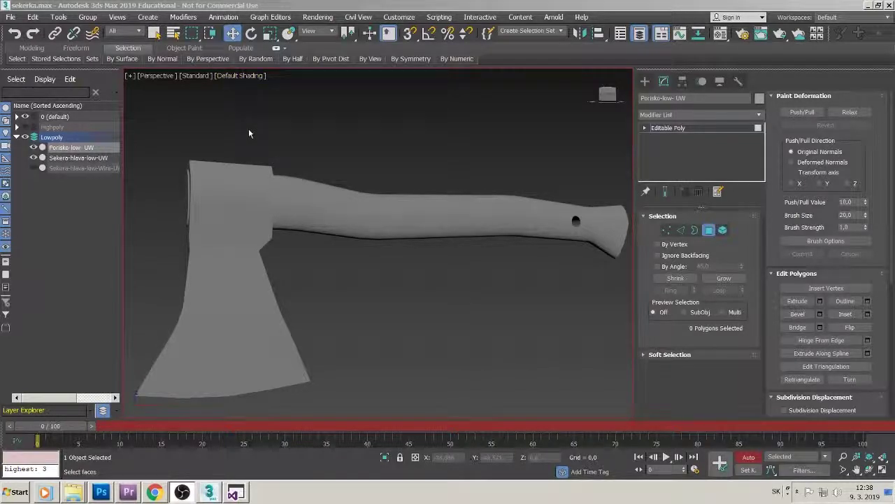
# Switch the viewport to Edged Faces shading and select the Porisko-low-UW handle.
pyautogui.click(78, 149)
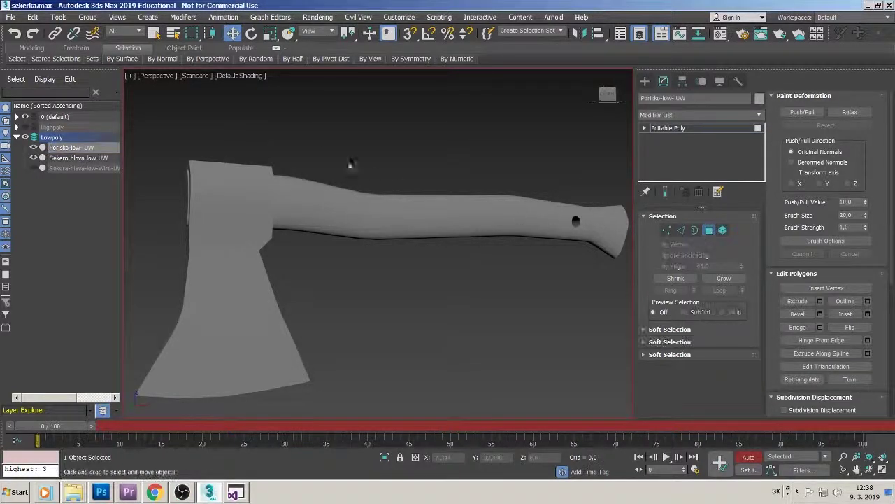
pyautogui.press('F4')
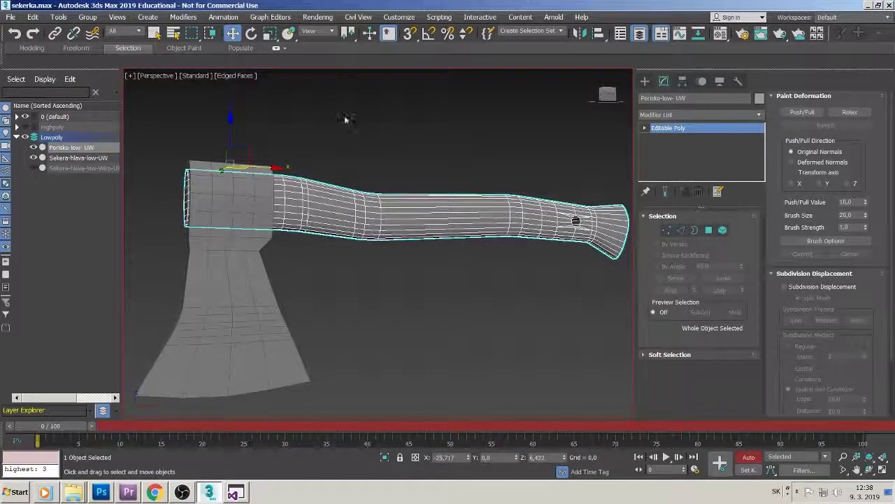
pyautogui.click(235, 75)
pyautogui.click(492, 173)
pyautogui.click(491, 173)
pyautogui.click(246, 75)
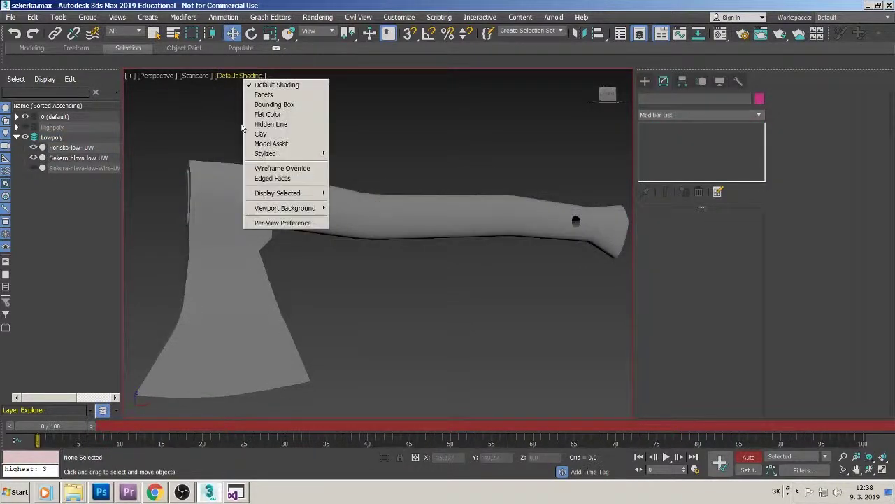
pyautogui.click(272, 177)
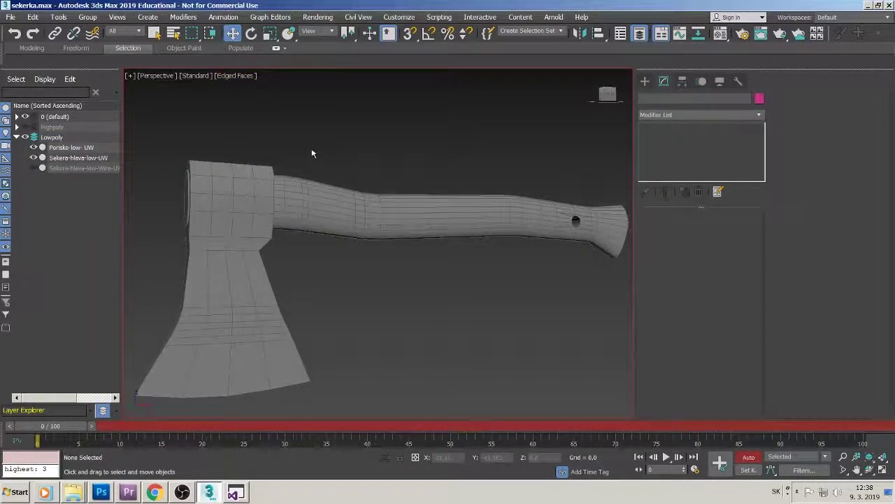
pyautogui.click(70, 148)
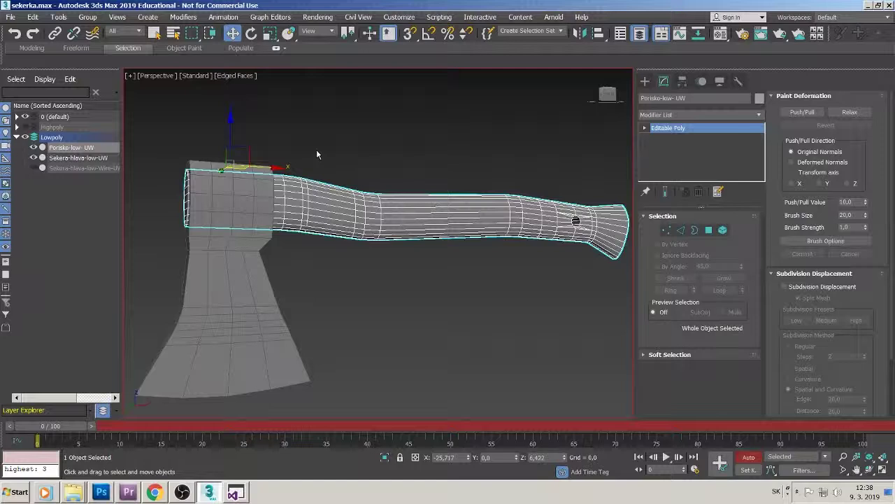
# Hide Sekera-hlava-low-UW and select the whole handle as an element.
pyautogui.click(33, 157)
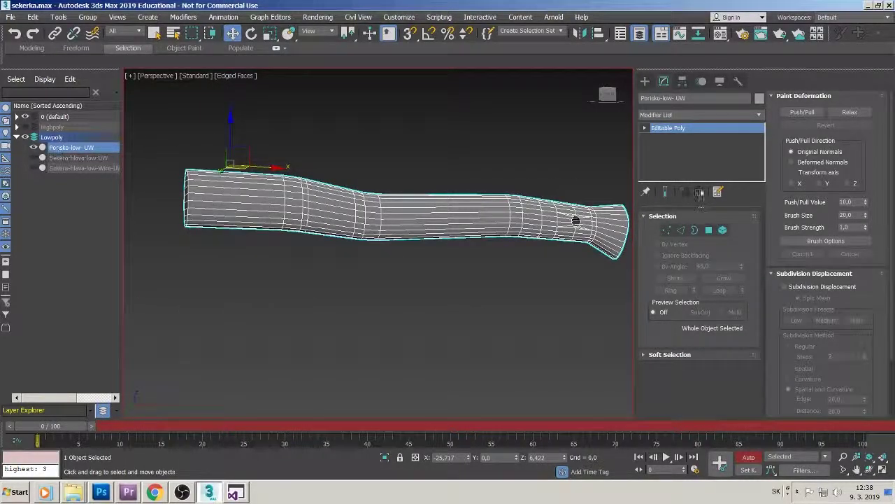
pyautogui.click(722, 230)
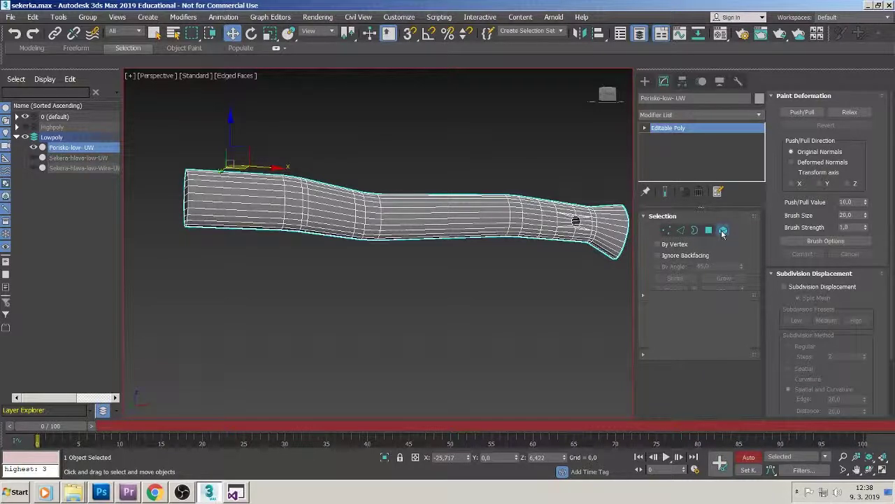
pyautogui.click(723, 231)
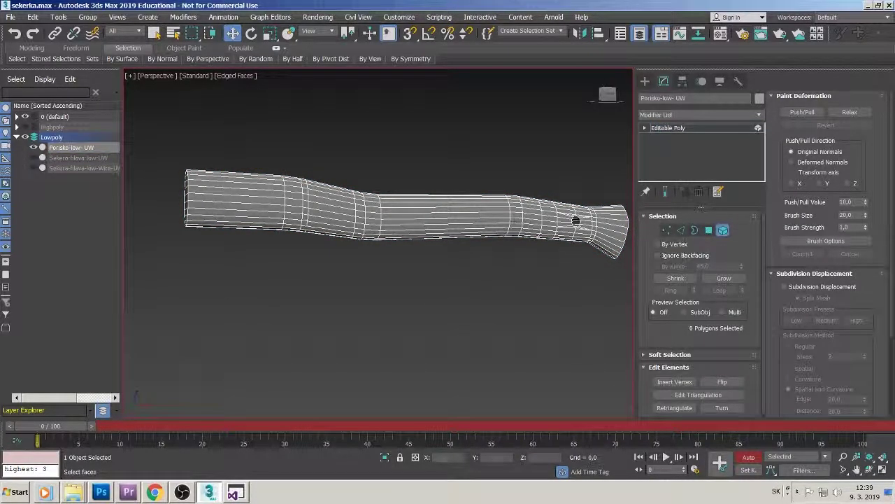
pyautogui.click(515, 221)
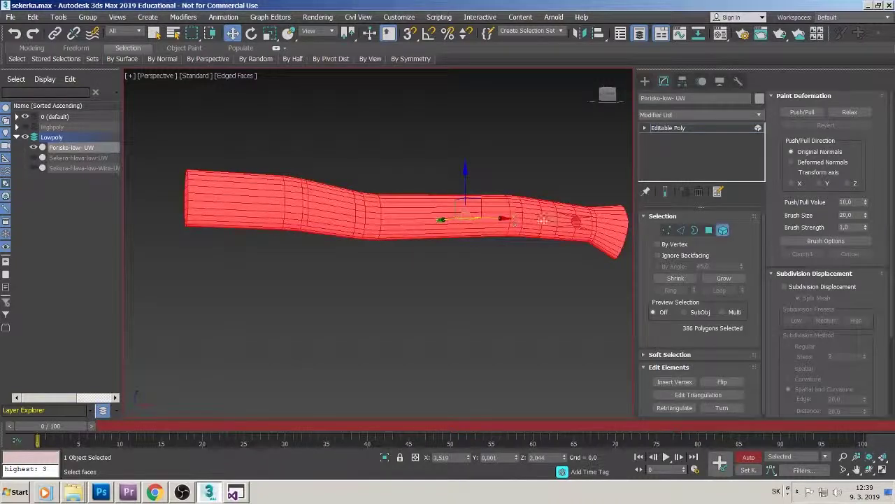
# Convert the handle selection to all 386 polygons at Polygon level.
pyautogui.click(709, 231)
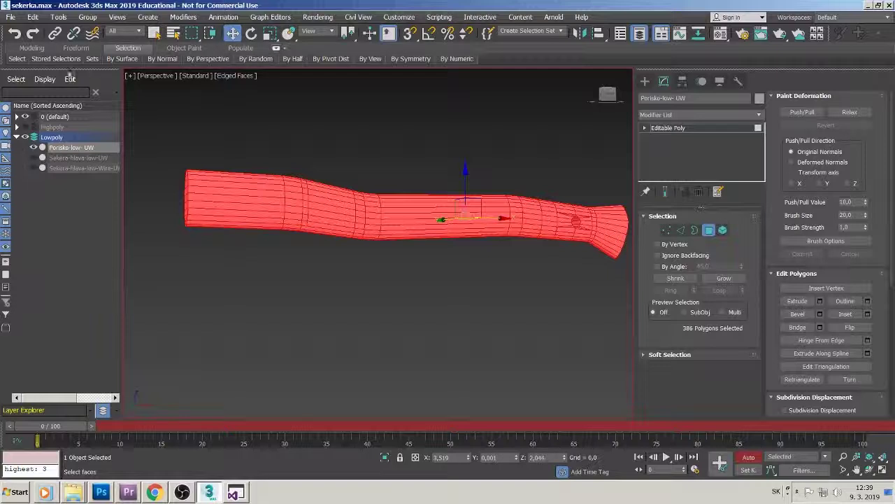
pyautogui.click(661, 29)
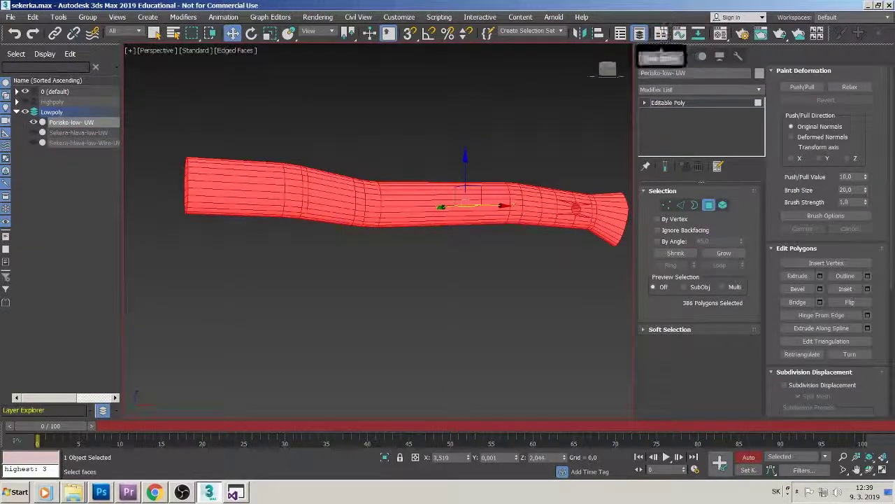
pyautogui.click(662, 32)
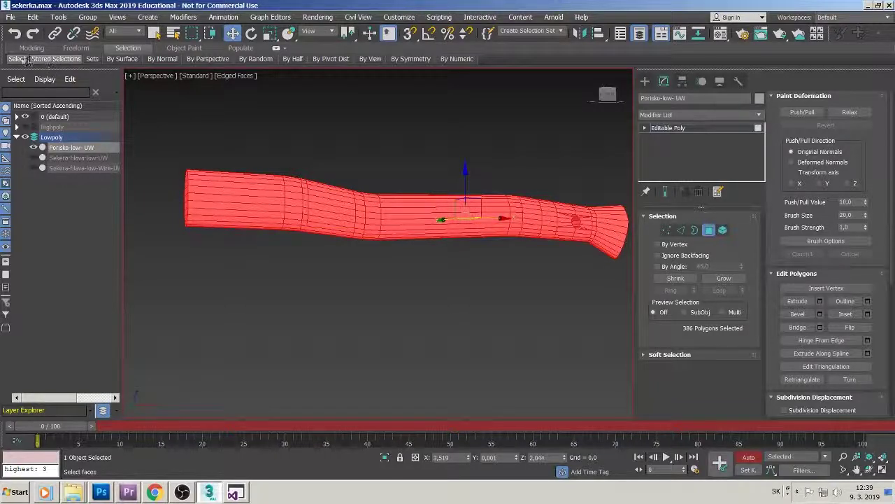
# Reduce the selection to the 23 faces around the hole and underside, then orbit to inspect them.
pyautogui.click(17, 61)
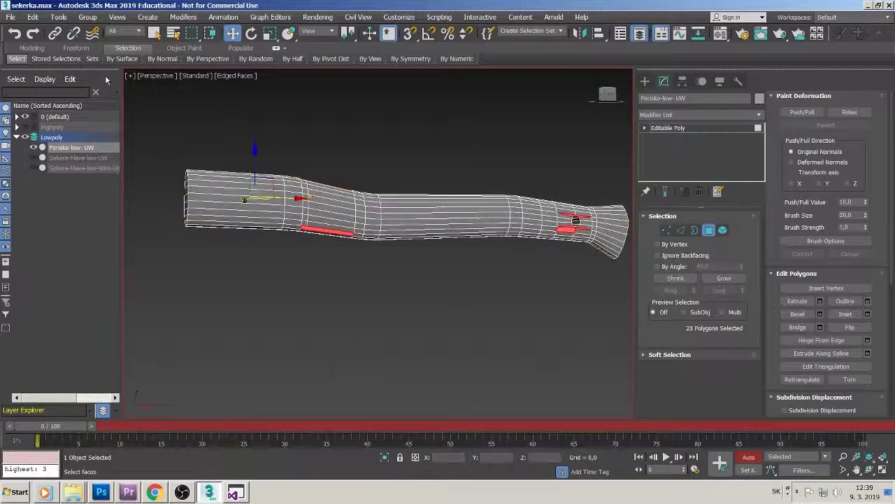
pyautogui.hotkey('ctrl', 'z')
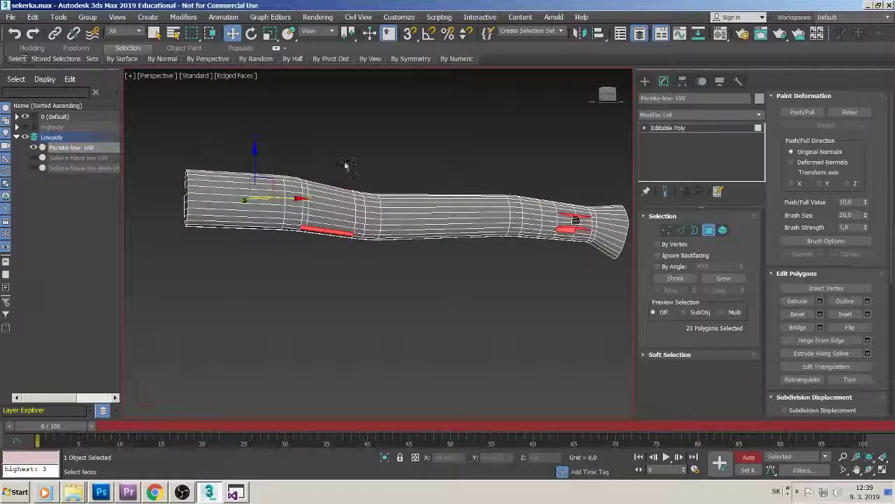
pyautogui.moveTo(351, 168)
pyautogui.keyDown('alt'); pyautogui.mouseDown(button='middle')
pyautogui.moveTo(364, 194)
pyautogui.moveTo(314, 245)
pyautogui.mouseUp(button='middle'); pyautogui.keyUp('alt')
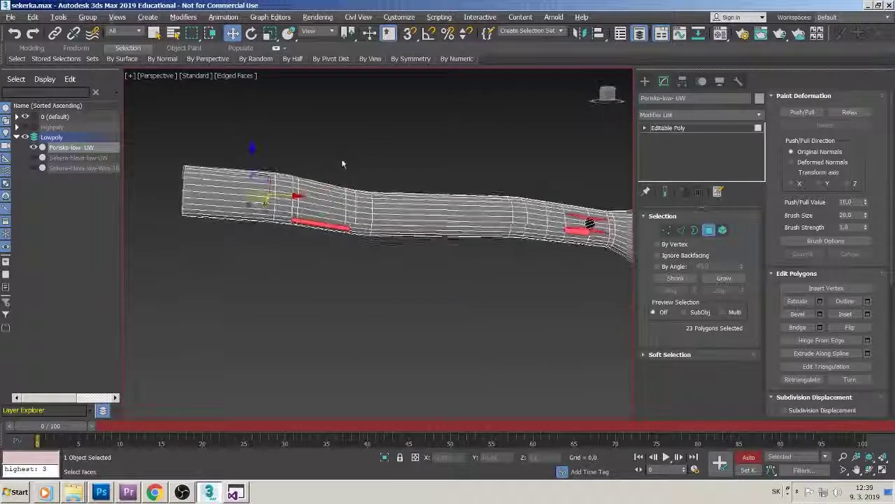
pyautogui.scroll(5, 314, 249)
pyautogui.moveTo(314, 214)
pyautogui.keyDown('alt'); pyautogui.mouseDown(button='middle')
pyautogui.moveTo(309, 236)
pyautogui.moveTo(366, 120)
pyautogui.moveTo(350, 214)
pyautogui.moveTo(316, 214)
pyautogui.moveTo(317, 194)
pyautogui.moveTo(286, 308)
pyautogui.moveTo(279, 256)
pyautogui.mouseUp(button='middle'); pyautogui.keyUp('alt')
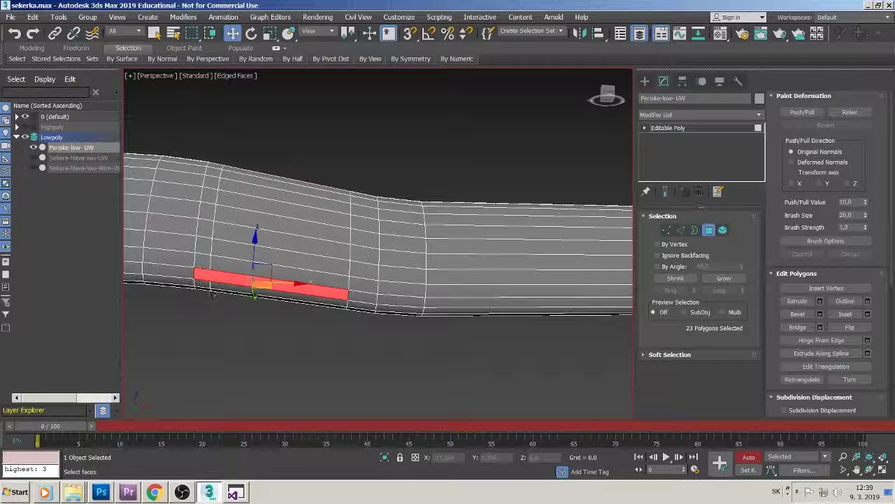
pyautogui.moveTo(294, 247)
pyautogui.keyDown('alt'); pyautogui.mouseDown(button='middle')
pyautogui.moveTo(299, 267)
pyautogui.moveTo(208, 253)
pyautogui.mouseUp(button='middle'); pyautogui.keyUp('alt')
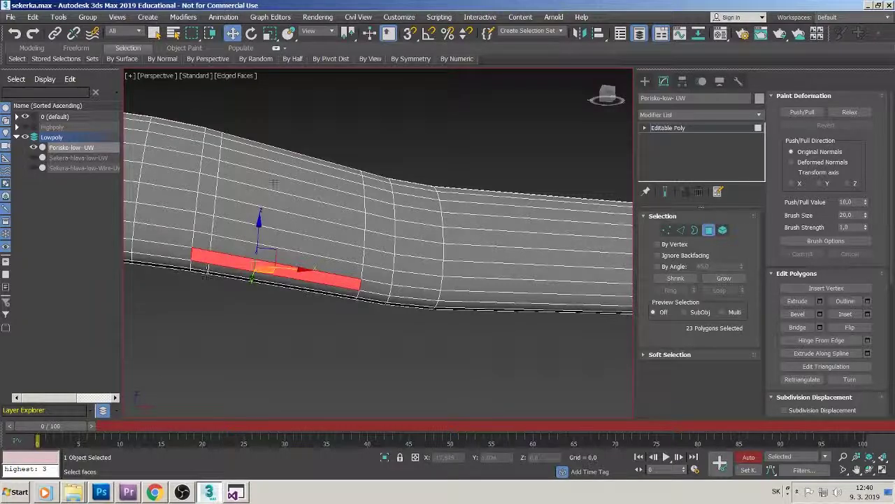
pyautogui.moveTo(275, 182)
pyautogui.keyDown('alt'); pyautogui.mouseDown(button='middle')
pyautogui.moveTo(214, 330)
pyautogui.moveTo(115, 310)
pyautogui.moveTo(505, 373)
pyautogui.moveTo(477, 278)
pyautogui.mouseUp(button='middle'); pyautogui.keyUp('alt')
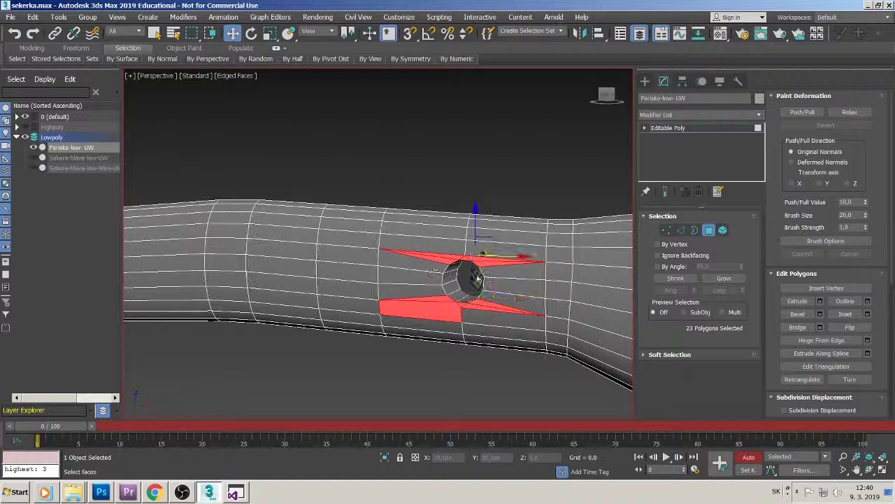
# Orbit around and below the hole to examine its long, stretched triangles.
pyautogui.scroll(6, 473, 278)
pyautogui.scroll(-2, 473, 279)
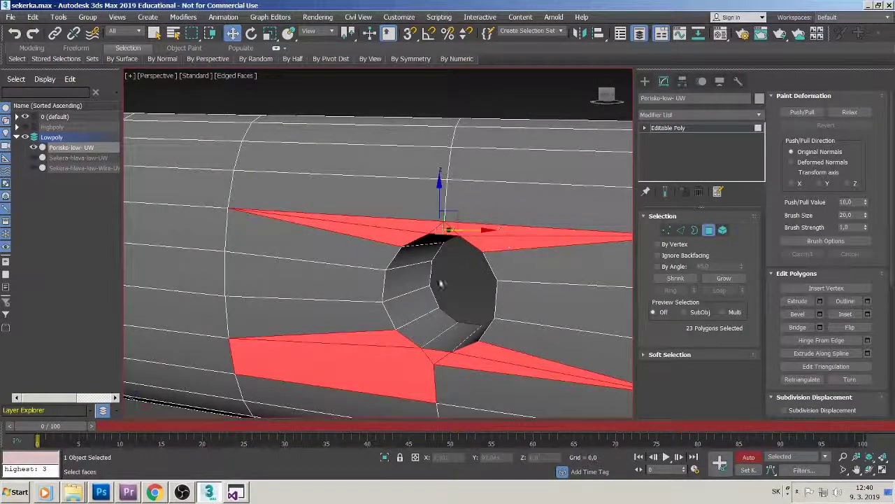
pyautogui.keyDown('alt'); pyautogui.moveTo(440, 283); pyautogui.dragTo(264, 286, button='middle'); pyautogui.keyUp('alt')
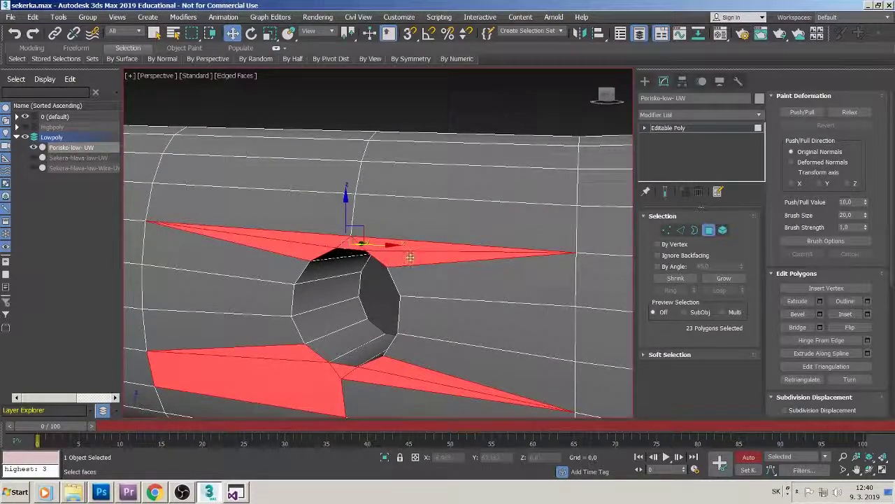
pyautogui.keyDown('alt'); pyautogui.moveTo(439, 319); pyautogui.dragTo(440, 299, button='middle'); pyautogui.keyUp('alt')
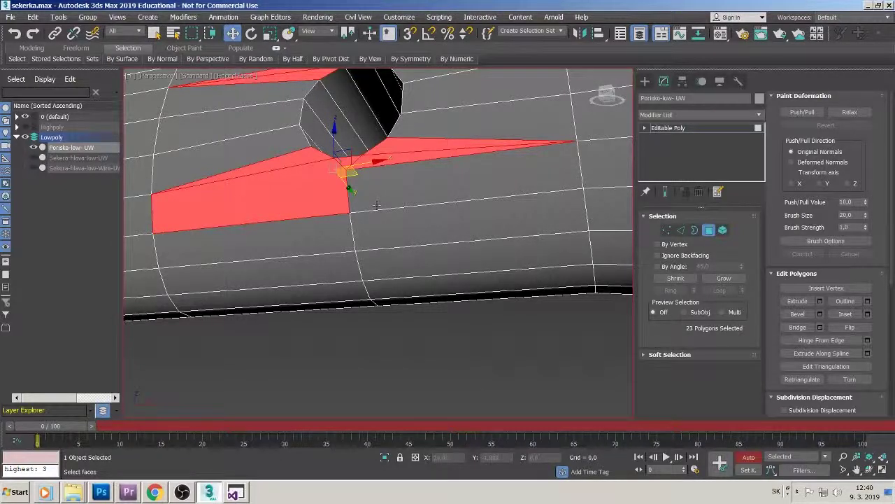
# Bring the hole face-on, select polygon 373 below it, and switch to Vertex level.
pyautogui.moveTo(364, 204)
pyautogui.keyDown('alt'); pyautogui.mouseDown(button='middle')
pyautogui.moveTo(394, 231)
pyautogui.moveTo(385, 207)
pyautogui.mouseUp(button='middle'); pyautogui.keyUp('alt')
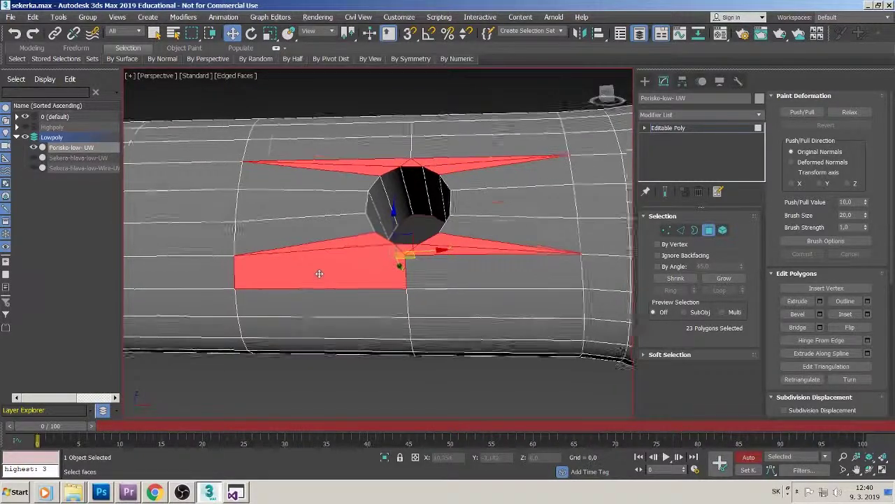
pyautogui.keyDown('alt'); pyautogui.moveTo(318, 274); pyautogui.dragTo(327, 268, button='middle'); pyautogui.keyUp('alt')
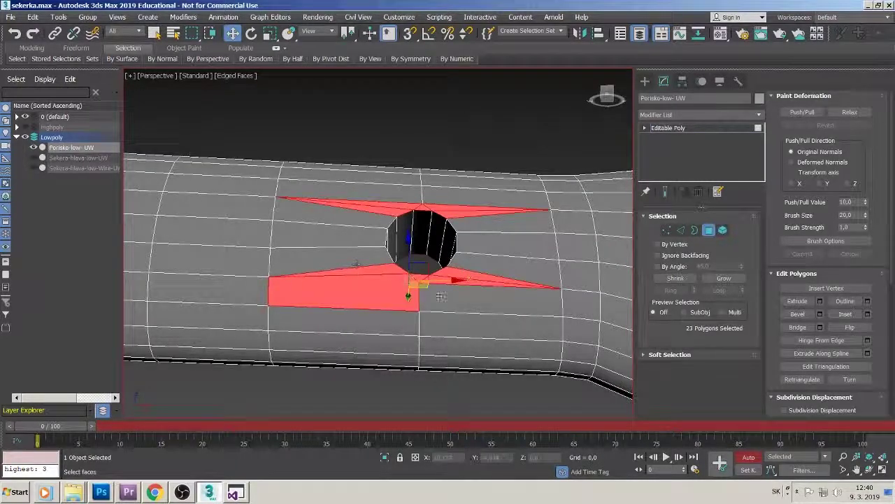
pyautogui.click(441, 300)
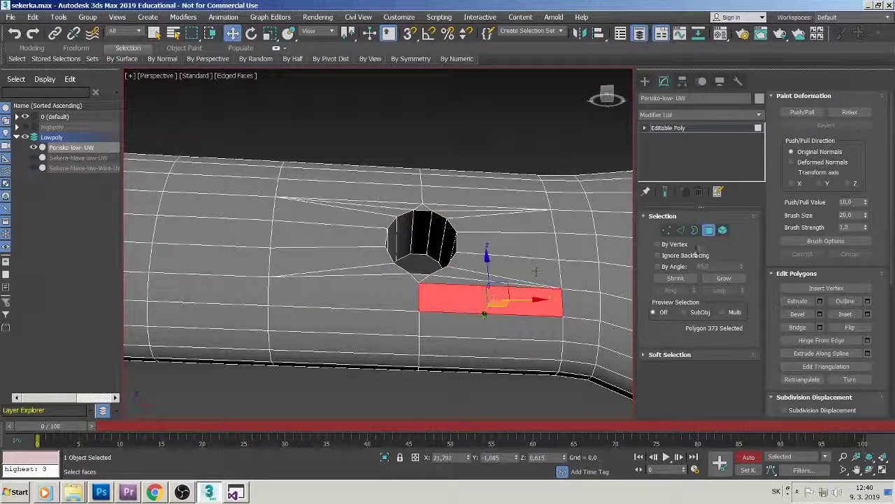
pyautogui.click(666, 230)
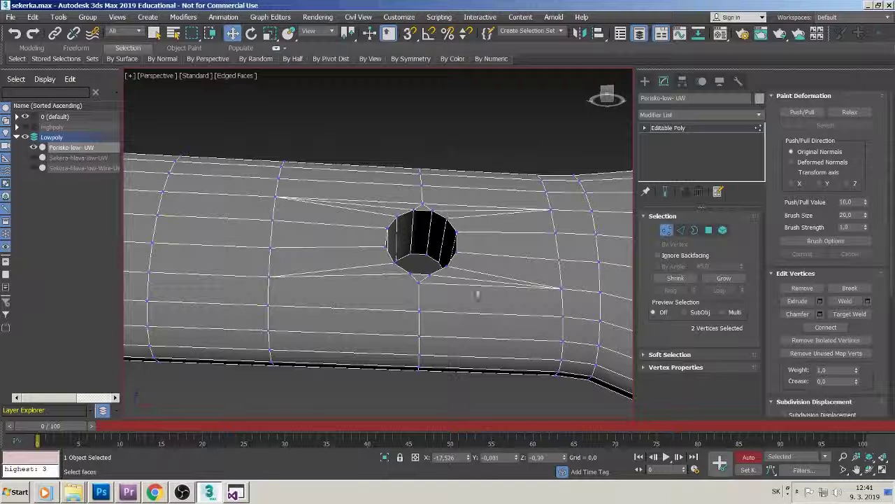
# Connect two vertices just below the hole with a new edge.
pyautogui.click(418, 282)
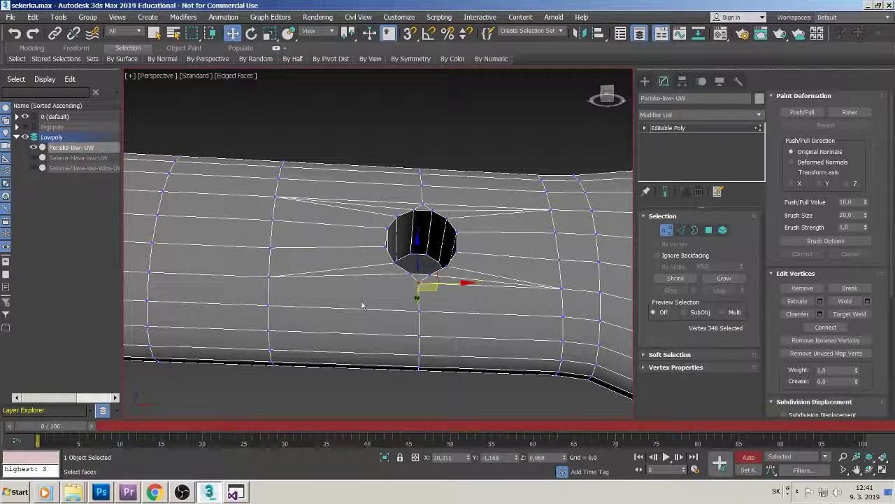
pyautogui.keyDown('ctrl'); pyautogui.click(270, 278); pyautogui.keyUp('ctrl')
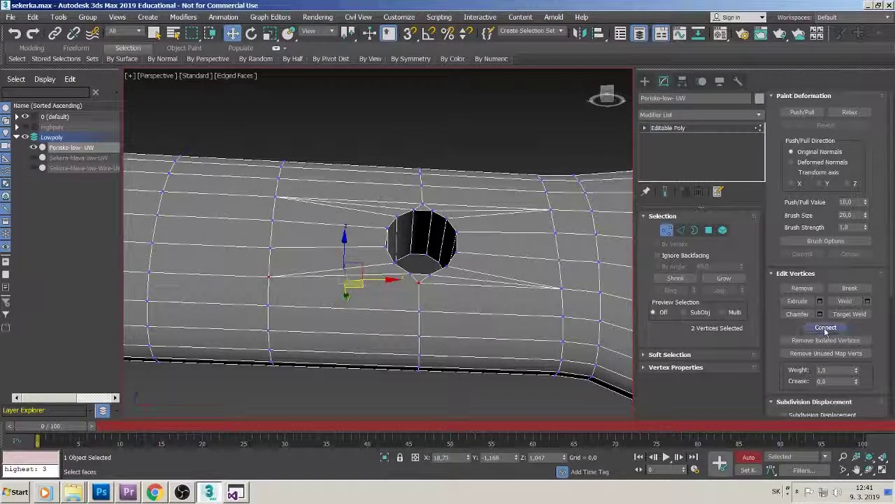
pyautogui.click(826, 328)
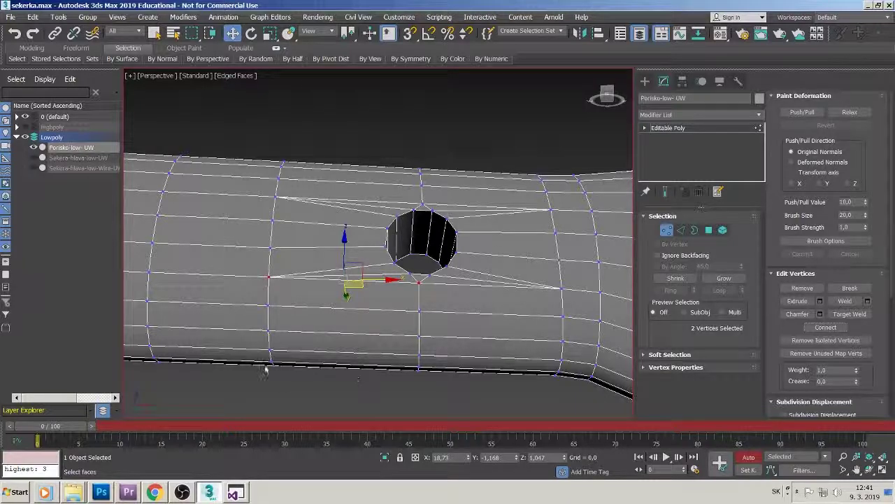
pyautogui.moveTo(262, 341)
pyautogui.keyDown('alt'); pyautogui.mouseDown(button='middle')
pyautogui.moveTo(240, 319)
pyautogui.moveTo(596, 310)
pyautogui.mouseUp(button='middle'); pyautogui.keyUp('alt')
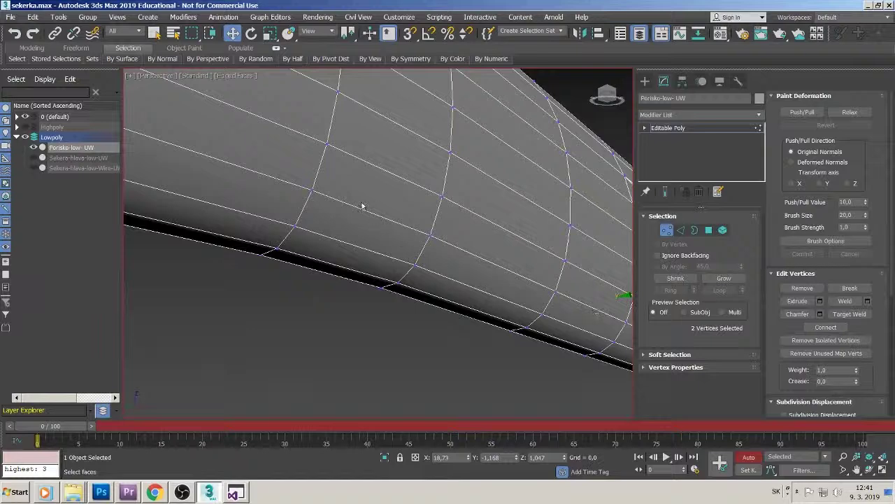
pyautogui.moveTo(363, 207)
pyautogui.mouseDown(button='middle')
pyautogui.moveTo(490, 100)
pyautogui.moveTo(499, 329)
pyautogui.moveTo(294, 296)
pyautogui.moveTo(516, 327)
pyautogui.mouseUp(button='middle')
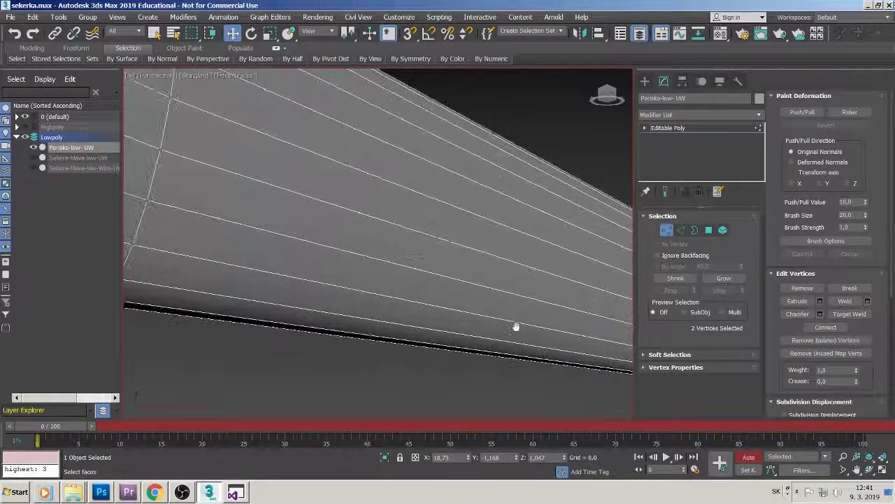
pyautogui.scroll(-3, 515, 327)
pyautogui.scroll(2, 301, 276)
pyautogui.scroll(2, 318, 276)
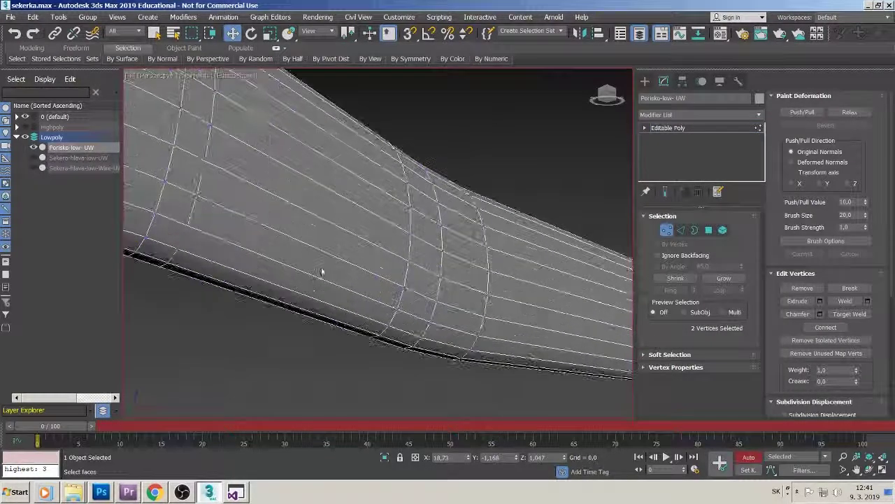
pyautogui.scroll(2, 322, 271)
pyautogui.scroll(2, 308, 261)
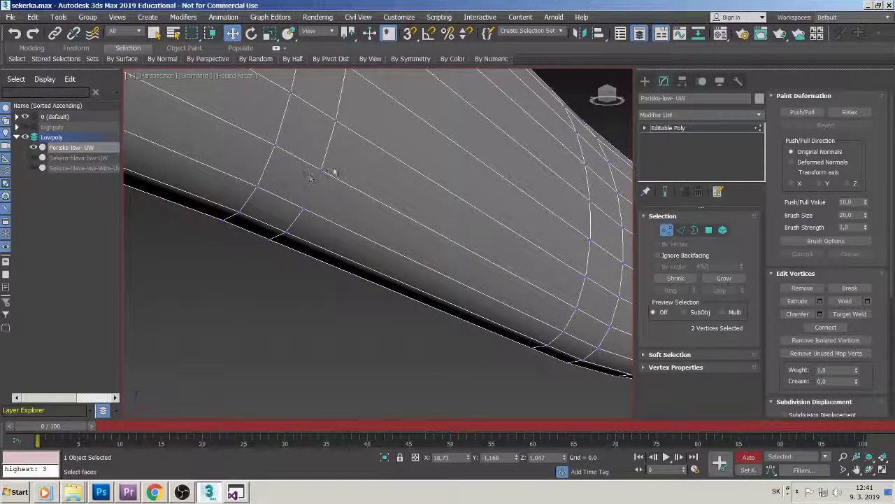
# Select two vertices on the handle's ring and orbit around them to check.
pyautogui.click(304, 209)
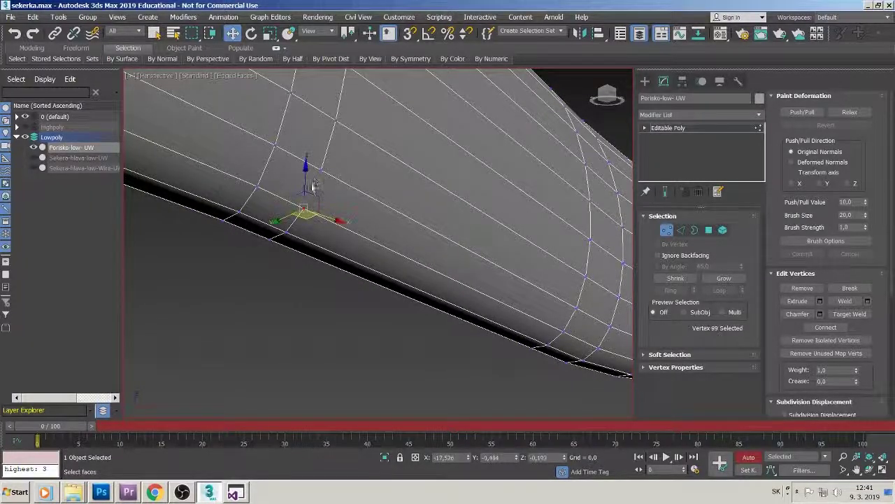
pyautogui.keyDown('ctrl'); pyautogui.click(321, 174); pyautogui.keyUp('ctrl')
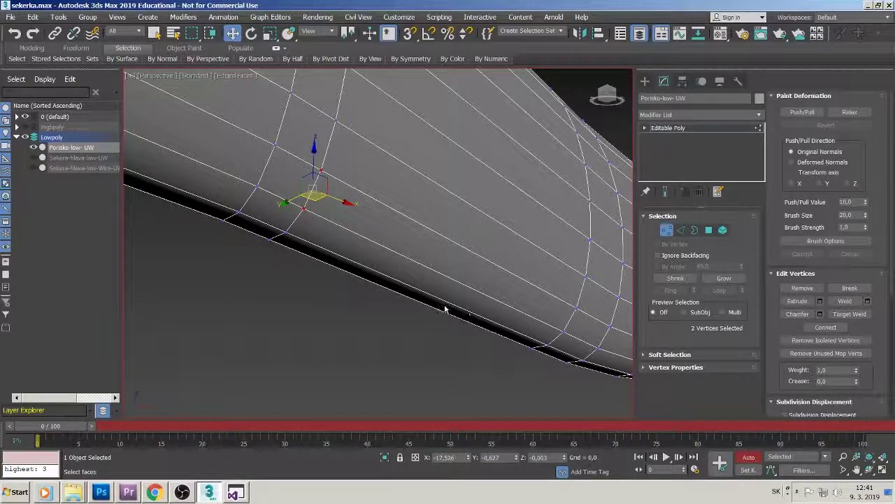
pyautogui.keyDown('alt'); pyautogui.moveTo(445, 309); pyautogui.dragTo(428, 313, button='middle'); pyautogui.keyUp('alt')
pyautogui.moveTo(441, 207)
pyautogui.keyDown('alt'); pyautogui.mouseDown(button='middle')
pyautogui.moveTo(340, 293)
pyautogui.moveTo(346, 335)
pyautogui.moveTo(291, 306)
pyautogui.moveTo(572, 164)
pyautogui.mouseUp(button='middle'); pyautogui.keyUp('alt')
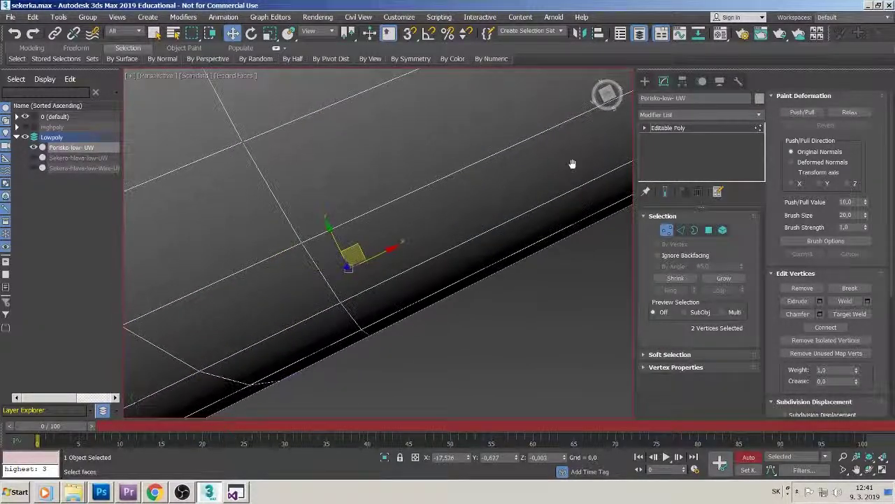
pyautogui.scroll(-3, 514, 156)
pyautogui.scroll(-3, 506, 166)
pyautogui.moveTo(506, 166)
pyautogui.keyDown('alt'); pyautogui.mouseDown(button='middle')
pyautogui.moveTo(500, 175)
pyautogui.moveTo(448, 154)
pyautogui.moveTo(423, 159)
pyautogui.moveTo(475, 138)
pyautogui.mouseUp(button='middle'); pyautogui.keyUp('alt')
pyautogui.scroll(2, 486, 140)
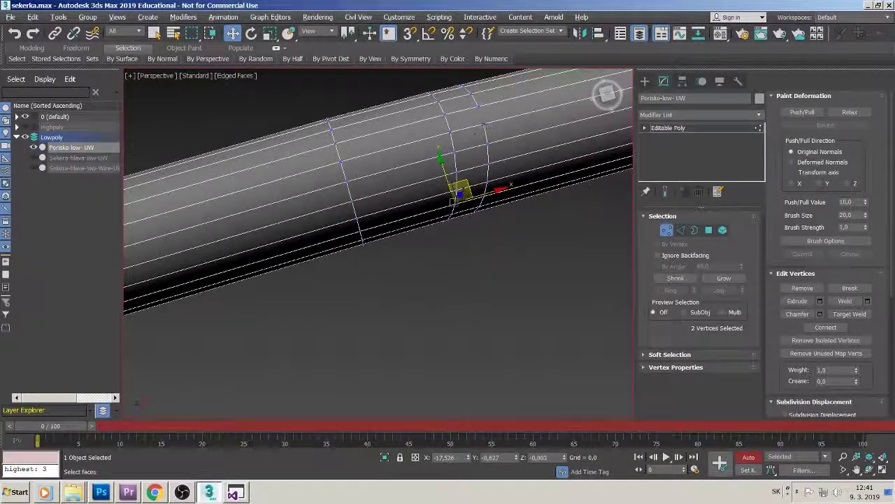
# Connect the matching pair of vertices at the top of the ring with a second edge.
pyautogui.click(483, 124)
pyautogui.keyDown('ctrl'); pyautogui.click(477, 104); pyautogui.keyUp('ctrl')
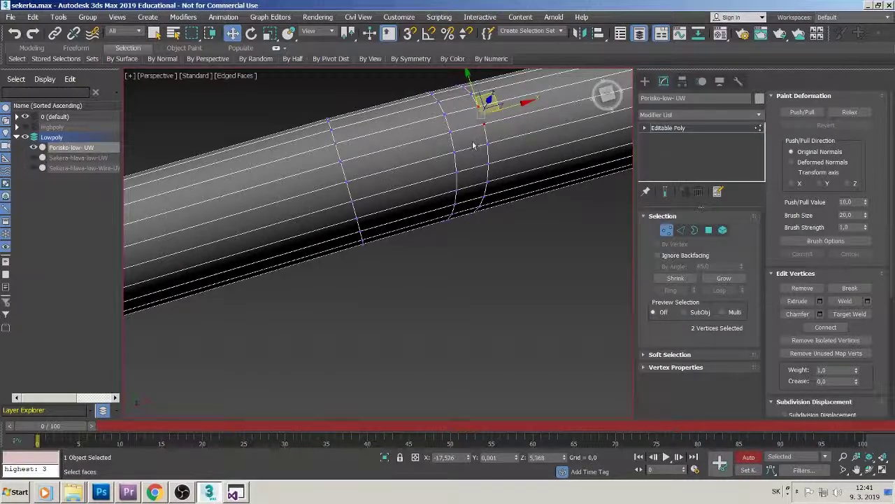
pyautogui.click(843, 328)
pyautogui.moveTo(433, 294)
pyautogui.keyDown('alt'); pyautogui.mouseDown(button='middle')
pyautogui.moveTo(468, 328)
pyautogui.moveTo(425, 338)
pyautogui.mouseUp(button='middle'); pyautogui.keyUp('alt')
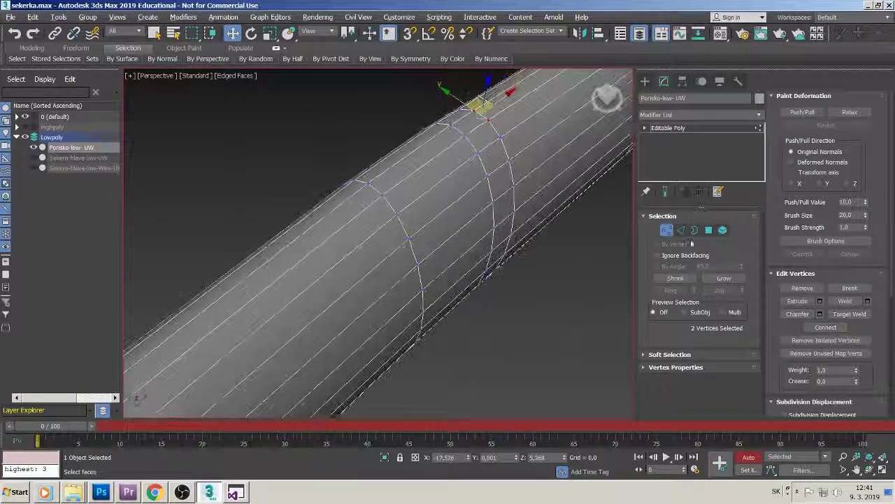
pyautogui.click(723, 230)
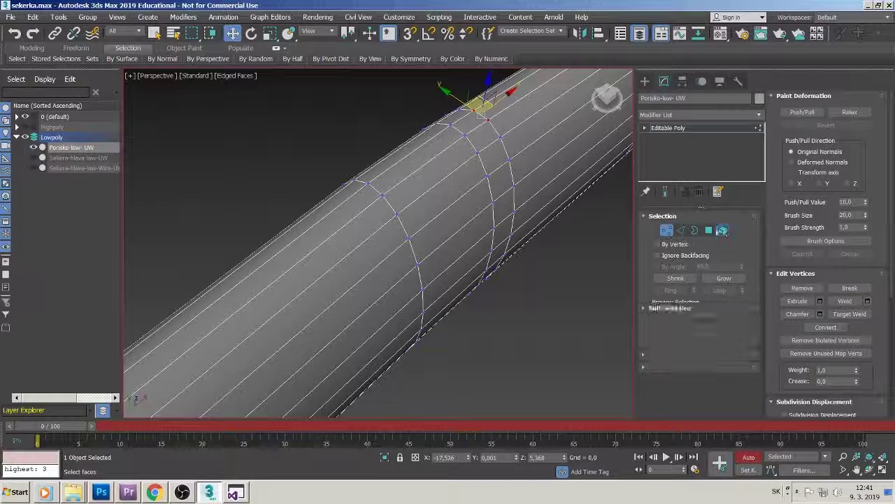
# Narrow the handle's polygon selection to the 21-polygon strip running to the hole.
pyautogui.click(461, 191)
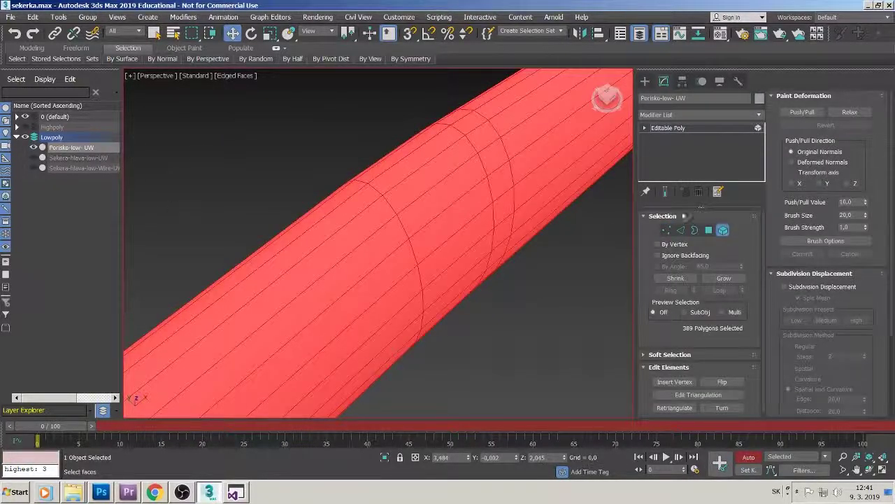
pyautogui.click(708, 231)
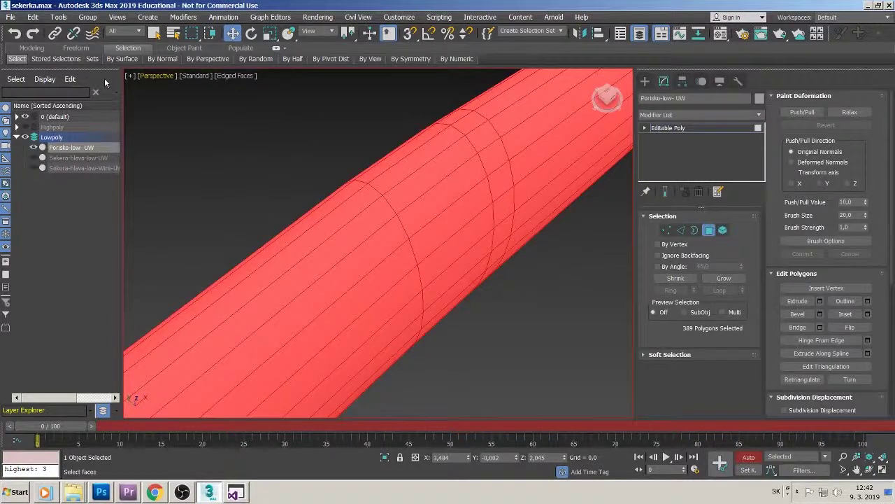
pyautogui.hotkey('ctrl', 'z')
pyautogui.scroll(-2, 324, 234)
pyautogui.scroll(-2, 324, 234)
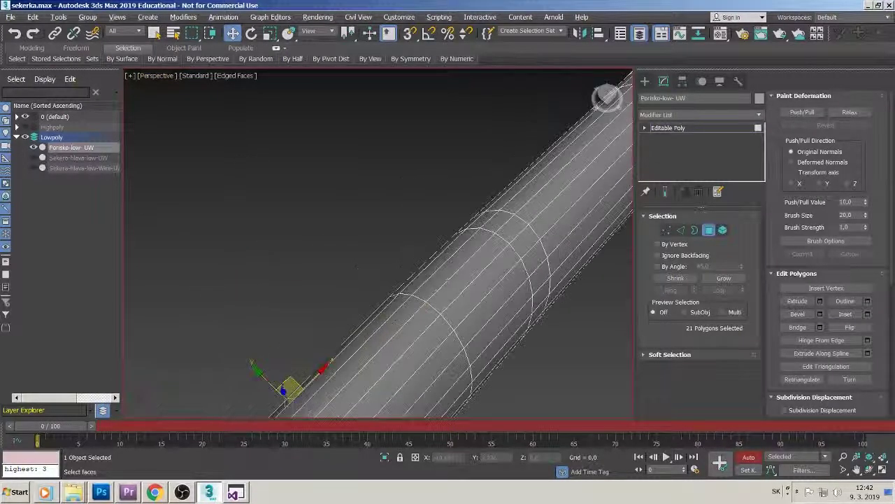
pyautogui.scroll(-2, 324, 234)
pyautogui.scroll(-1, 324, 234)
# Orbit and zoom along the strip to inspect the tube, its open end and hole.
pyautogui.keyDown('alt'); pyautogui.moveTo(324, 233); pyautogui.dragTo(475, 187, button='middle'); pyautogui.keyUp('alt')
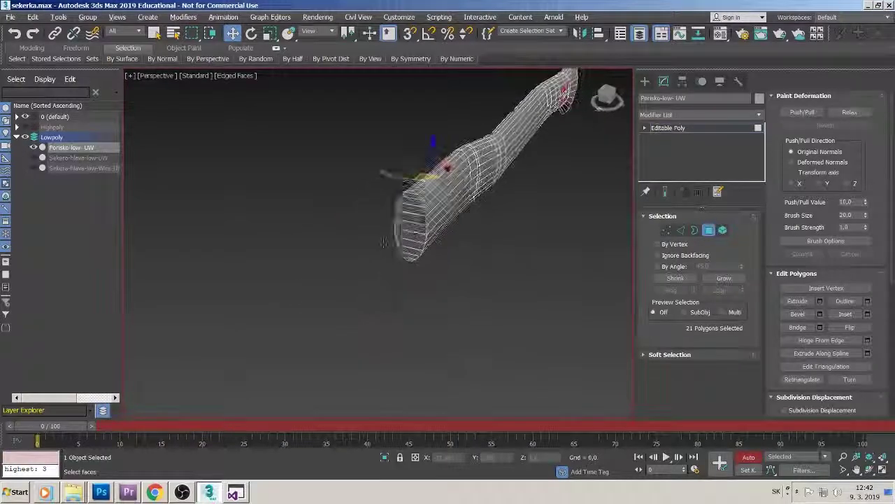
pyautogui.moveTo(539, 147)
pyautogui.keyDown('alt'); pyautogui.mouseDown(button='middle')
pyautogui.moveTo(298, 173)
pyautogui.moveTo(345, 206)
pyautogui.moveTo(362, 206)
pyautogui.moveTo(401, 164)
pyautogui.mouseUp(button='middle'); pyautogui.keyUp('alt')
pyautogui.scroll(2, 401, 164)
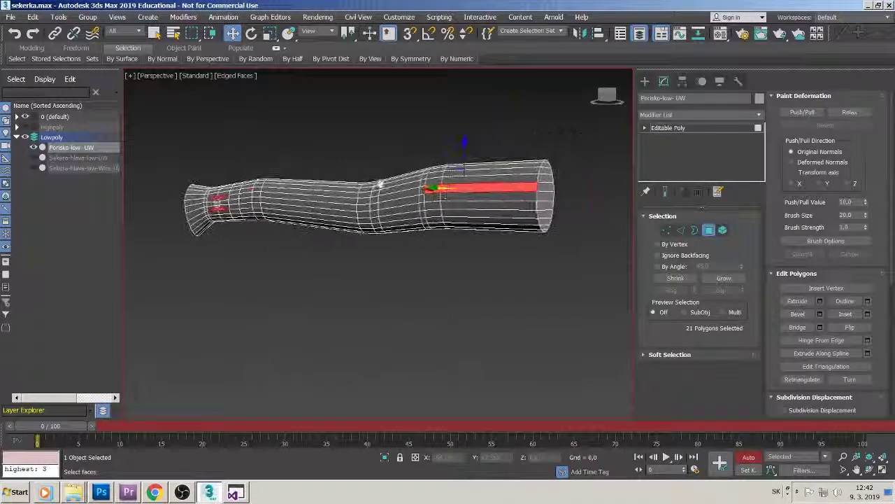
pyautogui.scroll(2, 401, 164)
pyautogui.scroll(2, 411, 162)
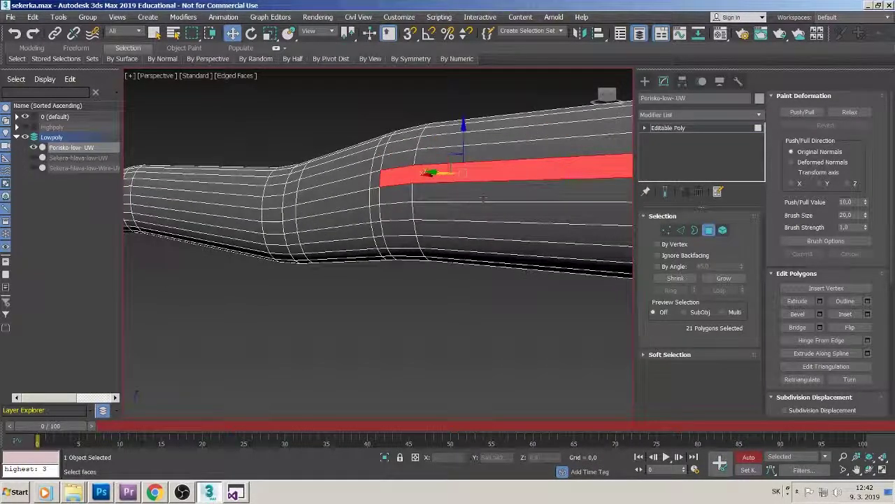
pyautogui.keyDown('alt'); pyautogui.moveTo(412, 189); pyautogui.dragTo(465, 198, button='middle'); pyautogui.keyUp('alt')
pyautogui.moveTo(389, 225)
pyautogui.keyDown('alt'); pyautogui.mouseDown(button='middle')
pyautogui.moveTo(598, 217)
pyautogui.moveTo(426, 200)
pyautogui.moveTo(266, 226)
pyautogui.mouseUp(button='middle'); pyautogui.keyUp('alt')
pyautogui.scroll(2, 266, 226)
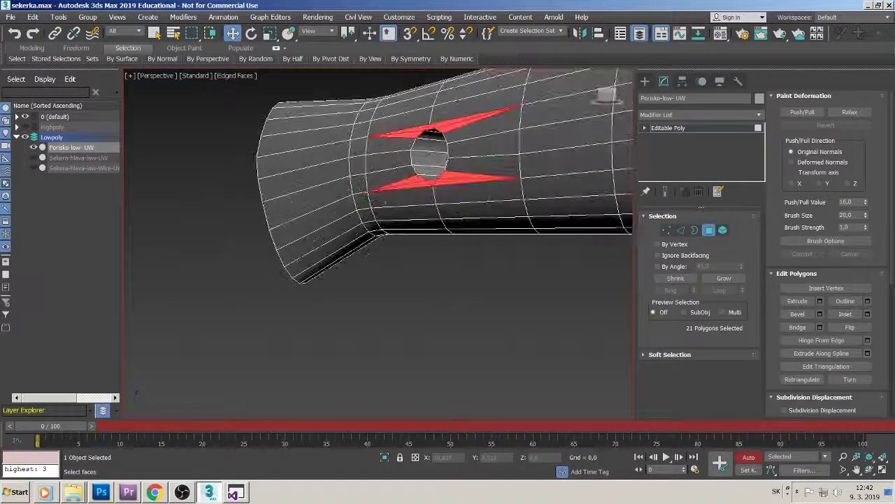
pyautogui.scroll(2, 396, 198)
pyautogui.scroll(-2, 403, 197)
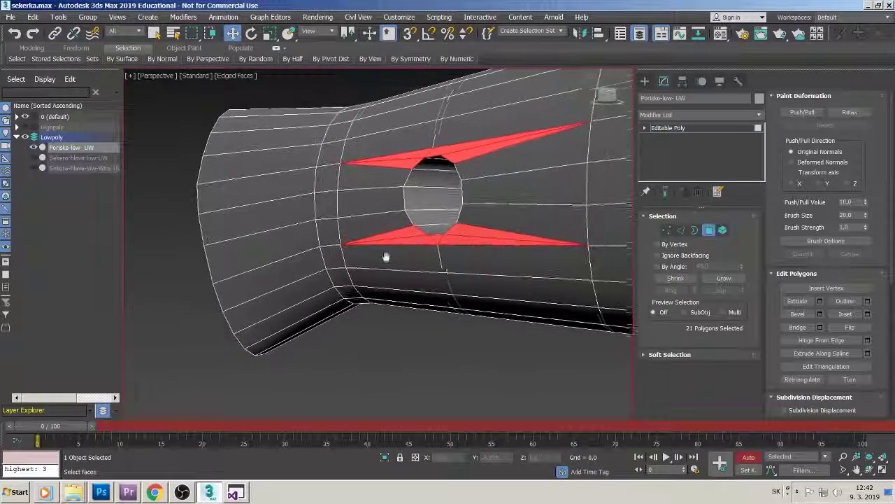
pyautogui.moveTo(398, 260); pyautogui.dragTo(435, 257, button='middle')
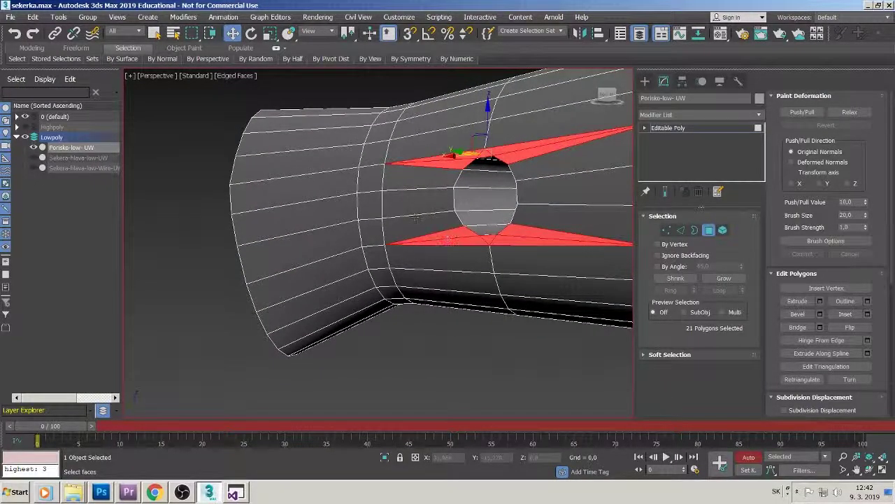
pyautogui.moveTo(417, 218)
pyautogui.keyDown('alt'); pyautogui.mouseDown(button='middle')
pyautogui.moveTo(411, 229)
pyautogui.moveTo(466, 233)
pyautogui.moveTo(488, 227)
pyautogui.moveTo(493, 209)
pyautogui.mouseUp(button='middle'); pyautogui.keyUp('alt')
pyautogui.scroll(2, 411, 230)
# Select a single polygon near the hole and orbit to view the bent tube's flared end.
pyautogui.click(440, 256)
pyautogui.scroll(-5, 259, 214)
pyautogui.moveTo(258, 213)
pyautogui.keyDown('alt'); pyautogui.mouseDown(button='middle')
pyautogui.moveTo(282, 205)
pyautogui.moveTo(184, 228)
pyautogui.mouseUp(button='middle'); pyautogui.keyUp('alt')
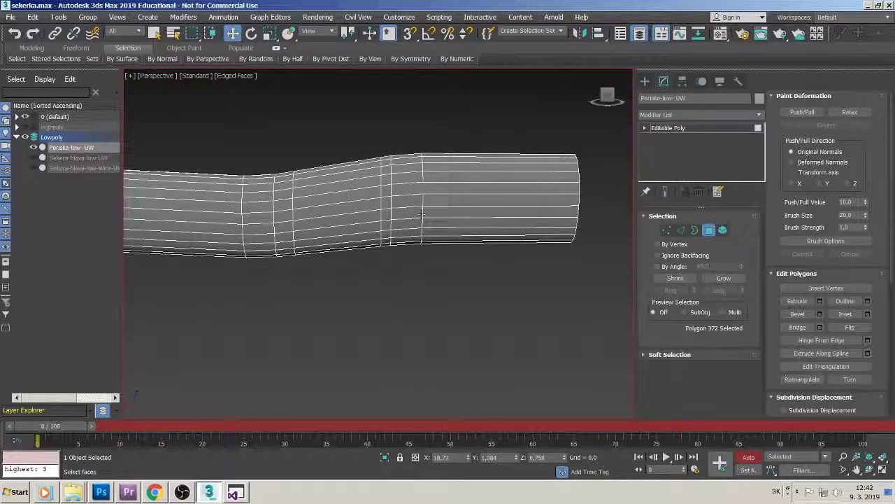
pyautogui.scroll(5, 434, 207)
pyautogui.scroll(-3, 434, 206)
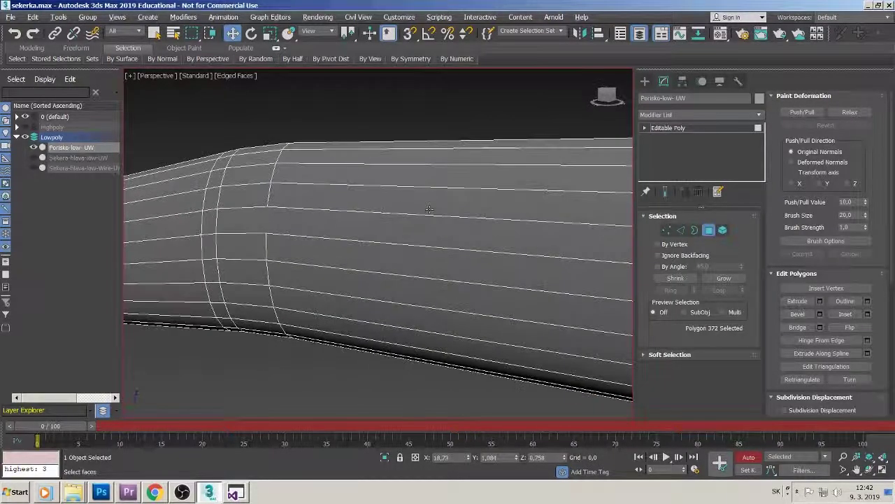
pyautogui.scroll(-2, 434, 205)
pyautogui.scroll(-2, 316, 212)
pyautogui.scroll(-1, 303, 216)
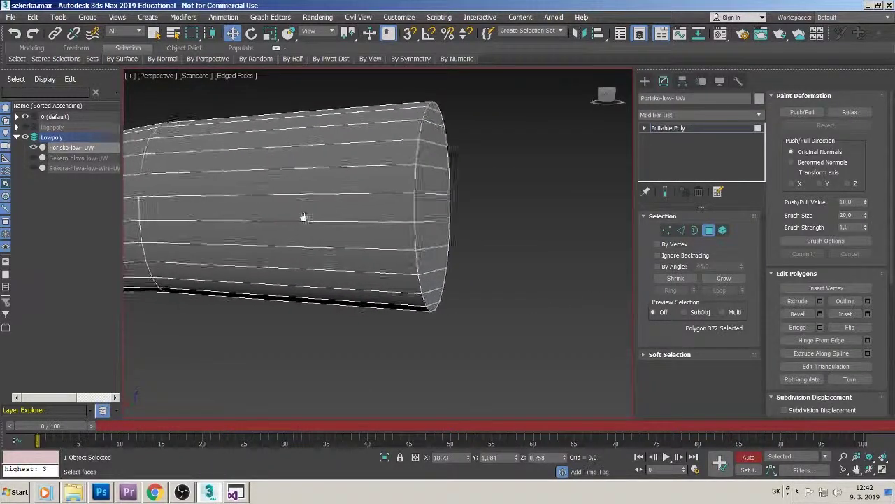
pyautogui.keyDown('alt'); pyautogui.moveTo(303, 216); pyautogui.dragTo(427, 217, button='middle'); pyautogui.keyUp('alt')
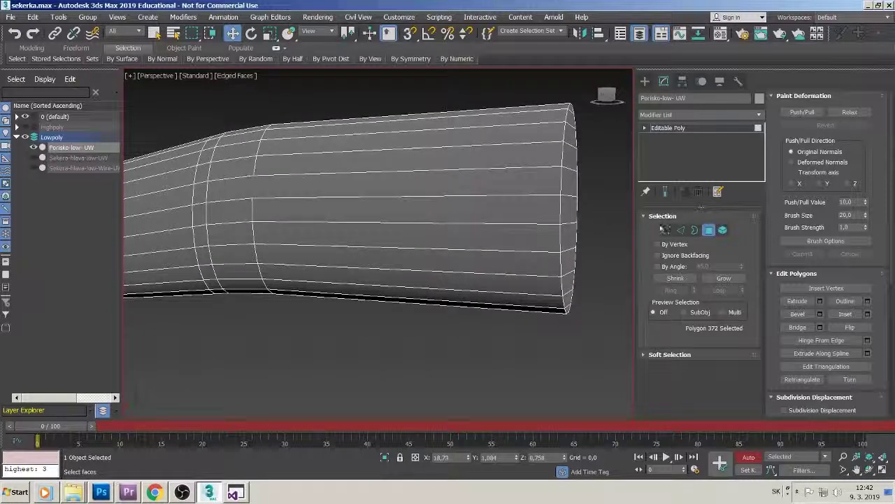
pyautogui.click(667, 230)
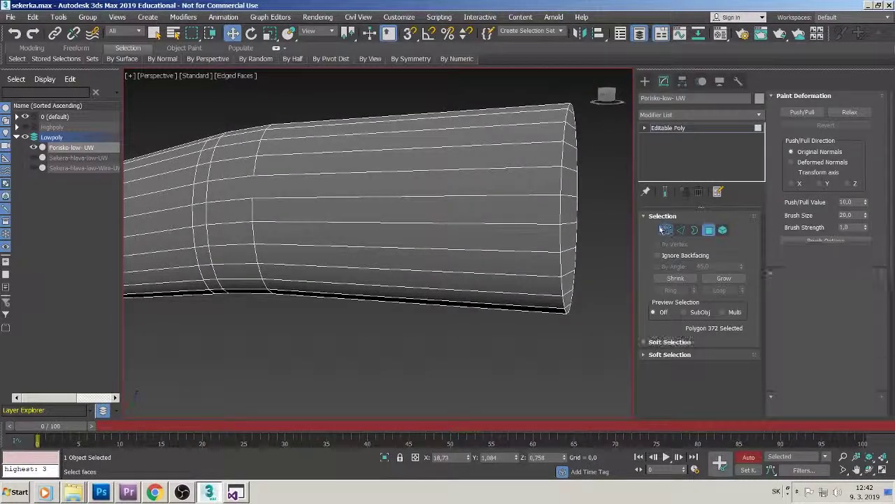
pyautogui.keyDown('ctrl'); pyautogui.click(252, 176); pyautogui.keyUp('ctrl')
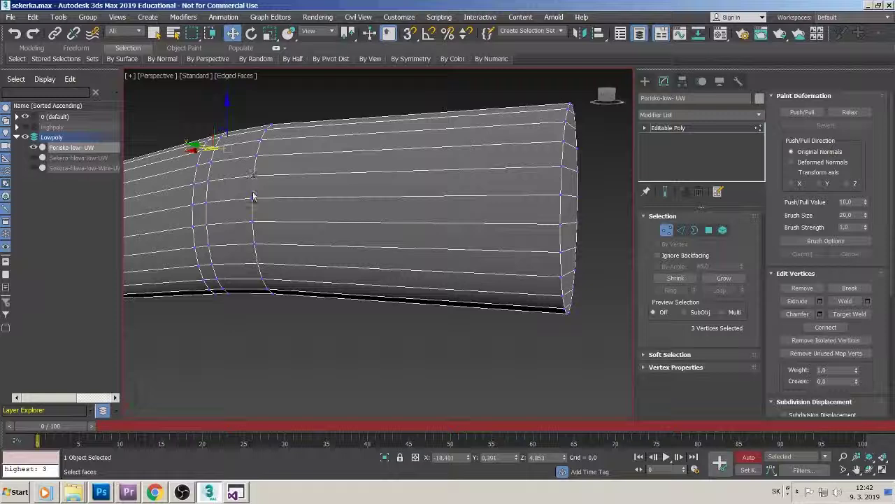
pyautogui.keyDown('ctrl'); pyautogui.click(253, 199); pyautogui.keyUp('ctrl')
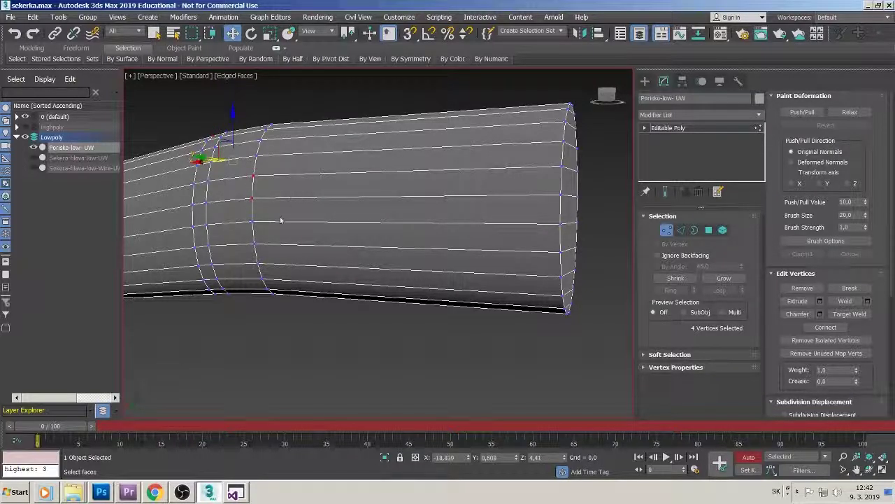
pyautogui.moveTo(280, 221)
pyautogui.keyDown('alt'); pyautogui.mouseDown(button='middle')
pyautogui.moveTo(380, 220)
pyautogui.moveTo(366, 297)
pyautogui.moveTo(366, 270)
pyautogui.mouseUp(button='middle'); pyautogui.keyUp('alt')
pyautogui.scroll(-1, 382, 225)
pyautogui.click(368, 267)
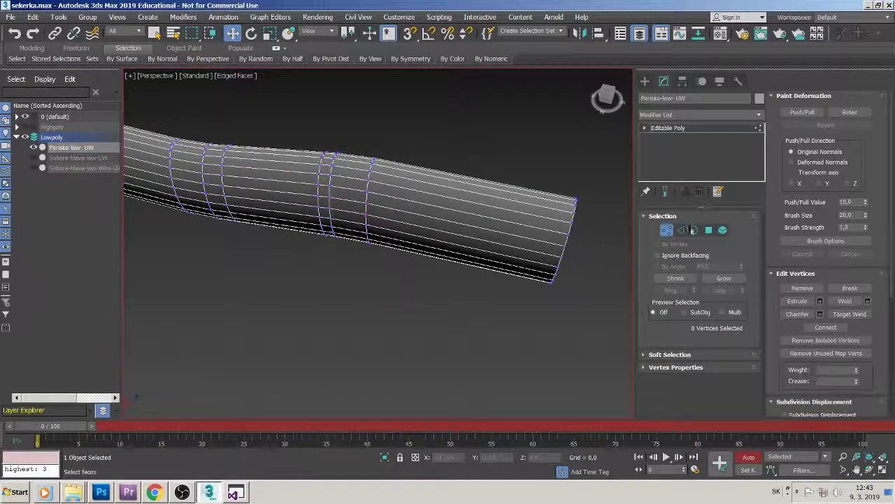
pyautogui.click(709, 231)
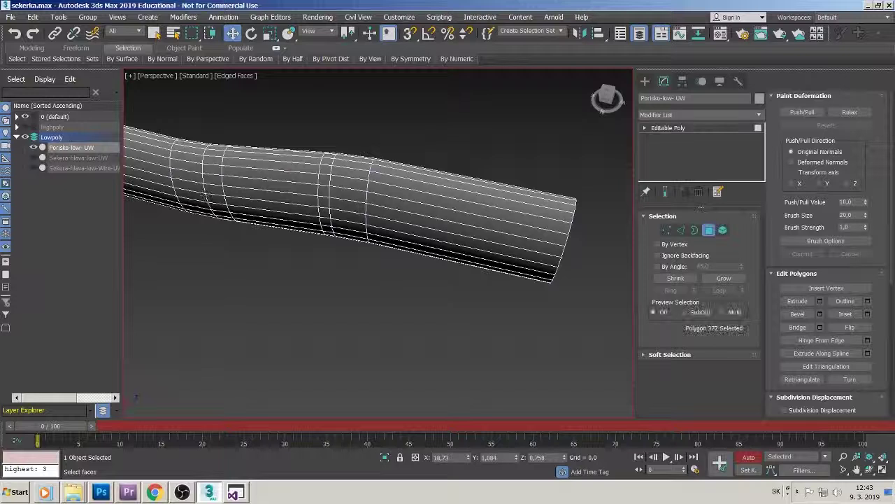
# Narrow the handle's polygon selection to the 20-polygon strip.
pyautogui.click(722, 231)
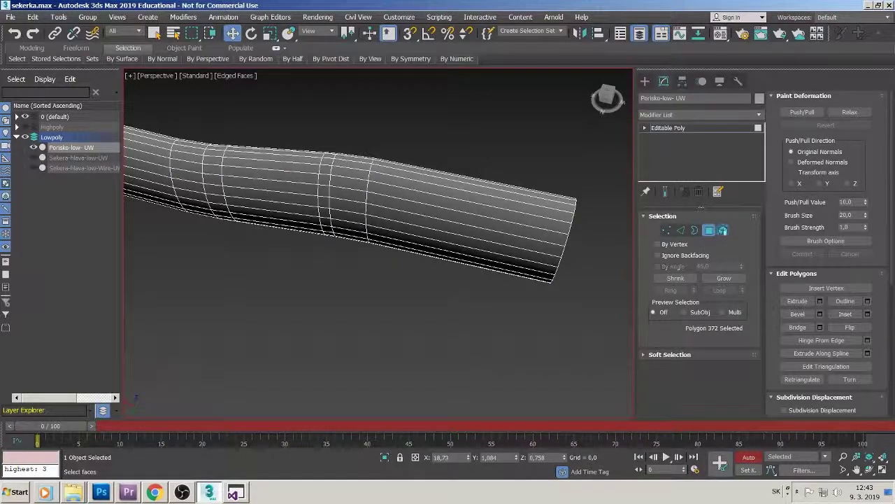
pyautogui.click(381, 219)
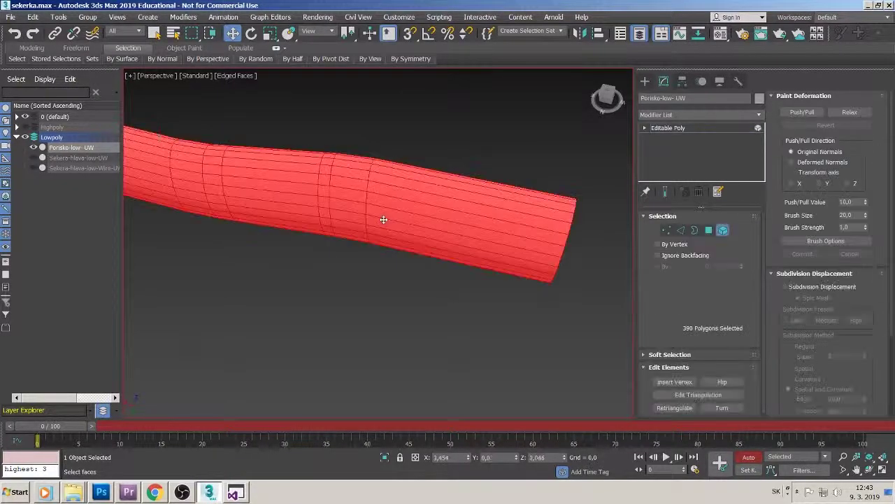
pyautogui.click(709, 231)
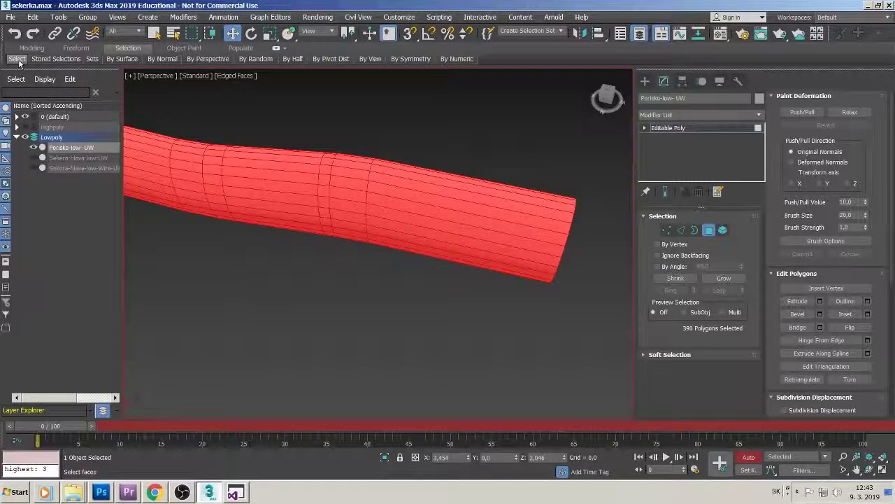
pyautogui.hotkey('ctrl', 'z')
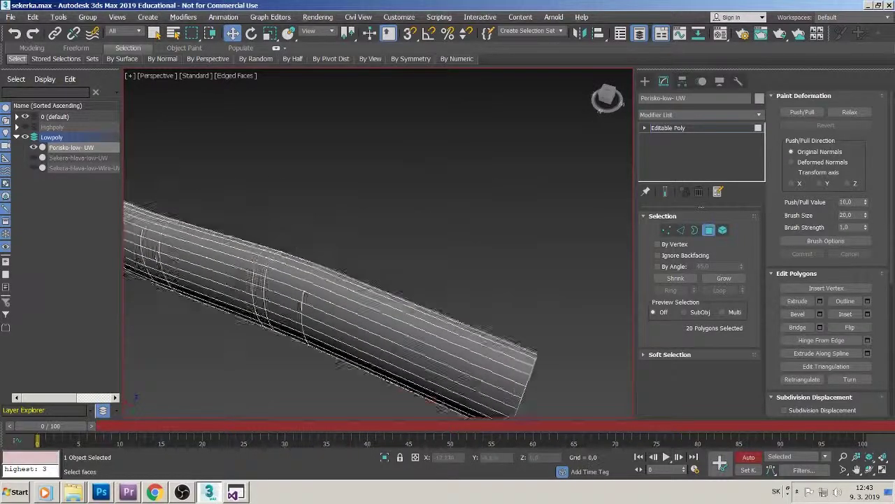
# Frame the selected polygons with Z and orbit to see the handle side-on.
pyautogui.keyDown('alt'); pyautogui.moveTo(328, 215); pyautogui.dragTo(308, 182, button='middle'); pyautogui.keyUp('alt')
pyautogui.press('z')
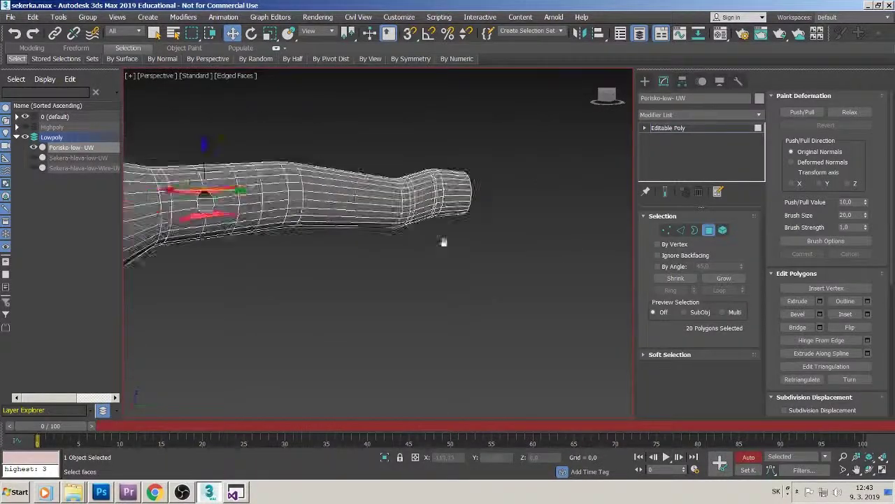
pyautogui.moveTo(443, 240)
pyautogui.keyDown('alt'); pyautogui.mouseDown(button='middle')
pyautogui.moveTo(420, 250)
pyautogui.moveTo(412, 240)
pyautogui.moveTo(486, 238)
pyautogui.moveTo(413, 276)
pyautogui.moveTo(420, 253)
pyautogui.moveTo(276, 240)
pyautogui.moveTo(315, 258)
pyautogui.mouseUp(button='middle'); pyautogui.keyUp('alt')
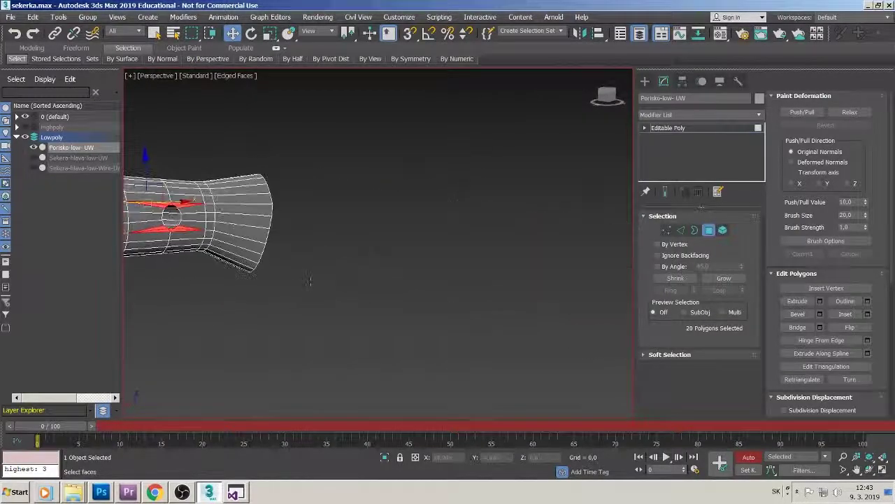
pyautogui.scroll(3, 361, 284)
pyautogui.scroll(-3, 360, 284)
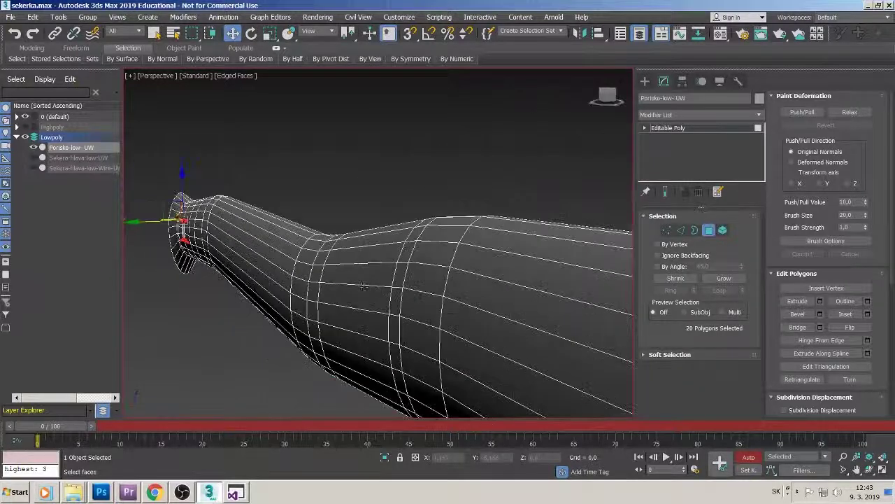
pyautogui.moveTo(363, 285)
pyautogui.keyDown('alt'); pyautogui.mouseDown(button='middle')
pyautogui.moveTo(571, 322)
pyautogui.moveTo(244, 260)
pyautogui.moveTo(420, 260)
pyautogui.moveTo(395, 267)
pyautogui.mouseUp(button='middle'); pyautogui.keyUp('alt')
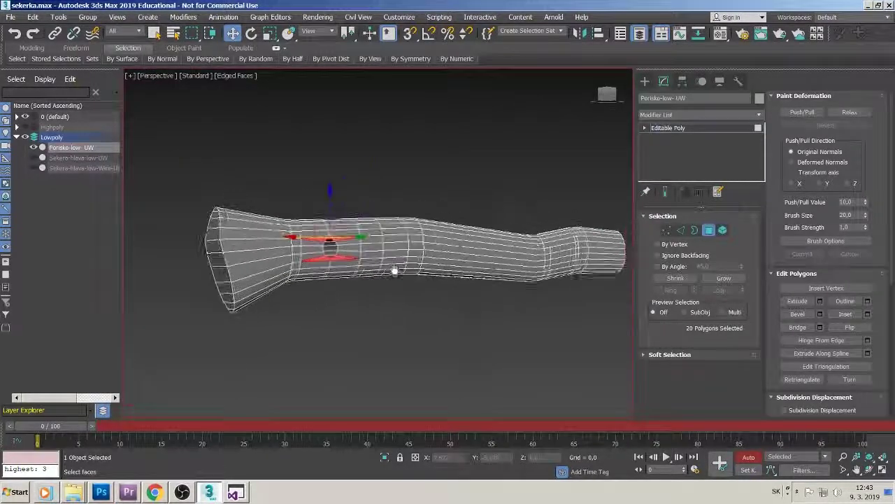
pyautogui.scroll(-3, 396, 269)
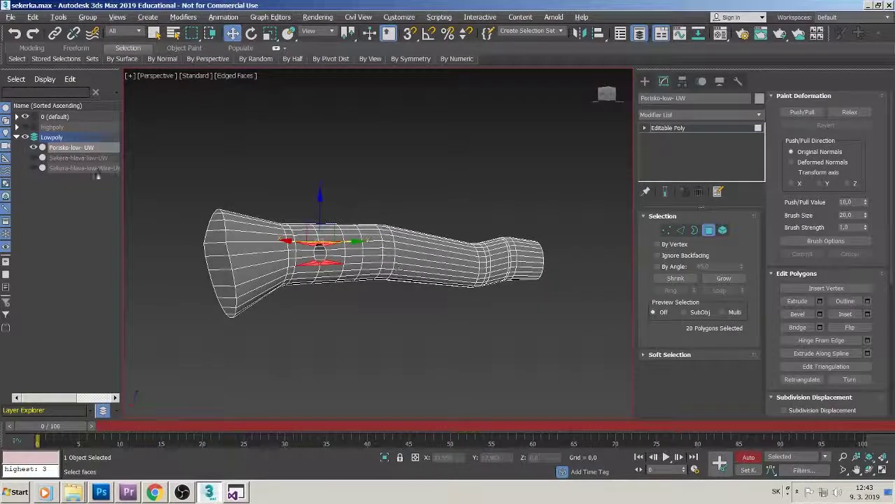
# Unhide the low-poly axe head, hide the handle, and orbit around the head.
pyautogui.click(33, 158)
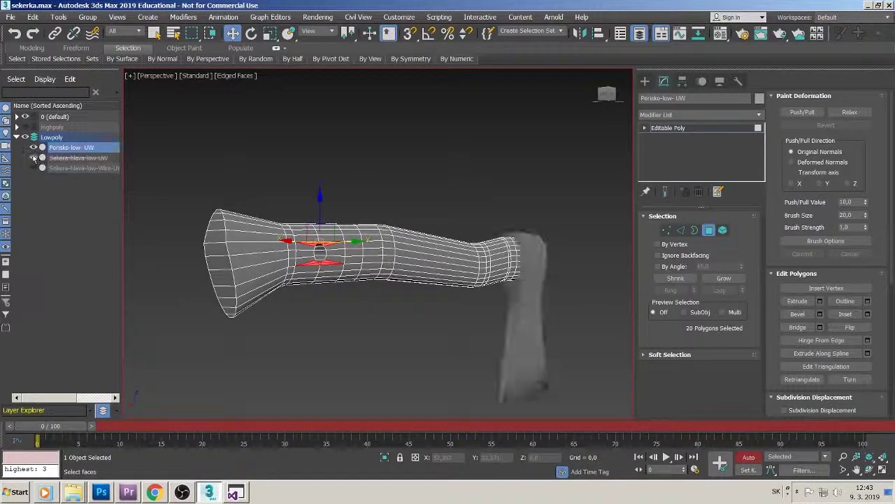
pyautogui.click(33, 146)
pyautogui.keyDown('alt'); pyautogui.moveTo(421, 292); pyautogui.dragTo(453, 294, button='middle'); pyautogui.keyUp('alt')
pyautogui.scroll(3, 431, 329)
pyautogui.moveTo(432, 330)
pyautogui.keyDown('alt'); pyautogui.mouseDown(button='middle')
pyautogui.moveTo(424, 313)
pyautogui.moveTo(426, 328)
pyautogui.mouseUp(button='middle'); pyautogui.keyUp('alt')
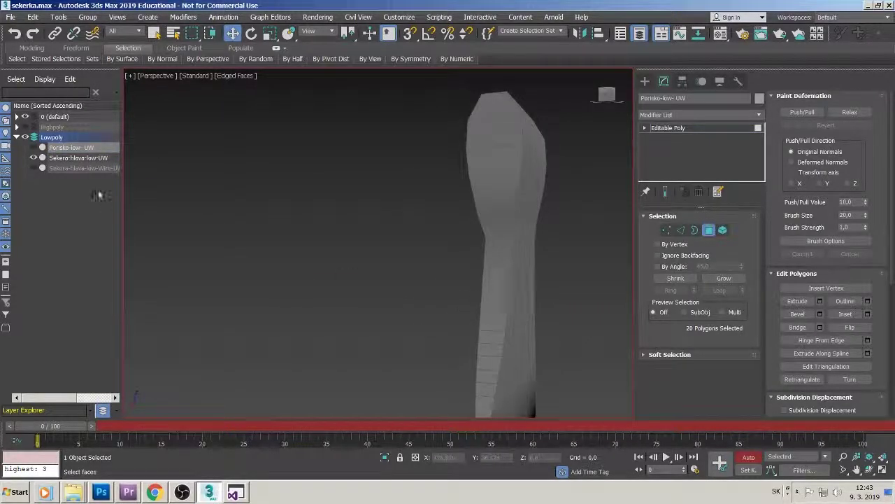
# Select Sekera-hlava-low-UW, marquee all 128 polygons, inspect them, then deselect.
pyautogui.click(93, 158)
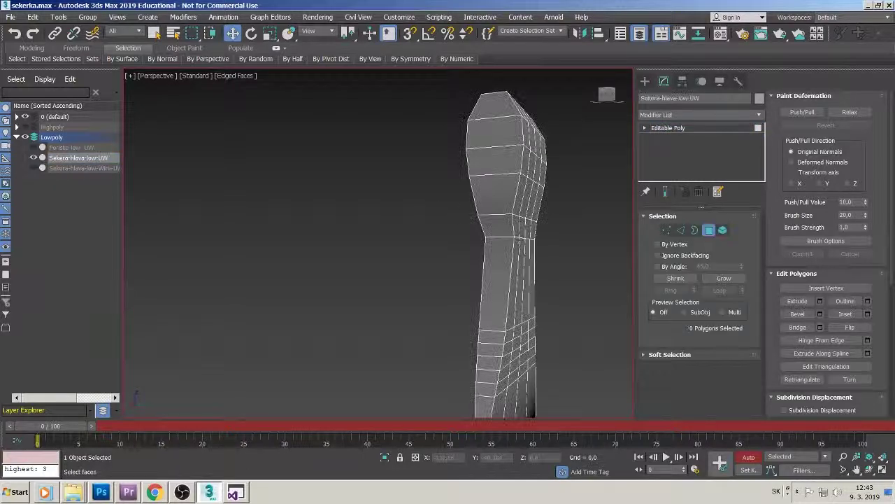
pyautogui.scroll(-5, 423, 205)
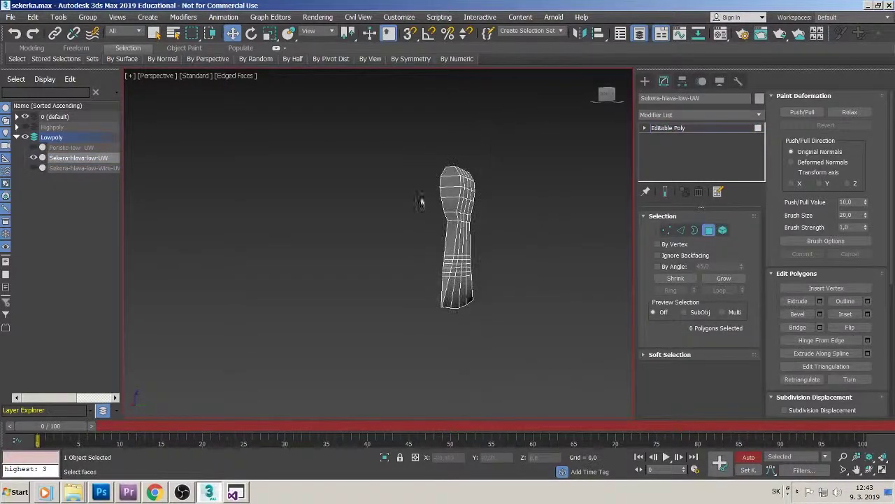
pyautogui.moveTo(515, 326); pyautogui.dragTo(611, 264)
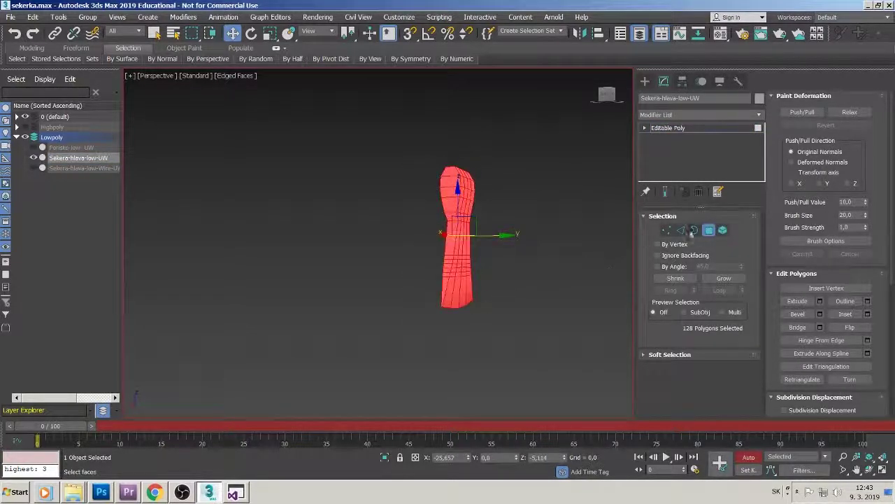
pyautogui.keyDown('alt'); pyautogui.moveTo(559, 274); pyautogui.dragTo(365, 267, button='middle'); pyautogui.keyUp('alt')
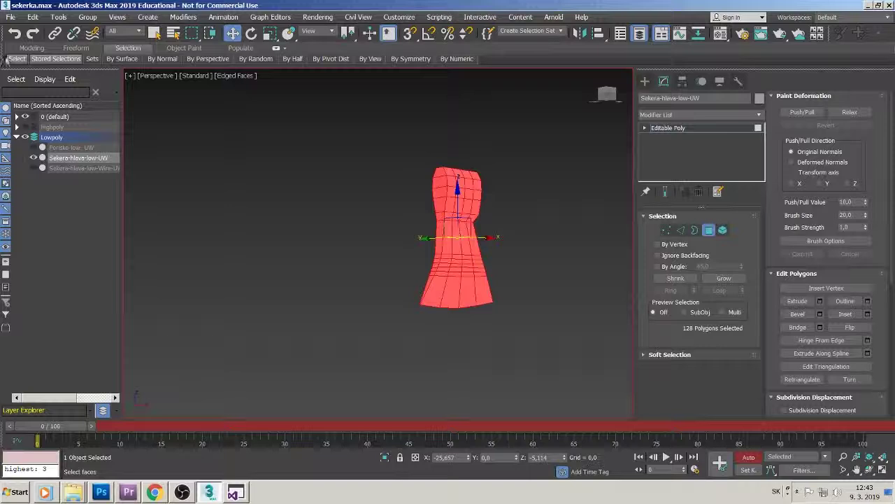
pyautogui.hotkey('ctrl', 'd')
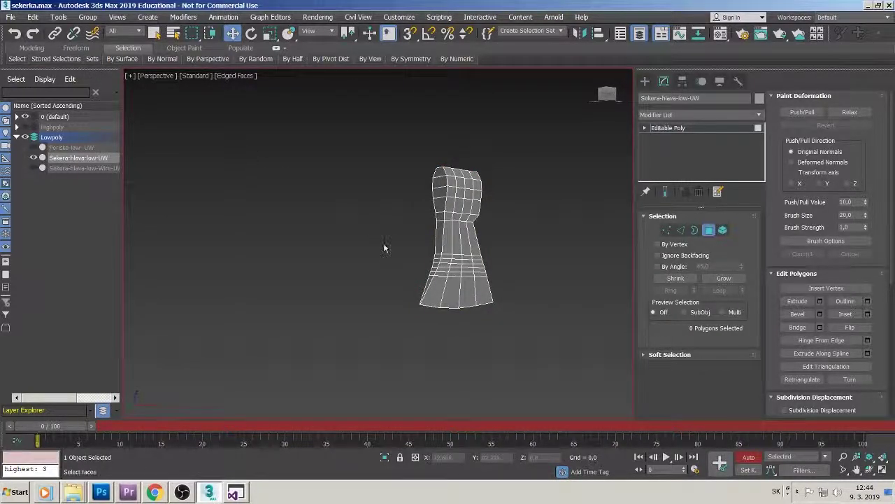
# Orbit around the blade to see it edge-on and its edge loops face-on.
pyautogui.moveTo(384, 248)
pyautogui.keyDown('alt'); pyautogui.mouseDown(button='middle')
pyautogui.moveTo(265, 249)
pyautogui.moveTo(508, 294)
pyautogui.moveTo(467, 285)
pyautogui.mouseUp(button='middle'); pyautogui.keyUp('alt')
pyautogui.keyDown('alt'); pyautogui.moveTo(424, 261); pyautogui.dragTo(428, 256, button='middle'); pyautogui.keyUp('alt')
pyautogui.scroll(5, 402, 271)
pyautogui.scroll(-5, 401, 273)
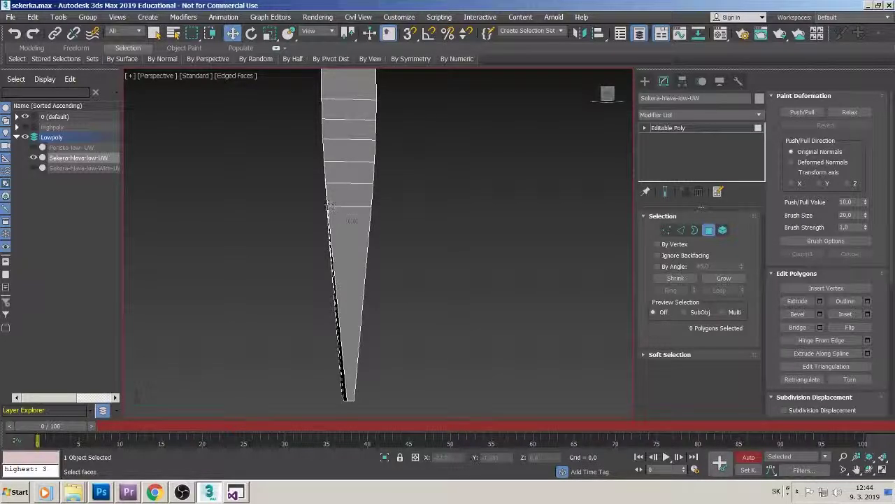
pyautogui.moveTo(346, 366)
pyautogui.keyDown('alt'); pyautogui.mouseDown(button='middle')
pyautogui.moveTo(348, 280)
pyautogui.moveTo(351, 293)
pyautogui.mouseUp(button='middle'); pyautogui.keyUp('alt')
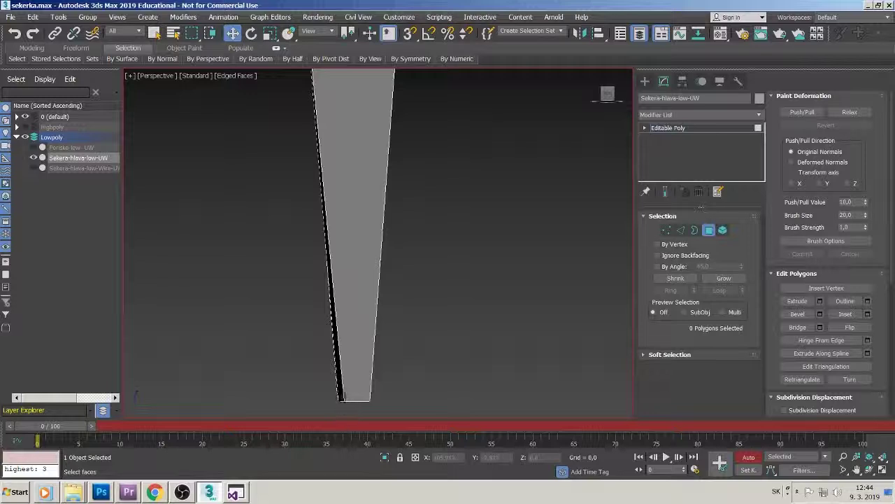
pyautogui.moveTo(342, 398)
pyautogui.keyDown('alt'); pyautogui.mouseDown(button='middle')
pyautogui.moveTo(348, 348)
pyautogui.moveTo(506, 273)
pyautogui.moveTo(417, 287)
pyautogui.moveTo(374, 315)
pyautogui.mouseUp(button='middle'); pyautogui.keyUp('alt')
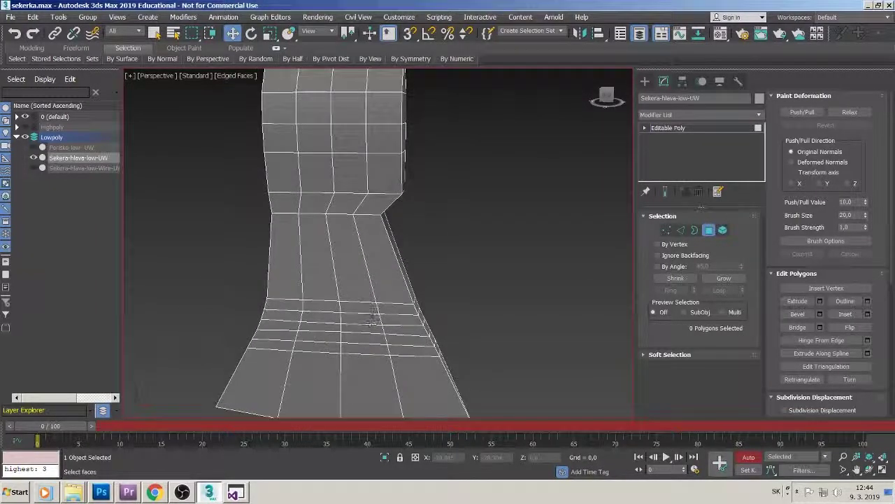
# Unhide Porisko-low-UW and view the complete axe from the front.
pyautogui.click(34, 147)
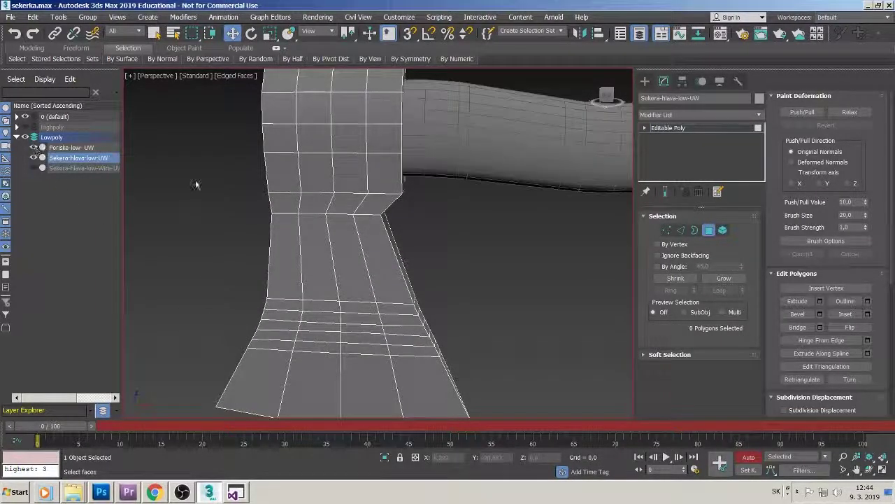
pyautogui.moveTo(196, 185)
pyautogui.keyDown('alt'); pyautogui.mouseDown(button='middle')
pyautogui.moveTo(338, 221)
pyautogui.moveTo(153, 212)
pyautogui.moveTo(261, 194)
pyautogui.moveTo(196, 217)
pyautogui.mouseUp(button='middle'); pyautogui.keyUp('alt')
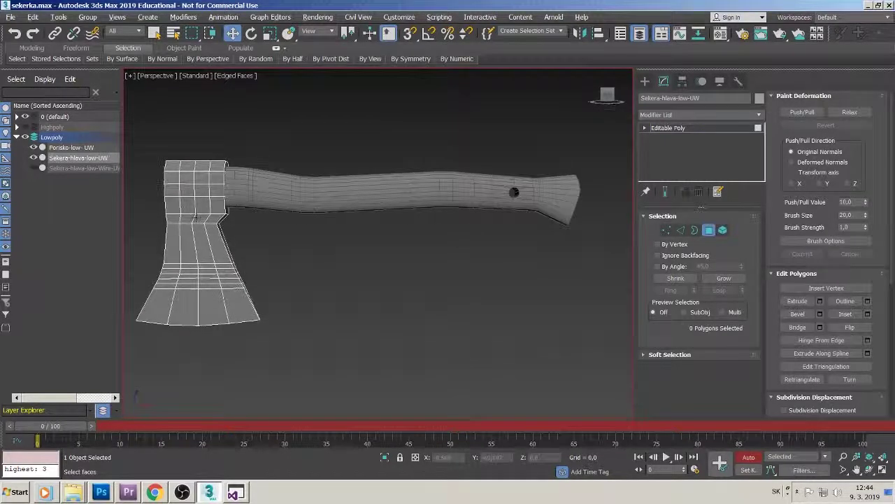
pyautogui.scroll(2, 198, 215)
pyautogui.scroll(-2, 200, 213)
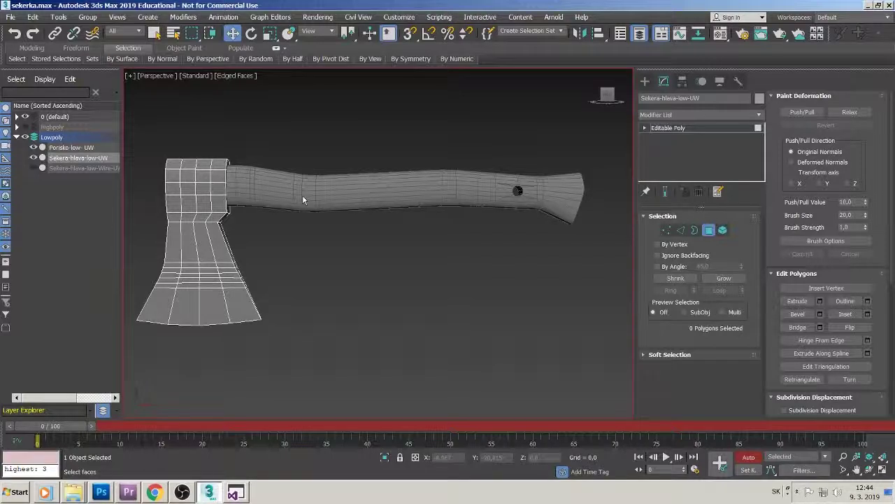
# Expand the Highpoly layer, hide the Lowpoly layer and show the Highpoly layer.
pyautogui.click(17, 127)
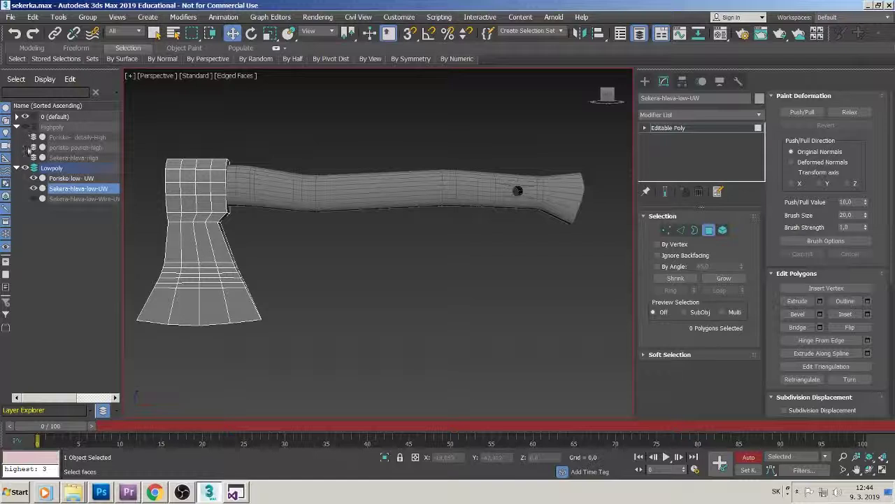
pyautogui.click(25, 168)
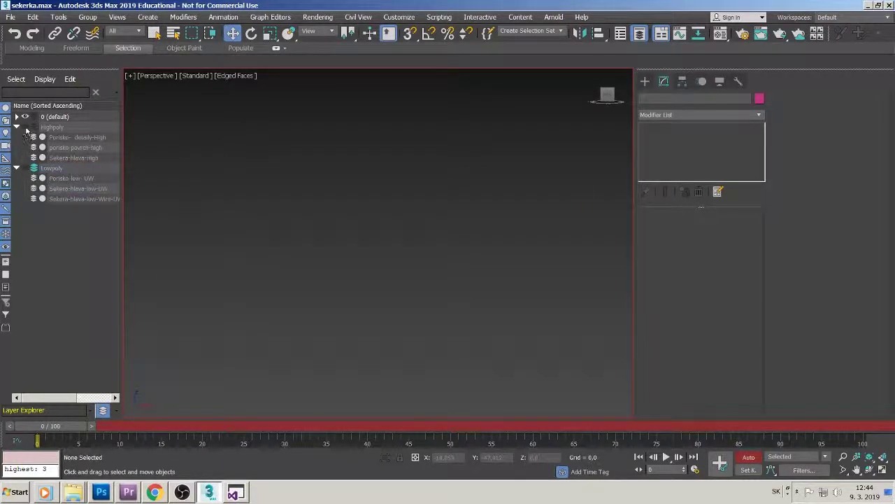
pyautogui.click(26, 127)
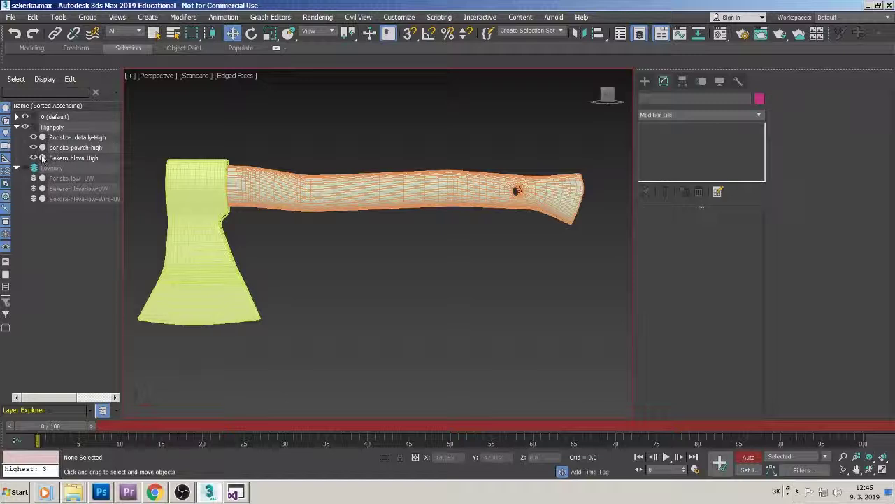
pyautogui.click(129, 76)
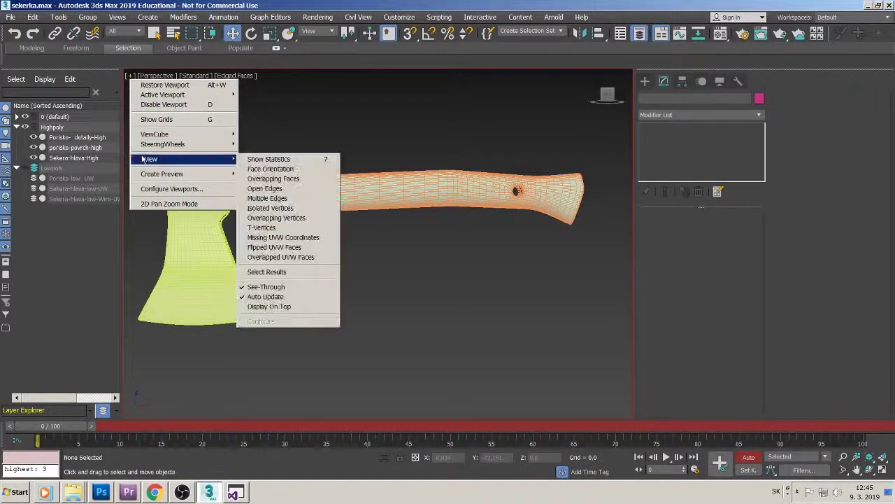
pyautogui.moveTo(149, 159)
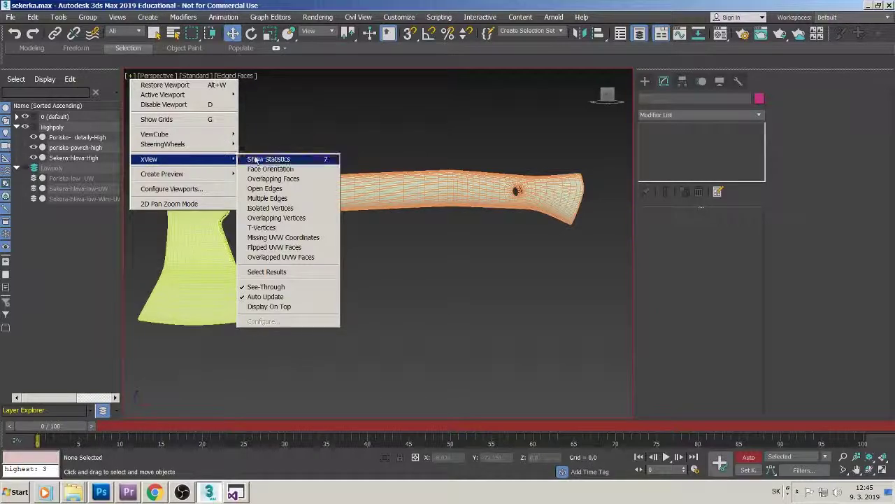
# Turn on viewport statistics and set them to show Total + Selection polygon and vertex counts.
pyautogui.click(256, 161)
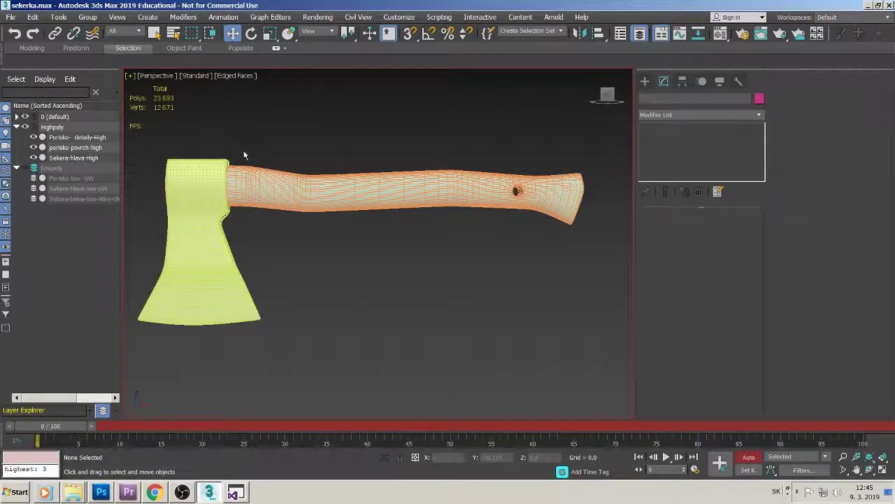
pyautogui.click(129, 76)
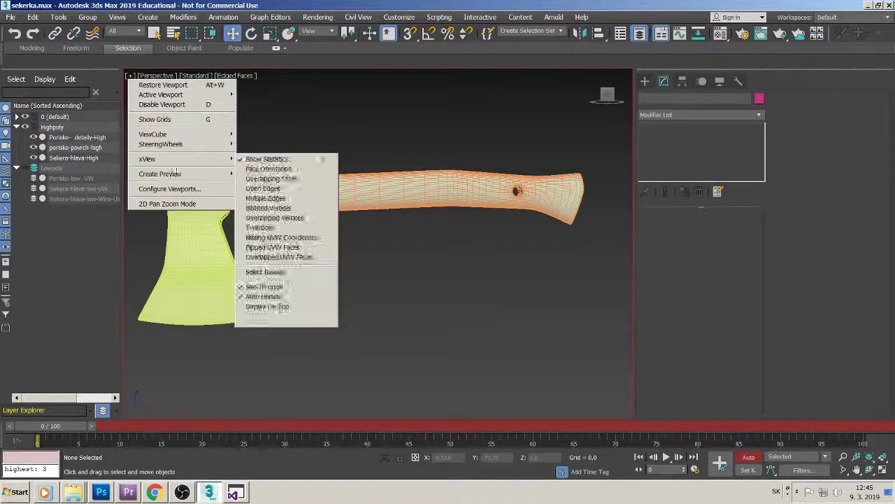
pyautogui.click(177, 191)
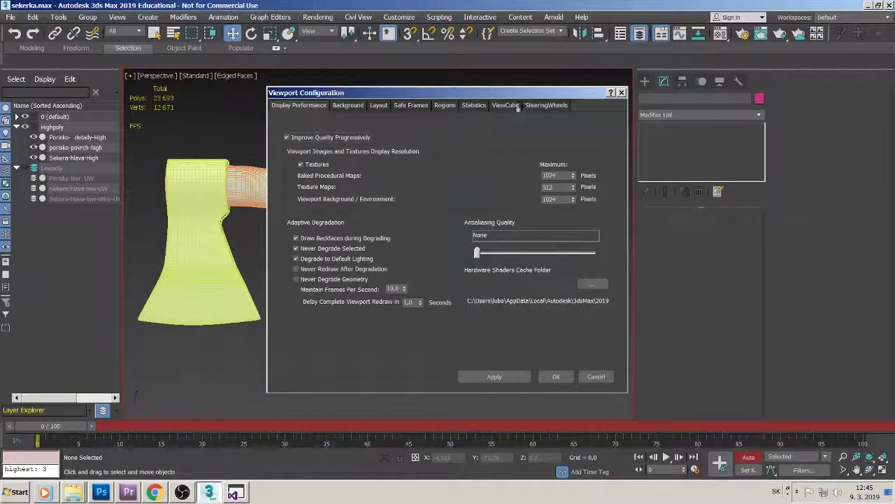
pyautogui.click(474, 105)
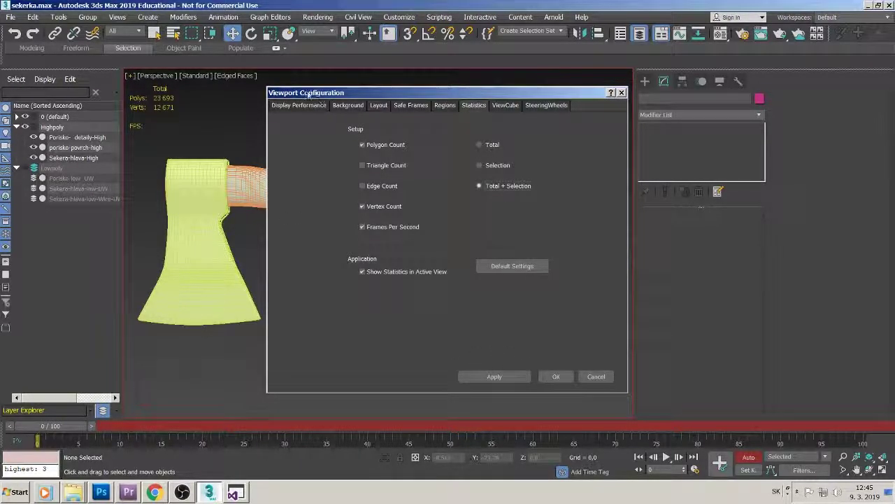
pyautogui.click(553, 376)
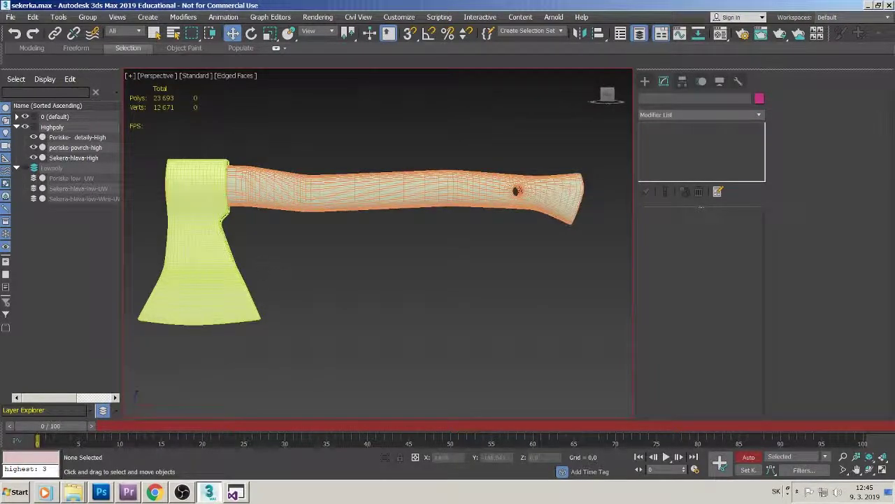
# Select Porisko-detaily-High and porisko-povrch-high in Scene Explorer, then orbit to a side view.
pyautogui.click(59, 139)
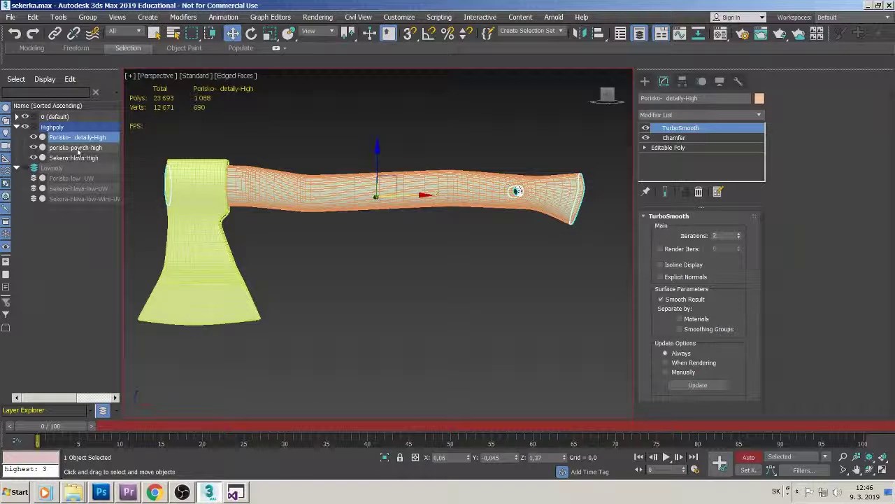
pyautogui.click(77, 149)
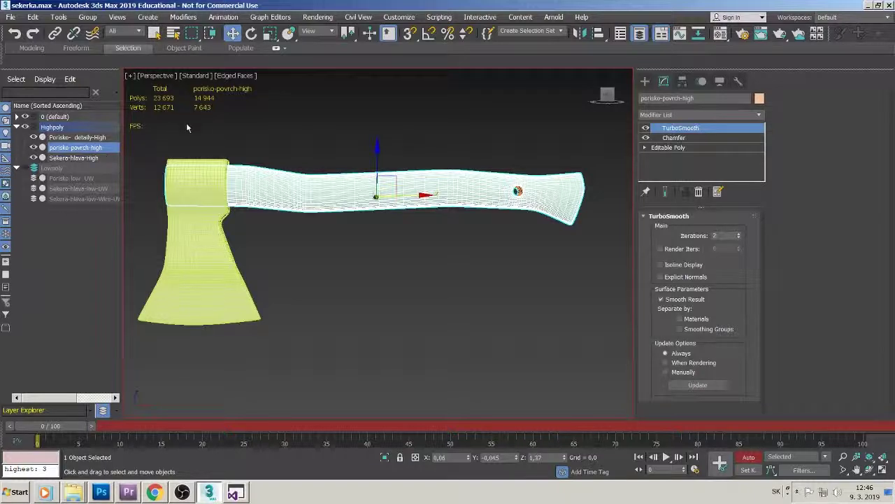
pyautogui.click(82, 139)
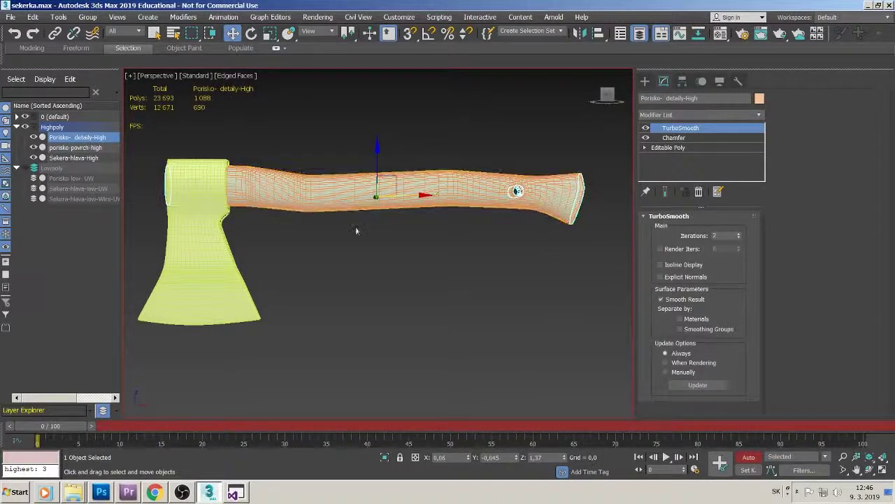
pyautogui.click(33, 138)
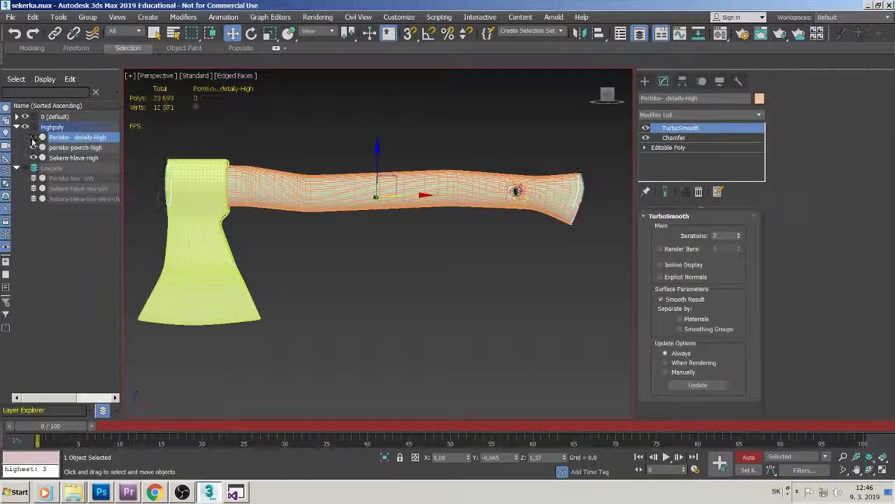
pyautogui.click(32, 138)
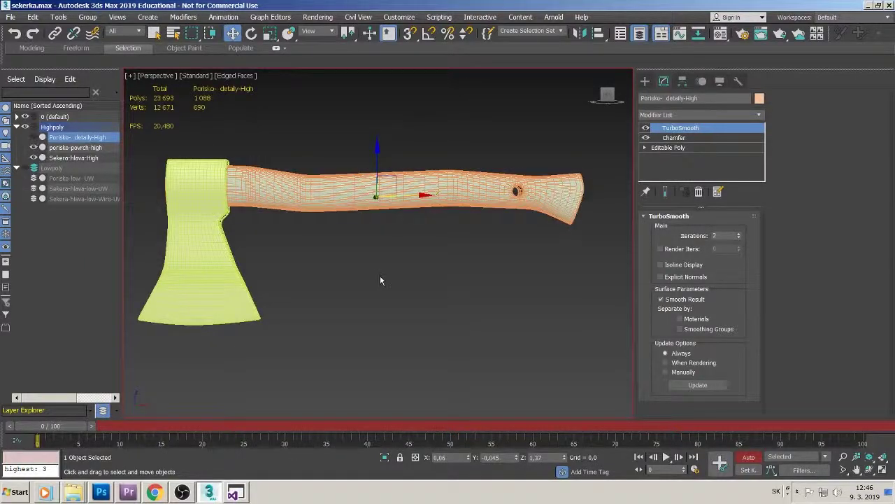
pyautogui.moveTo(386, 275)
pyautogui.keyDown('alt'); pyautogui.mouseDown(button='middle')
pyautogui.moveTo(329, 273)
pyautogui.moveTo(410, 226)
pyautogui.mouseUp(button='middle'); pyautogui.keyUp('alt')
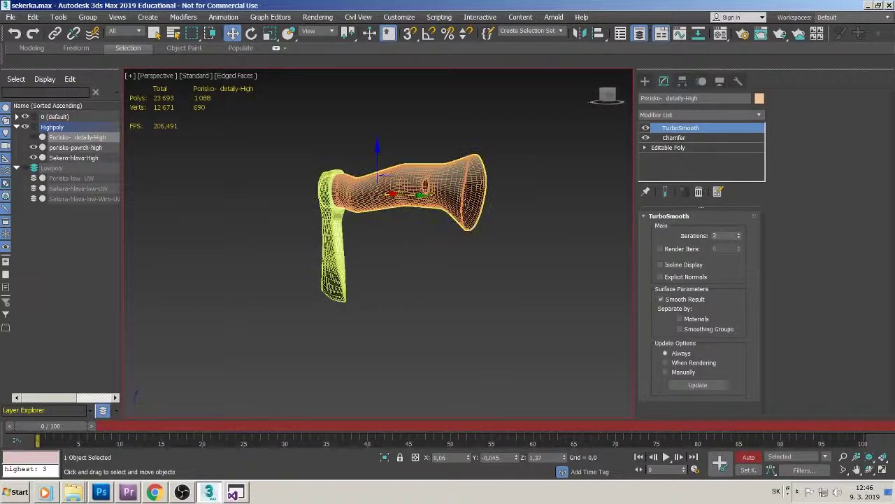
pyautogui.scroll(2, 439, 252)
pyautogui.keyDown('alt'); pyautogui.moveTo(439, 252); pyautogui.dragTo(410, 235, button='middle'); pyautogui.keyUp('alt')
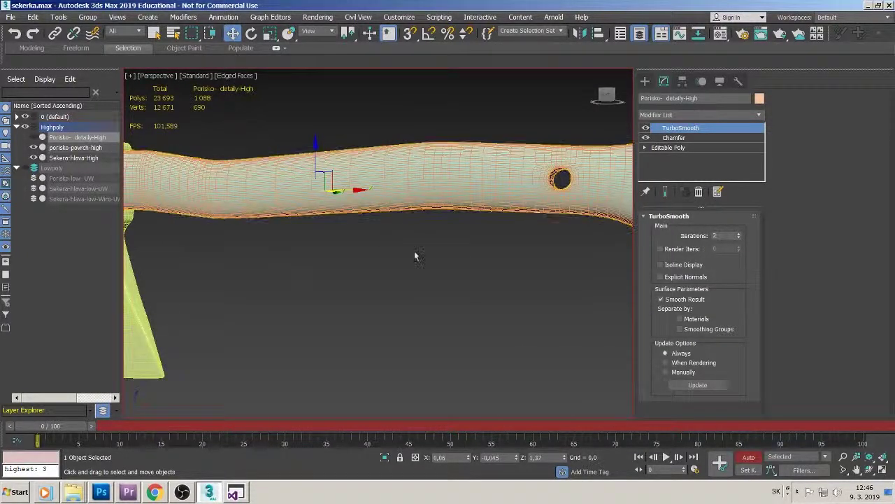
pyautogui.moveTo(416, 254)
pyautogui.keyDown('alt'); pyautogui.mouseDown(button='middle')
pyautogui.moveTo(467, 252)
pyautogui.moveTo(290, 254)
pyautogui.moveTo(399, 277)
pyautogui.moveTo(396, 140)
pyautogui.mouseUp(button='middle'); pyautogui.keyUp('alt')
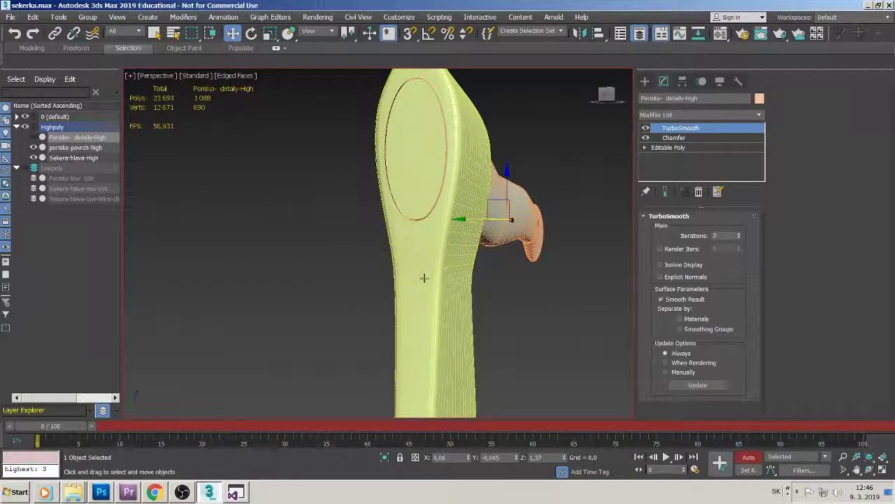
pyautogui.hotkey('shift', 'z')
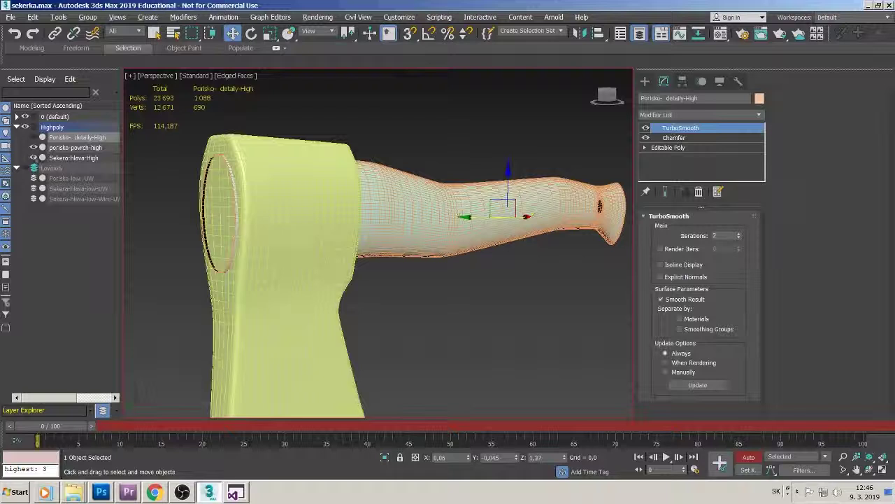
# Hide Sekera-hlava-High and Porisko-detaily-High so only porisko-povrch-high shows, then select Sekera-hlava-High.
pyautogui.click(32, 157)
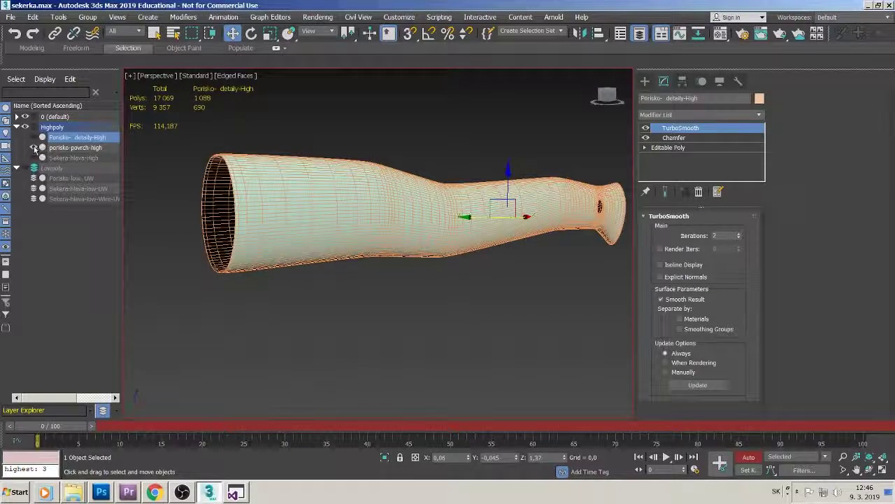
pyautogui.click(33, 147)
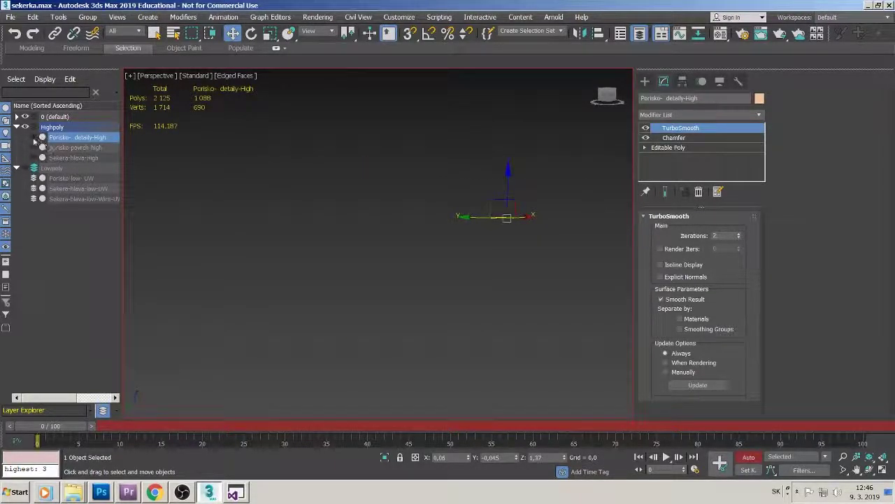
pyautogui.click(34, 137)
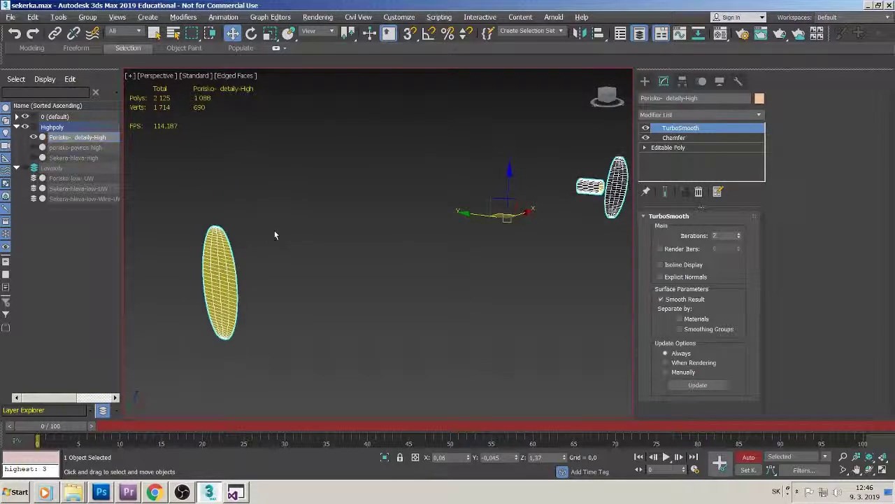
pyautogui.moveTo(275, 232)
pyautogui.keyDown('alt'); pyautogui.mouseDown(button='middle')
pyautogui.moveTo(268, 229)
pyautogui.moveTo(277, 224)
pyautogui.moveTo(305, 242)
pyautogui.moveTo(314, 232)
pyautogui.moveTo(334, 238)
pyautogui.mouseUp(button='middle'); pyautogui.keyUp('alt')
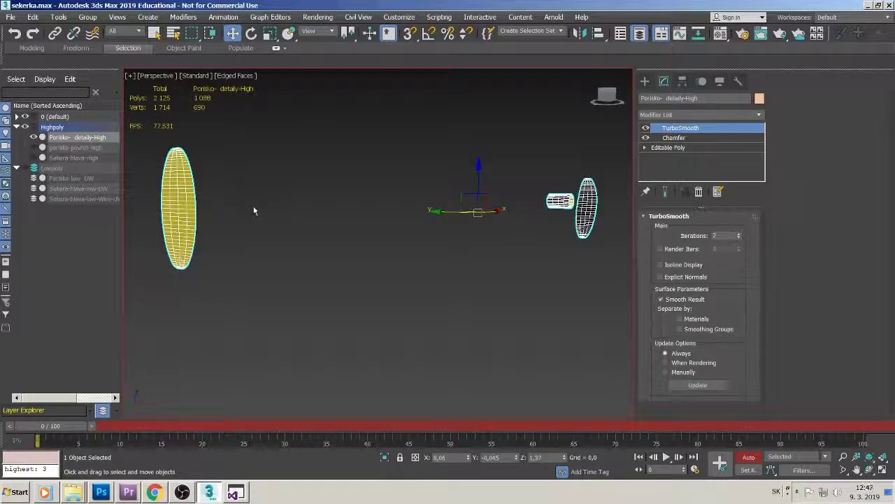
pyautogui.moveTo(254, 205)
pyautogui.keyDown('alt'); pyautogui.mouseDown(button='middle')
pyautogui.moveTo(250, 212)
pyautogui.moveTo(260, 207)
pyautogui.mouseUp(button='middle'); pyautogui.keyUp('alt')
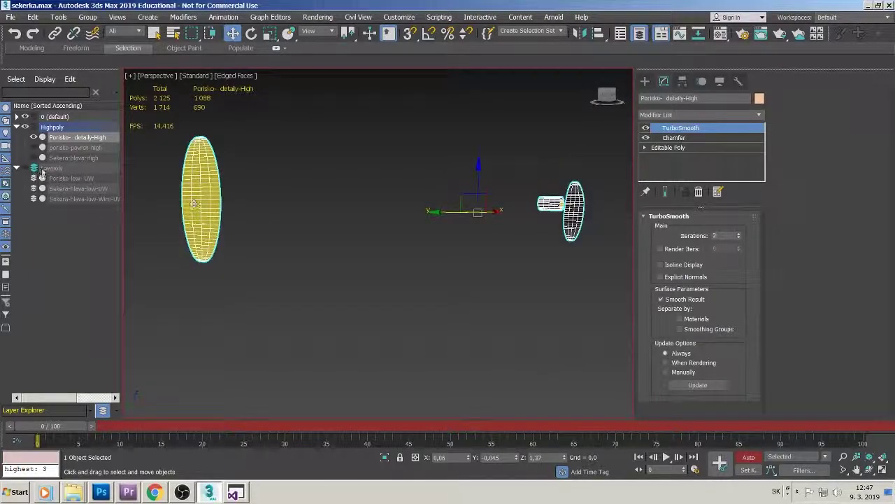
pyautogui.click(35, 148)
pyautogui.click(35, 137)
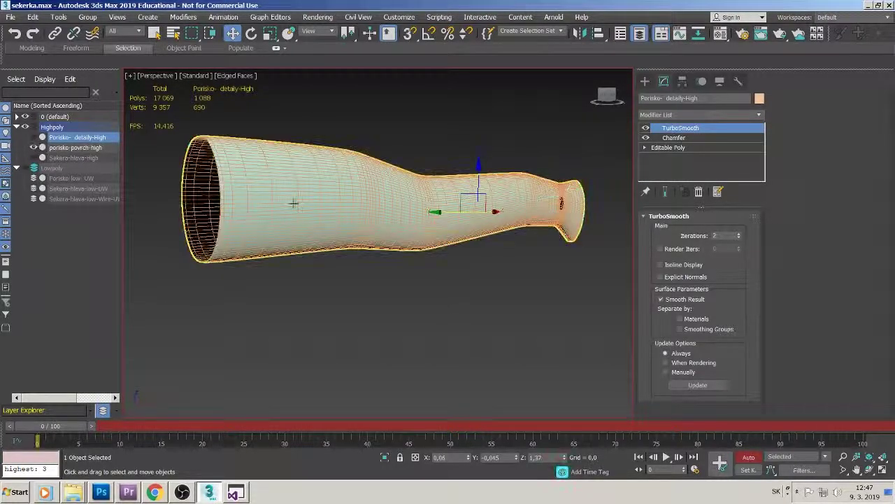
pyautogui.click(314, 203)
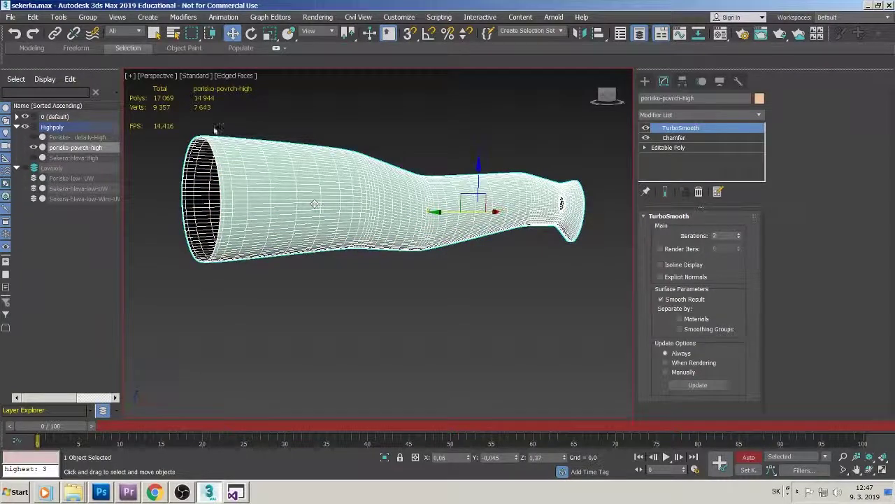
pyautogui.click(81, 148)
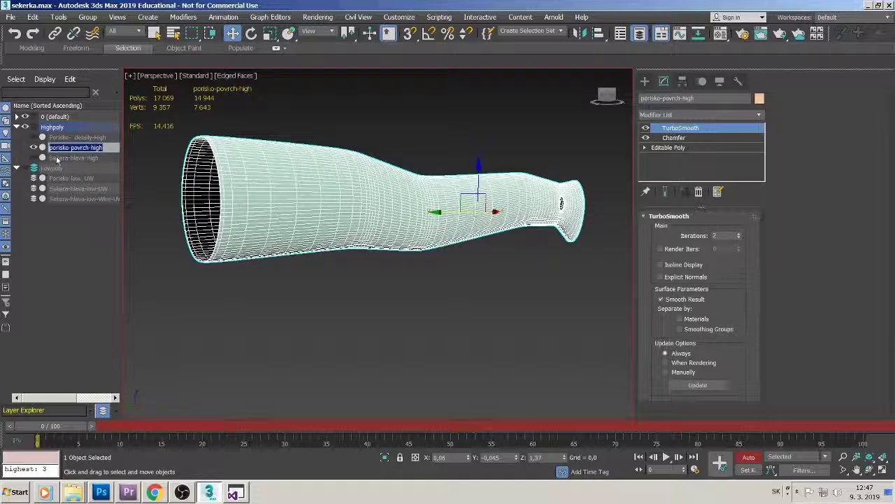
pyautogui.click(56, 158)
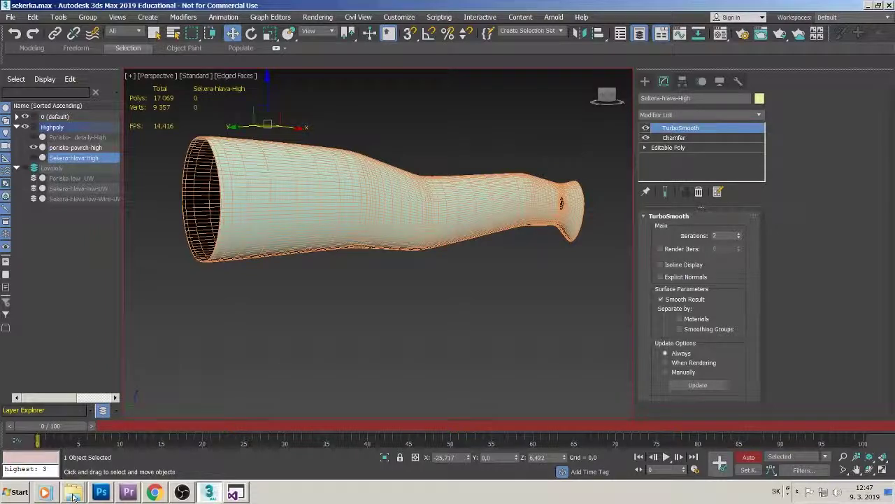
pyautogui.click(74, 495)
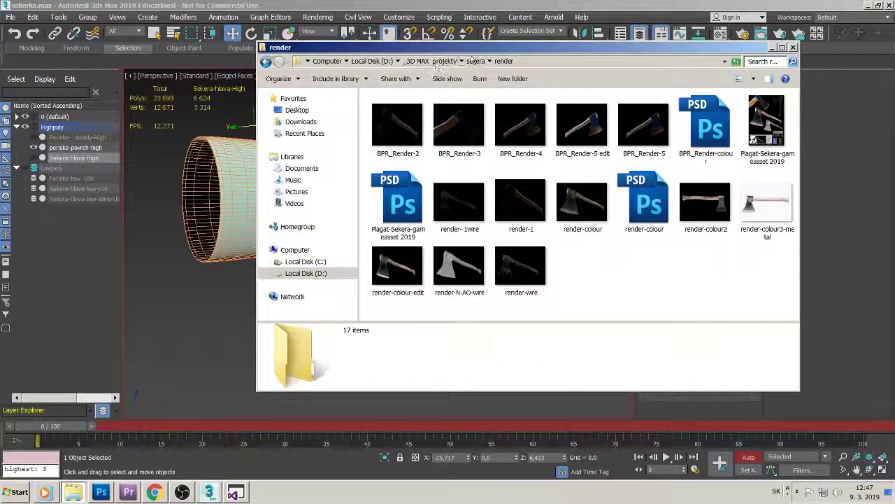
pyautogui.click(474, 62)
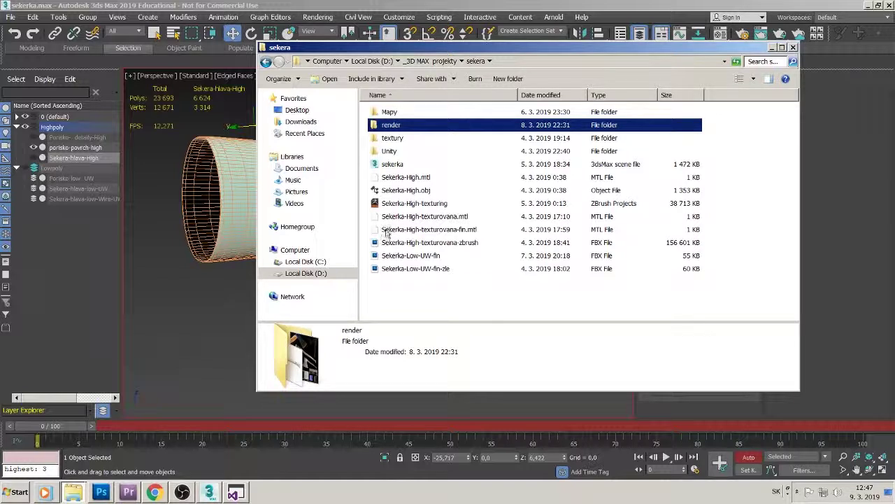
pyautogui.click(394, 190)
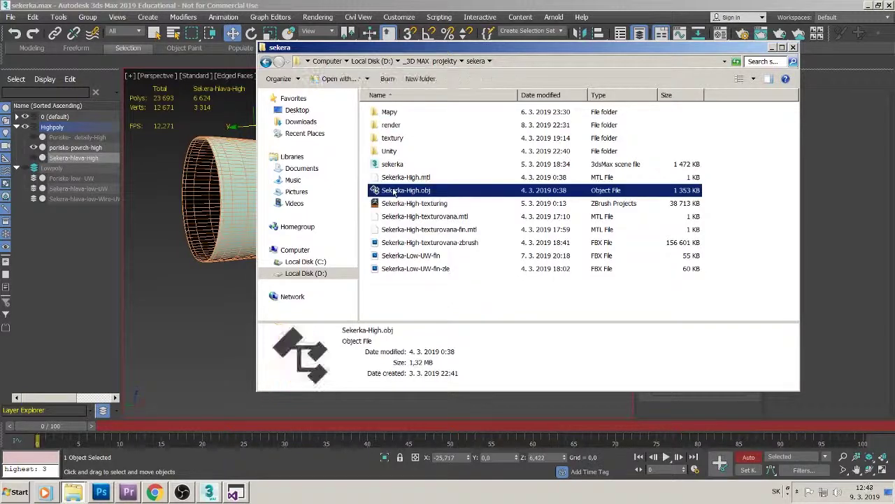
pyautogui.click(402, 256)
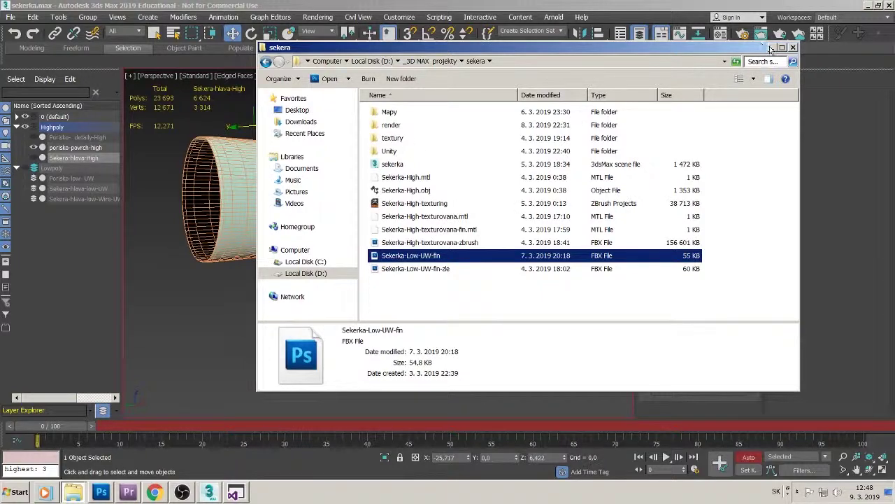
pyautogui.click(772, 47)
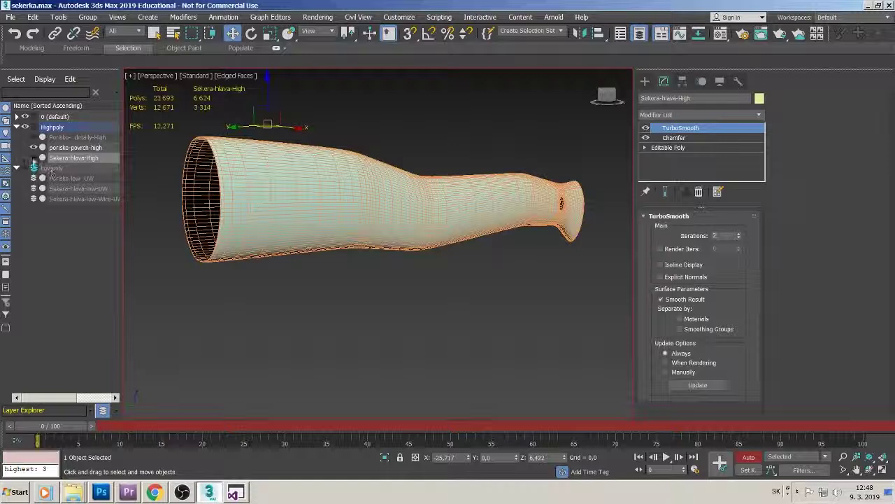
# Hide the Highpoly layer, show the Lowpoly layer and select the low-poly handle.
pyautogui.click(33, 158)
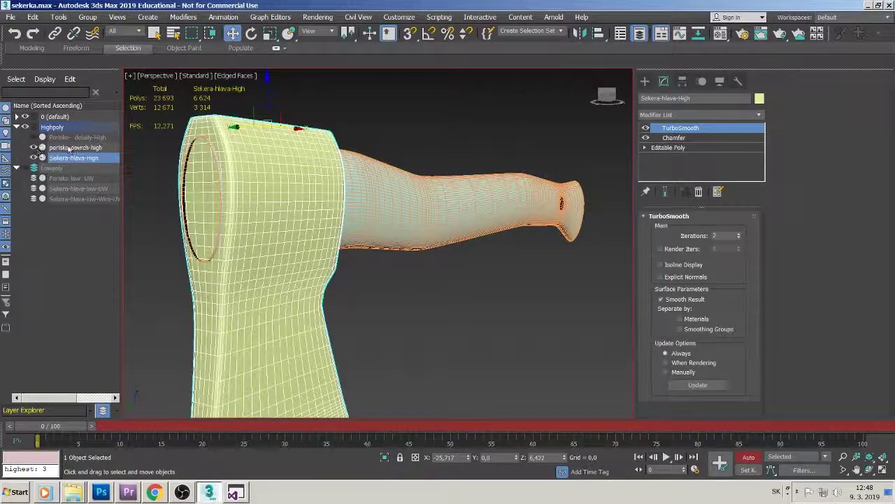
pyautogui.click(33, 147)
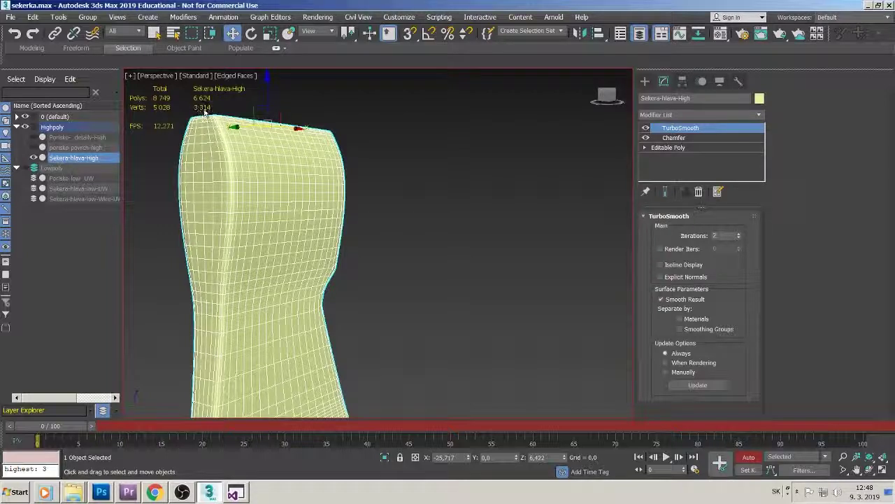
pyautogui.click(66, 178)
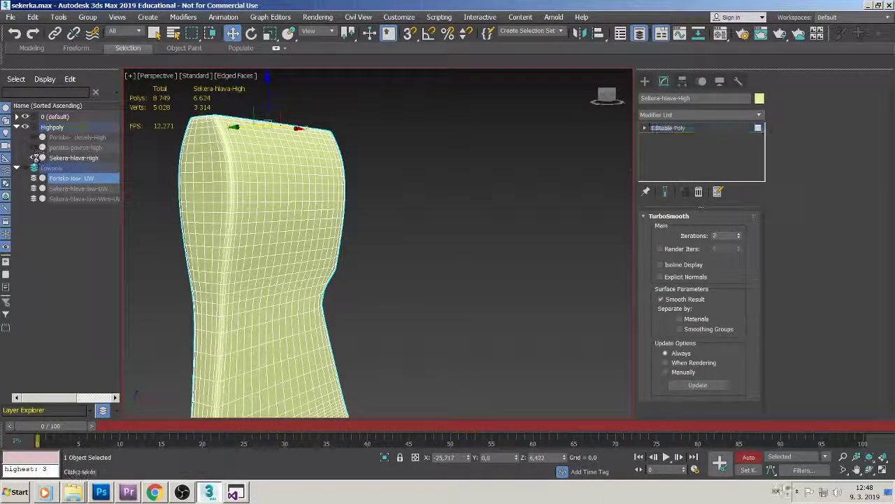
pyautogui.click(25, 128)
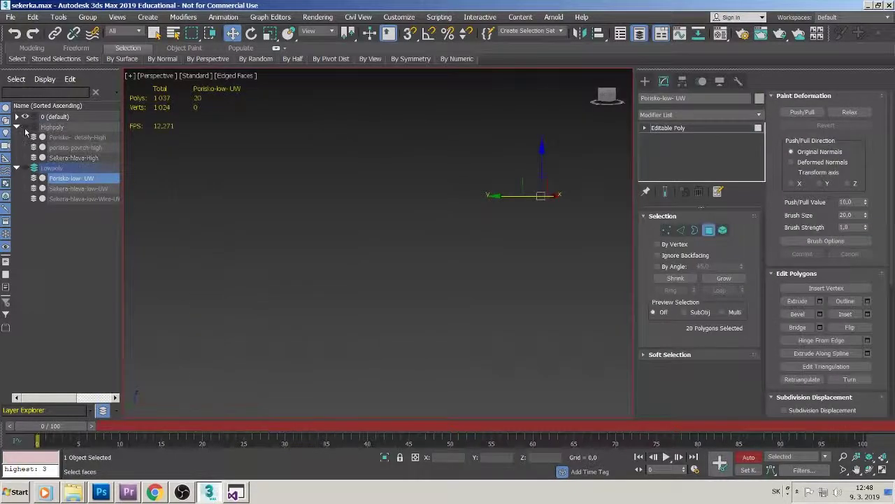
pyautogui.click(26, 169)
pyautogui.click(68, 180)
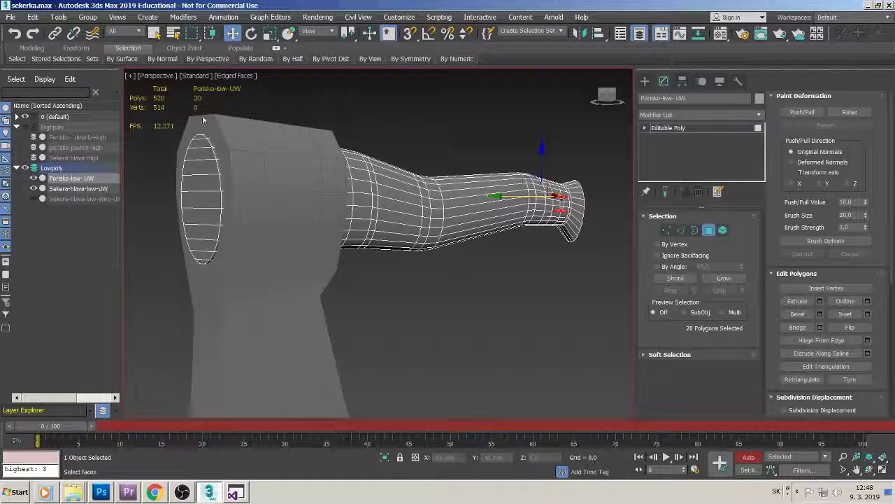
# Select the whole Porisko-low-UW handle and Sekera-hlava-low-UW head in Element mode.
pyautogui.keyDown('alt'); pyautogui.moveTo(587, 285); pyautogui.dragTo(582, 280, button='middle'); pyautogui.keyUp('alt')
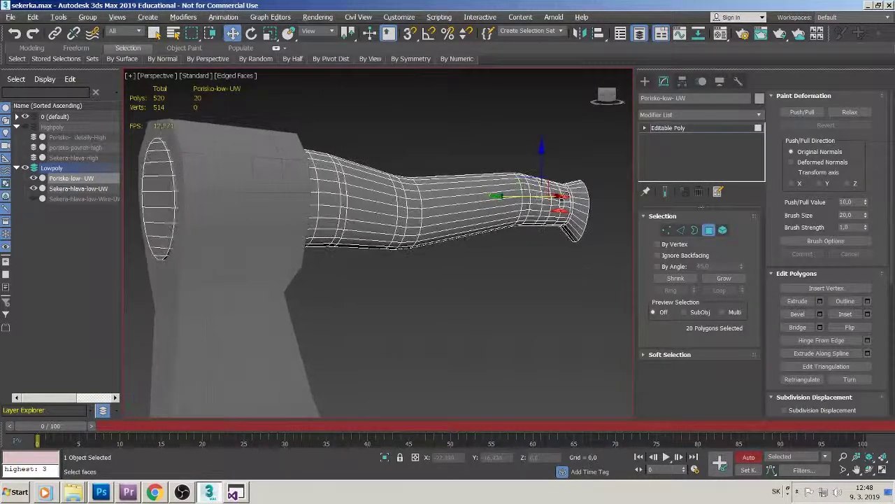
pyautogui.click(385, 274)
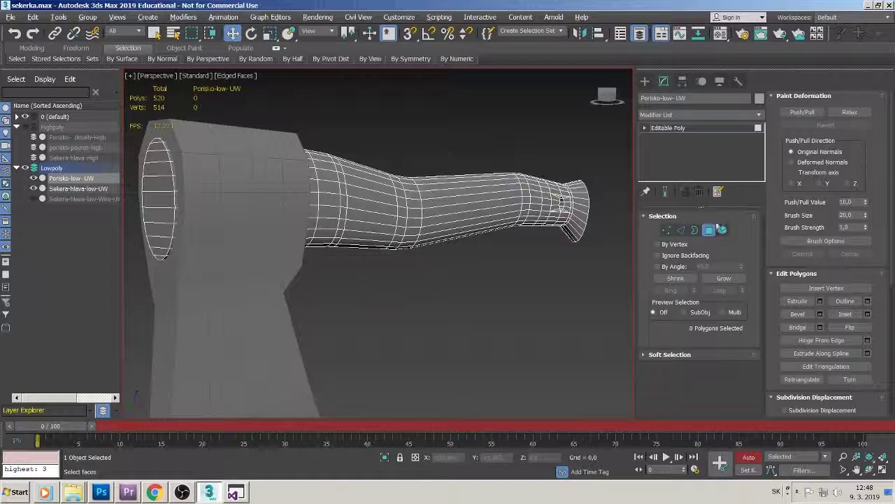
pyautogui.click(56, 179)
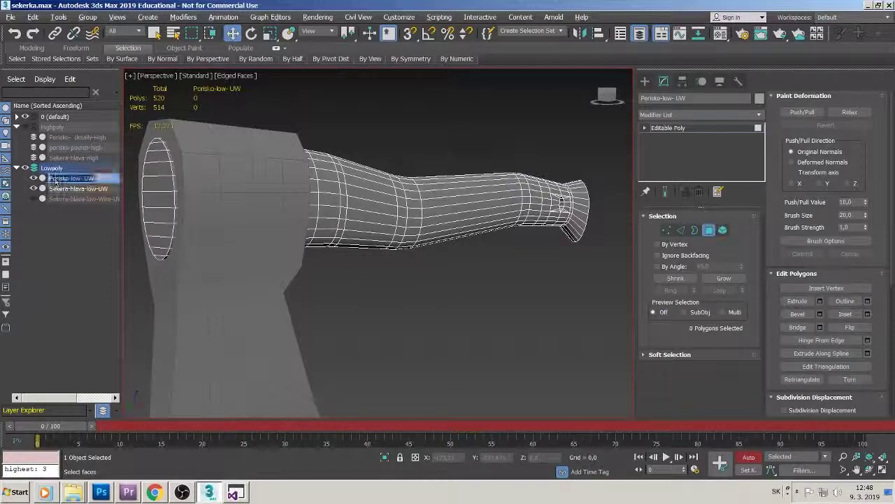
pyautogui.click(42, 184)
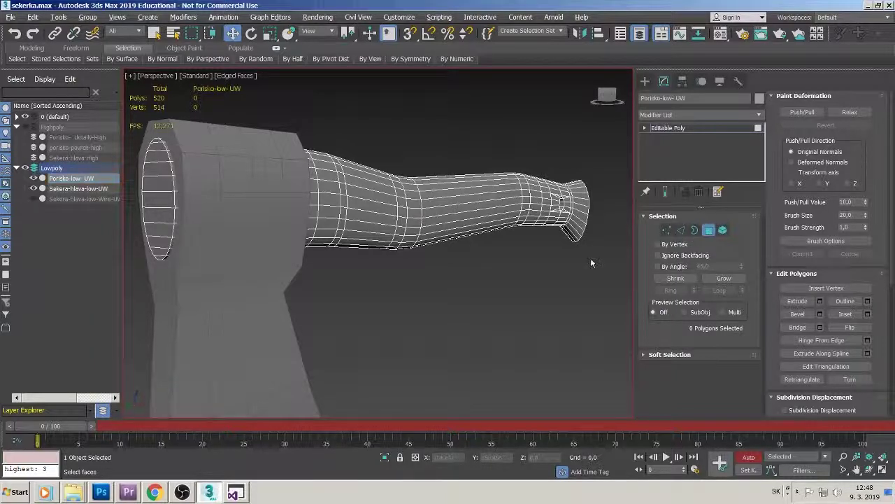
pyautogui.click(723, 231)
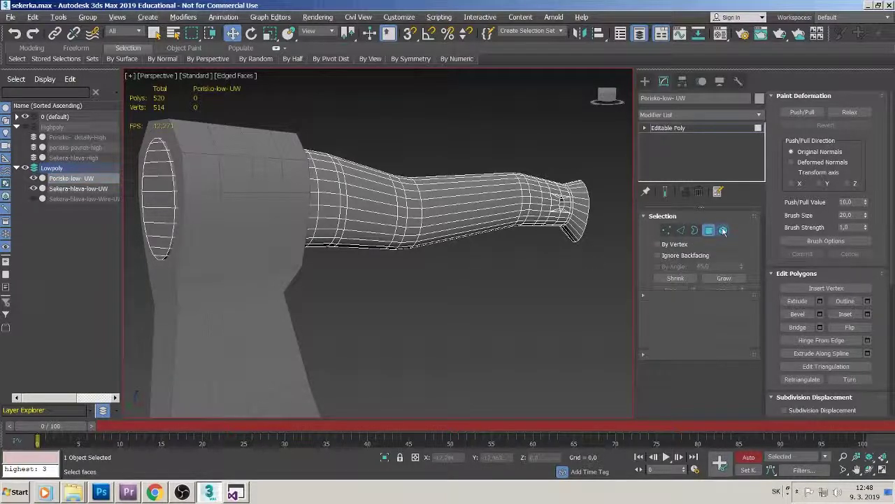
pyautogui.click(524, 204)
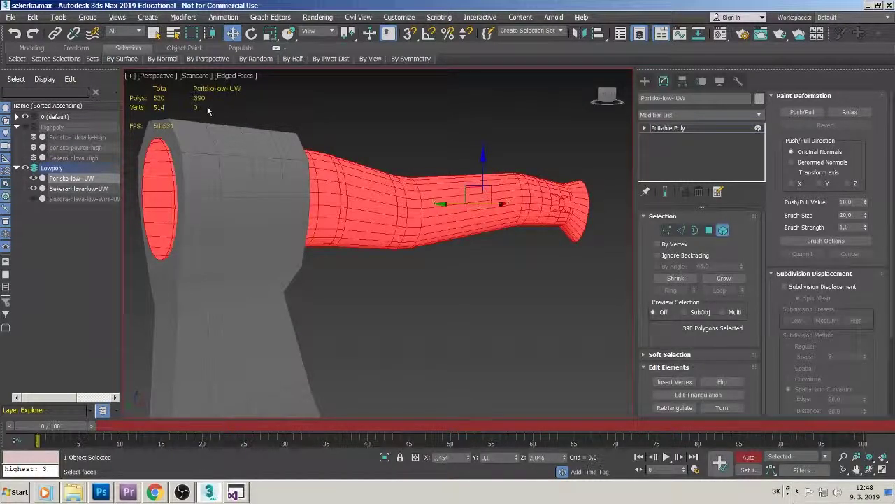
pyautogui.click(78, 188)
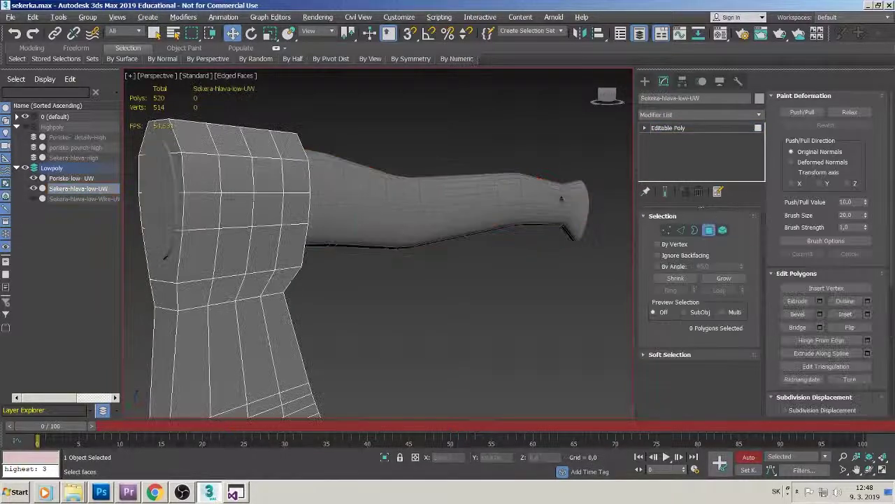
pyautogui.click(722, 230)
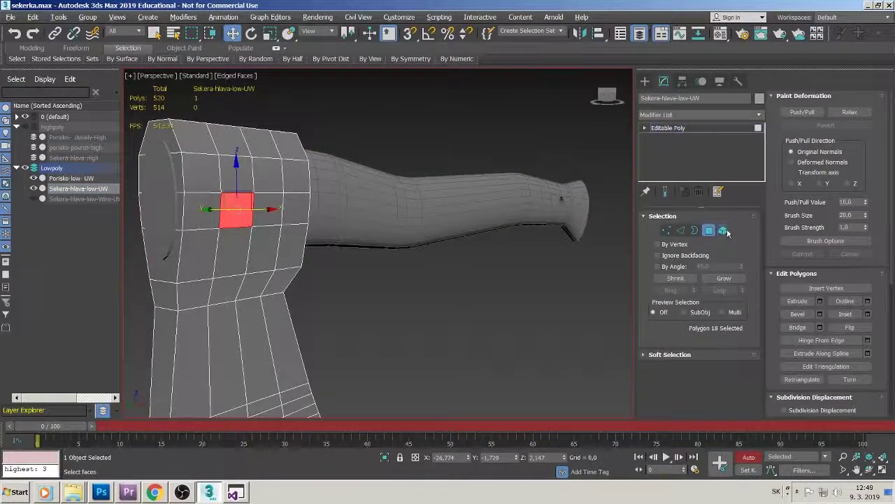
pyautogui.click(241, 179)
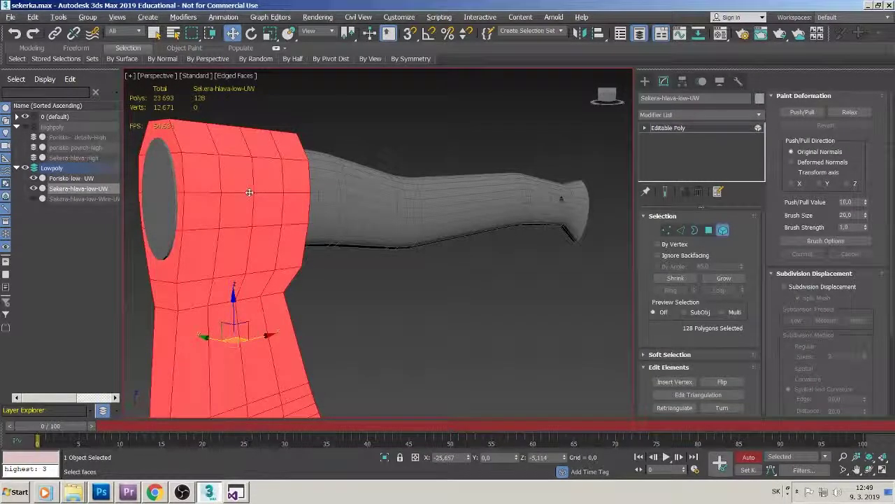
pyautogui.moveTo(249, 191)
pyautogui.keyDown('alt'); pyautogui.mouseDown(button='middle')
pyautogui.moveTo(243, 196)
pyautogui.moveTo(257, 177)
pyautogui.moveTo(278, 172)
pyautogui.moveTo(245, 175)
pyautogui.mouseUp(button='middle'); pyautogui.keyUp('alt')
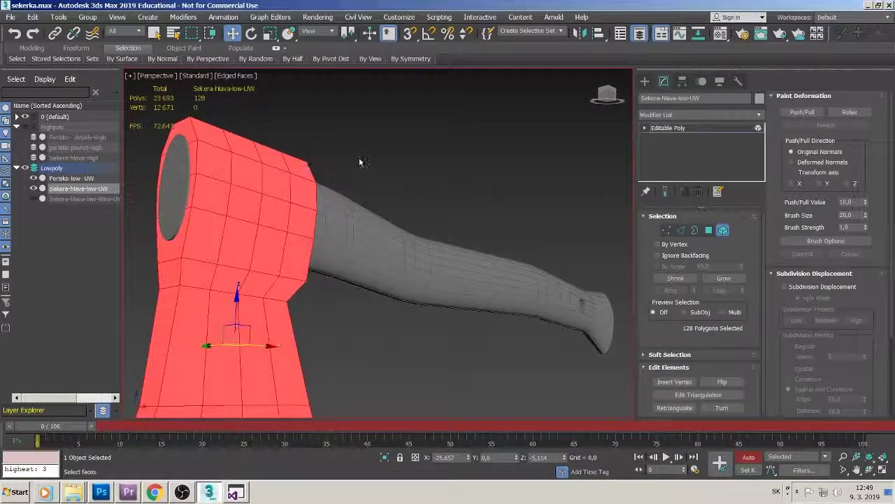
pyautogui.scroll(2, 356, 158)
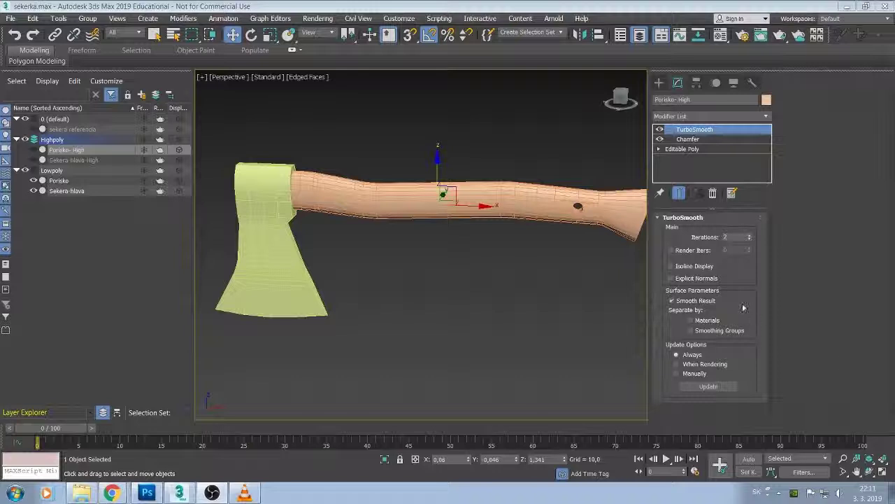
# Select the low-poly handle Porisko in the Lowpoly layer.
pyautogui.moveTo(408, 286); pyautogui.dragTo(402, 281, button='middle')
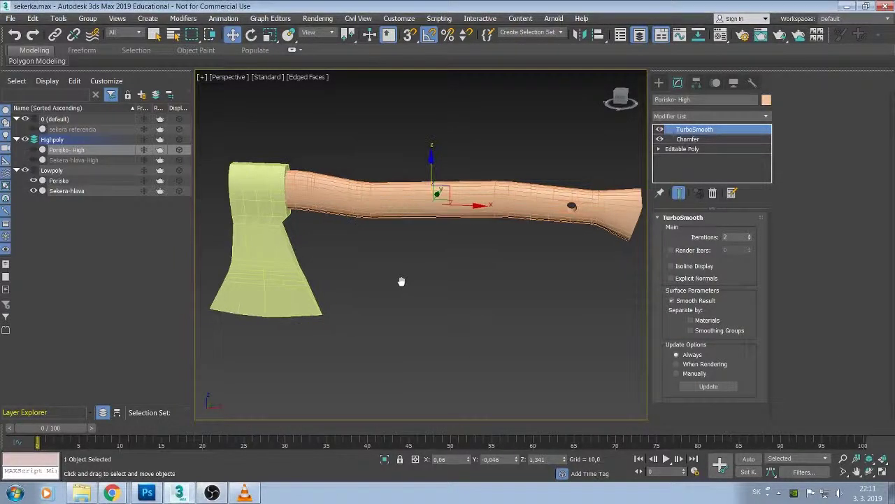
pyautogui.scroll(2, 403, 285)
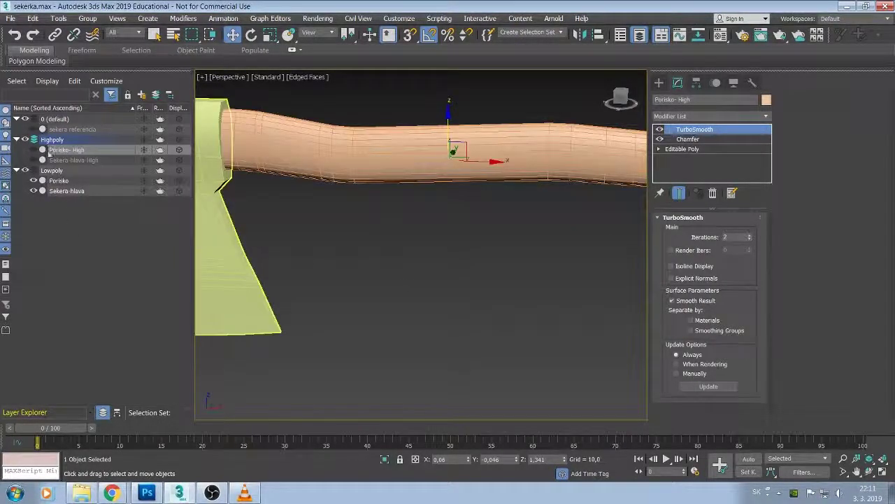
pyautogui.click(34, 170)
pyautogui.click(67, 150)
pyautogui.click(87, 171)
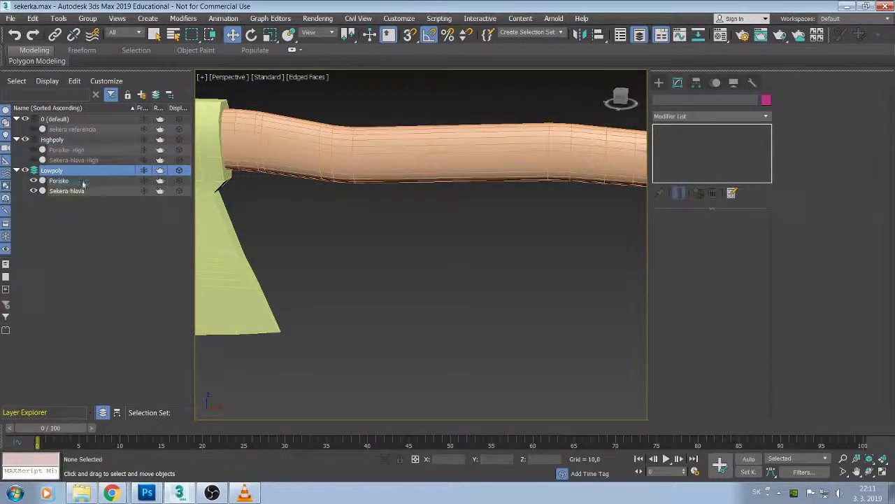
pyautogui.click(59, 180)
pyautogui.keyDown('alt'); pyautogui.moveTo(415, 258); pyautogui.dragTo(420, 252, button='middle'); pyautogui.keyUp('alt')
pyautogui.scroll(-5, 417, 256)
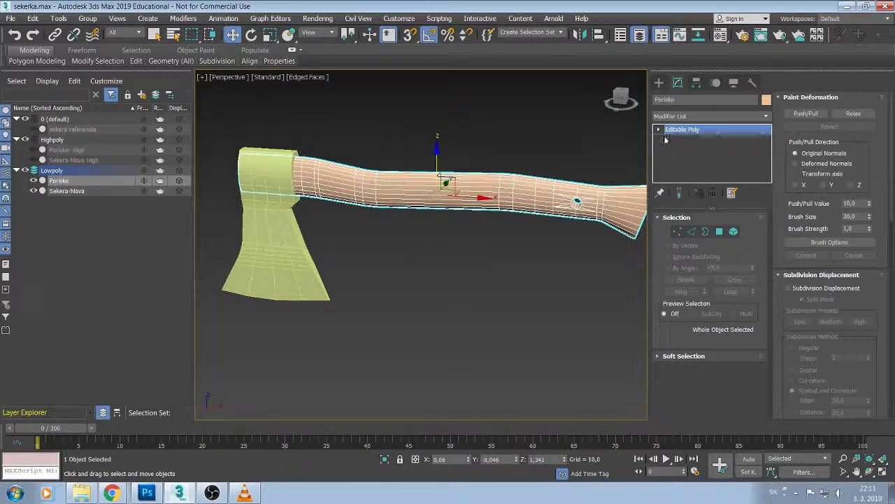
# Add an Unwrap UVW modifier to Porisko, then delete it again.
pyautogui.click(765, 118)
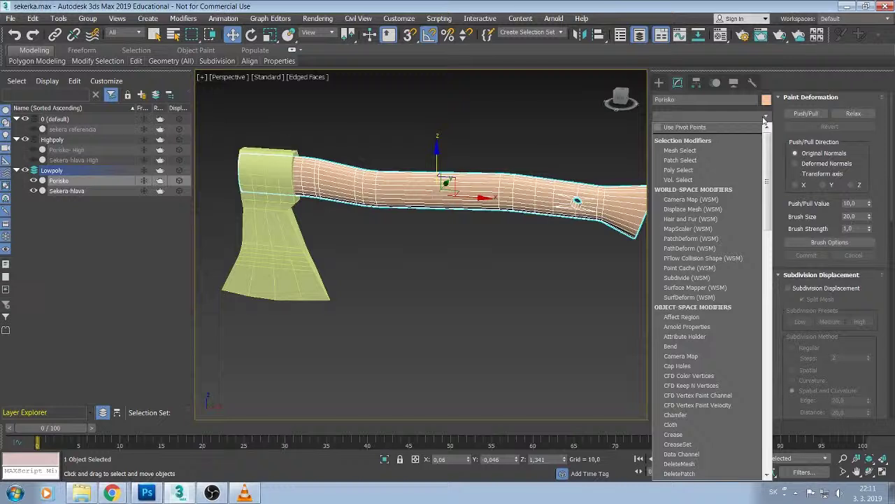
pyautogui.press('u')
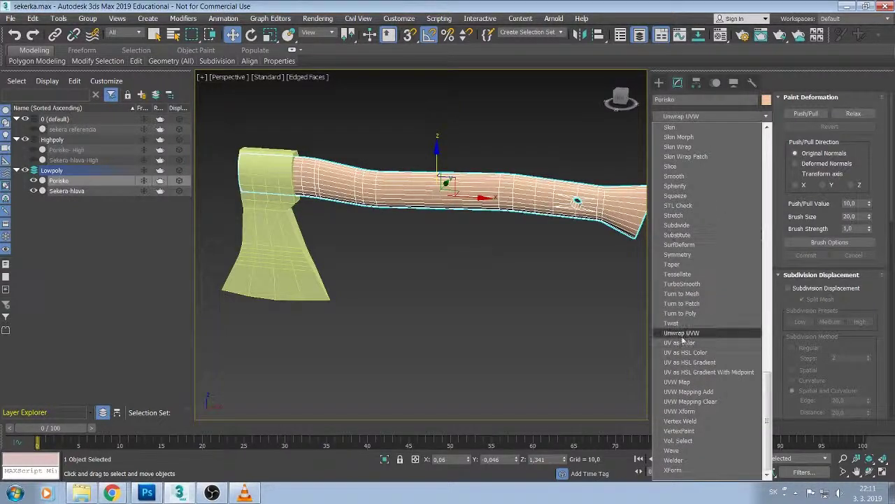
pyautogui.click(683, 334)
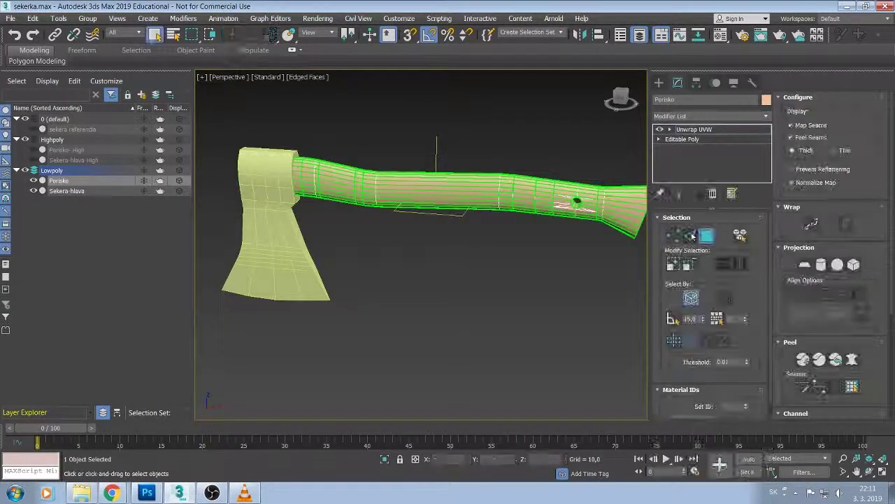
pyautogui.click(691, 235)
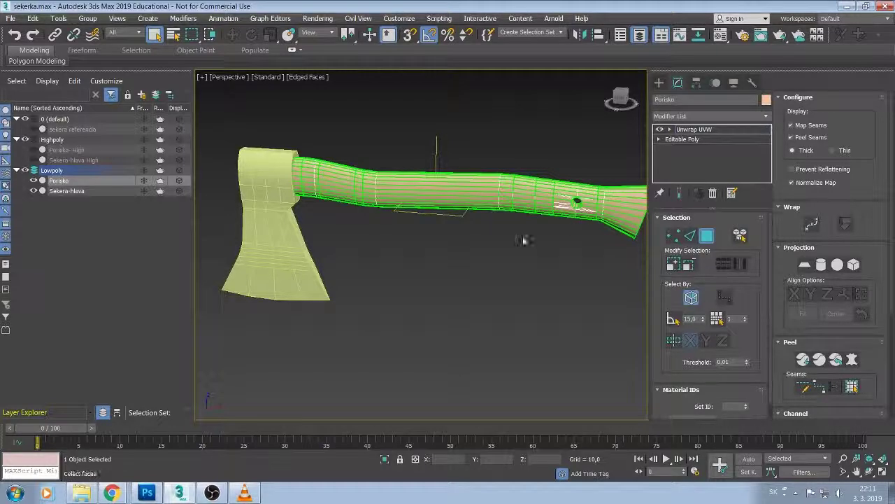
pyautogui.click(767, 117)
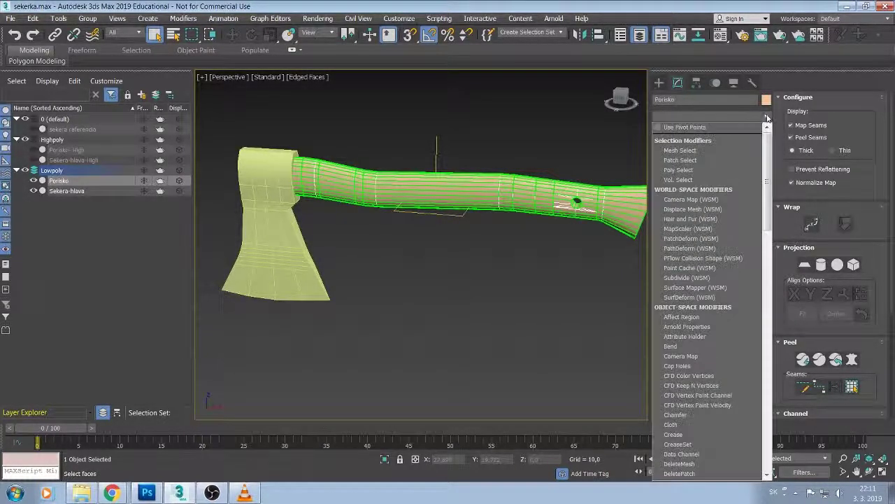
pyautogui.click(836, 126)
pyautogui.rightClick(745, 134)
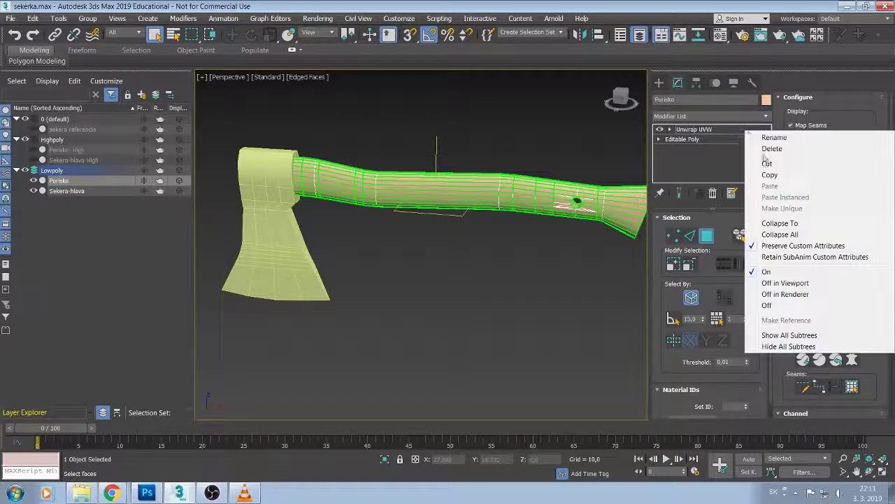
pyautogui.click(770, 148)
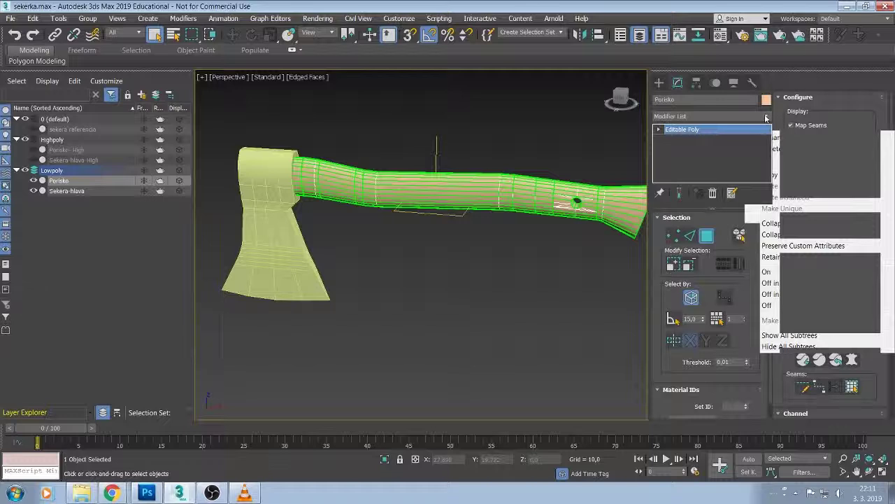
# Add UVW Mapping Clear and collapse the stack into a plain Editable Poly.
pyautogui.click(767, 118)
pyautogui.write('Unwrap UVW')
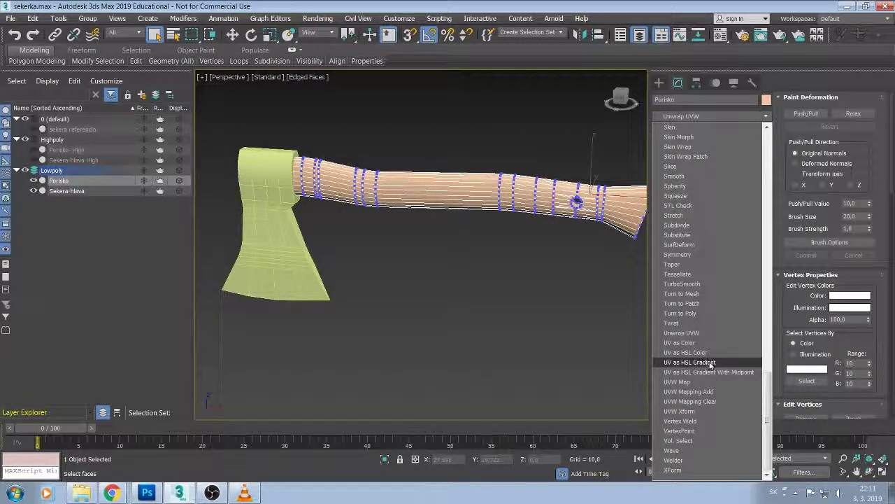
pyautogui.click(696, 401)
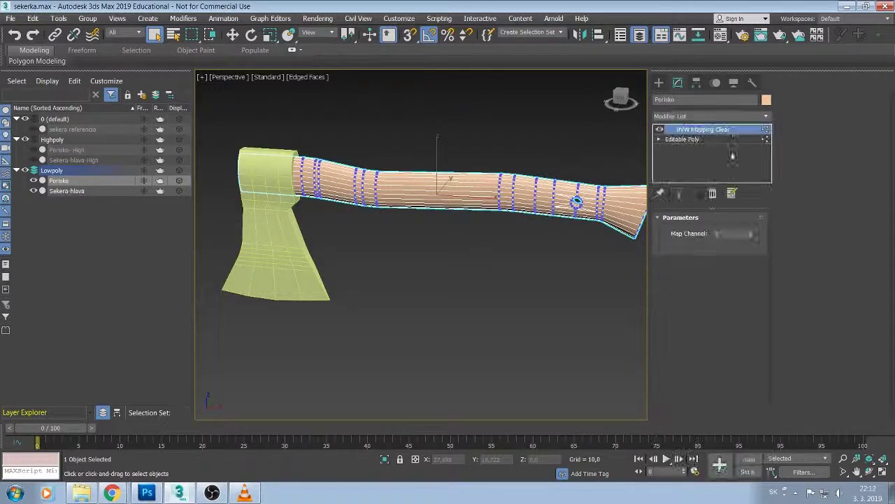
pyautogui.rightClick(731, 133)
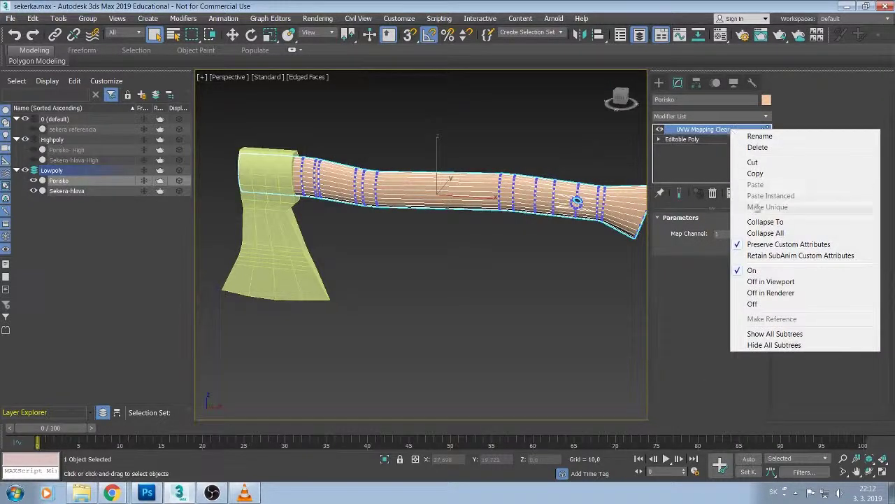
pyautogui.click(757, 372)
pyautogui.click(505, 292)
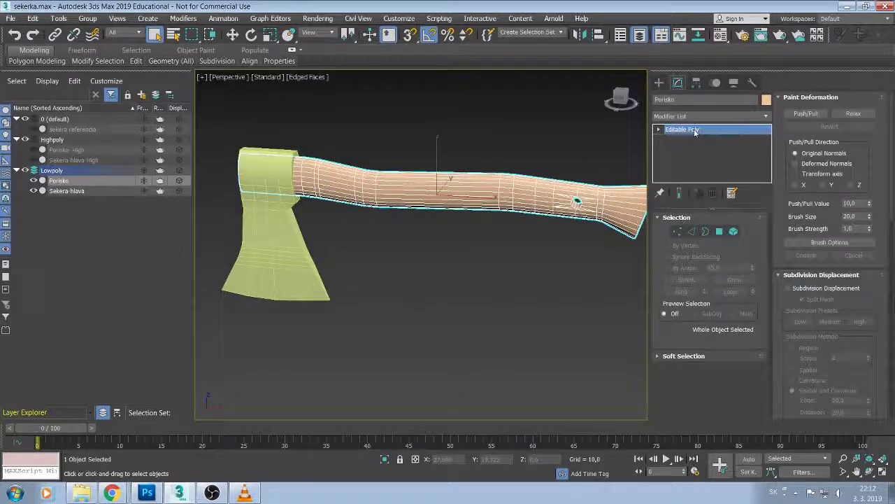
pyautogui.rightClick(694, 131)
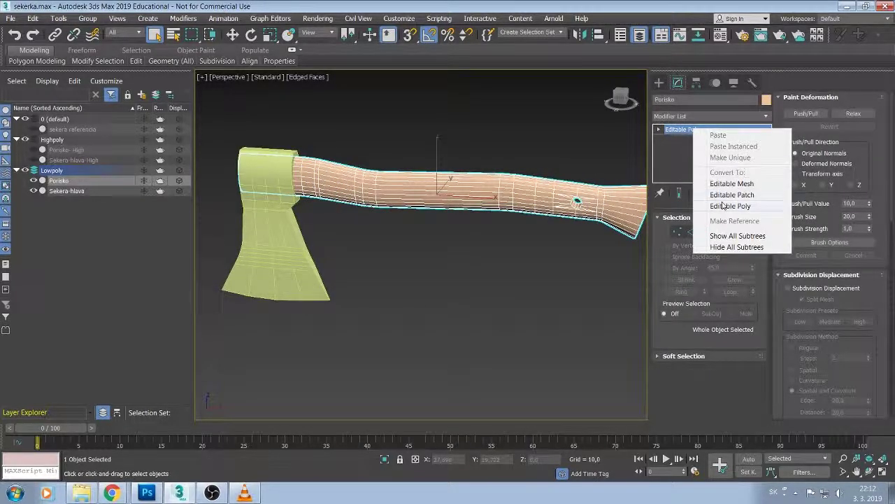
pyautogui.click(704, 114)
pyautogui.click(704, 114)
# Add a fresh Unwrap UVW to Porisko and open the Edit UVWs window at the right.
pyautogui.write('u')
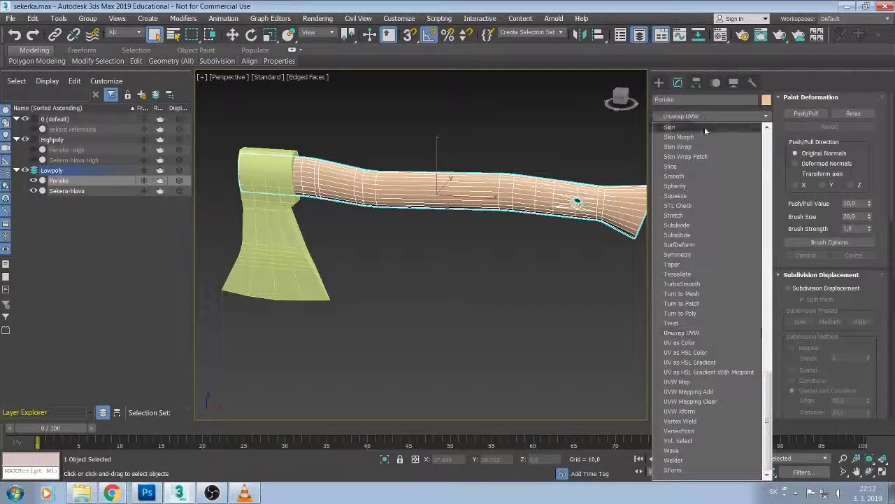
pyautogui.click(689, 334)
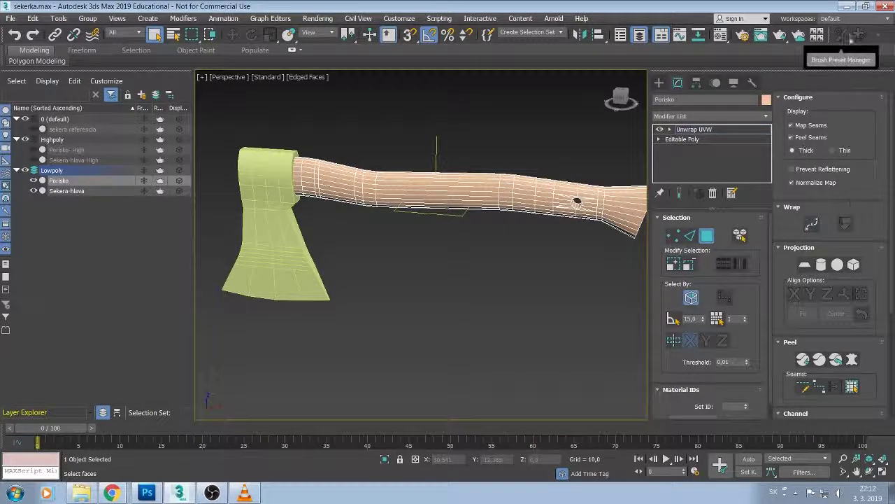
pyautogui.scroll(-3, 887, 319)
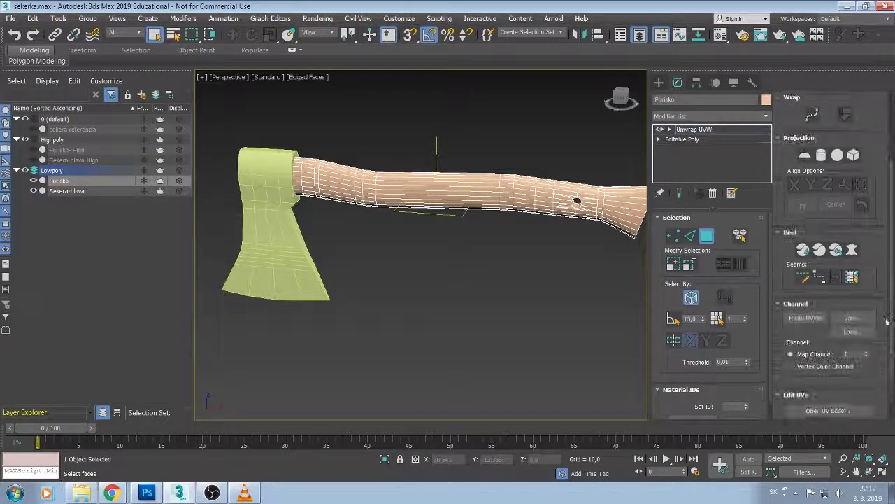
pyautogui.scroll(-2, 888, 319)
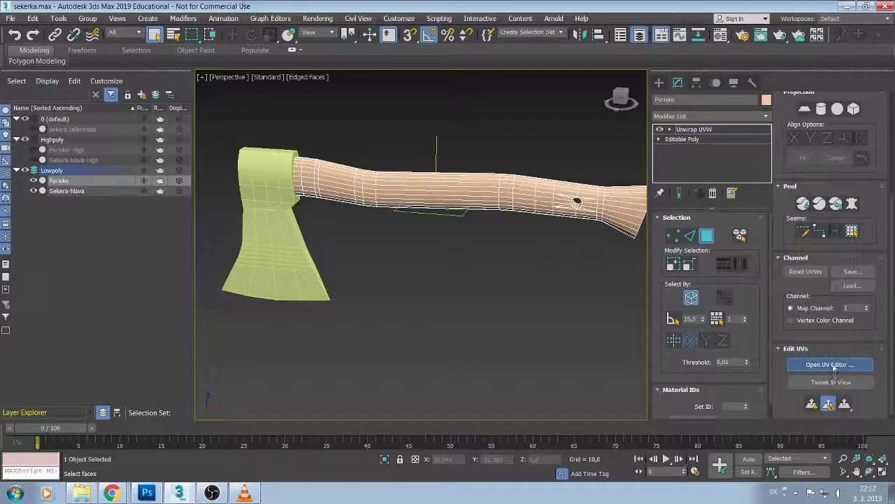
pyautogui.click(830, 365)
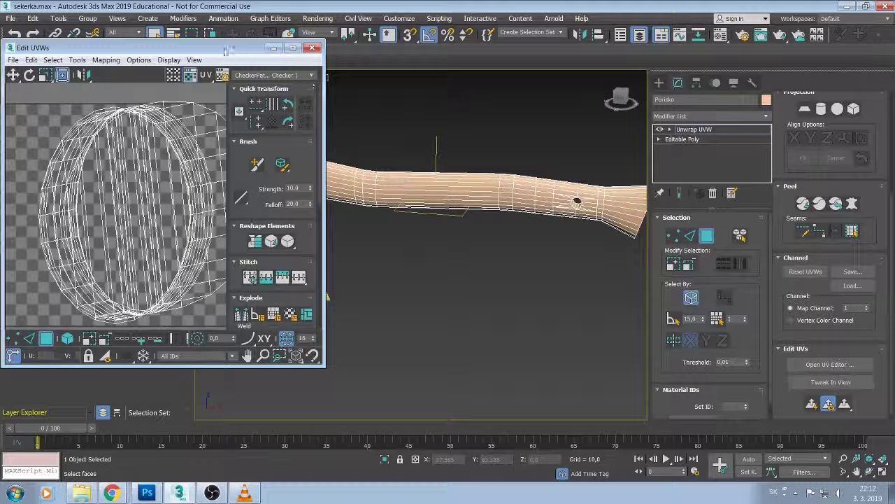
pyautogui.moveTo(225, 50); pyautogui.dragTo(704, 83)
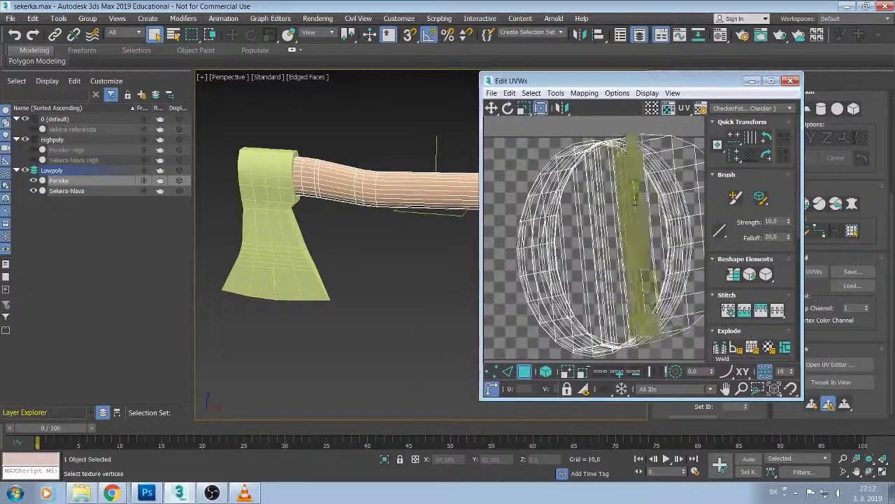
pyautogui.moveTo(633, 84)
pyautogui.mouseDown()
pyautogui.moveTo(766, 128)
pyautogui.moveTo(715, 103)
pyautogui.moveTo(624, 99)
pyautogui.mouseUp()
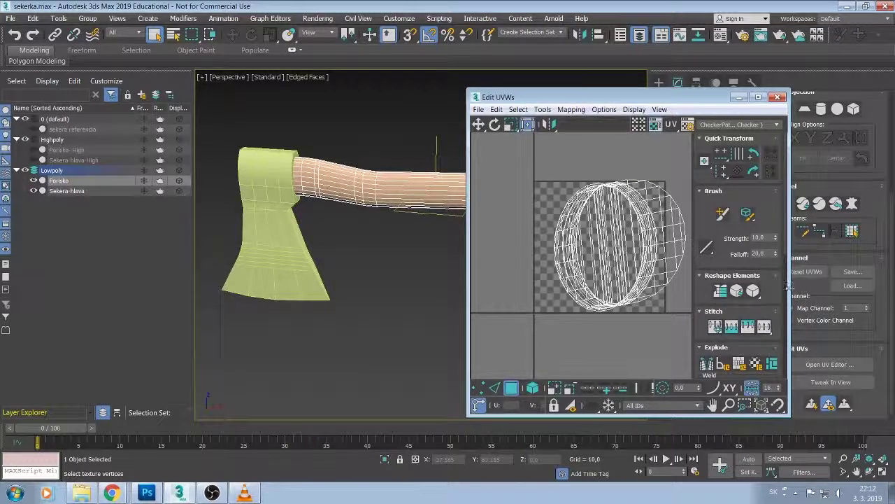
# Explode the handle's UVs into flattened pieces and zoom in on them.
pyautogui.scroll(-5, 787, 260)
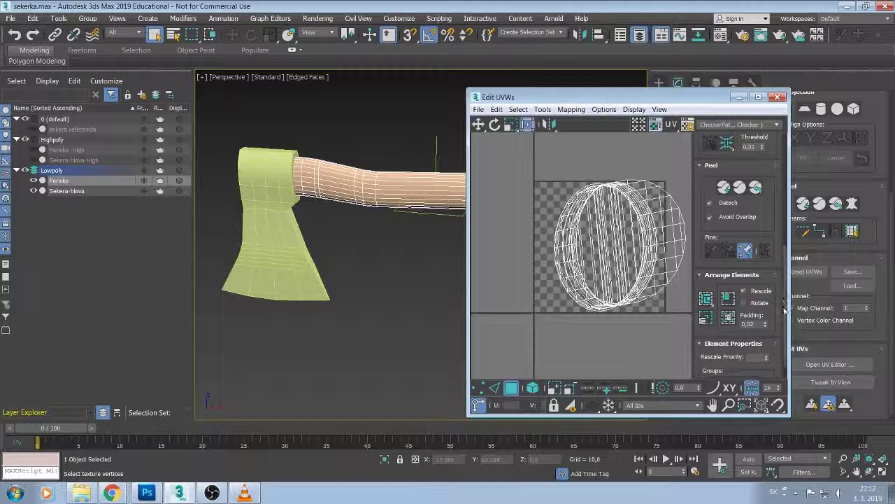
pyautogui.scroll(3, 787, 284)
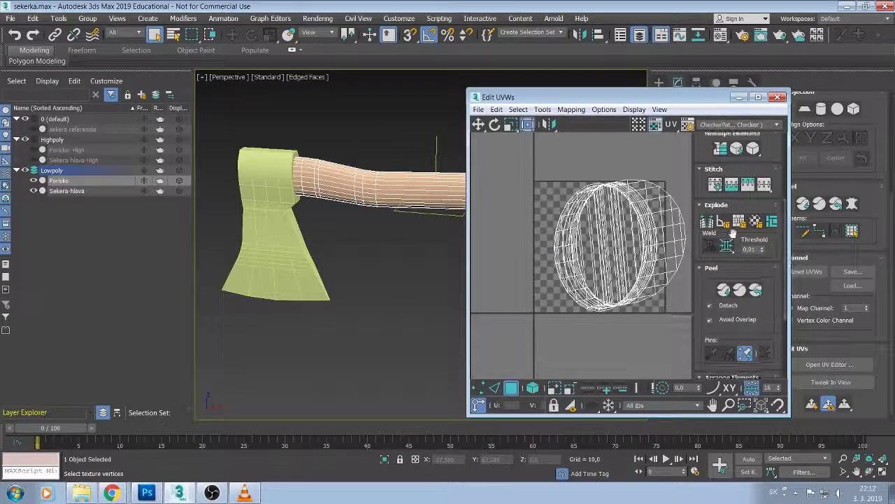
pyautogui.click(742, 223)
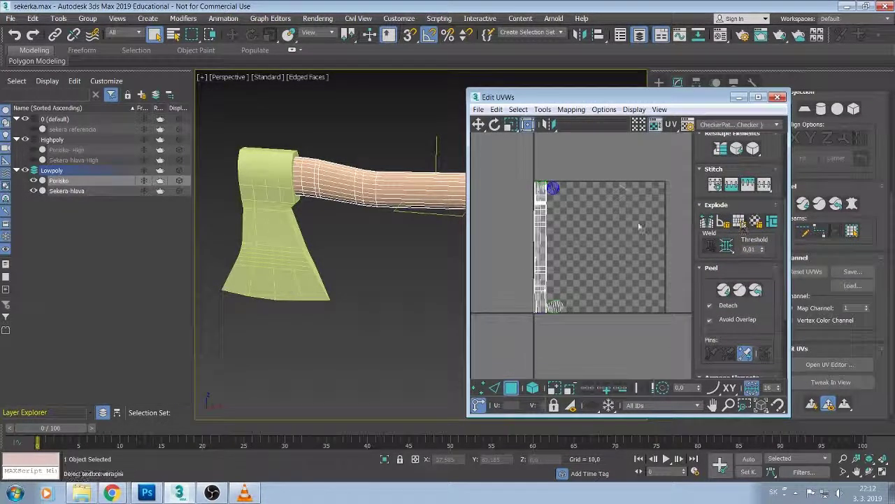
pyautogui.moveTo(575, 236)
pyautogui.mouseDown(button='middle')
pyautogui.moveTo(590, 252)
pyautogui.moveTo(647, 221)
pyautogui.mouseUp(button='middle')
pyautogui.scroll(2, 588, 253)
pyautogui.scroll(2, 587, 253)
pyautogui.scroll(2, 579, 246)
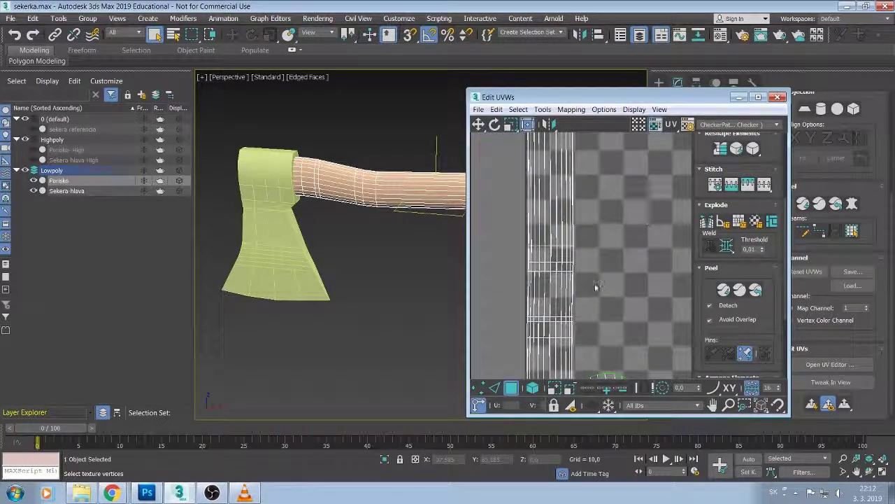
pyautogui.moveTo(596, 287); pyautogui.dragTo(608, 287, button='middle')
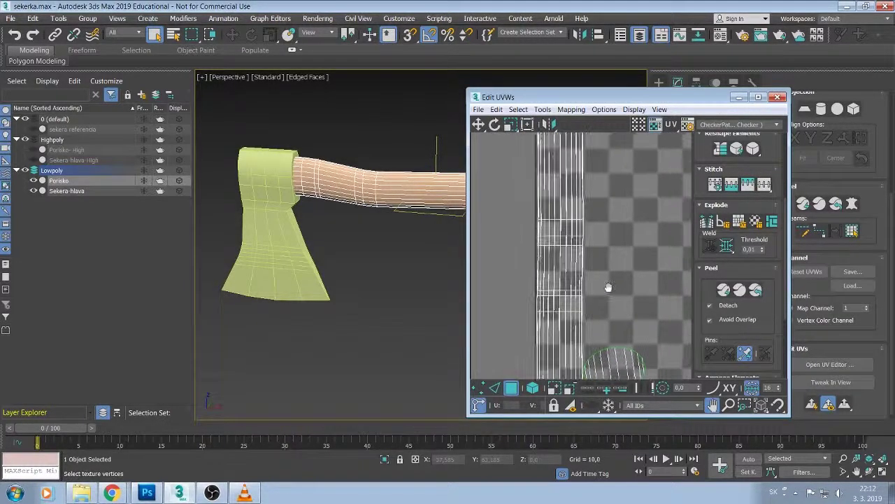
pyautogui.moveTo(608, 286); pyautogui.dragTo(591, 282)
pyautogui.rightClick(582, 280)
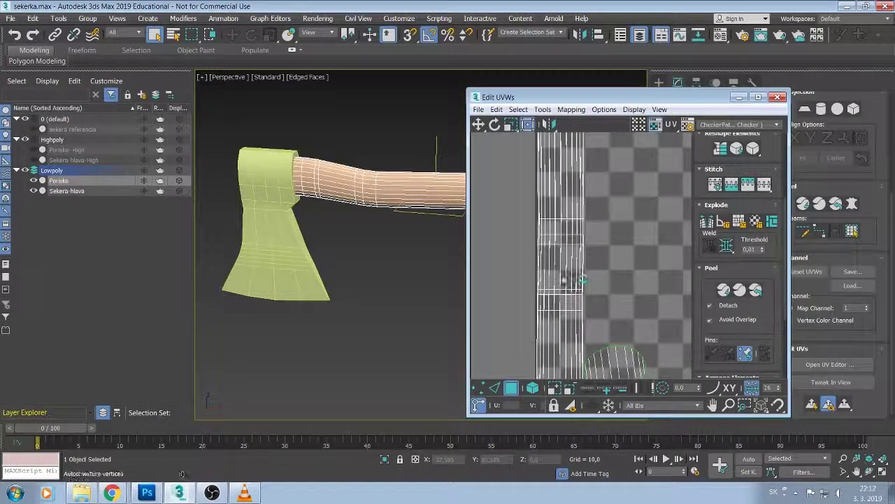
pyautogui.scroll(1, 583, 280)
pyautogui.scroll(1, 581, 277)
pyautogui.scroll(1, 580, 275)
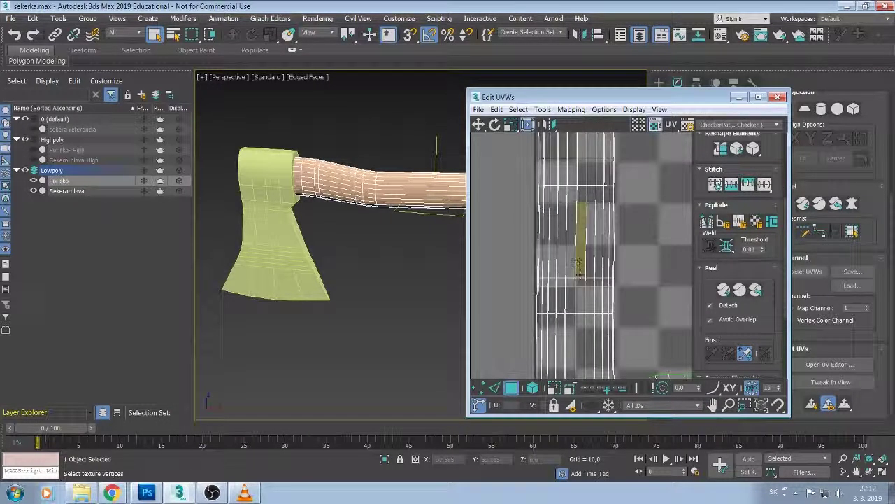
# In Edge mode, double-click to select the seam loop running down the handle's length.
pyautogui.click(495, 388)
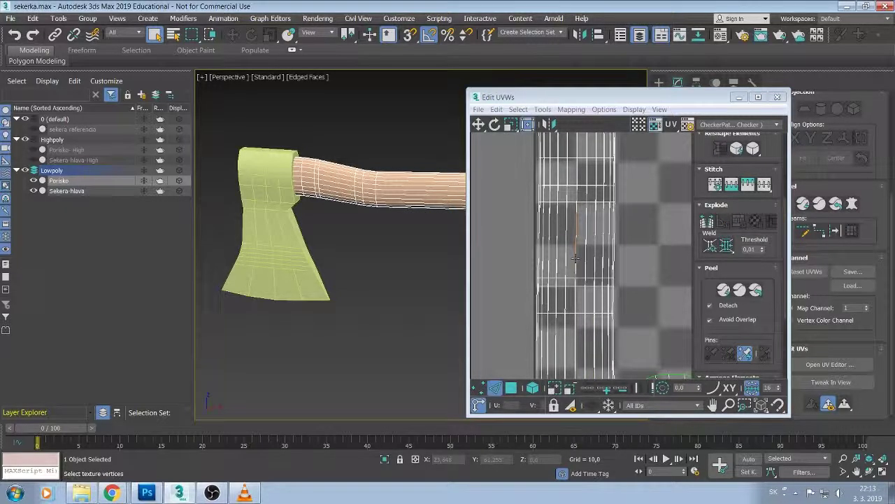
pyautogui.keyDown('alt'); pyautogui.moveTo(419, 286); pyautogui.dragTo(442, 214, button='middle'); pyautogui.keyUp('alt')
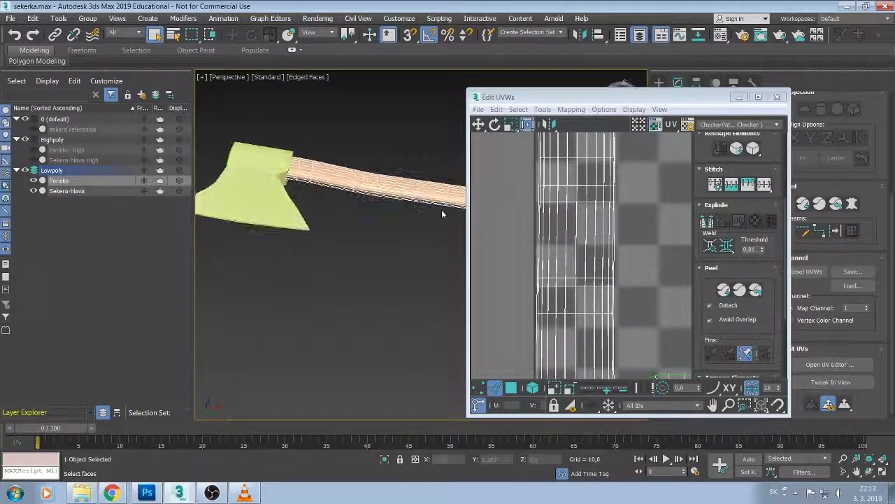
pyautogui.scroll(3, 443, 214)
pyautogui.scroll(2, 400, 234)
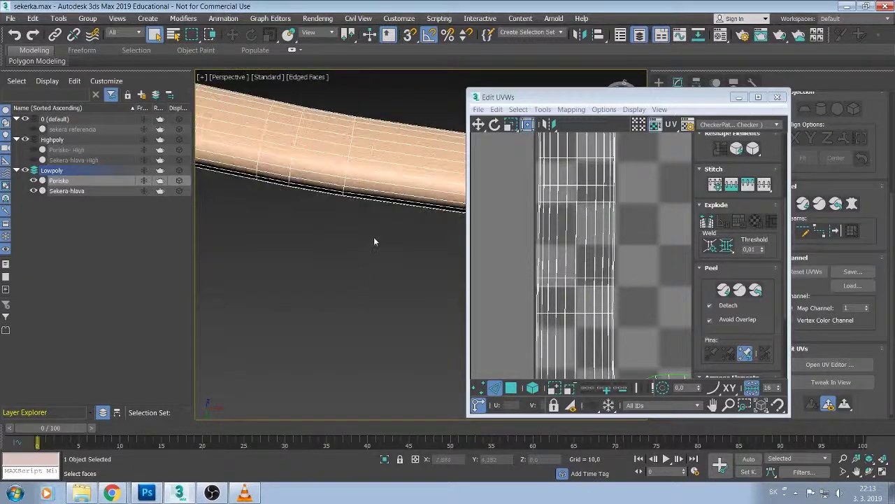
pyautogui.scroll(-2, 374, 237)
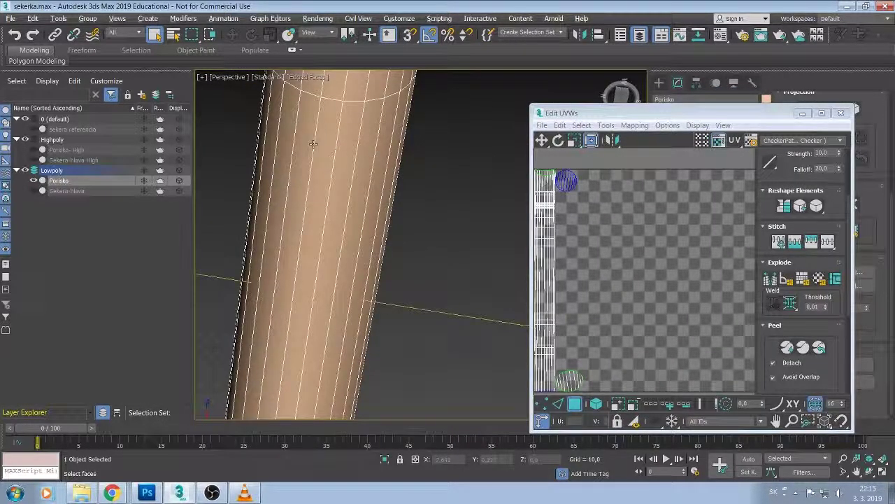
pyautogui.click(558, 404)
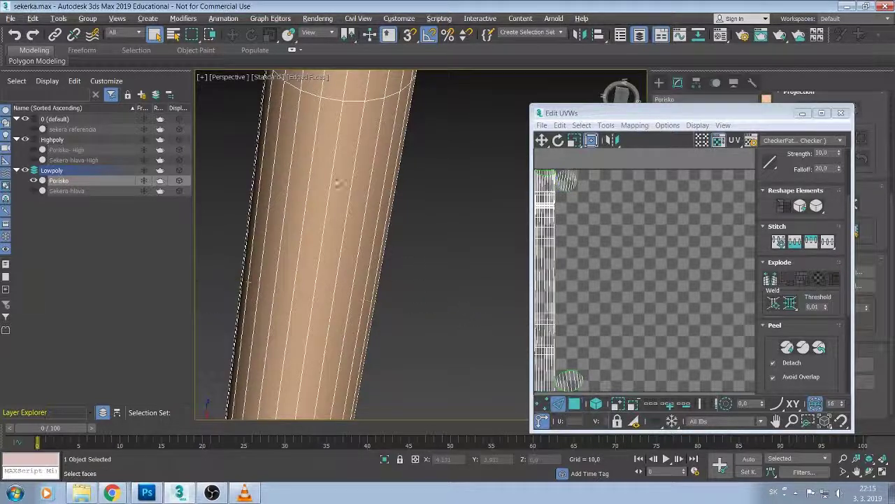
pyautogui.doubleClick(312, 174)
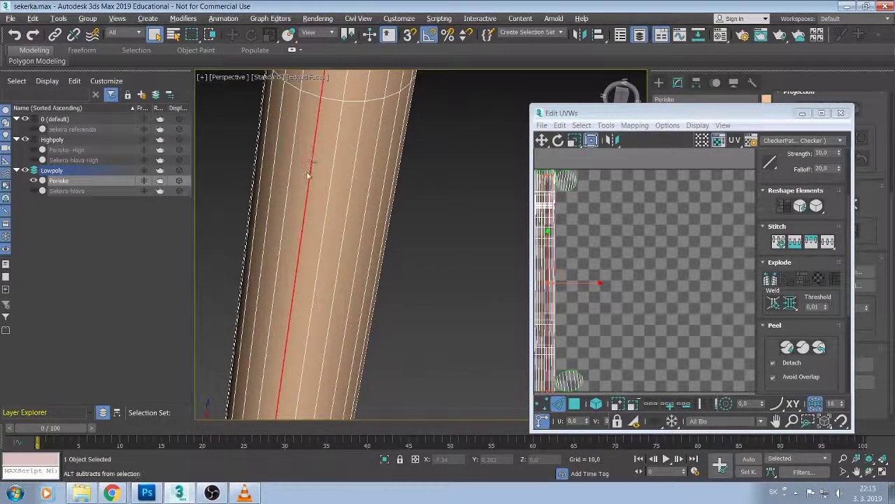
pyautogui.scroll(2, 308, 196)
pyautogui.scroll(2, 308, 216)
pyautogui.scroll(-3, 306, 225)
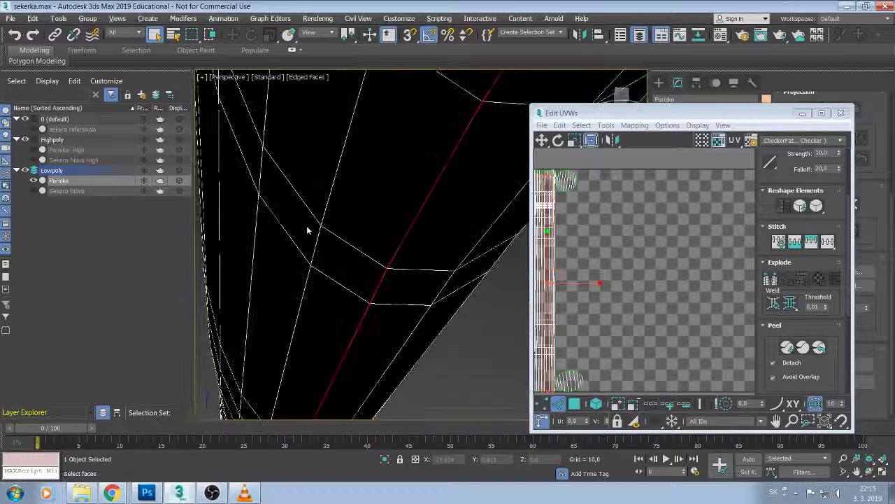
pyautogui.scroll(-2, 319, 221)
pyautogui.scroll(-2, 330, 219)
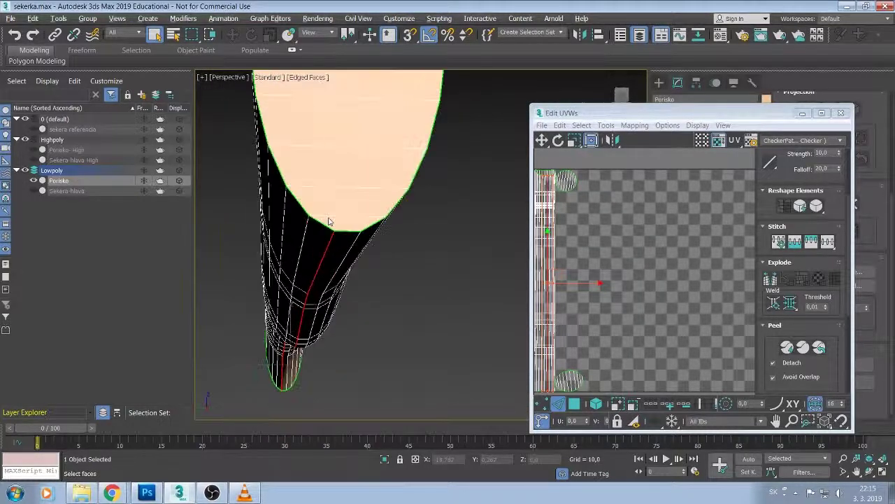
pyautogui.moveTo(329, 221)
pyautogui.keyDown('alt'); pyautogui.mouseDown(button='middle')
pyautogui.moveTo(340, 210)
pyautogui.moveTo(425, 204)
pyautogui.moveTo(526, 233)
pyautogui.moveTo(445, 209)
pyautogui.mouseUp(button='middle'); pyautogui.keyUp('alt')
pyautogui.scroll(-2, 296, 240)
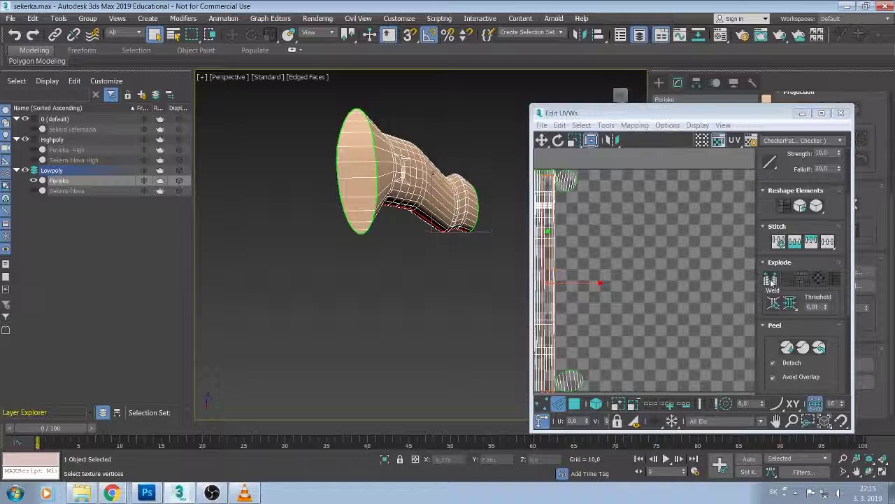
# Weld the selected length seam and widen the Edit UVWs window.
pyautogui.click(770, 279)
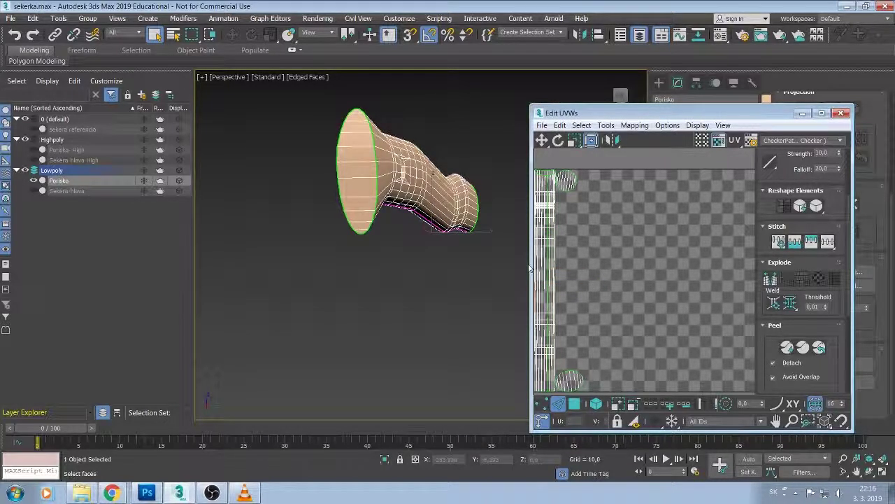
pyautogui.moveTo(528, 265); pyautogui.dragTo(417, 265)
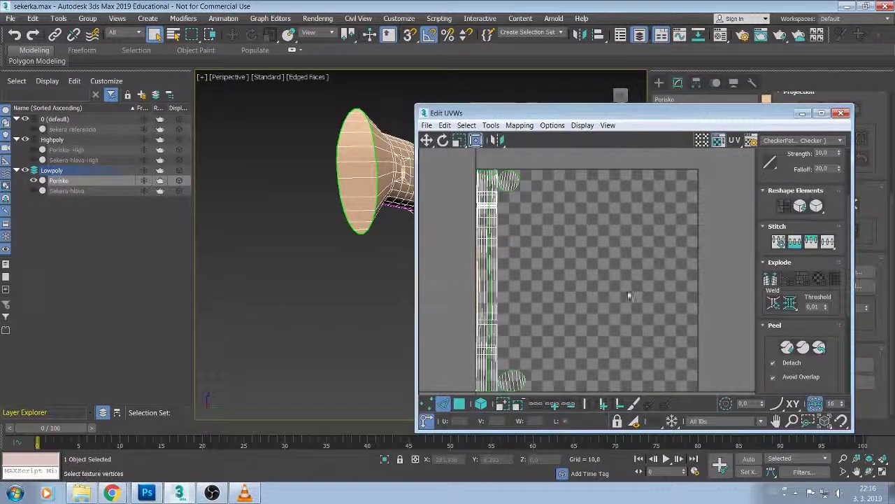
pyautogui.moveTo(630, 296); pyautogui.dragTo(656, 268, button='middle')
pyautogui.scroll(2, 660, 258)
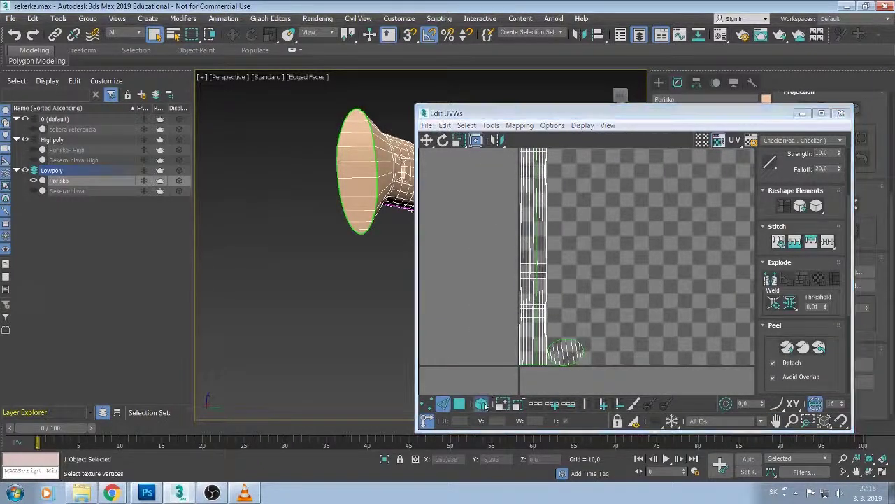
# In Polygon mode, move a round cap island off the checker, just left of the strip.
pyautogui.click(459, 404)
pyautogui.click(570, 354)
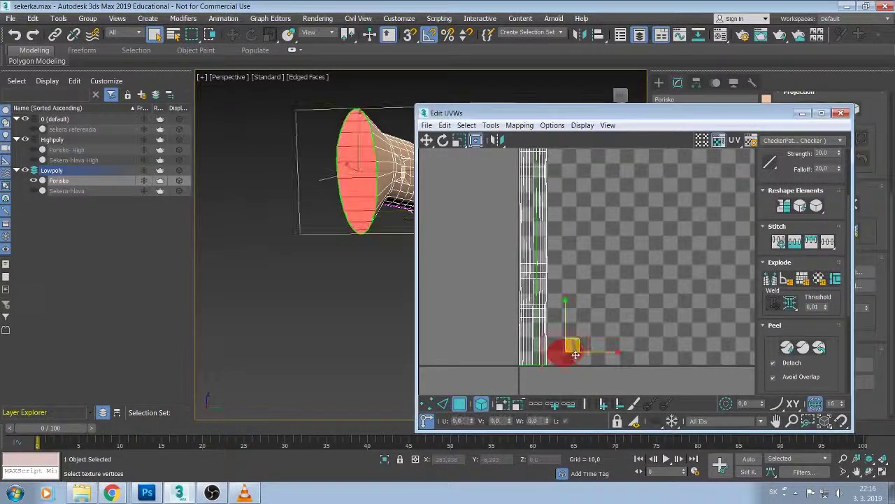
pyautogui.moveTo(563, 358); pyautogui.dragTo(482, 321)
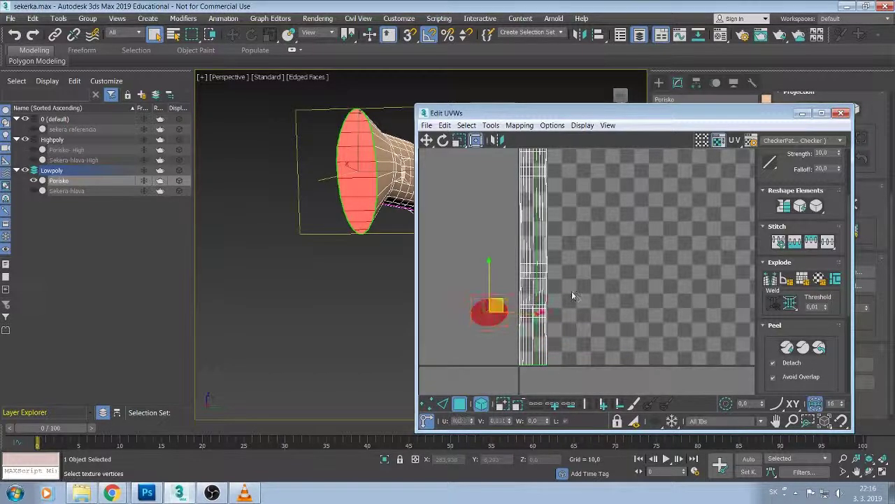
pyautogui.moveTo(577, 297); pyautogui.dragTo(603, 347, button='middle')
pyautogui.moveTo(508, 372)
pyautogui.mouseDown()
pyautogui.moveTo(586, 213)
pyautogui.moveTo(489, 211)
pyautogui.mouseUp()
pyautogui.moveTo(654, 291)
pyautogui.mouseDown(button='middle')
pyautogui.moveTo(670, 254)
pyautogui.moveTo(660, 241)
pyautogui.moveTo(663, 248)
pyautogui.mouseUp(button='middle')
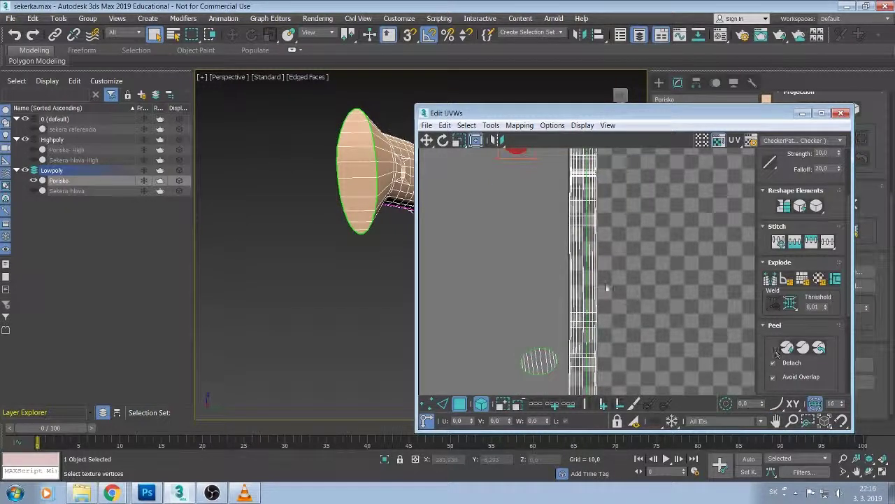
# Select the body strip and Peel it into one flat island, then zoom in to inspect it.
pyautogui.click(787, 347)
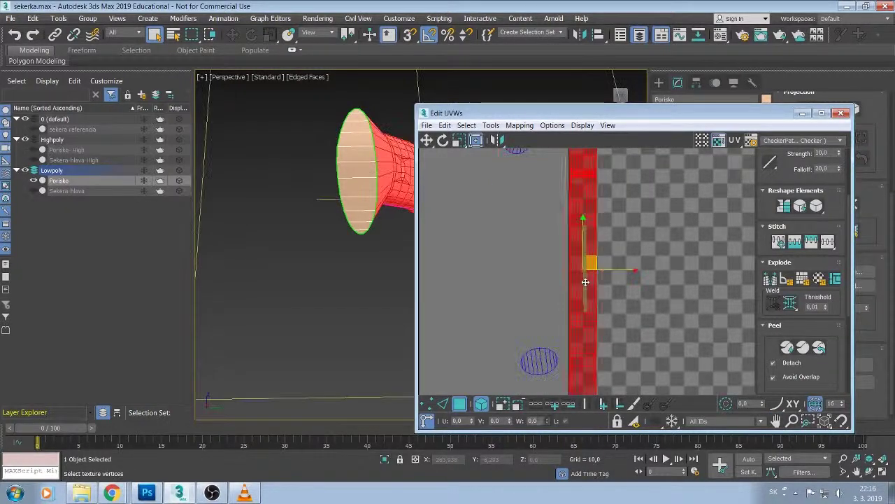
pyautogui.click(805, 349)
pyautogui.moveTo(690, 314)
pyautogui.mouseDown(button='middle')
pyautogui.moveTo(680, 354)
pyautogui.moveTo(637, 319)
pyautogui.mouseUp(button='middle')
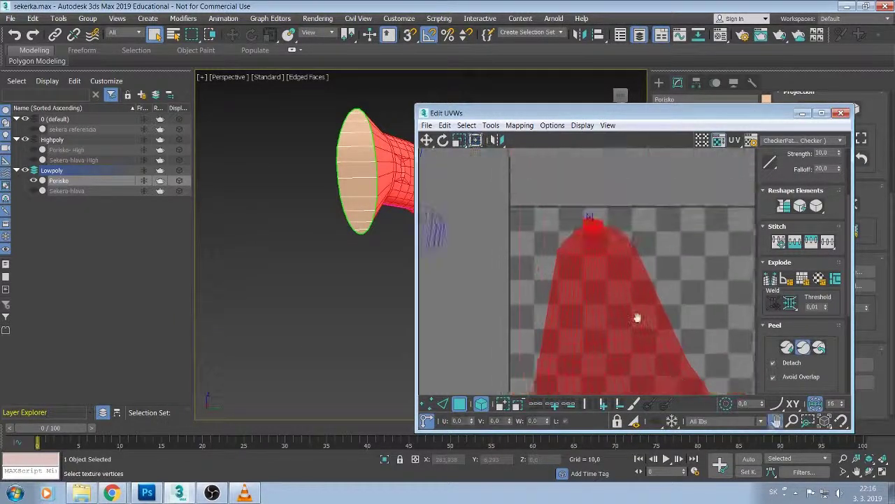
pyautogui.scroll(1, 637, 318)
pyautogui.scroll(2, 613, 250)
pyautogui.scroll(2, 637, 254)
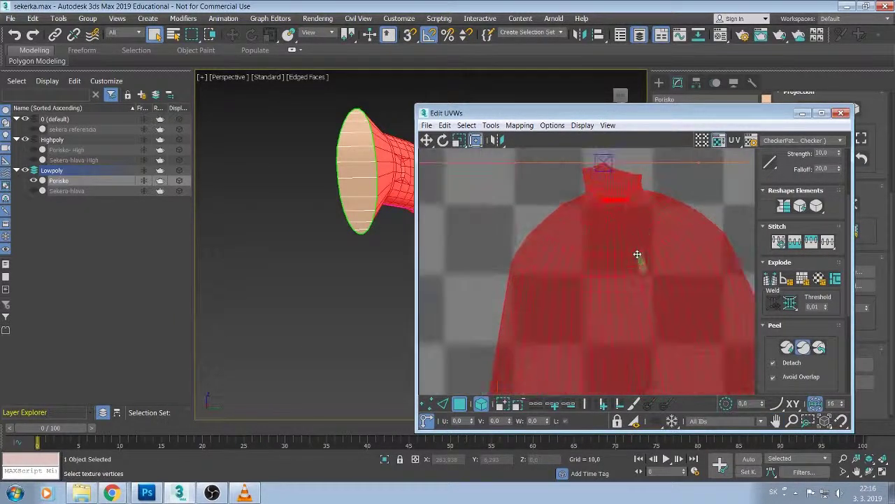
pyautogui.scroll(1, 637, 254)
pyautogui.moveTo(625, 236); pyautogui.dragTo(631, 314, button='middle')
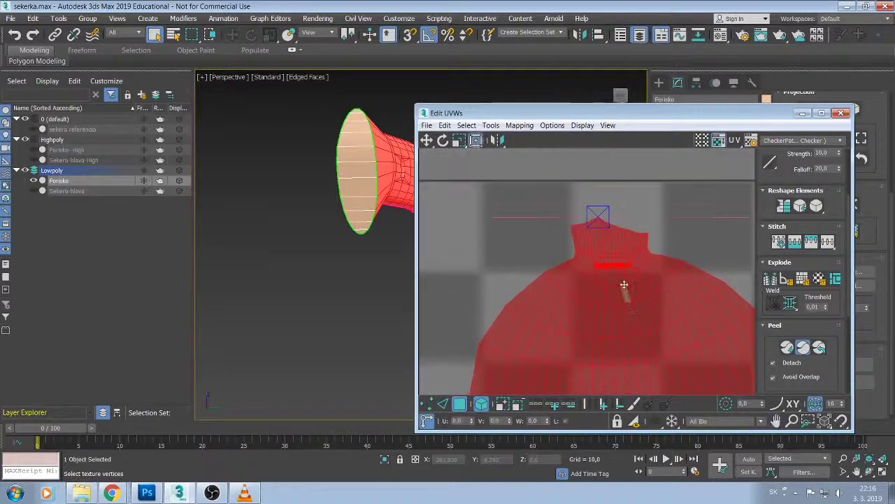
pyautogui.scroll(1, 624, 284)
pyautogui.scroll(1, 620, 281)
pyautogui.moveTo(618, 280); pyautogui.dragTo(631, 324, button='middle')
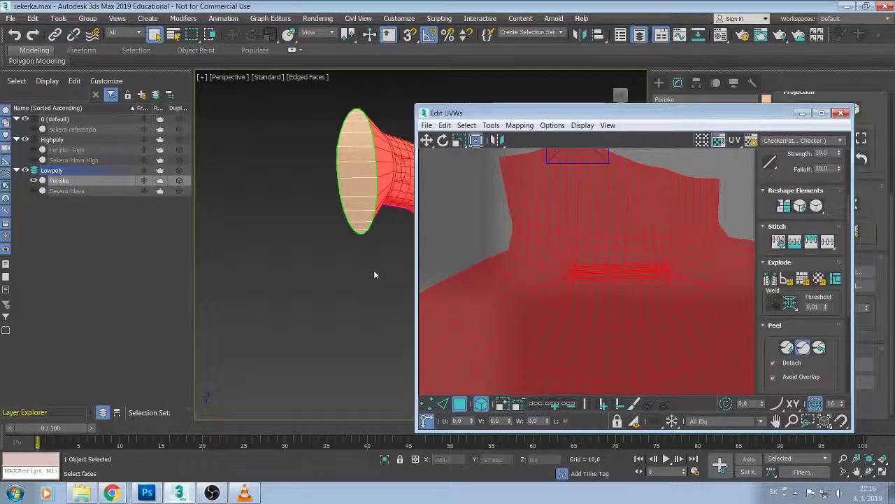
pyautogui.keyDown('alt'); pyautogui.moveTo(374, 275); pyautogui.dragTo(341, 280, button='middle'); pyautogui.keyUp('alt')
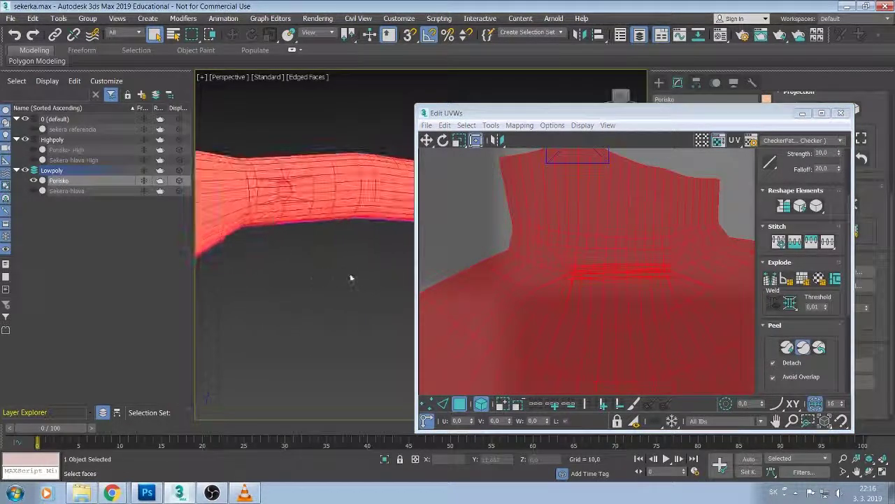
# Clear the face selection, switch to edge selection and pick an edge at the hole.
pyautogui.click(294, 268)
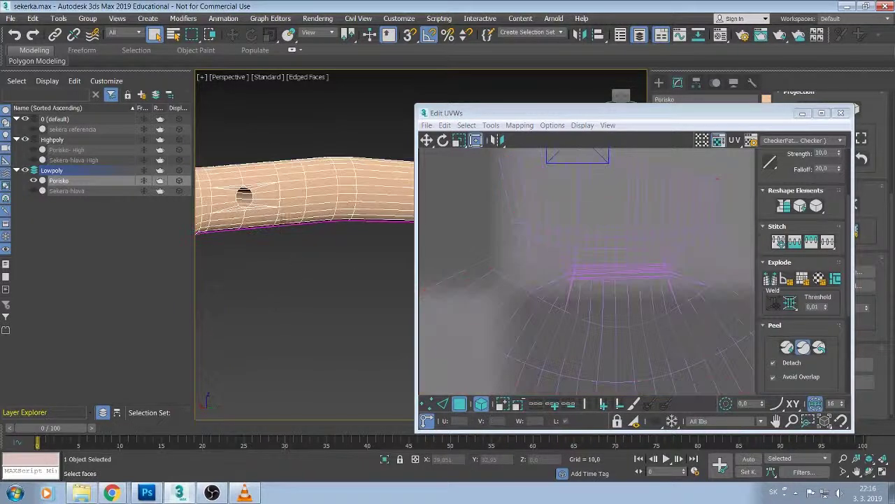
pyautogui.keyDown('alt'); pyautogui.moveTo(294, 268); pyautogui.dragTo(326, 287, button='middle'); pyautogui.keyUp('alt')
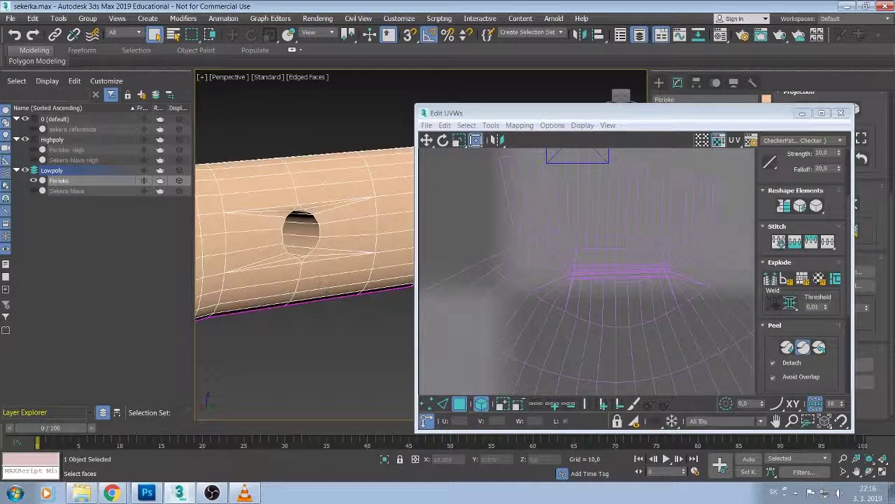
pyautogui.click(317, 229)
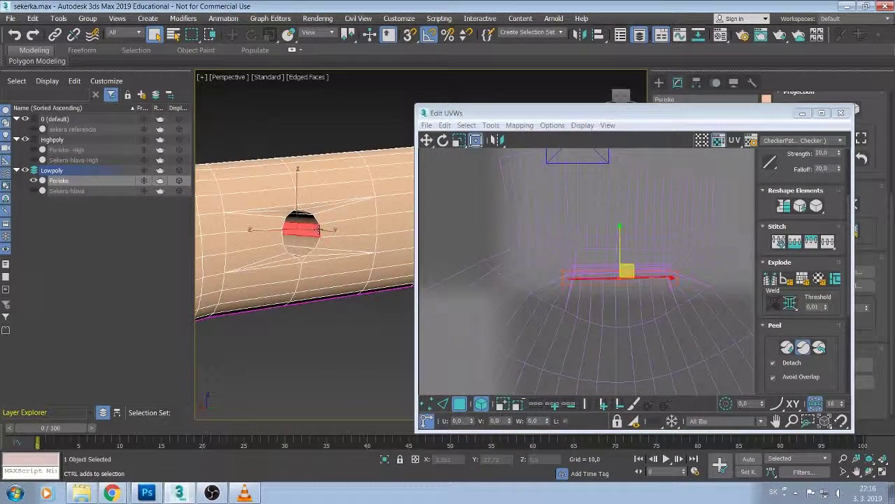
pyautogui.click(445, 404)
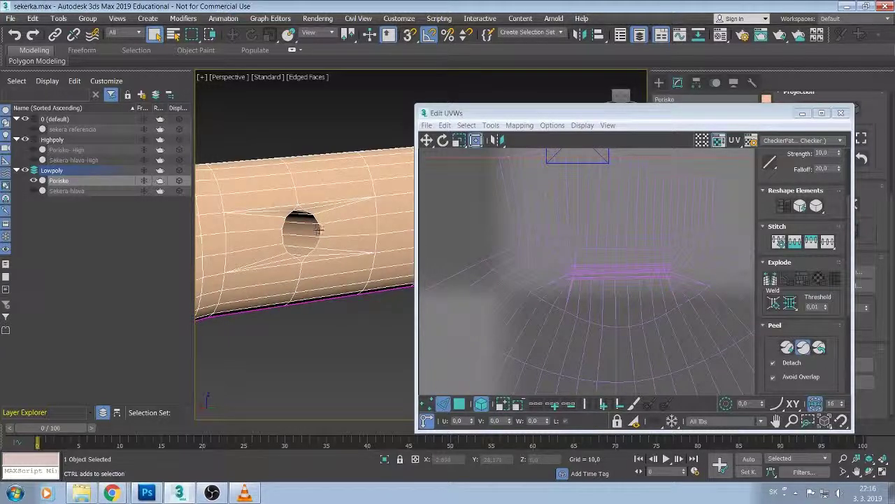
pyautogui.click(319, 231)
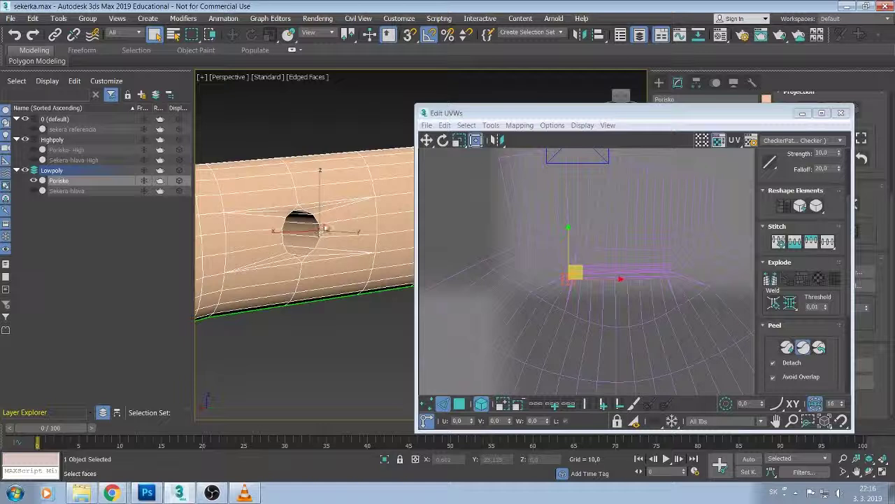
pyautogui.click(316, 231)
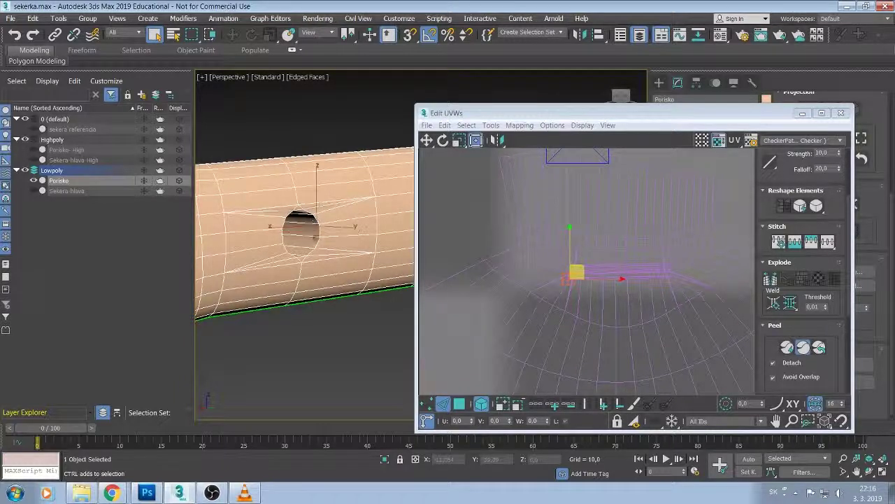
pyautogui.scroll(2, 345, 243)
pyautogui.scroll(3, 328, 250)
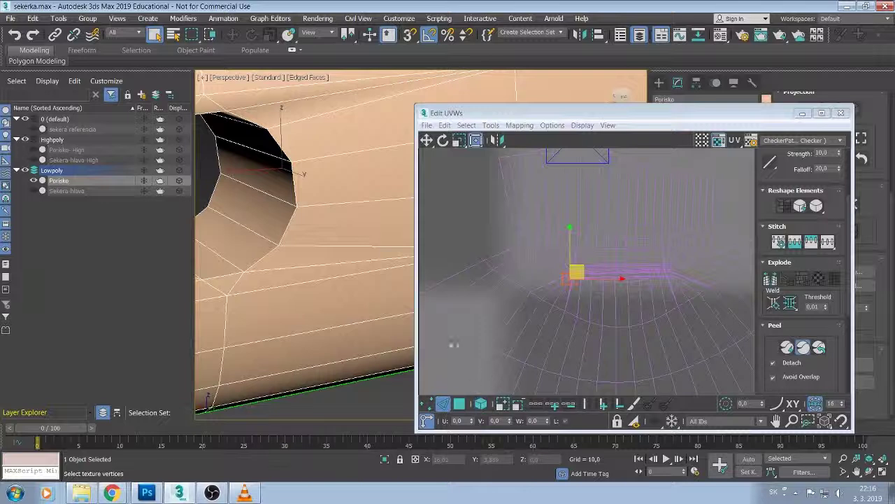
# Select the hole's right and lower rim edges as loops for the seam.
pyautogui.click(296, 192)
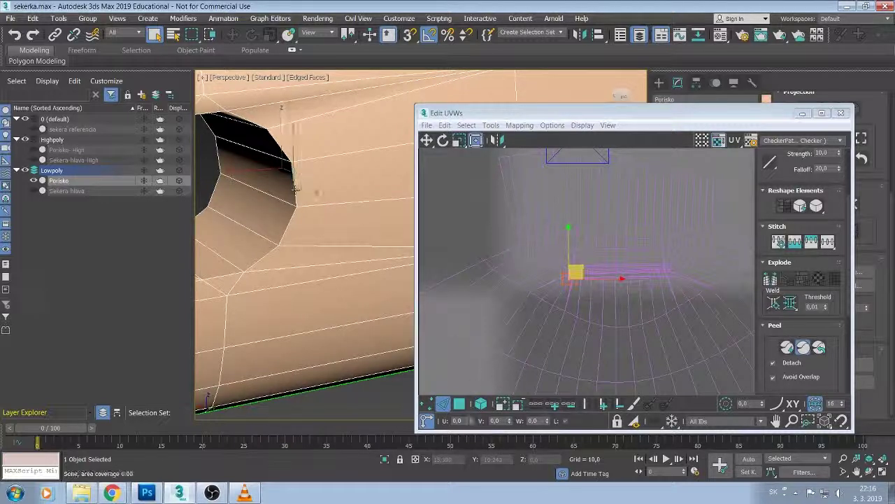
pyautogui.doubleClick(285, 150)
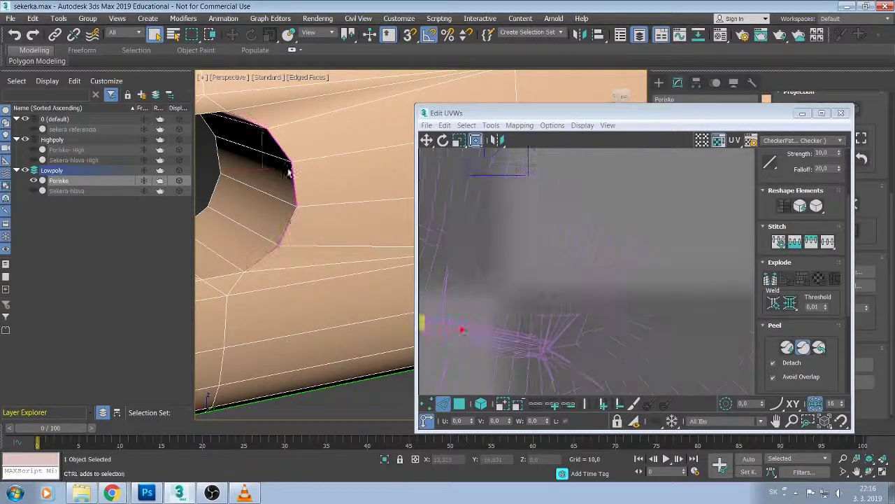
pyautogui.keyDown('alt'); pyautogui.moveTo(283, 244); pyautogui.dragTo(384, 239, button='middle'); pyautogui.keyUp('alt')
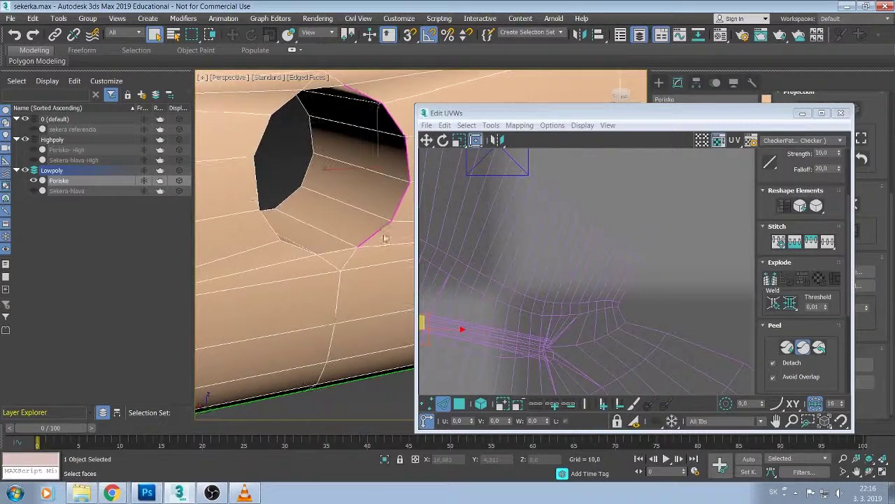
pyautogui.keyDown('ctrl'); pyautogui.click(349, 250); pyautogui.keyUp('ctrl')
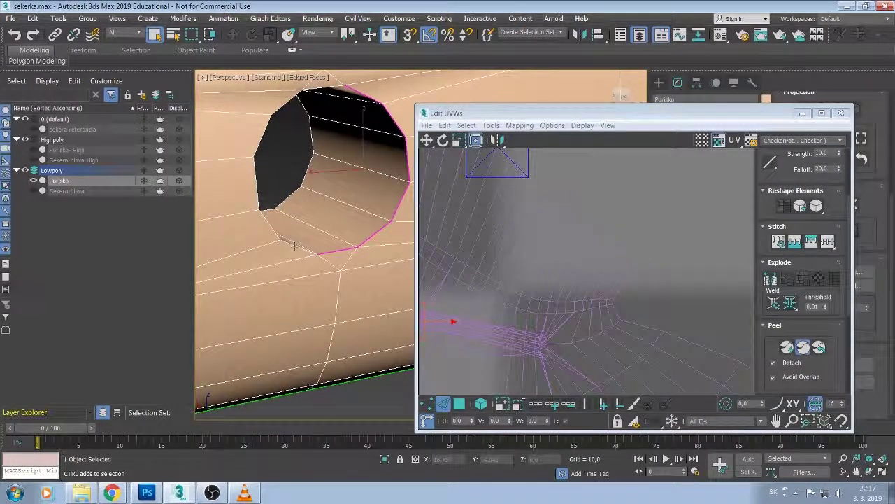
pyautogui.keyDown('ctrl'); pyautogui.doubleClick(295, 243); pyautogui.keyUp('ctrl')
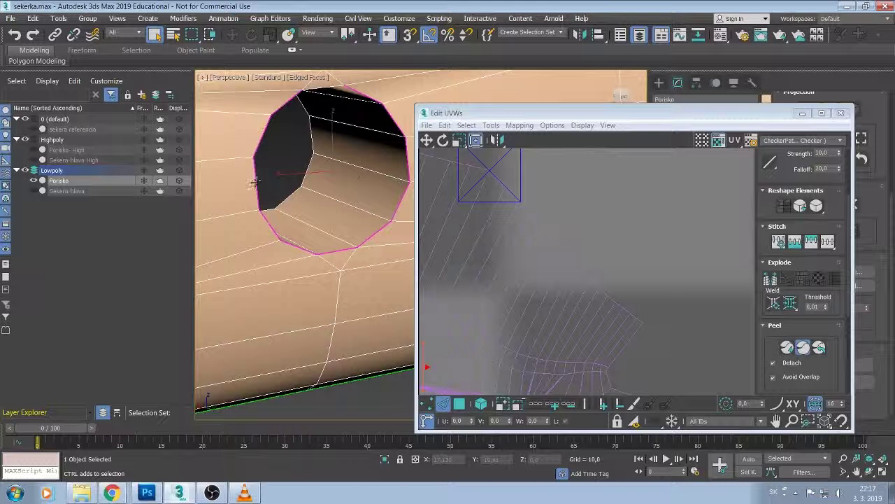
pyautogui.moveTo(293, 218)
pyautogui.keyDown('alt'); pyautogui.mouseDown(button='middle')
pyautogui.moveTo(296, 296)
pyautogui.moveTo(325, 240)
pyautogui.mouseUp(button='middle'); pyautogui.keyUp('alt')
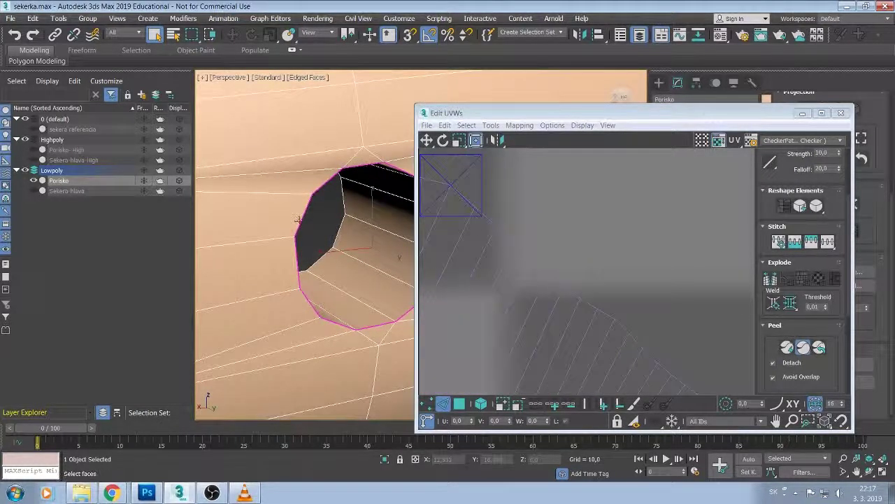
pyautogui.keyDown('alt'); pyautogui.moveTo(297, 228); pyautogui.dragTo(421, 219, button='middle'); pyautogui.keyUp('alt')
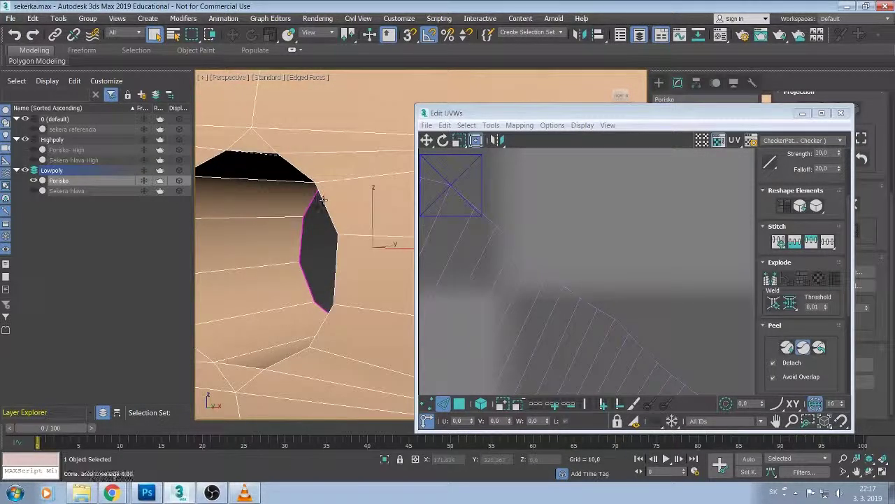
pyautogui.click(309, 174)
pyautogui.click(306, 174)
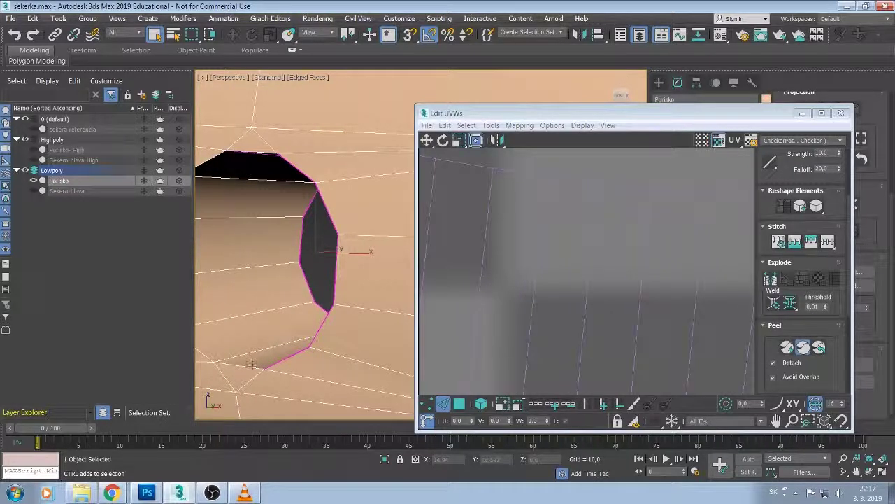
# Add the hole's left rim edges to close the seam loop, then zoom out.
pyautogui.moveTo(280, 310)
pyautogui.keyDown('alt'); pyautogui.mouseDown(button='middle')
pyautogui.moveTo(344, 240)
pyautogui.moveTo(339, 114)
pyautogui.mouseUp(button='middle'); pyautogui.keyUp('alt')
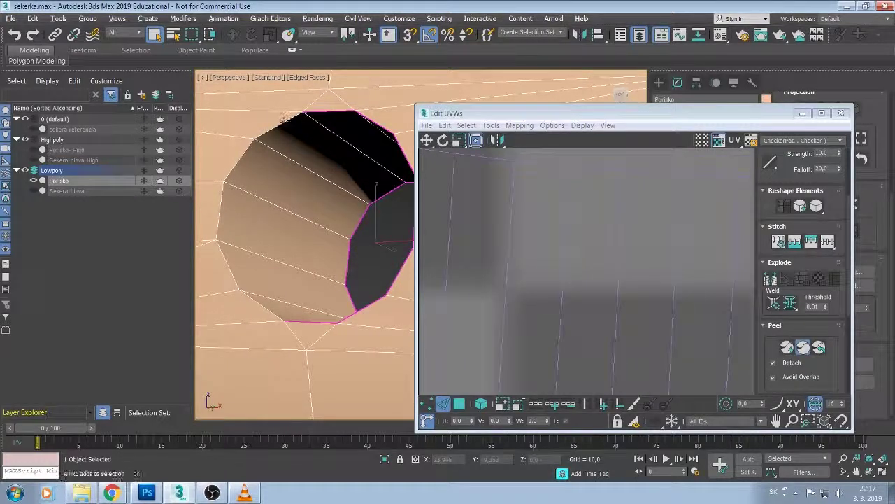
pyautogui.click(281, 135)
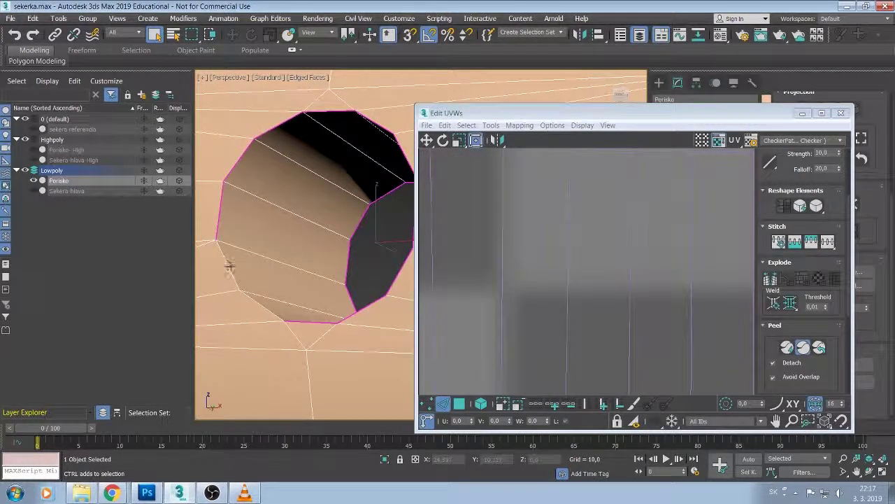
pyautogui.moveTo(310, 263); pyautogui.dragTo(314, 254, button='middle')
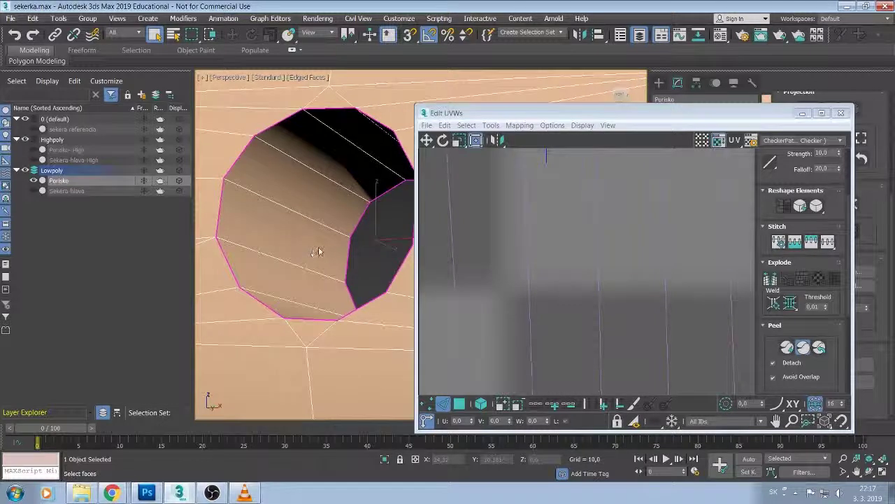
pyautogui.scroll(-4, 318, 252)
pyautogui.scroll(-2, 318, 251)
pyautogui.scroll(-2, 319, 250)
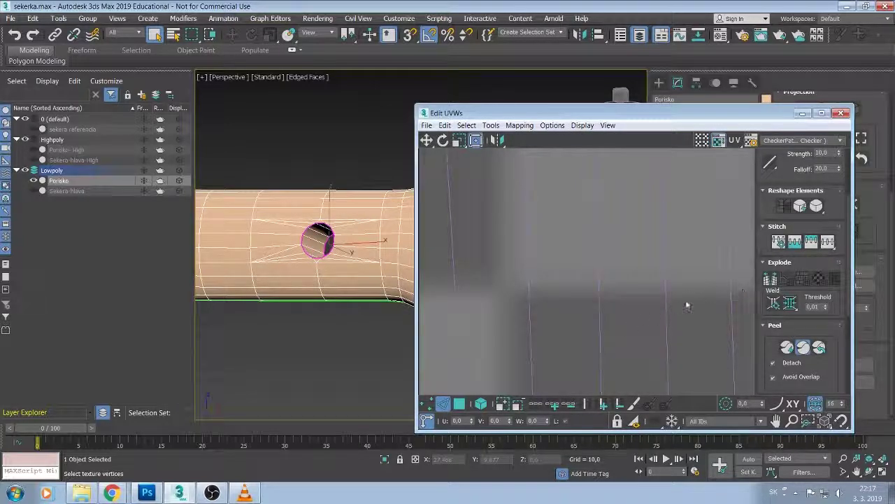
# Frame the checker square in the UV editor and select the diagonal UV strip's faces.
pyautogui.scroll(-3, 713, 289)
pyautogui.scroll(-2, 704, 287)
pyautogui.scroll(-2, 700, 287)
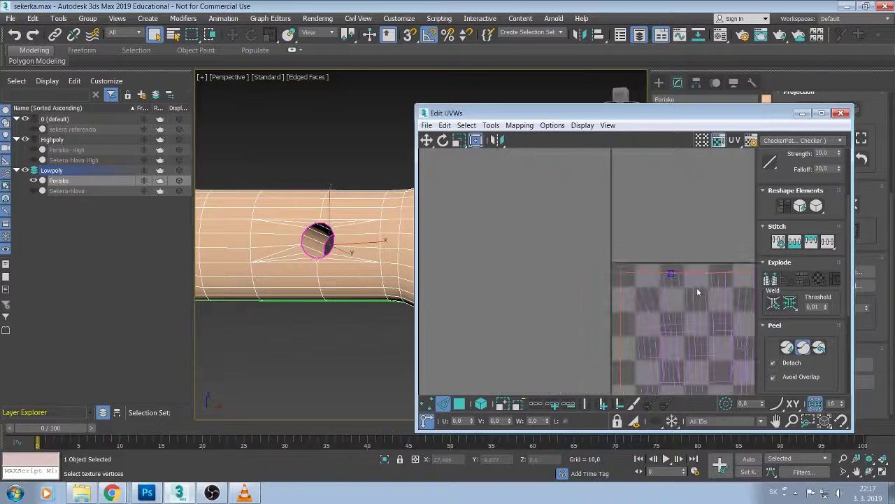
pyautogui.scroll(4, 697, 286)
pyautogui.moveTo(553, 252)
pyautogui.mouseDown(button='middle')
pyautogui.moveTo(545, 226)
pyautogui.moveTo(557, 221)
pyautogui.mouseUp(button='middle')
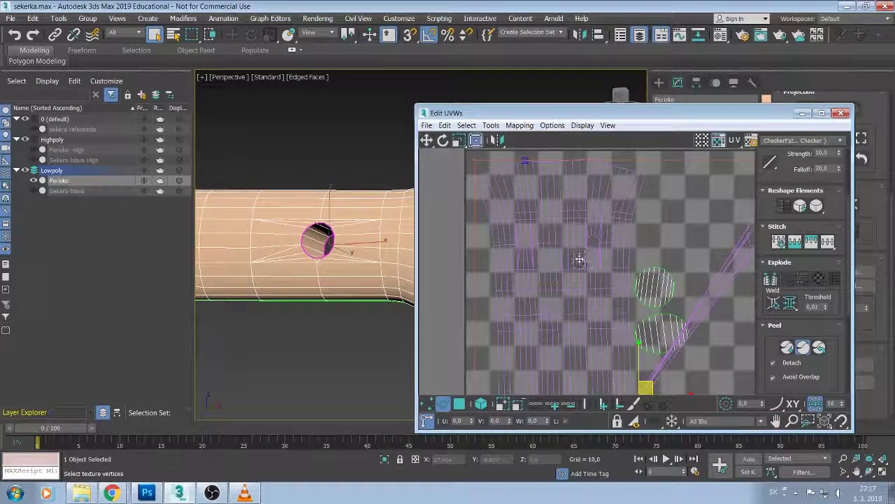
pyautogui.scroll(-2, 578, 242)
pyautogui.scroll(-1, 578, 243)
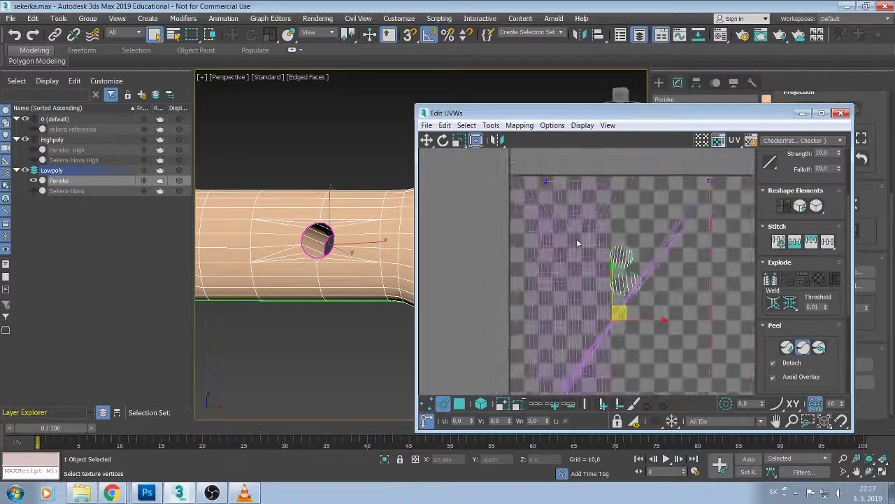
pyautogui.moveTo(578, 243); pyautogui.dragTo(619, 207, button='middle')
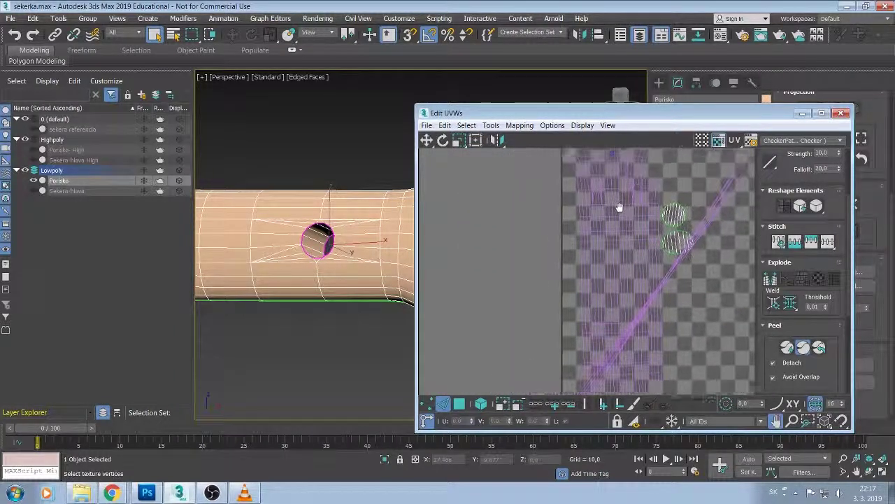
pyautogui.scroll(-2, 599, 241)
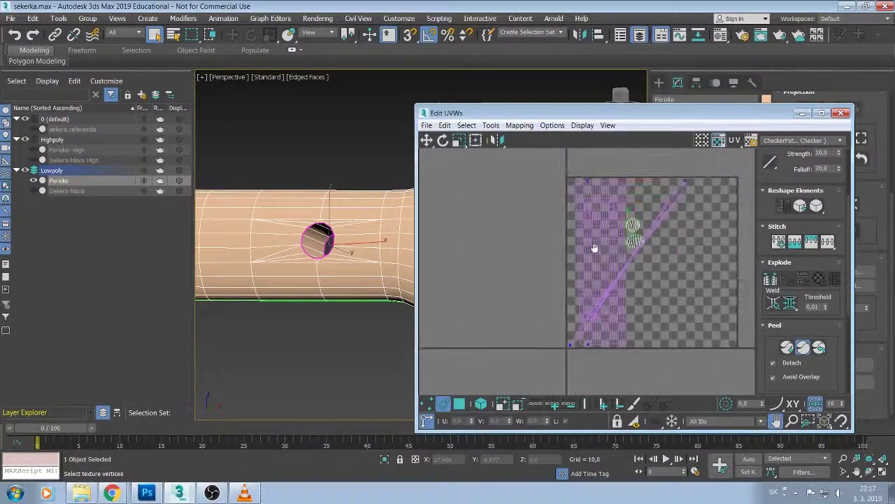
pyautogui.scroll(2, 599, 246)
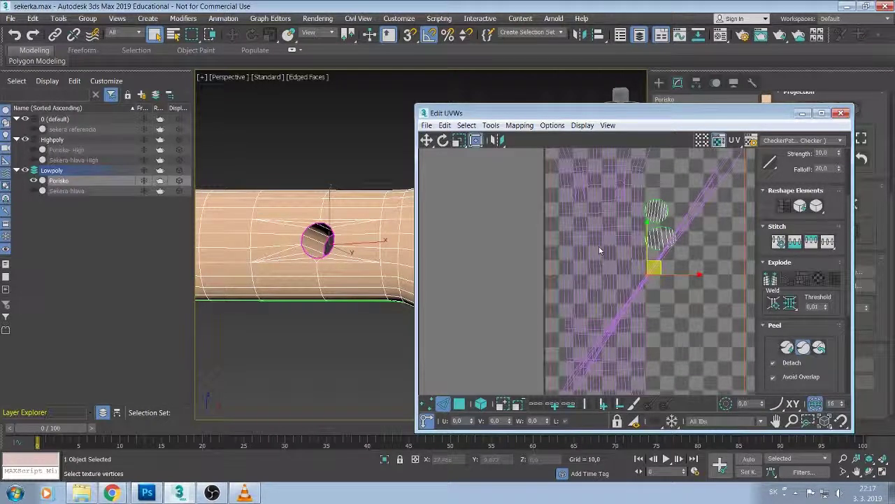
pyautogui.click(310, 239)
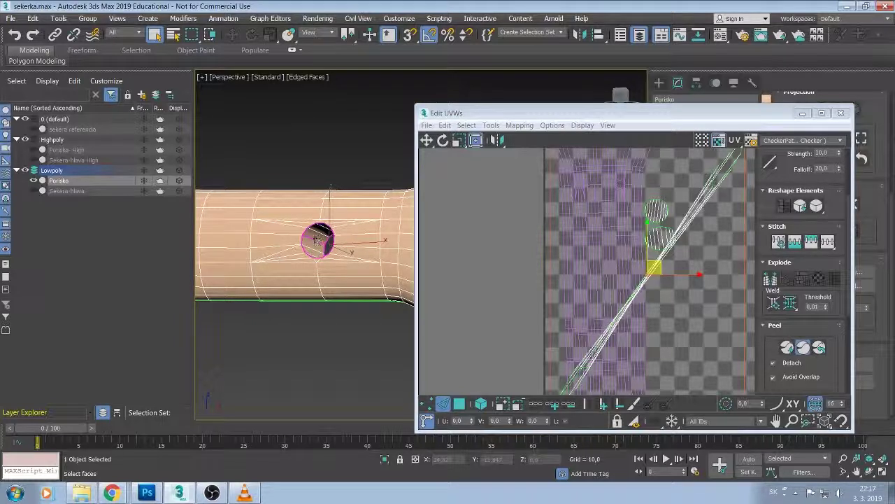
# Break an edge inside the hole and Quick Peel the handle body flat.
pyautogui.moveTo(317, 240)
pyautogui.keyDown('alt'); pyautogui.mouseDown(button='middle')
pyautogui.moveTo(284, 266)
pyautogui.moveTo(326, 231)
pyautogui.moveTo(317, 183)
pyautogui.mouseUp(button='middle'); pyautogui.keyUp('alt')
pyautogui.scroll(2, 316, 183)
pyautogui.scroll(2, 315, 181)
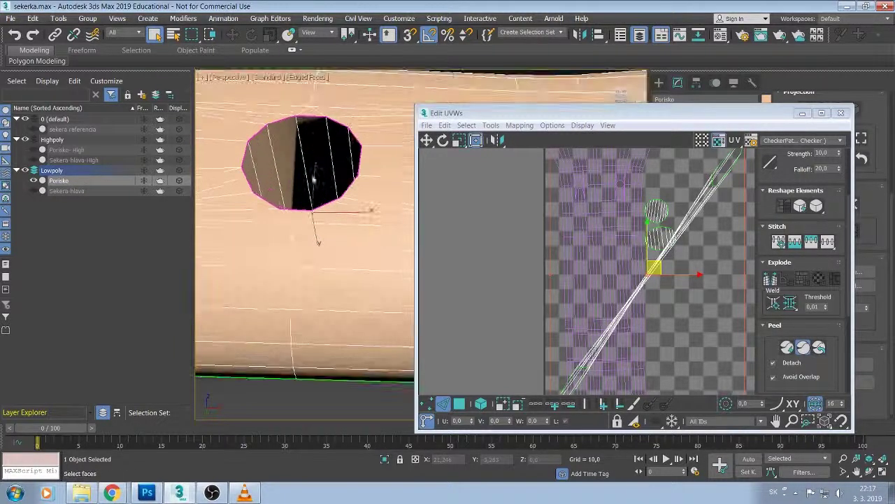
pyautogui.click(301, 144)
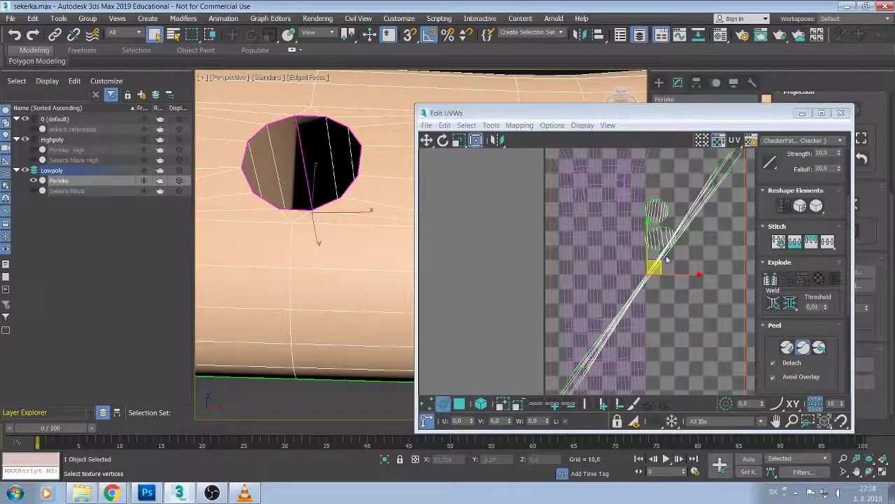
pyautogui.click(772, 279)
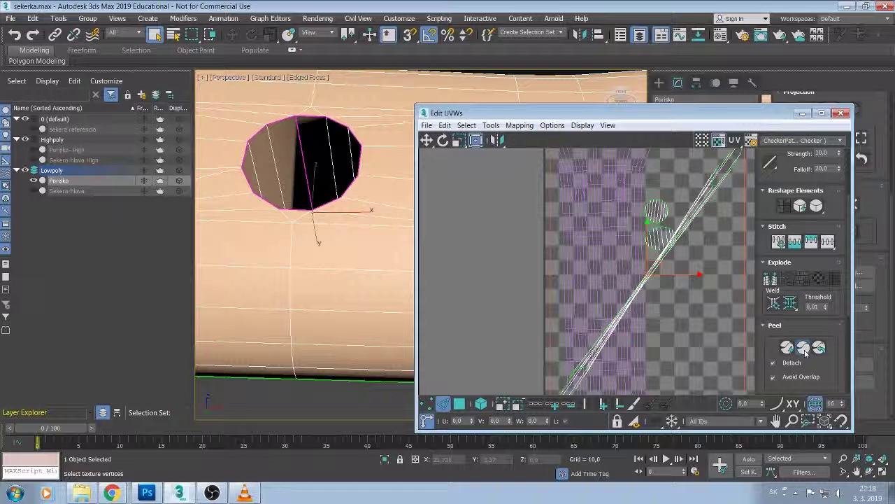
pyautogui.click(806, 352)
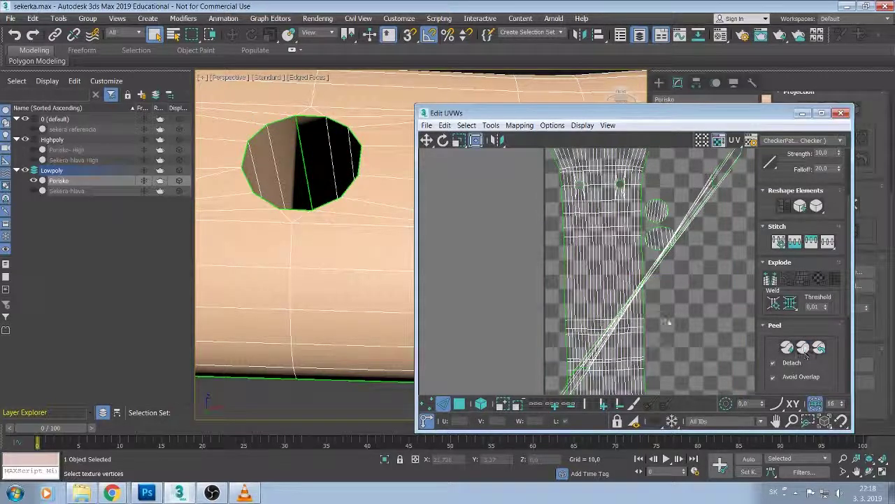
# Select the hole's diagonal strip as a whole element and peel it into a flat patch.
pyautogui.moveTo(619, 269); pyautogui.dragTo(539, 292, button='middle')
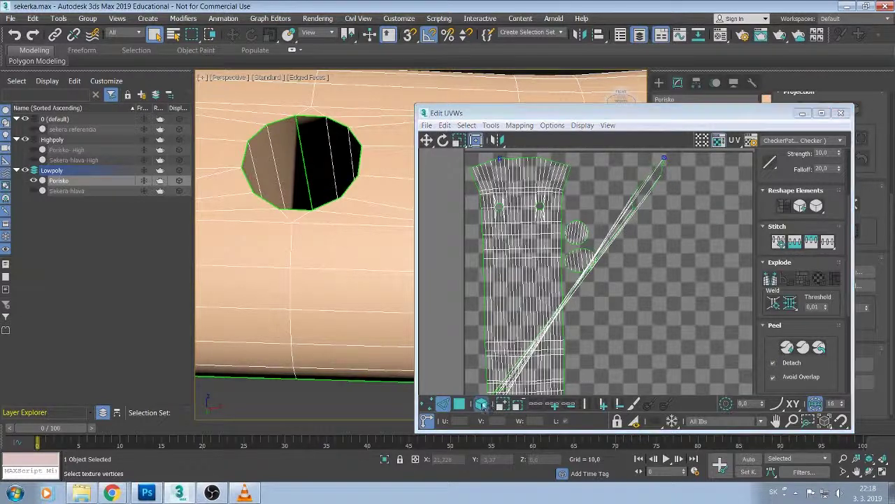
pyautogui.click(622, 226)
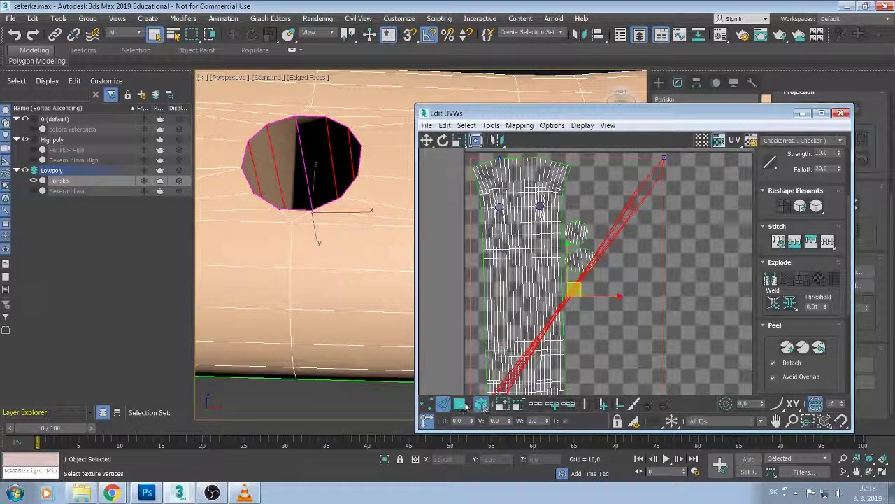
pyautogui.click(481, 404)
pyautogui.click(599, 273)
pyautogui.click(617, 235)
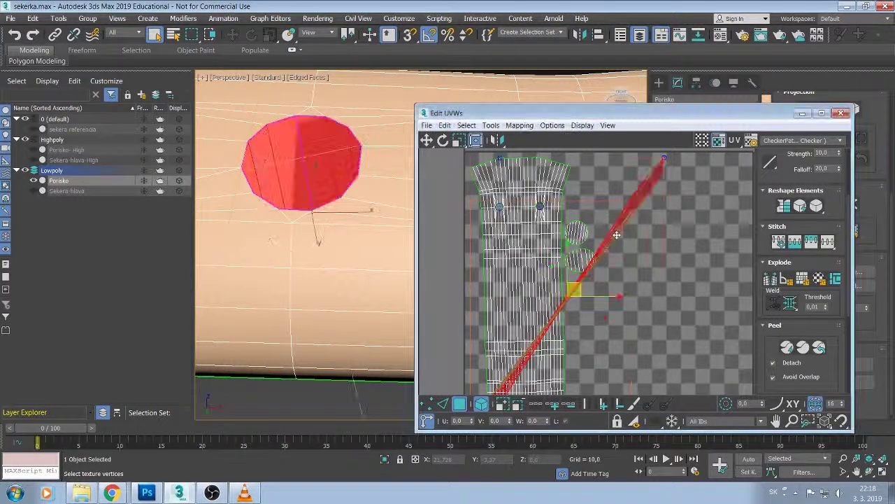
pyautogui.moveTo(616, 235)
pyautogui.mouseDown(button='middle')
pyautogui.moveTo(629, 281)
pyautogui.moveTo(648, 276)
pyautogui.mouseUp(button='middle')
pyautogui.scroll(1, 648, 276)
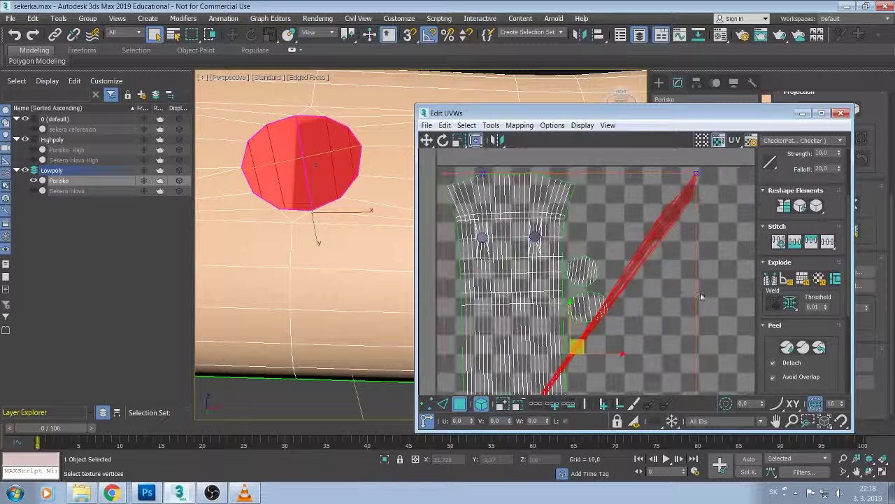
pyautogui.click(802, 350)
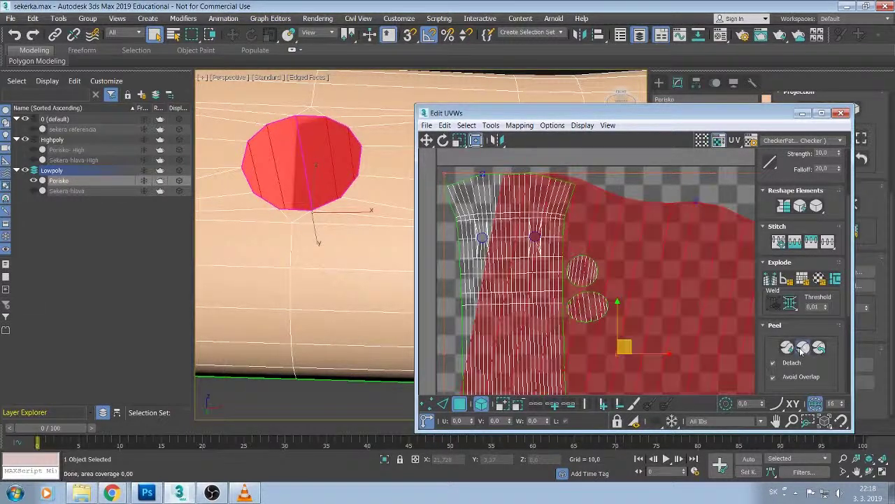
pyautogui.moveTo(681, 303); pyautogui.dragTo(648, 288, button='middle')
pyautogui.scroll(-1, 649, 288)
pyautogui.scroll(-1, 658, 276)
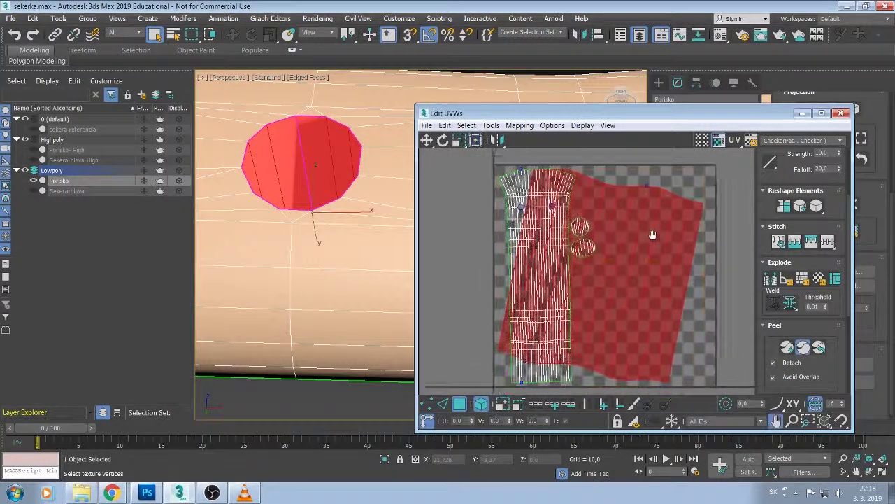
pyautogui.moveTo(667, 262); pyautogui.dragTo(711, 196)
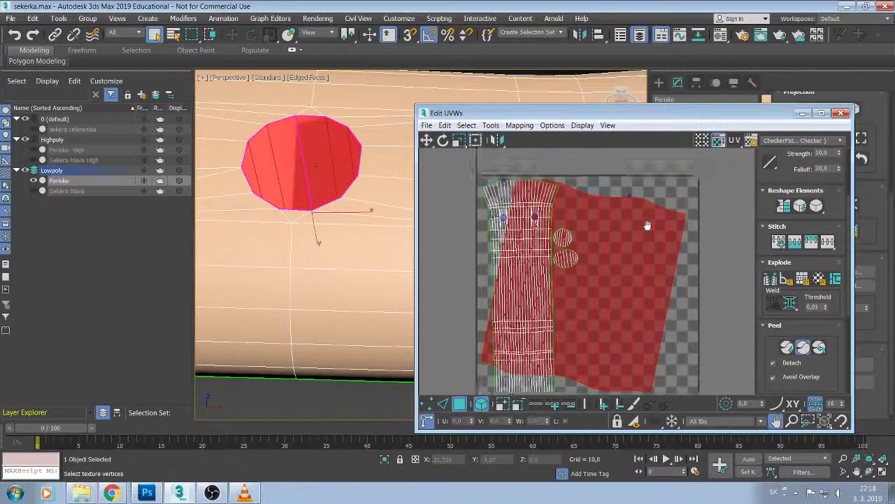
# Slide the hole strip right, peel it again into a wide fan and move it up-right.
pyautogui.click(444, 245)
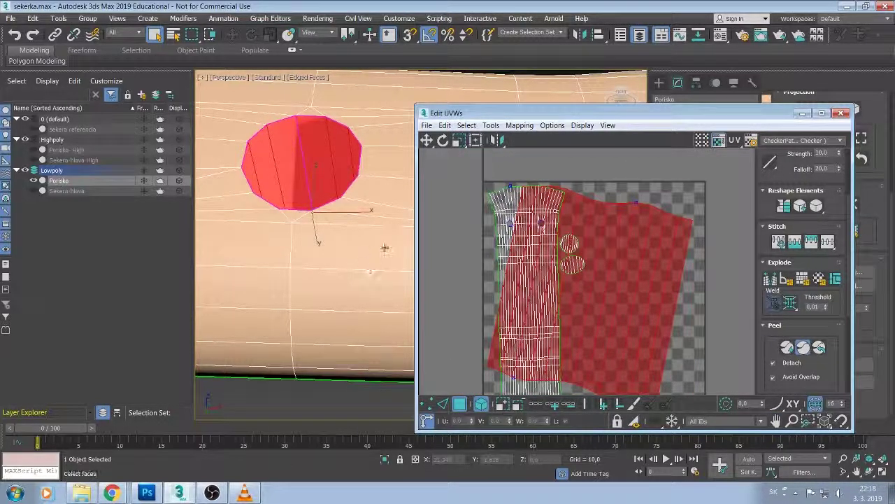
pyautogui.click(374, 247)
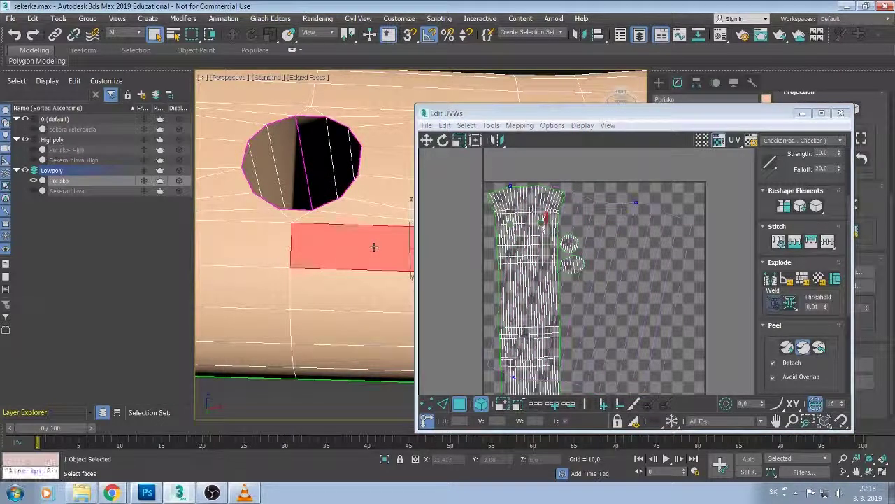
pyautogui.click(604, 227)
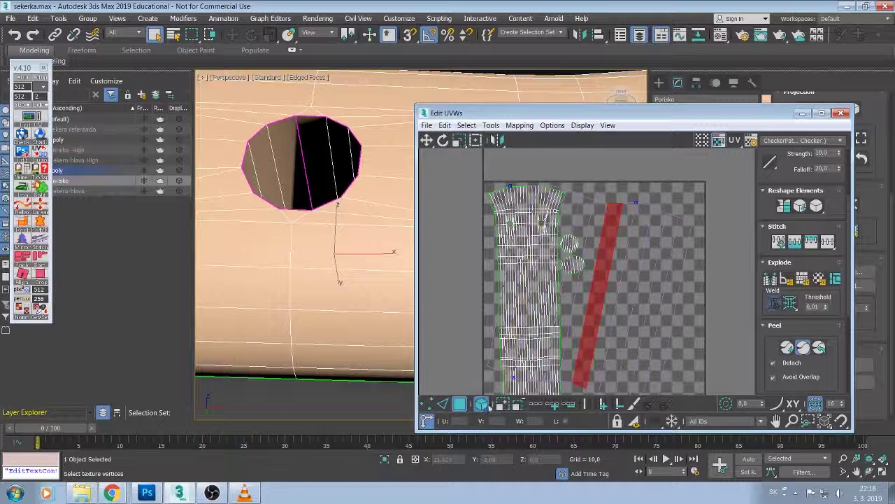
pyautogui.moveTo(365, 279); pyautogui.dragTo(396, 241)
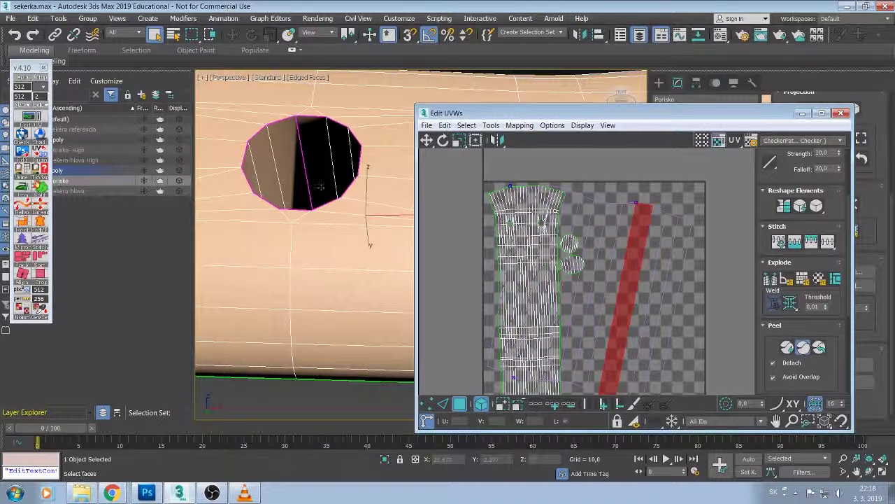
pyautogui.moveTo(638, 253); pyautogui.dragTo(649, 241)
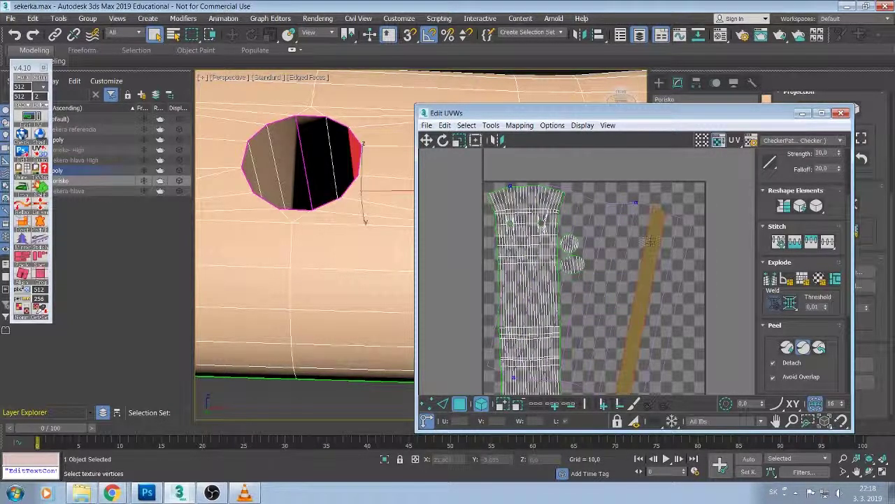
pyautogui.scroll(-3, 644, 242)
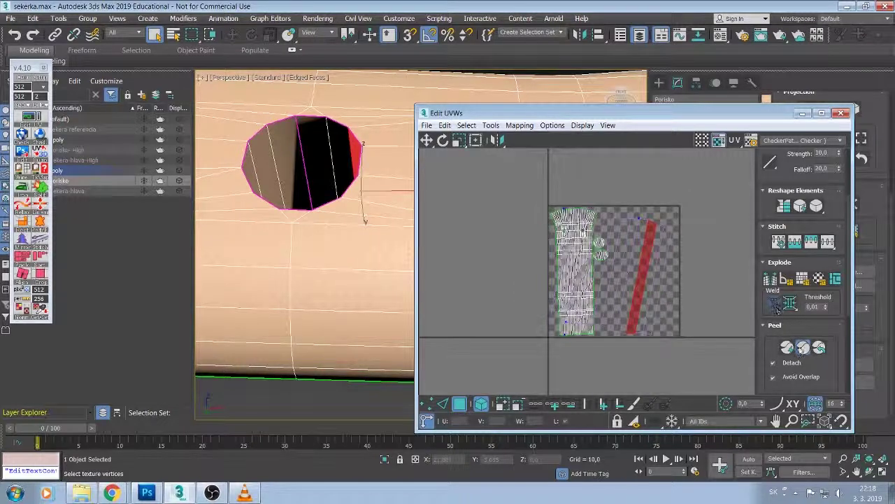
pyautogui.click(802, 347)
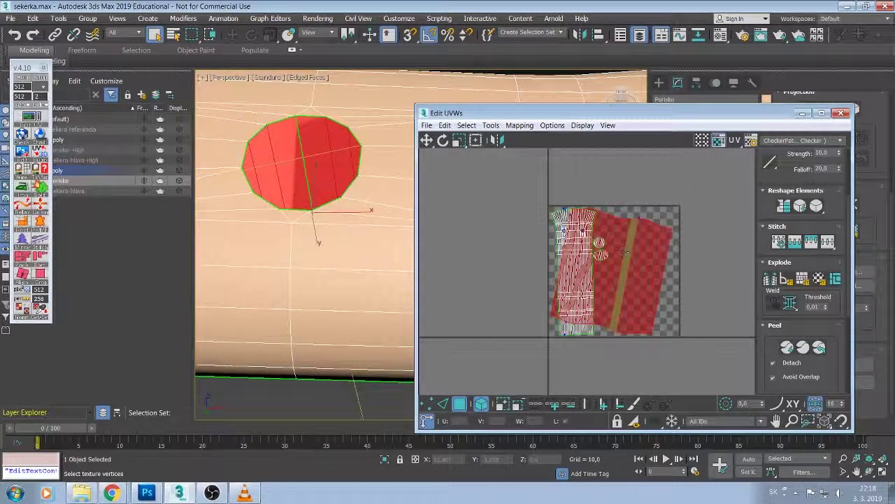
pyautogui.moveTo(625, 252)
pyautogui.mouseDown()
pyautogui.moveTo(647, 249)
pyautogui.moveTo(631, 241)
pyautogui.moveTo(584, 251)
pyautogui.moveTo(631, 259)
pyautogui.moveTo(391, 247)
pyautogui.mouseUp()
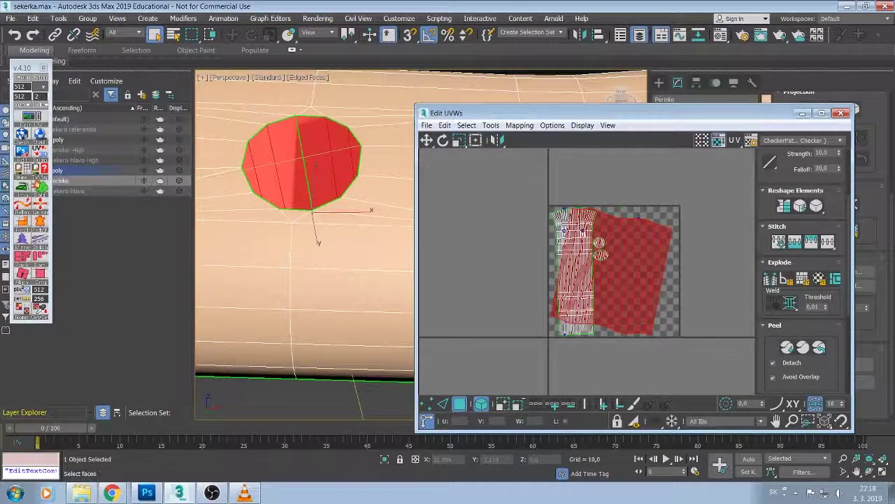
pyautogui.click(21, 133)
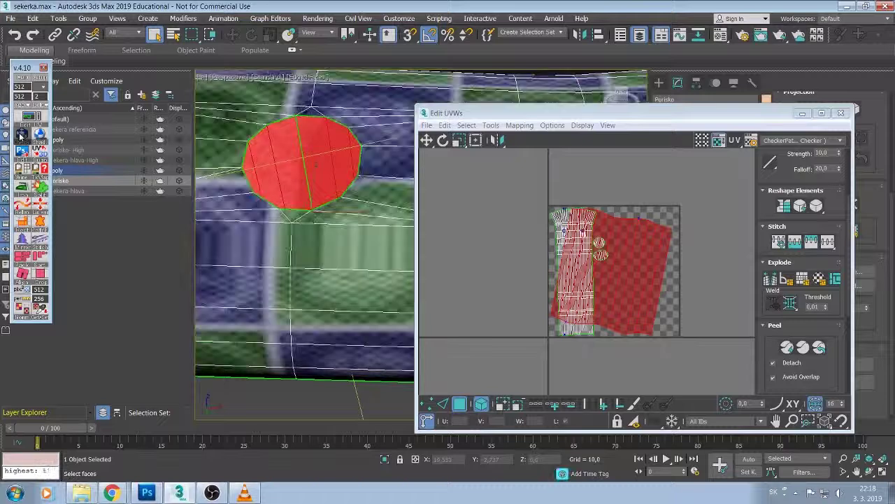
# Select the hole's inner faces and rotate their UV island upright.
pyautogui.scroll(-3, 384, 207)
pyautogui.scroll(-3, 384, 207)
pyautogui.scroll(-3, 384, 207)
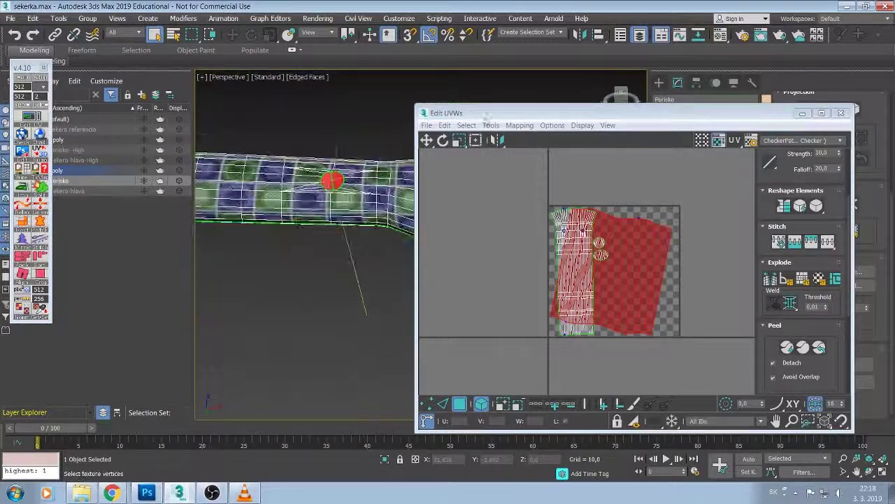
pyautogui.moveTo(519, 113); pyautogui.dragTo(631, 138)
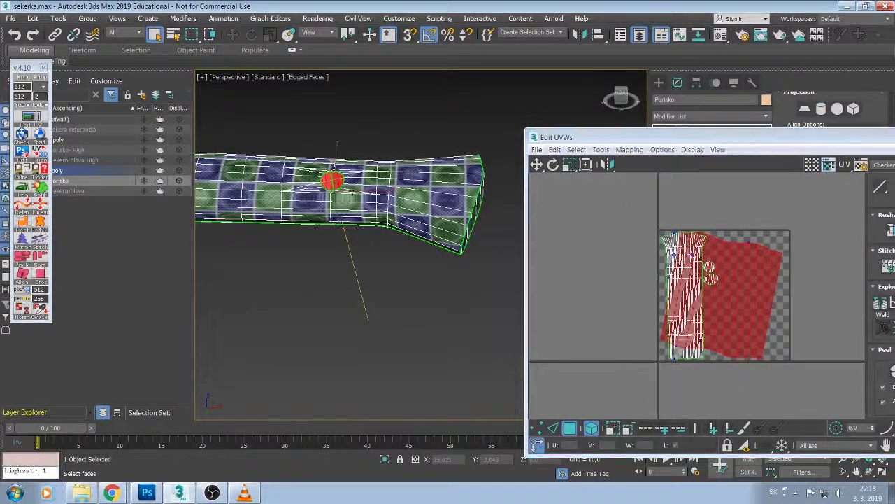
pyautogui.moveTo(350, 245)
pyautogui.keyDown('alt'); pyautogui.mouseDown(button='middle')
pyautogui.moveTo(445, 191)
pyautogui.moveTo(391, 187)
pyautogui.moveTo(453, 175)
pyautogui.mouseUp(button='middle'); pyautogui.keyUp('alt')
pyautogui.click(385, 187)
pyautogui.scroll(2, 461, 187)
pyautogui.scroll(2, 458, 186)
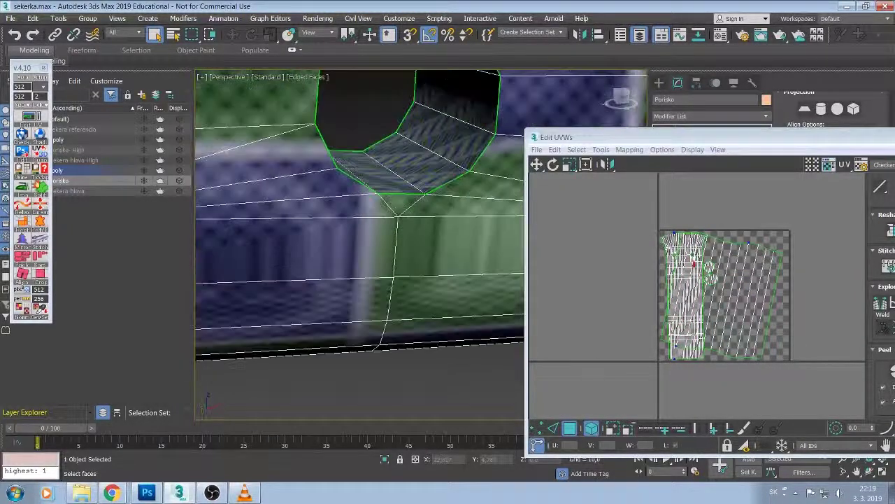
pyautogui.scroll(2, 448, 186)
pyautogui.scroll(-3, 443, 186)
pyautogui.click(412, 140)
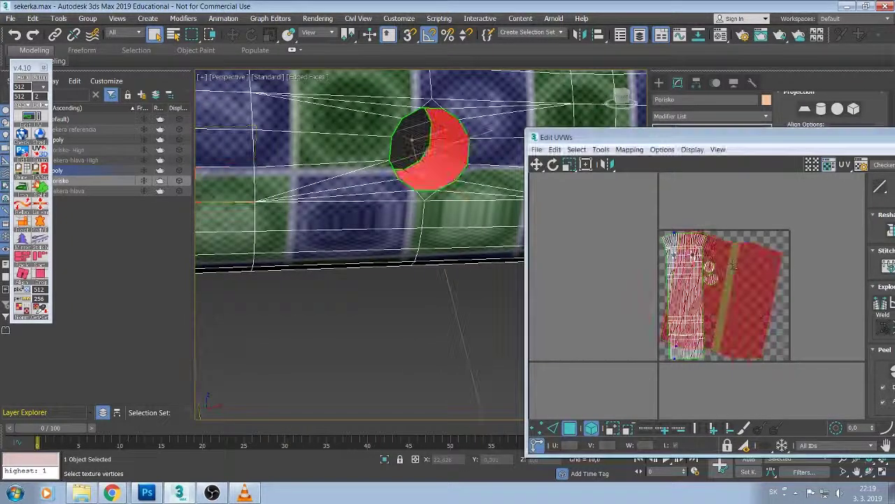
pyautogui.click(553, 166)
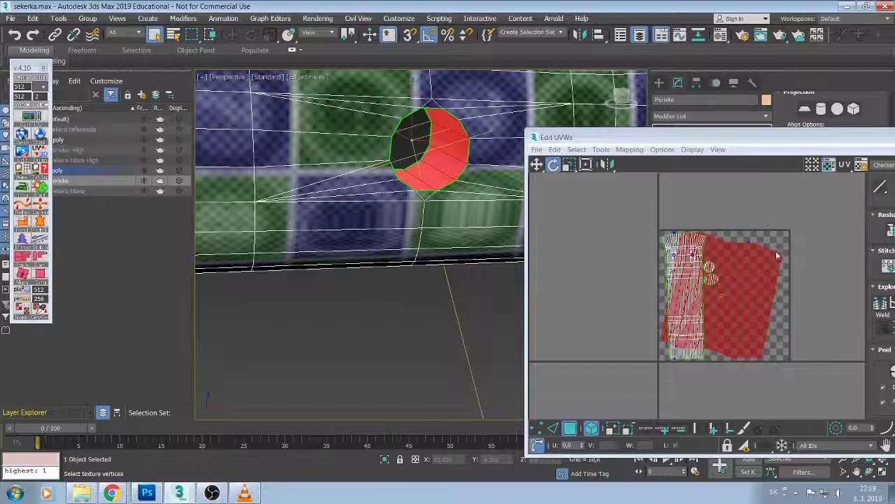
pyautogui.moveTo(776, 255)
pyautogui.mouseDown()
pyautogui.moveTo(769, 247)
pyautogui.moveTo(760, 263)
pyautogui.mouseUp()
# Tilt the island's right-edge strip and straighten the island into a rectangle.
pyautogui.scroll(2, 760, 263)
pyautogui.scroll(1, 735, 259)
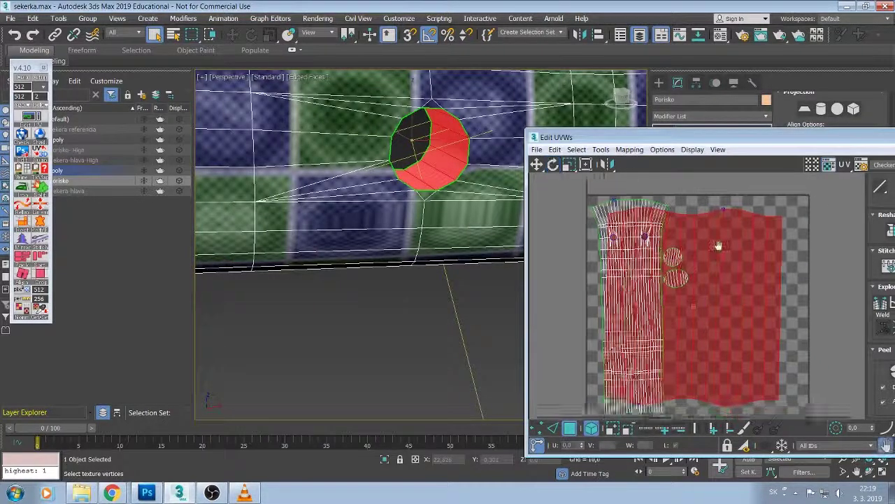
pyautogui.moveTo(719, 245); pyautogui.dragTo(649, 221, button='middle')
pyautogui.click(713, 194)
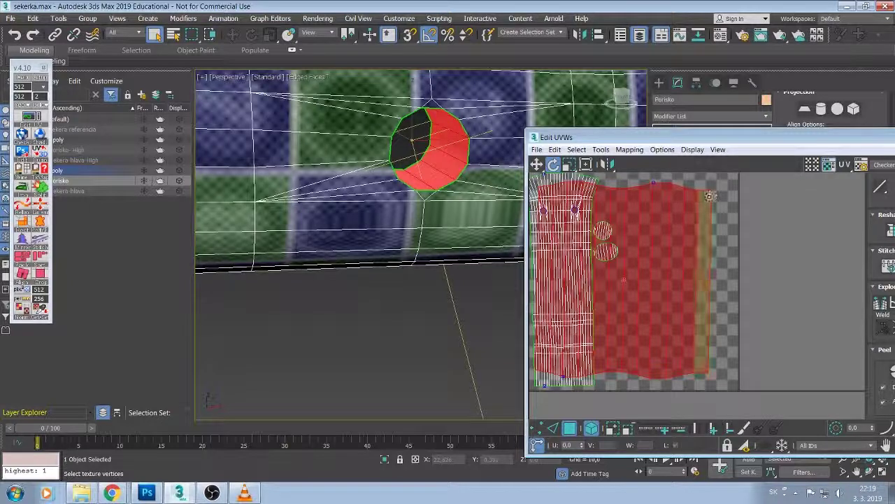
pyautogui.click(709, 197)
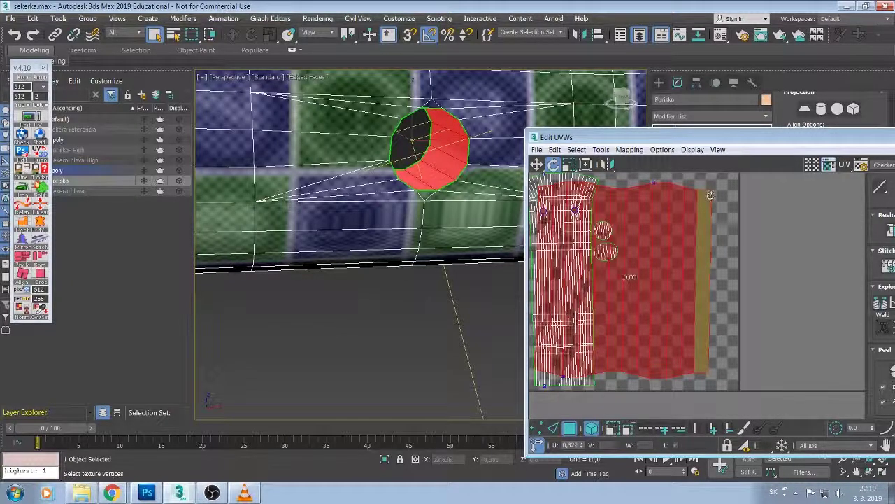
pyautogui.moveTo(708, 191)
pyautogui.mouseDown()
pyautogui.moveTo(693, 188)
pyautogui.moveTo(700, 193)
pyautogui.mouseUp()
pyautogui.click(768, 172)
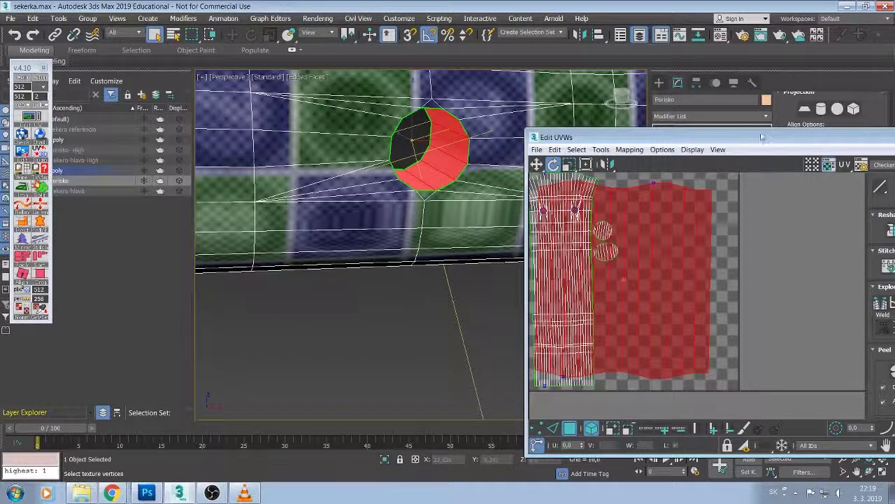
pyautogui.moveTo(762, 137); pyautogui.dragTo(645, 121)
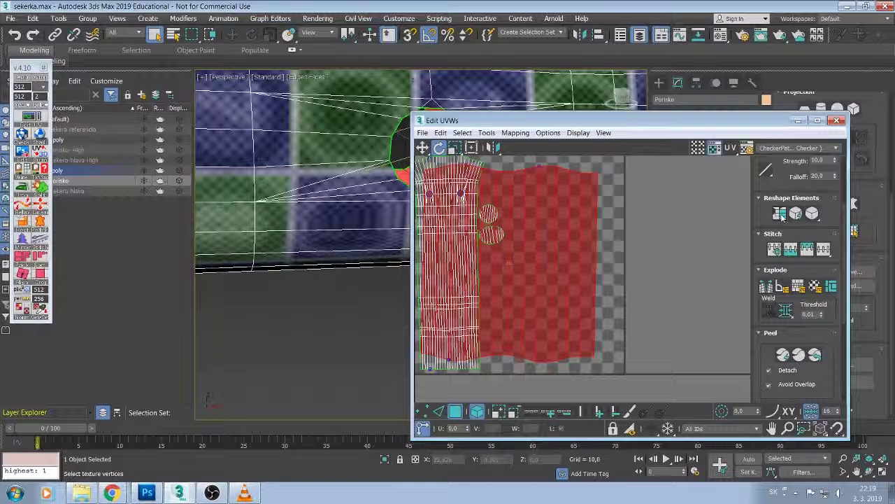
pyautogui.click(782, 217)
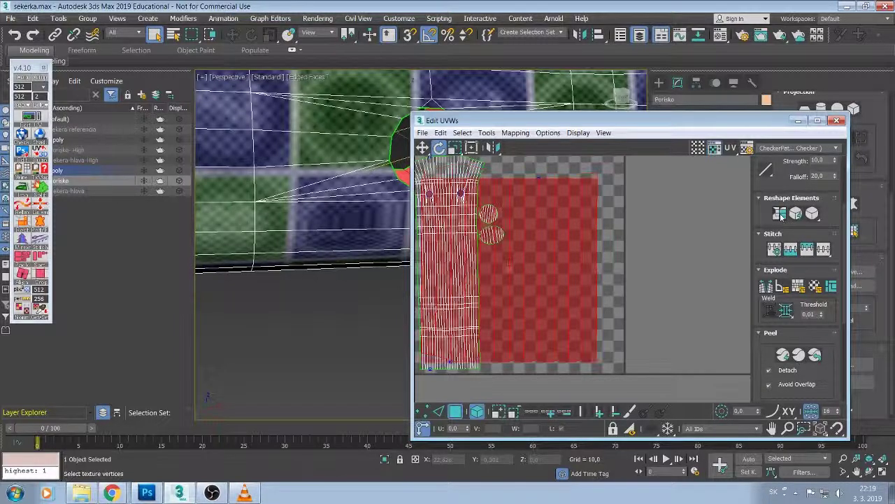
# Try moving the straightened strip beside the other shell, then undo back to the earlier layout.
pyautogui.moveTo(677, 218); pyautogui.dragTo(500, 231)
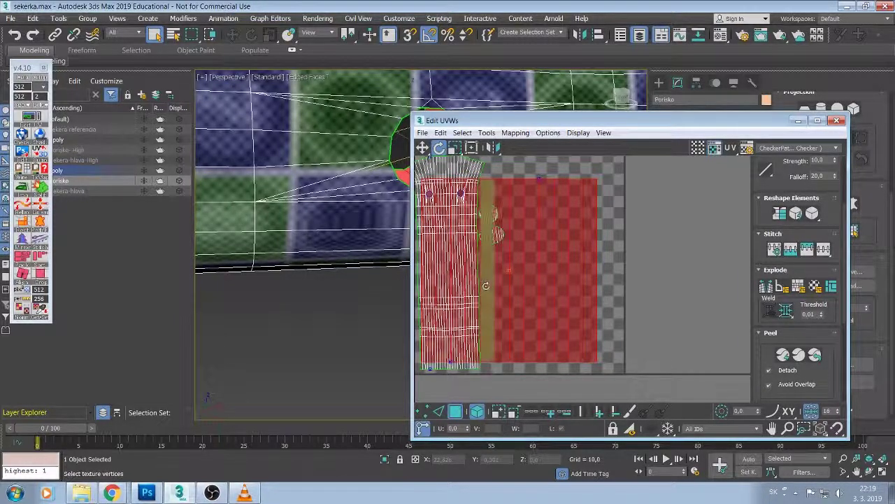
pyautogui.hotkey('ctrl', 'z')
pyautogui.hotkey('ctrl', 'y')
pyautogui.hotkey('ctrl', 'y')
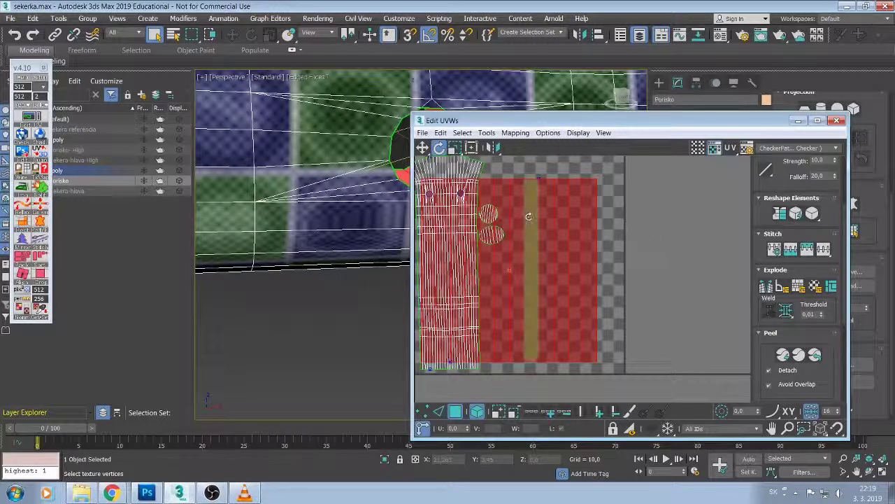
pyautogui.hotkey('ctrl', 'z')
pyautogui.hotkey('ctrl', 'z')
pyautogui.hotkey('ctrl', 'y')
pyautogui.hotkey('ctrl', 'z')
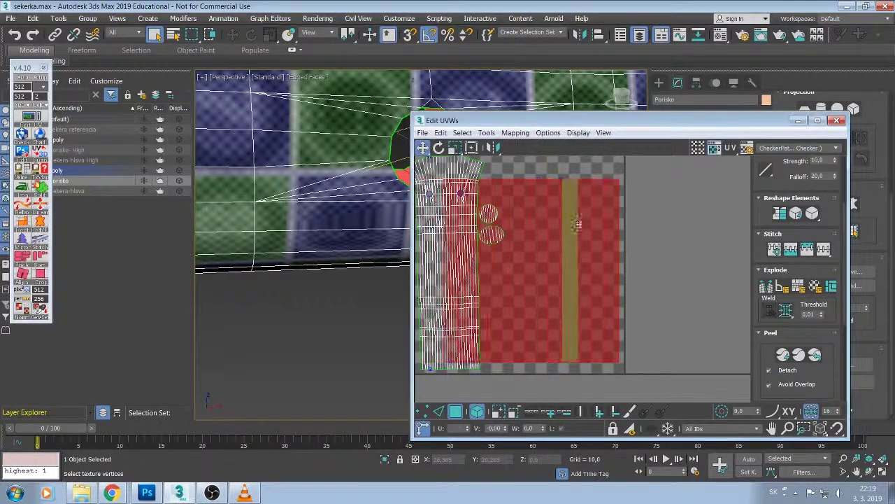
pyautogui.hotkey('ctrl', 'z')
pyautogui.hotkey('ctrl', 'z')
# Reframe the red inner faces and reselect the hole island's UV faces.
pyautogui.moveTo(454, 122)
pyautogui.mouseDown()
pyautogui.moveTo(553, 124)
pyautogui.moveTo(532, 125)
pyautogui.mouseUp()
pyautogui.moveTo(374, 198); pyautogui.dragTo(339, 199, button='middle')
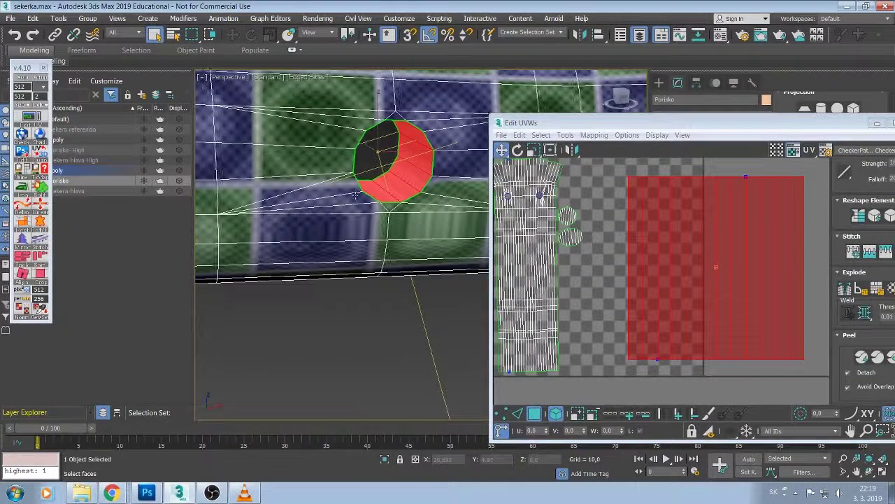
pyautogui.scroll(1, 338, 196)
pyautogui.scroll(1, 334, 190)
pyautogui.scroll(2, 328, 181)
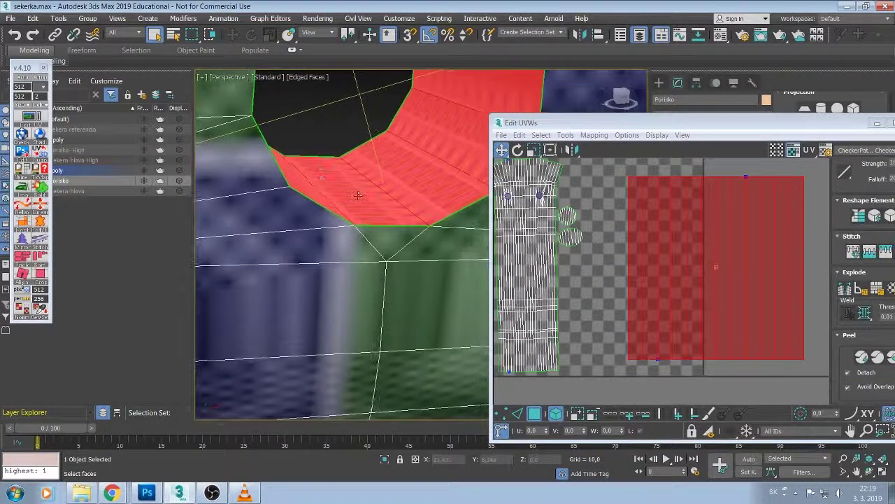
pyautogui.moveTo(328, 180); pyautogui.dragTo(356, 194, button='middle')
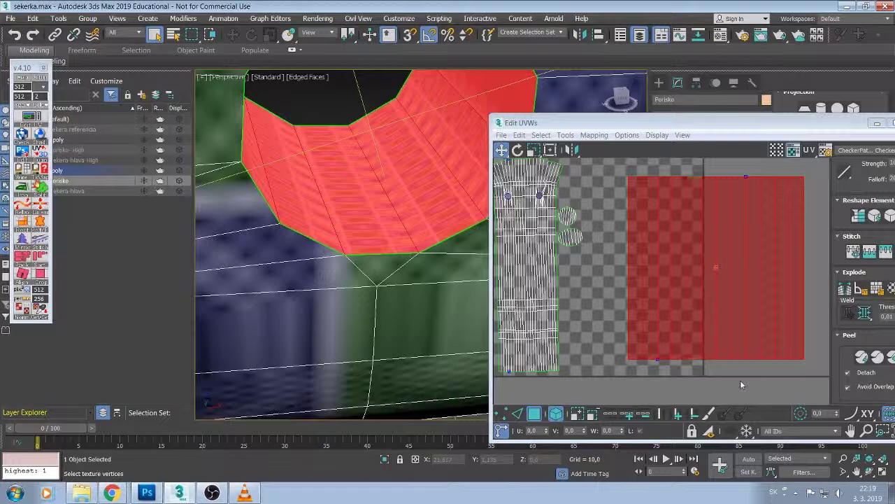
pyautogui.click(742, 384)
pyautogui.click(720, 348)
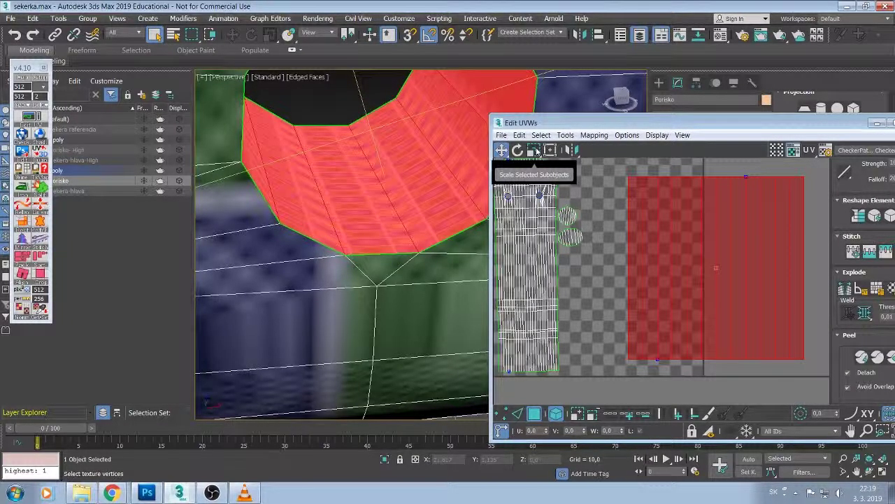
# Stretch the hole island wider horizontally with Scale Horizontal.
pyautogui.click(536, 151)
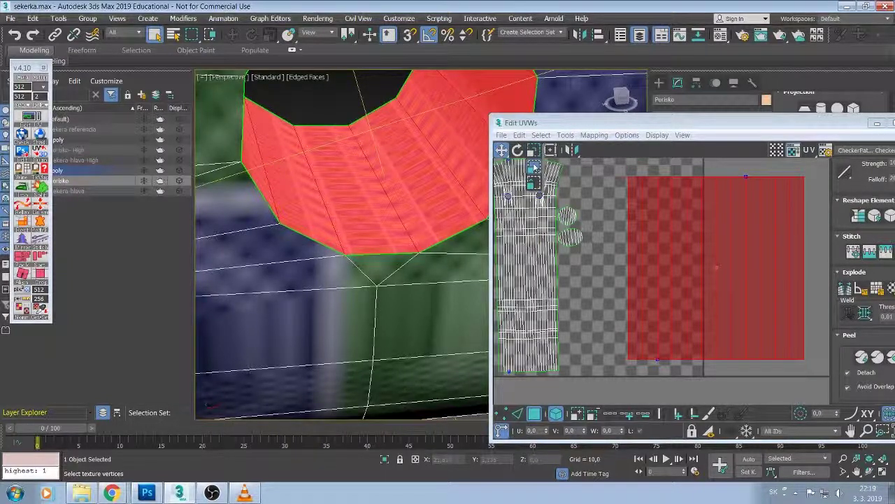
pyautogui.click(534, 182)
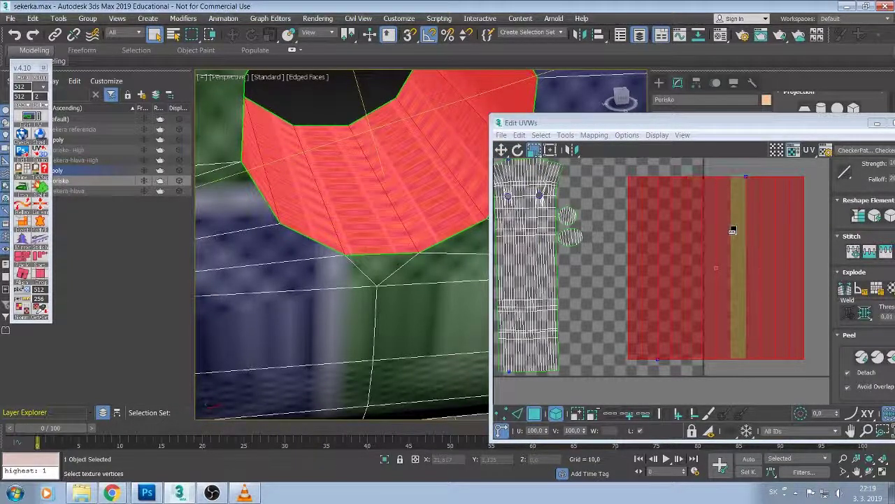
pyautogui.moveTo(730, 230)
pyautogui.mouseDown()
pyautogui.moveTo(754, 230)
pyautogui.moveTo(717, 225)
pyautogui.mouseUp()
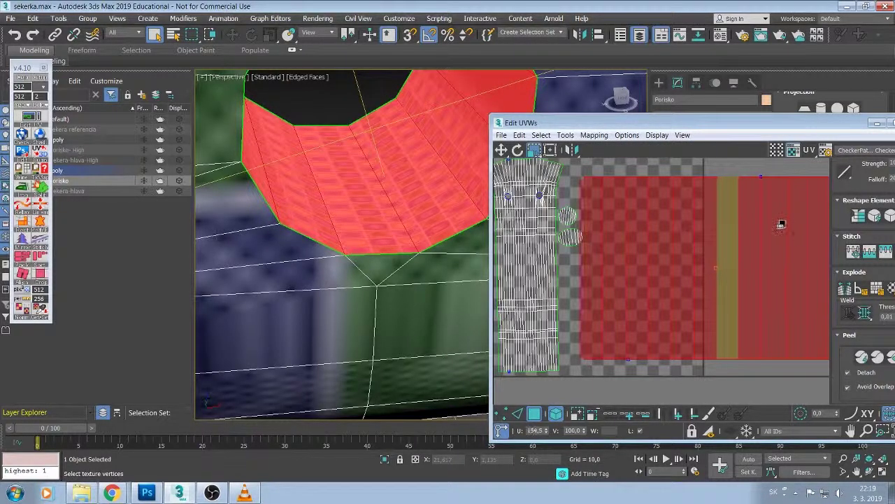
pyautogui.keyDown('alt'); pyautogui.moveTo(363, 207); pyautogui.dragTo(377, 238, button='middle'); pyautogui.keyUp('alt')
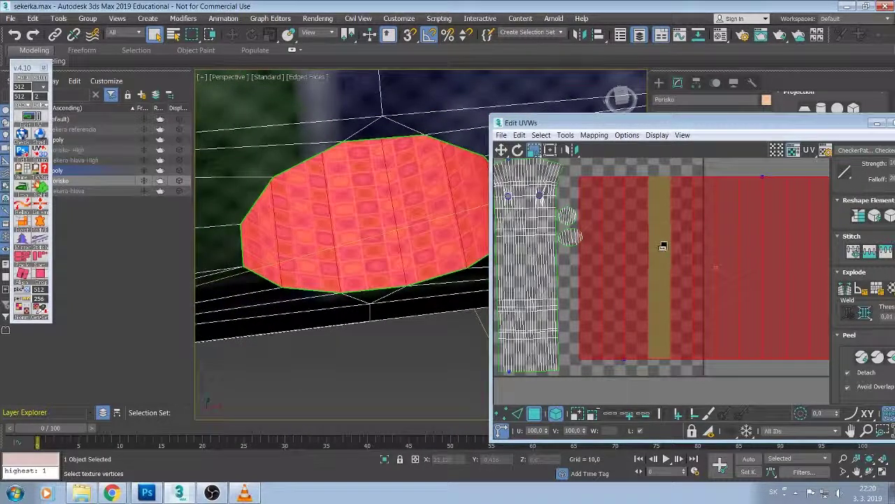
pyautogui.moveTo(664, 247)
pyautogui.mouseDown()
pyautogui.moveTo(718, 244)
pyautogui.moveTo(596, 230)
pyautogui.moveTo(673, 202)
pyautogui.moveTo(555, 214)
pyautogui.mouseUp()
# Deselect all, then move the UVs of a face strip on the handle's end cap to the right.
pyautogui.scroll(-5, 371, 170)
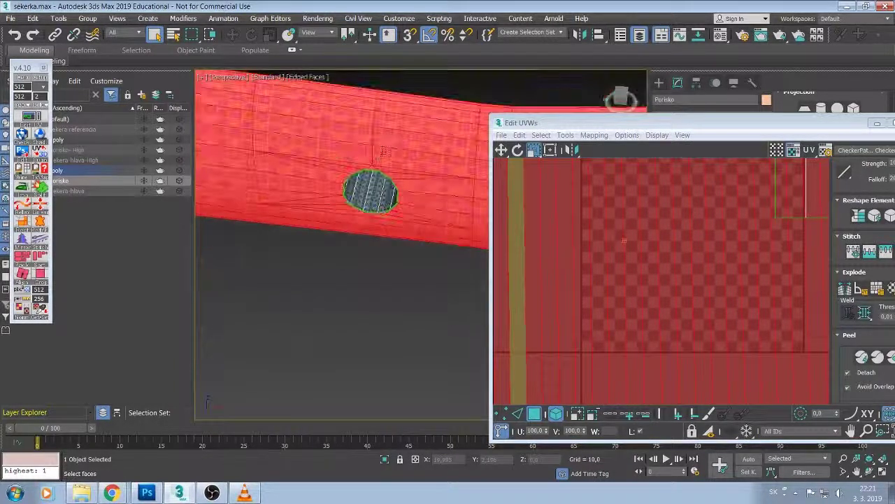
pyautogui.moveTo(384, 151)
pyautogui.mouseDown(button='middle')
pyautogui.moveTo(410, 196)
pyautogui.moveTo(440, 182)
pyautogui.moveTo(429, 199)
pyautogui.mouseUp(button='middle')
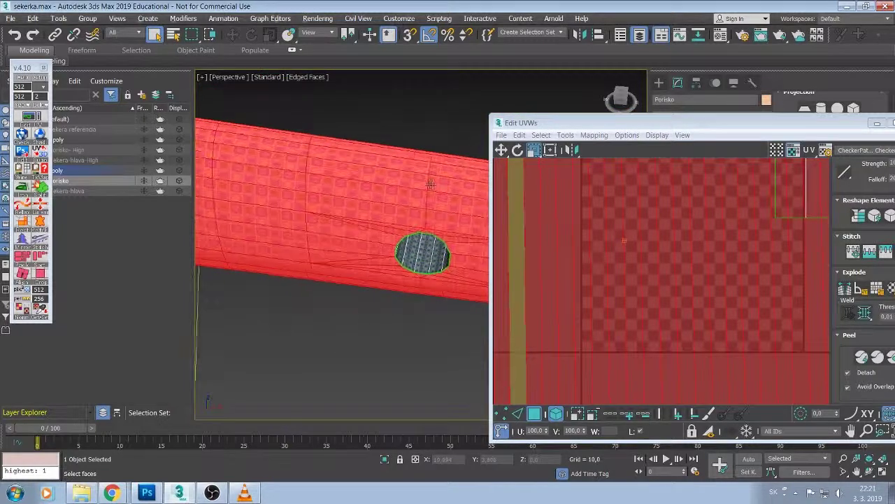
pyautogui.hotkey('ctrl', 'd')
pyautogui.keyDown('alt'); pyautogui.moveTo(364, 206); pyautogui.dragTo(376, 184, button='middle'); pyautogui.keyUp('alt')
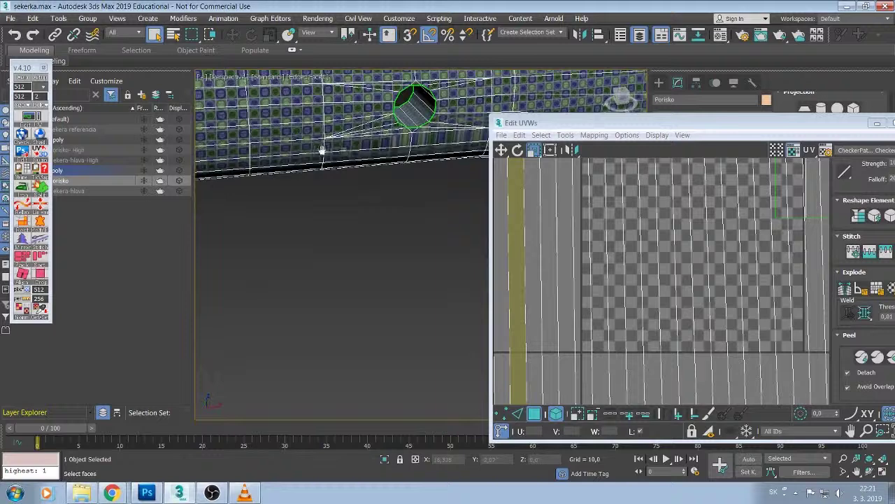
pyautogui.moveTo(322, 151)
pyautogui.keyDown('alt'); pyautogui.mouseDown(button='middle')
pyautogui.moveTo(246, 196)
pyautogui.moveTo(425, 175)
pyautogui.moveTo(296, 196)
pyautogui.mouseUp(button='middle'); pyautogui.keyUp('alt')
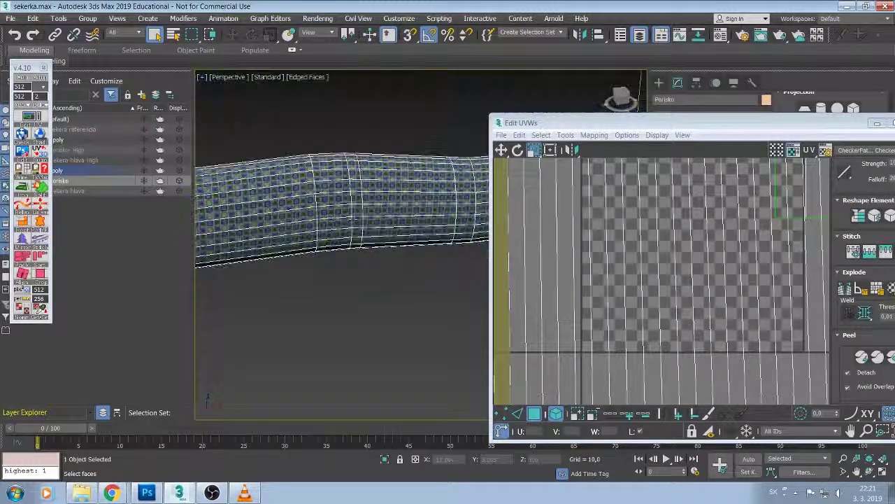
pyautogui.moveTo(351, 217)
pyautogui.keyDown('alt'); pyautogui.mouseDown(button='middle')
pyautogui.moveTo(275, 210)
pyautogui.moveTo(308, 241)
pyautogui.mouseUp(button='middle'); pyautogui.keyUp('alt')
pyautogui.click(385, 322)
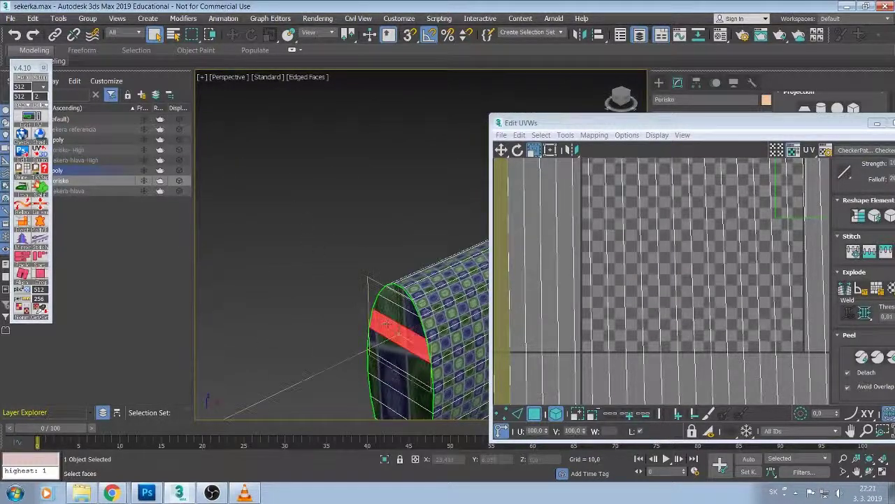
pyautogui.moveTo(504, 308); pyautogui.dragTo(587, 298)
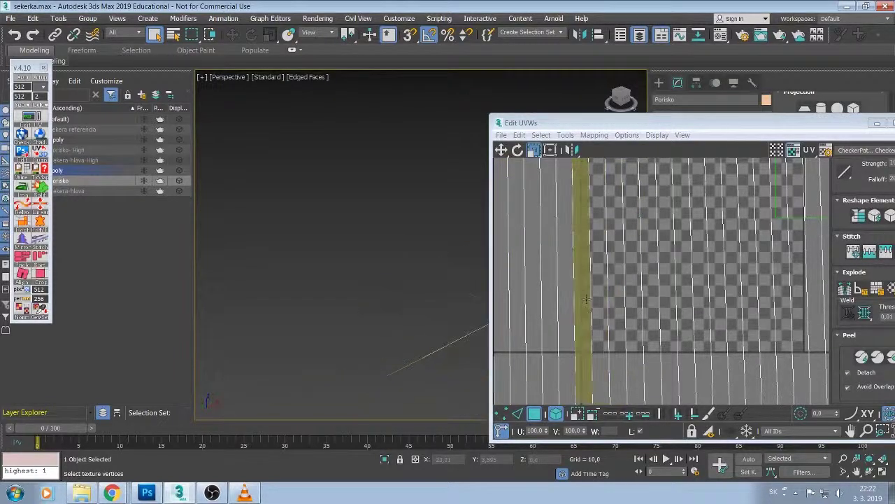
# Move the strip back and shift the whole UV island cluster to the left.
pyautogui.scroll(-3, 609, 273)
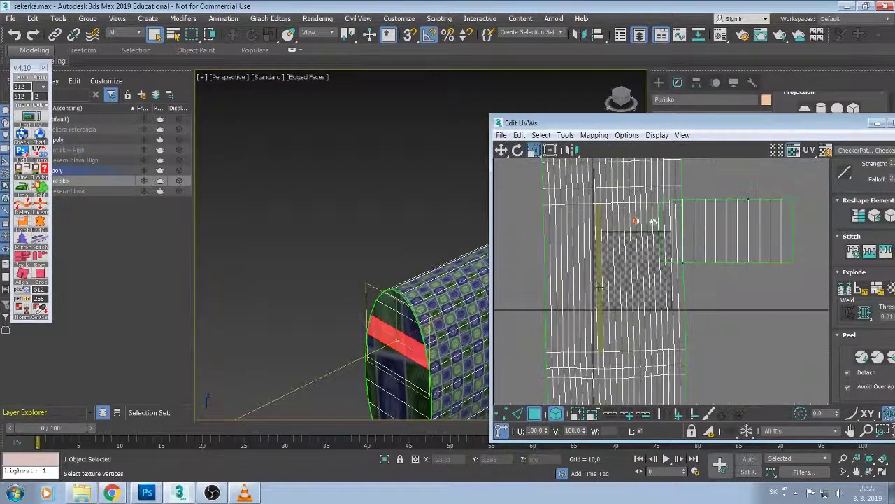
pyautogui.scroll(-3, 630, 249)
pyautogui.moveTo(631, 249); pyautogui.dragTo(595, 261)
pyautogui.click(593, 260)
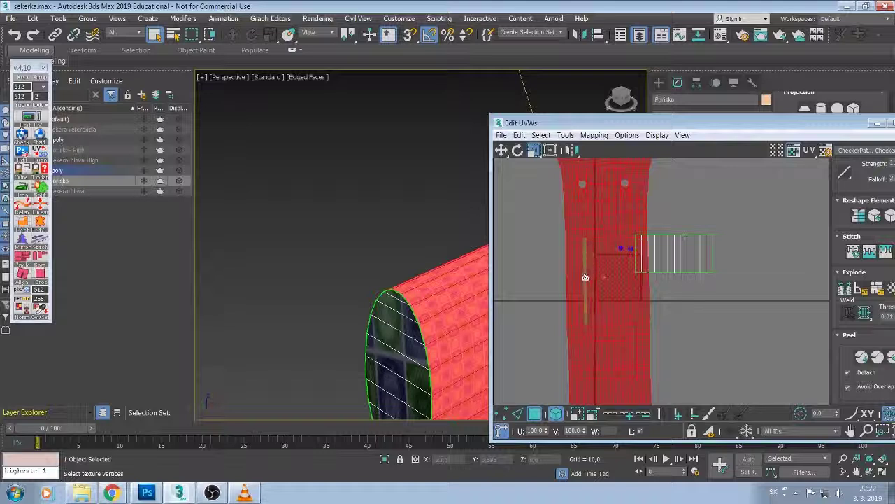
pyautogui.click(501, 150)
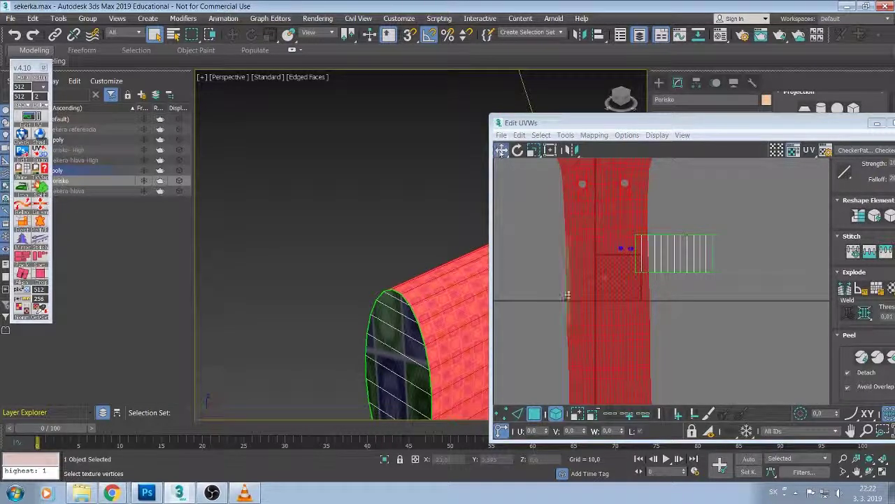
pyautogui.moveTo(572, 288); pyautogui.dragTo(510, 294)
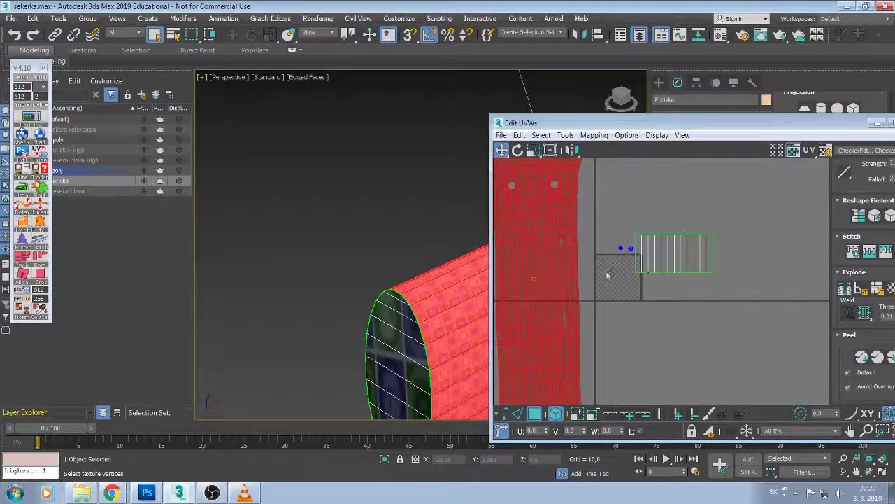
pyautogui.scroll(2, 611, 270)
pyautogui.scroll(2, 611, 270)
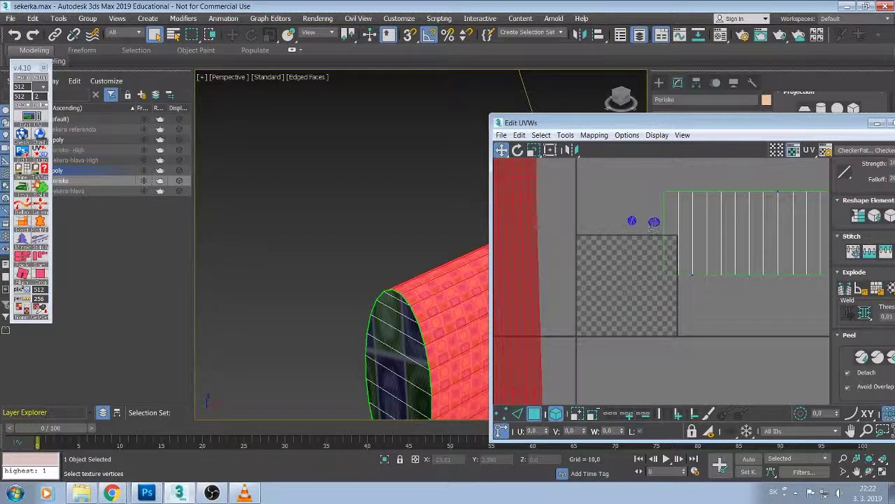
pyautogui.click(632, 221)
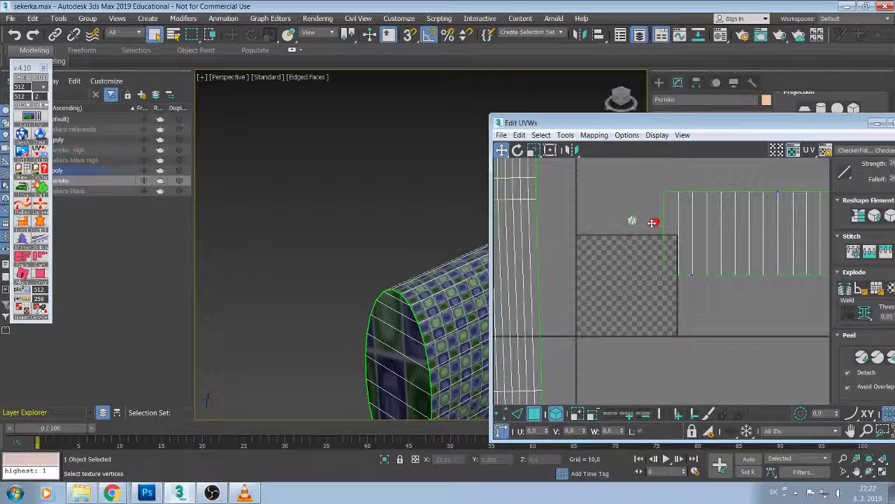
# Select a vertex on the small cap island and run the straighten UV script on it.
pyautogui.moveTo(648, 229); pyautogui.dragTo(613, 248)
pyautogui.scroll(3, 627, 262)
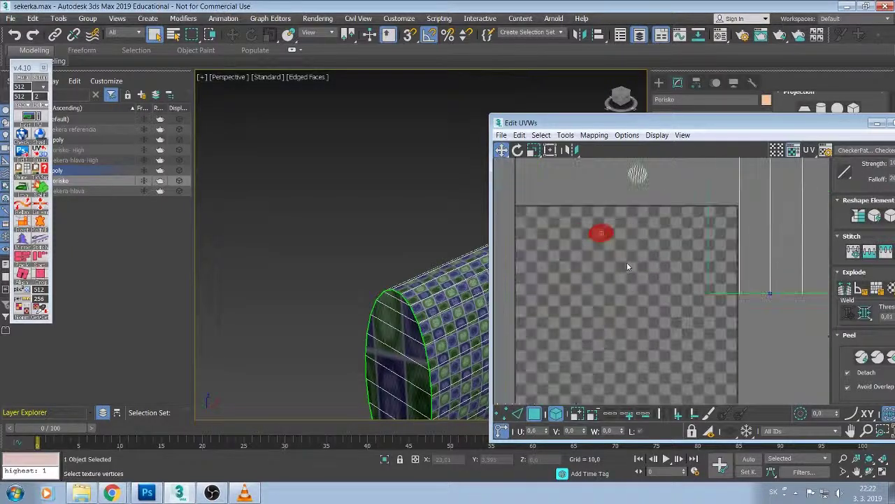
pyautogui.scroll(3, 625, 266)
pyautogui.moveTo(626, 266)
pyautogui.mouseDown(button='middle')
pyautogui.moveTo(595, 343)
pyautogui.moveTo(606, 341)
pyautogui.mouseUp(button='middle')
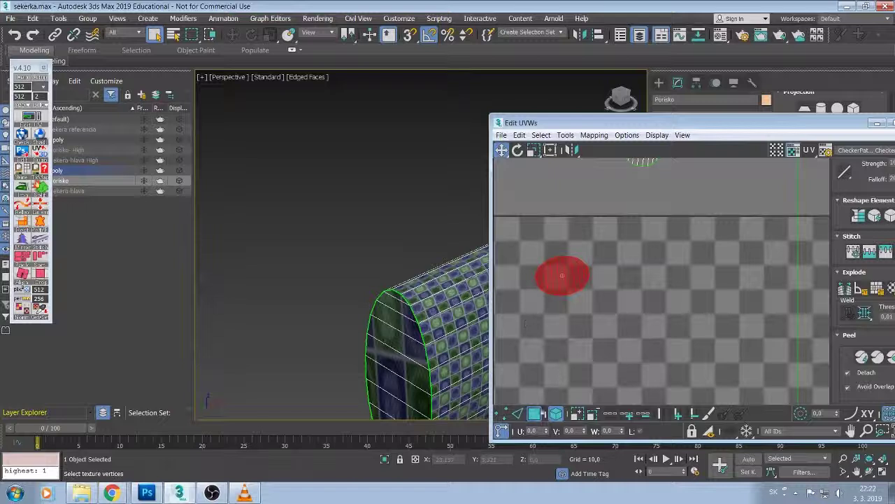
pyautogui.click(561, 316)
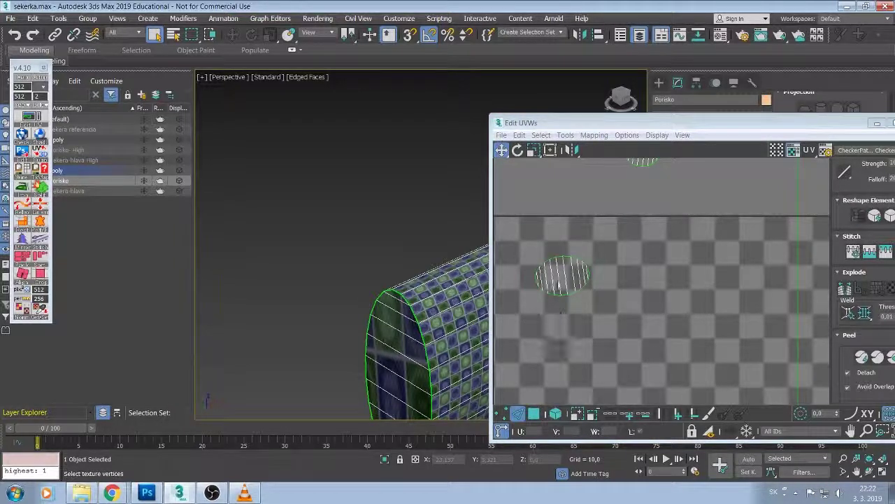
pyautogui.click(565, 278)
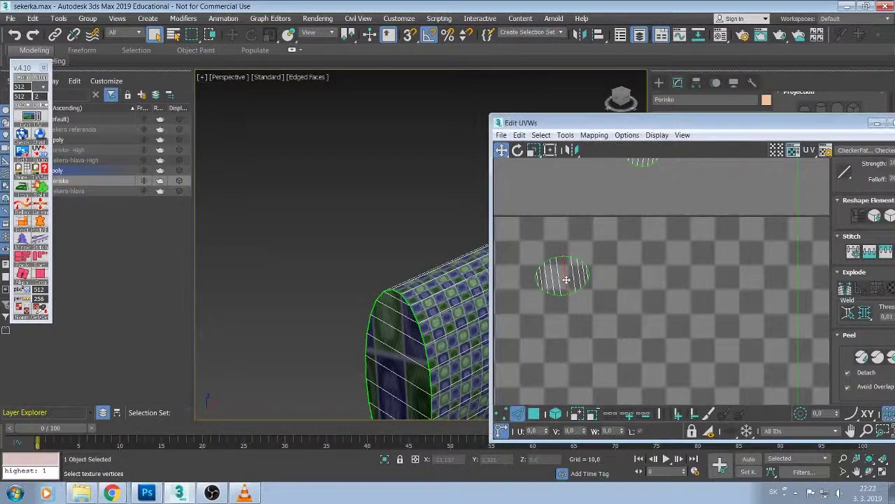
pyautogui.click(20, 276)
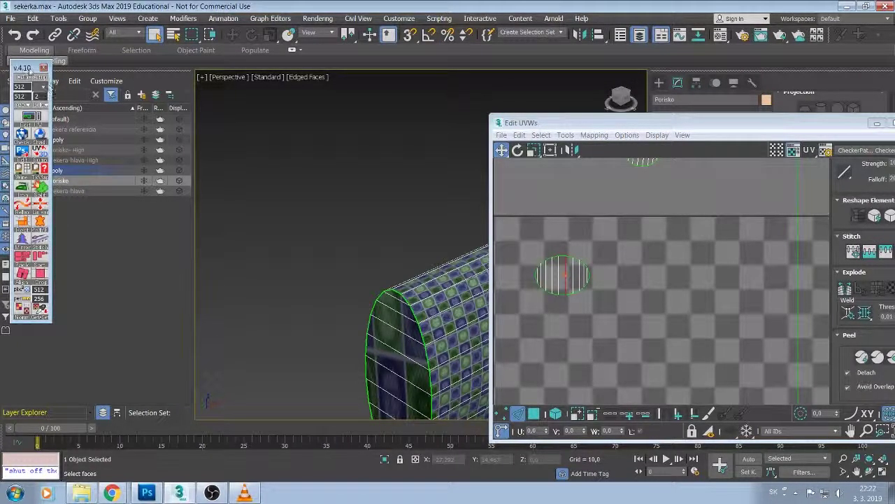
# Move the floating script toolbar off the scene list and select the top cap UV island.
pyautogui.moveTo(28, 68); pyautogui.dragTo(241, 137)
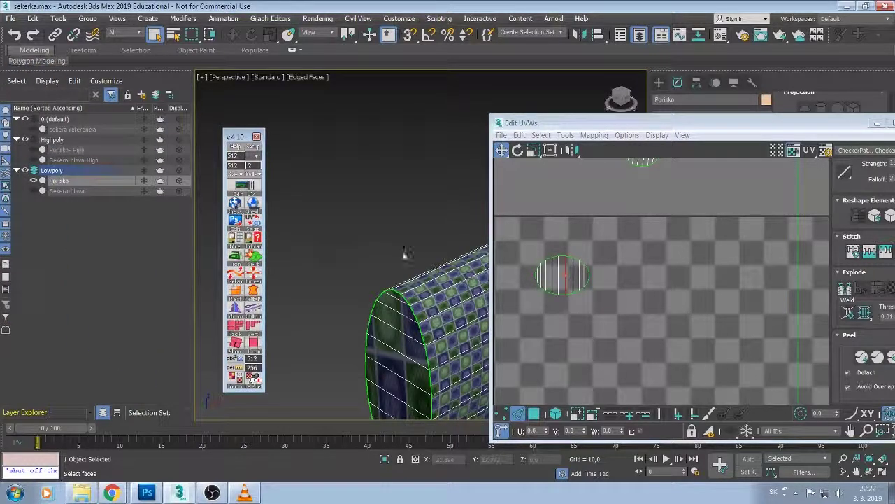
pyautogui.moveTo(698, 230); pyautogui.dragTo(669, 254, button='middle')
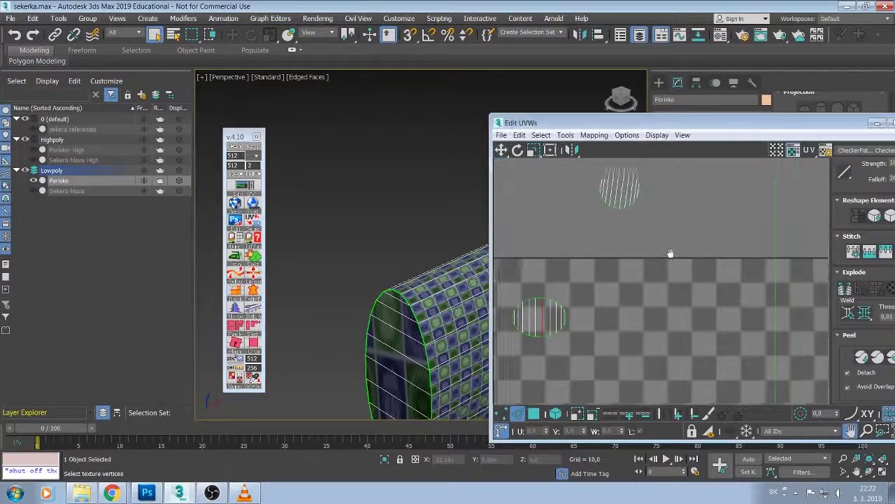
pyautogui.click(615, 213)
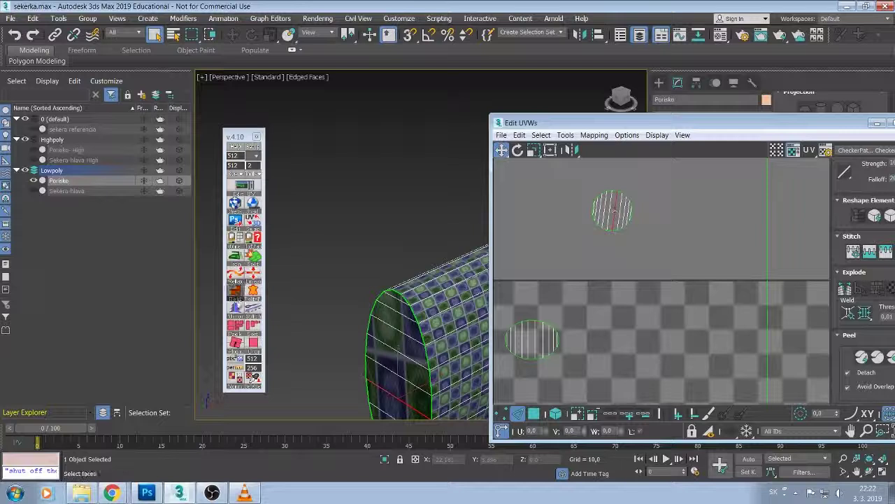
pyautogui.click(235, 341)
# Frame the handle body and cap islands in the UV editor, deselect, and shift the Edit UVWs window left.
pyautogui.moveTo(317, 322); pyautogui.dragTo(329, 215, button='middle')
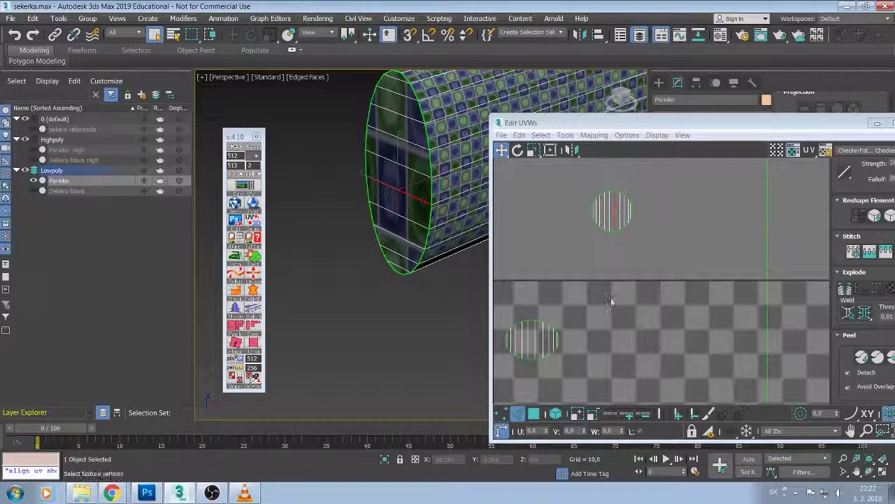
pyautogui.scroll(-2, 636, 300)
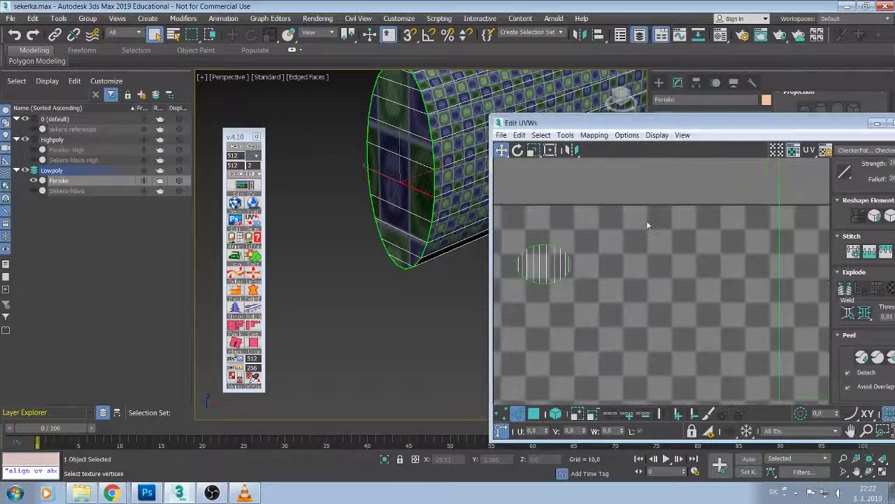
pyautogui.scroll(-2, 647, 220)
pyautogui.scroll(-2, 645, 242)
pyautogui.scroll(-2, 622, 287)
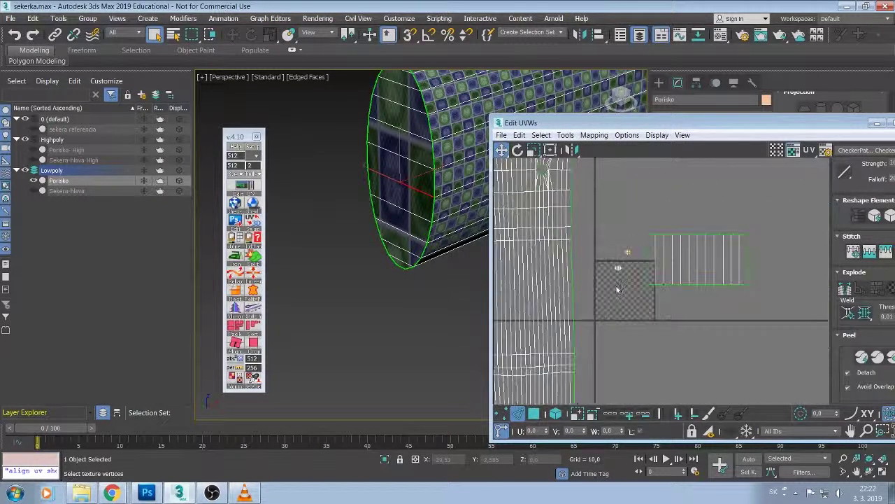
pyautogui.scroll(-2, 644, 294)
pyautogui.scroll(-2, 665, 300)
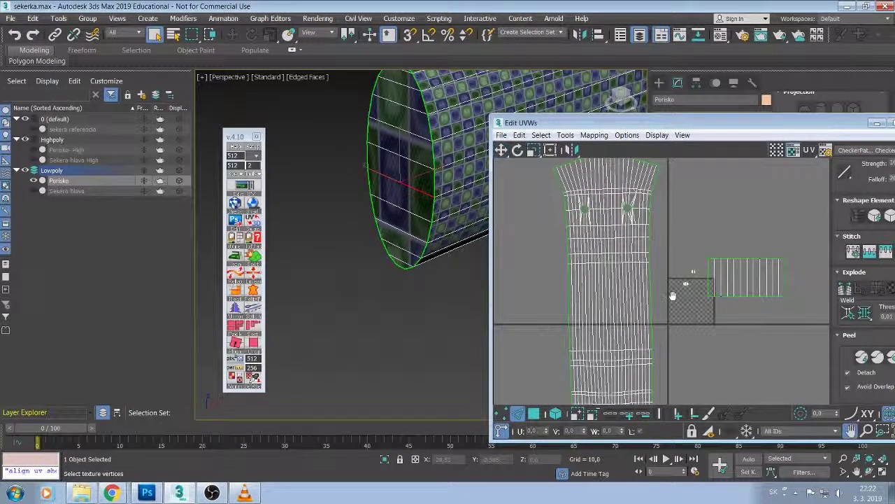
pyautogui.moveTo(674, 301); pyautogui.dragTo(656, 293, button='middle')
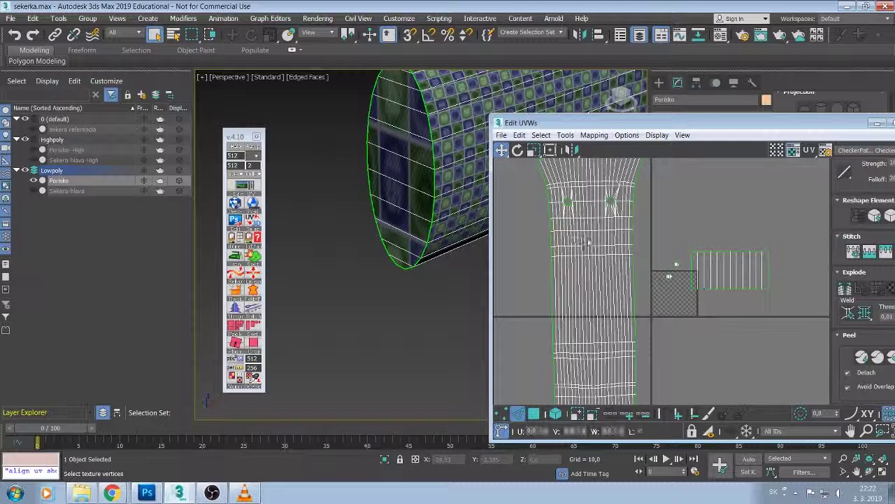
pyautogui.click(609, 228)
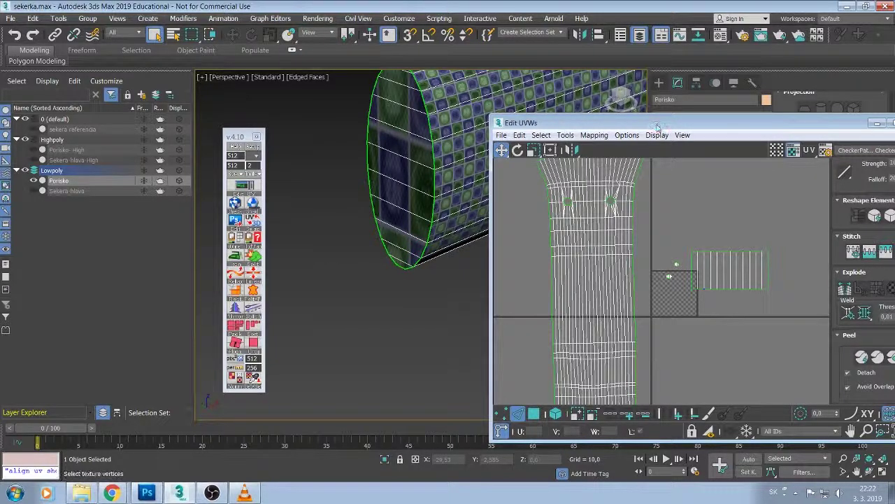
pyautogui.moveTo(657, 127); pyautogui.dragTo(586, 115)
pyautogui.scroll(-3, 676, 290)
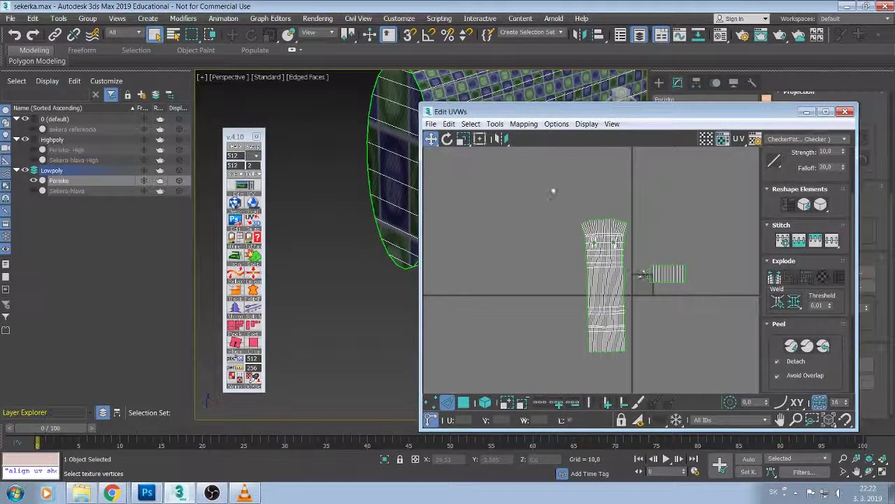
# Switch to element selection and select every UV island of the handle.
pyautogui.moveTo(727, 382)
pyautogui.mouseDown()
pyautogui.moveTo(550, 188)
pyautogui.moveTo(705, 378)
pyautogui.mouseUp()
pyautogui.click(486, 404)
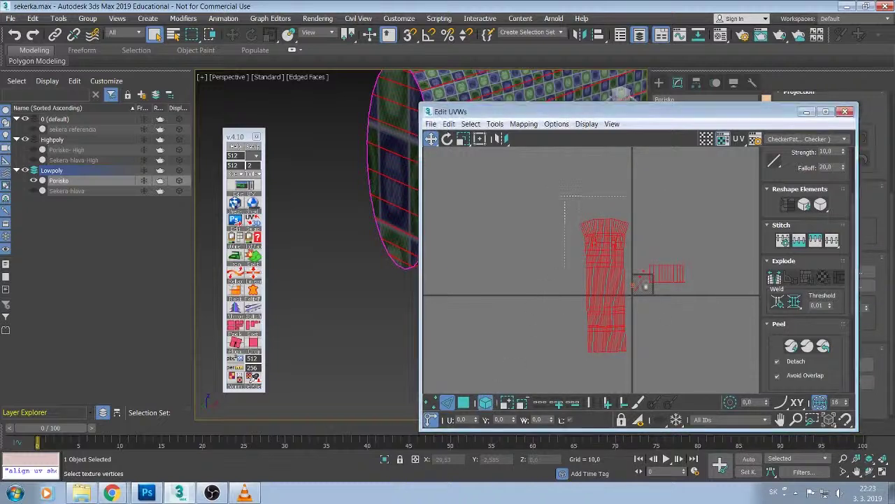
pyautogui.click(528, 266)
pyautogui.hotkey('ctrl', 'a')
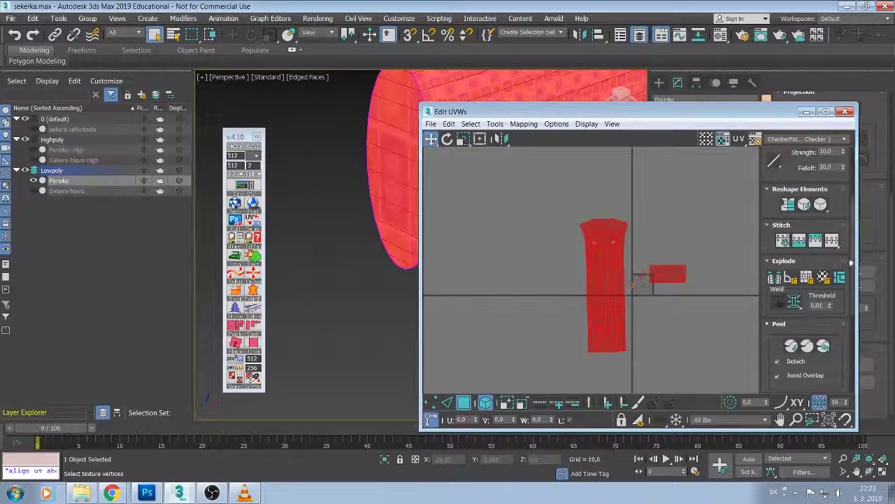
# Pack the islands into the 0–1 UV square with Pack Normalize and Rescale enabled.
pyautogui.moveTo(852, 264); pyautogui.dragTo(854, 351)
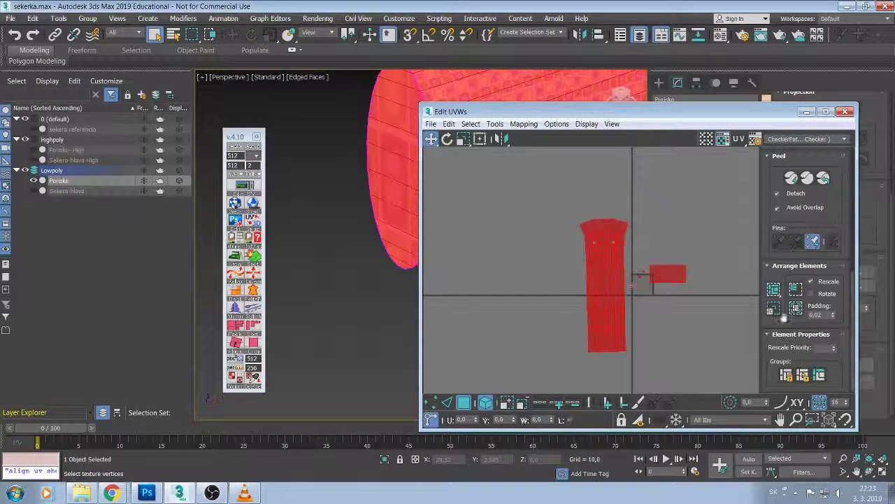
pyautogui.click(773, 309)
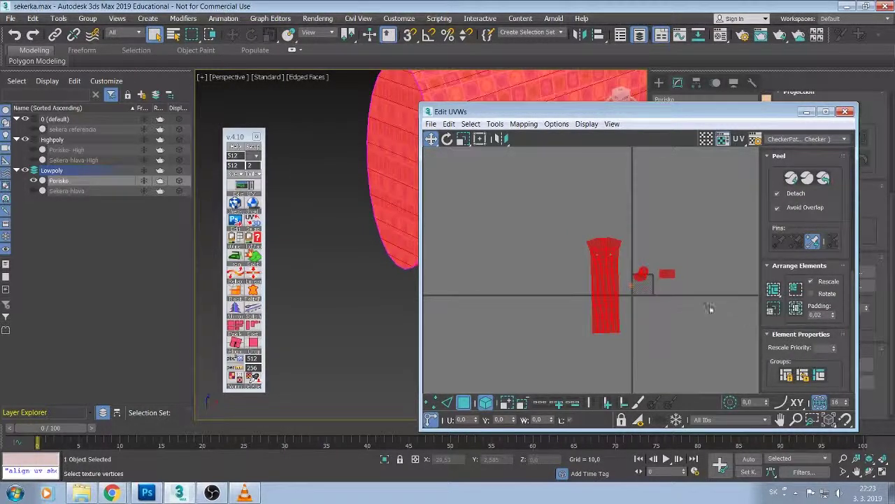
pyautogui.scroll(2, 709, 310)
pyautogui.scroll(2, 705, 293)
pyautogui.scroll(2, 693, 304)
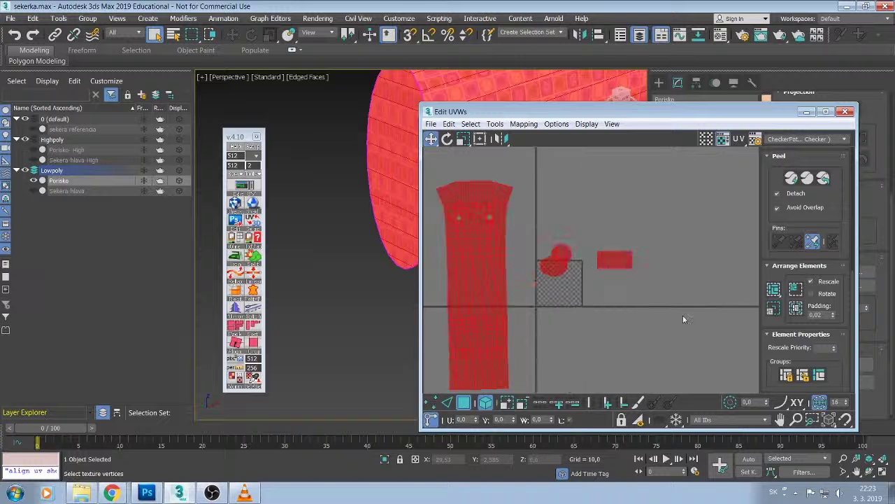
pyautogui.click(773, 288)
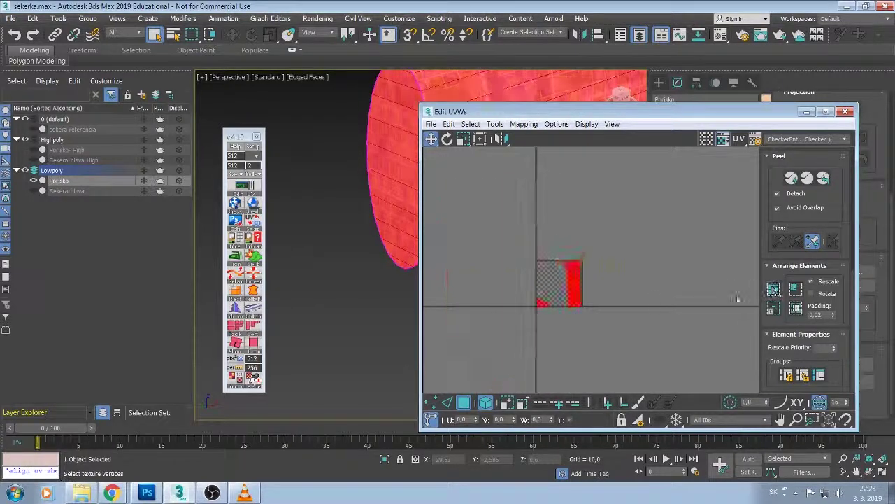
pyautogui.scroll(1, 626, 306)
pyautogui.scroll(1, 626, 306)
pyautogui.scroll(1, 661, 299)
# Centre the packed UV square in view and deselect all UVs to show the checker.
pyautogui.moveTo(661, 299); pyautogui.dragTo(709, 282, button='middle')
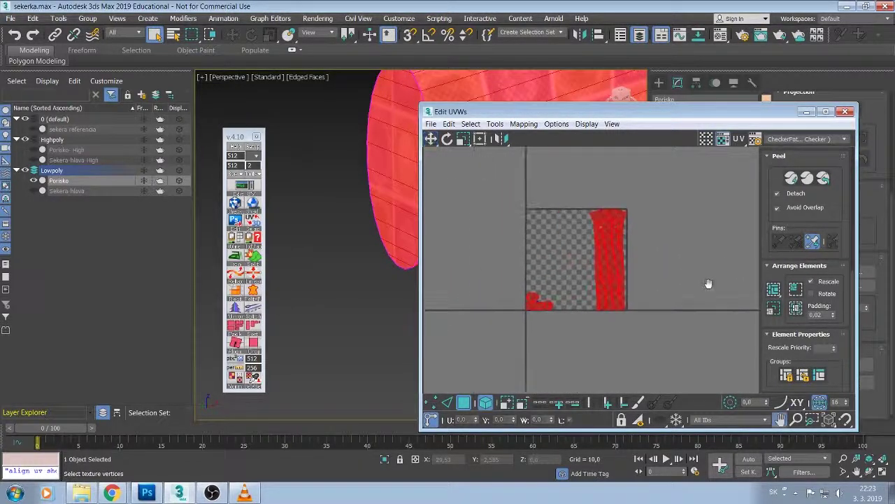
pyautogui.scroll(1, 635, 297)
pyautogui.scroll(1, 635, 297)
pyautogui.moveTo(636, 296); pyautogui.dragTo(681, 323, button='middle')
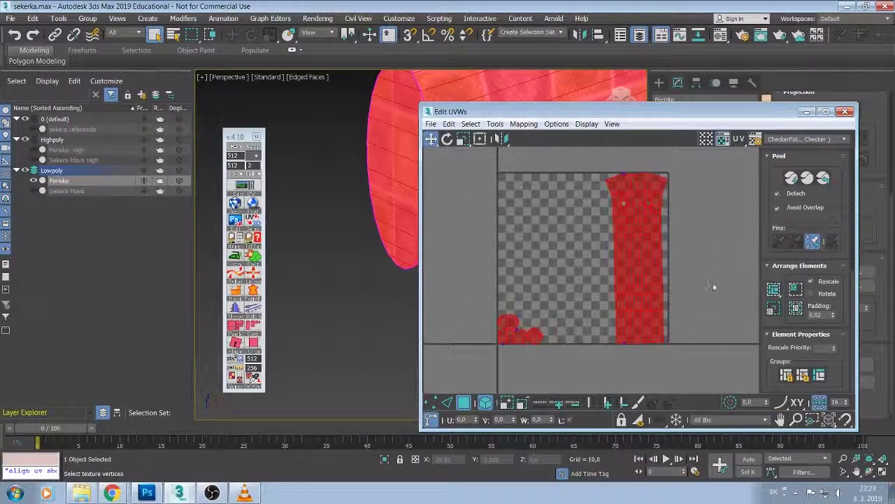
pyautogui.click(686, 307)
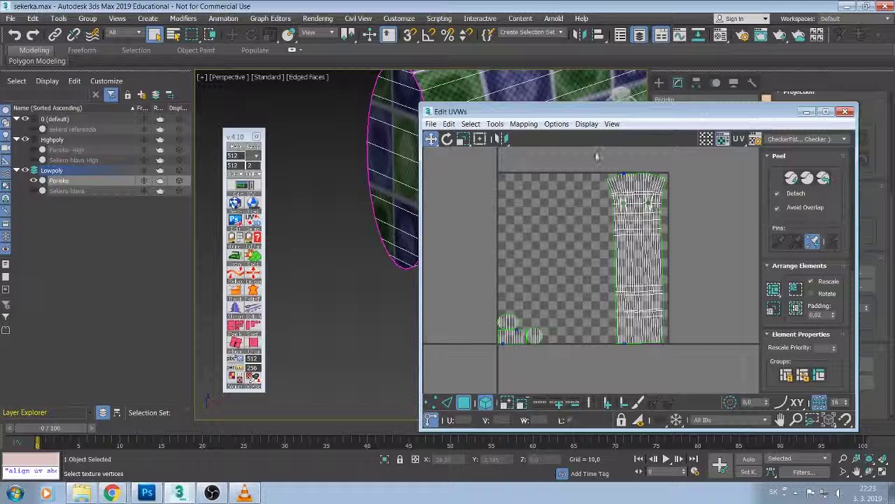
# Temporarily add a poly editing layer and orbit the handle to inspect the cap's checker.
pyautogui.click(245, 186)
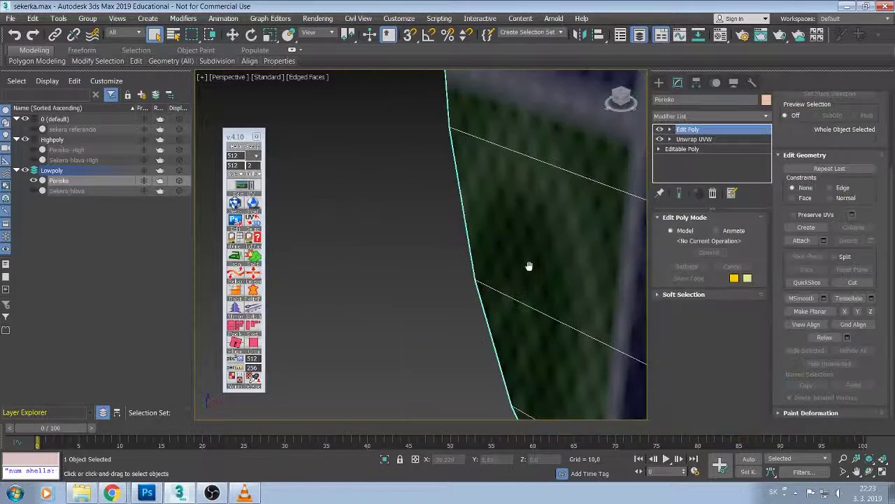
pyautogui.scroll(-3, 529, 266)
pyautogui.scroll(-3, 527, 265)
pyautogui.scroll(-2, 526, 263)
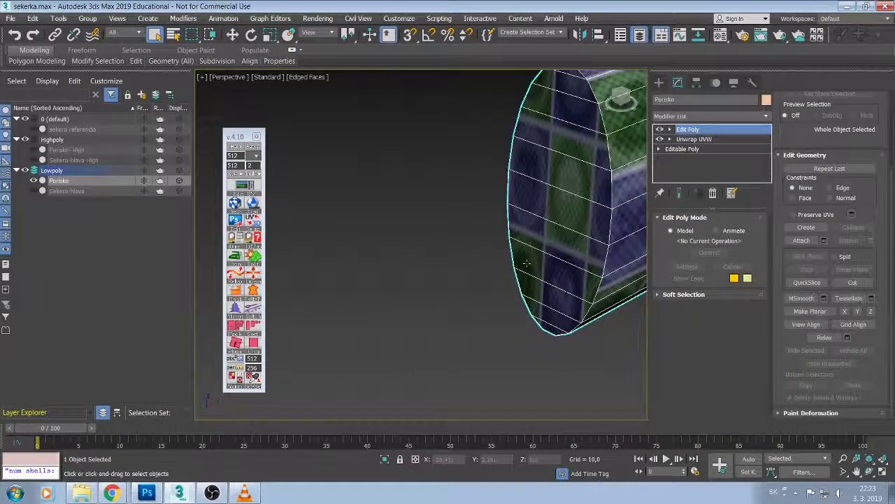
pyautogui.moveTo(526, 263)
pyautogui.keyDown('alt'); pyautogui.mouseDown(button='middle')
pyautogui.moveTo(512, 262)
pyautogui.moveTo(505, 273)
pyautogui.moveTo(559, 270)
pyautogui.moveTo(581, 286)
pyautogui.mouseUp(button='middle'); pyautogui.keyUp('alt')
pyautogui.moveTo(559, 252)
pyautogui.keyDown('alt'); pyautogui.mouseDown(button='middle')
pyautogui.moveTo(452, 250)
pyautogui.moveTo(396, 230)
pyautogui.mouseUp(button='middle'); pyautogui.keyUp('alt')
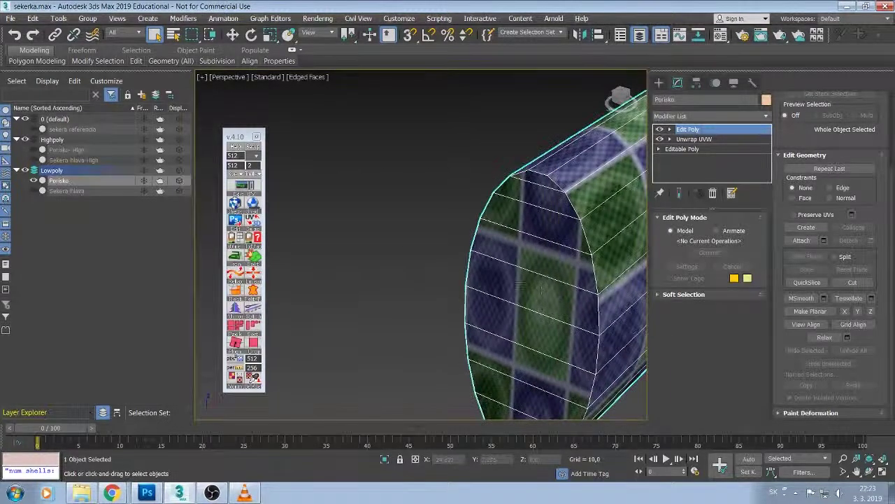
pyautogui.scroll(2, 544, 291)
pyautogui.moveTo(593, 305)
pyautogui.keyDown('alt'); pyautogui.mouseDown(button='middle')
pyautogui.moveTo(452, 235)
pyautogui.moveTo(462, 210)
pyautogui.mouseUp(button='middle'); pyautogui.keyUp('alt')
pyautogui.click(713, 193)
# In the UV editor, switch to Element selection and select the small end-cap UV island.
pyautogui.click(825, 417)
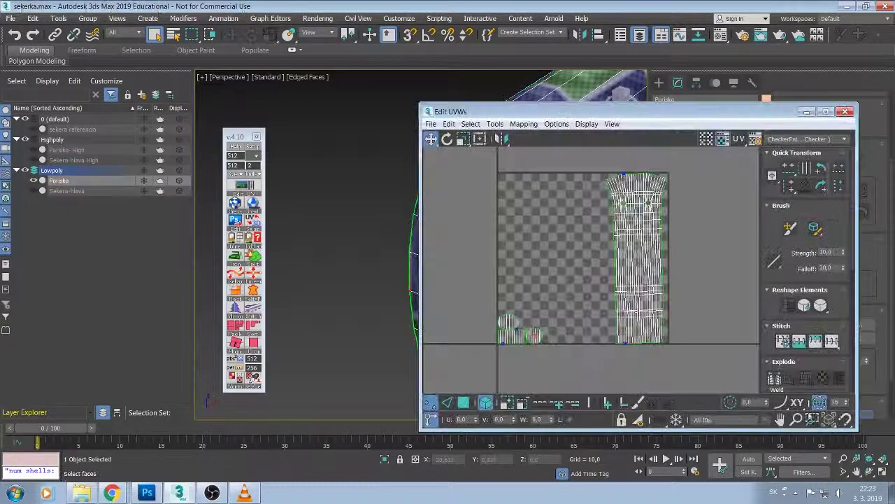
pyautogui.click(511, 324)
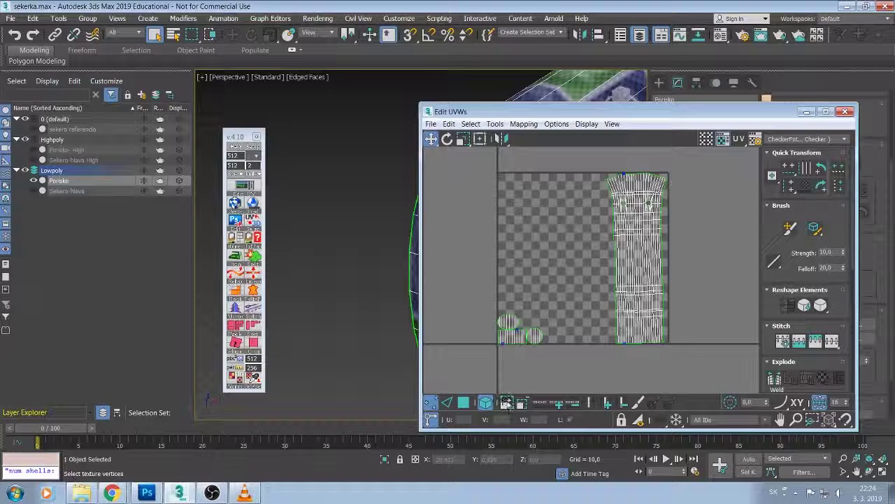
pyautogui.click(485, 401)
pyautogui.click(532, 336)
pyautogui.scroll(5, 640, 235)
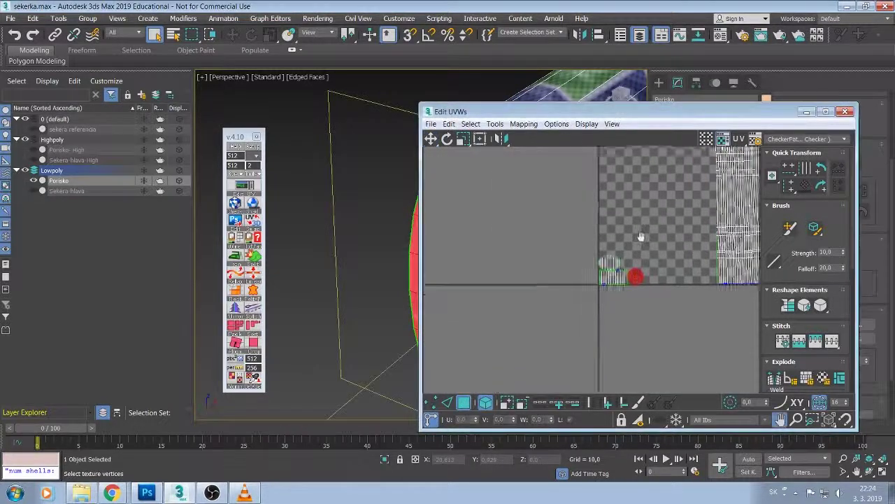
pyautogui.moveTo(615, 112); pyautogui.dragTo(604, 148)
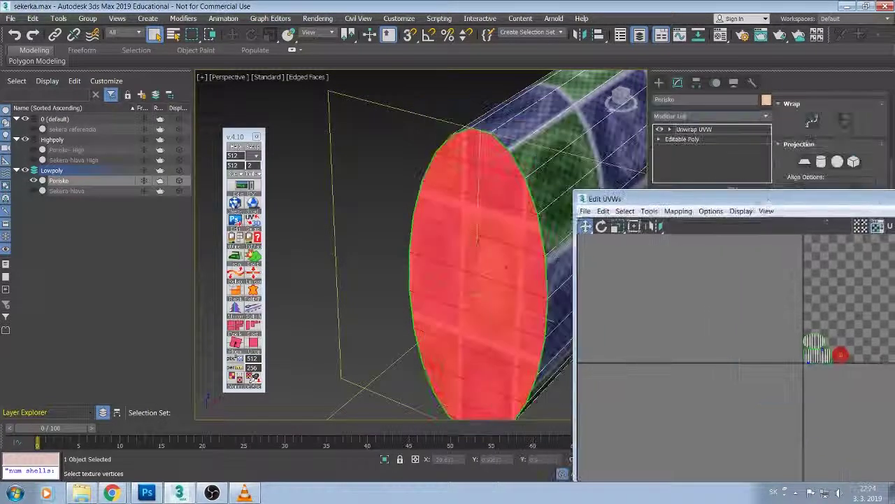
pyautogui.scroll(2, 715, 369)
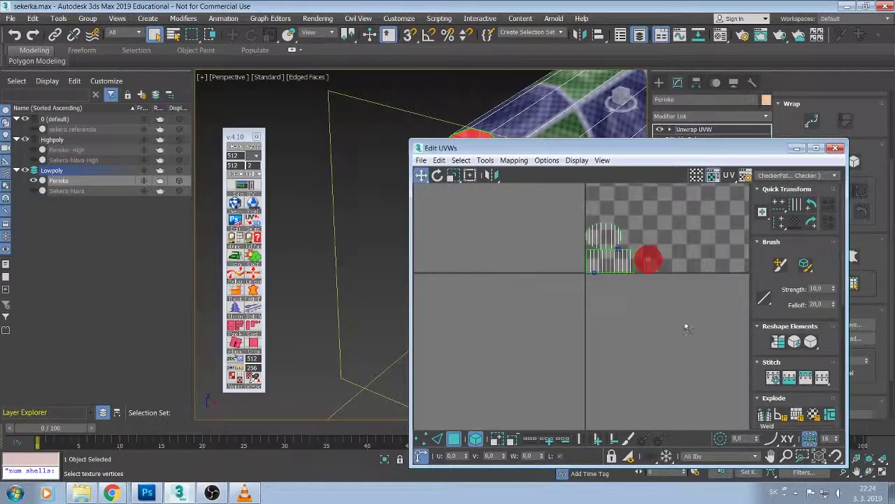
pyautogui.moveTo(687, 328); pyautogui.dragTo(664, 354, button='middle')
pyautogui.scroll(2, 665, 355)
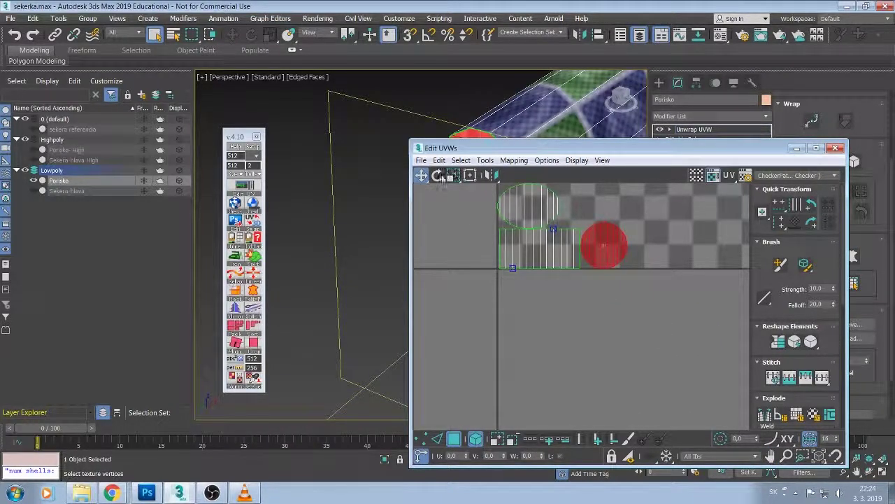
# Stretch the cap UV island horizontally until its checker squares look square.
pyautogui.moveTo(454, 174); pyautogui.dragTo(455, 191)
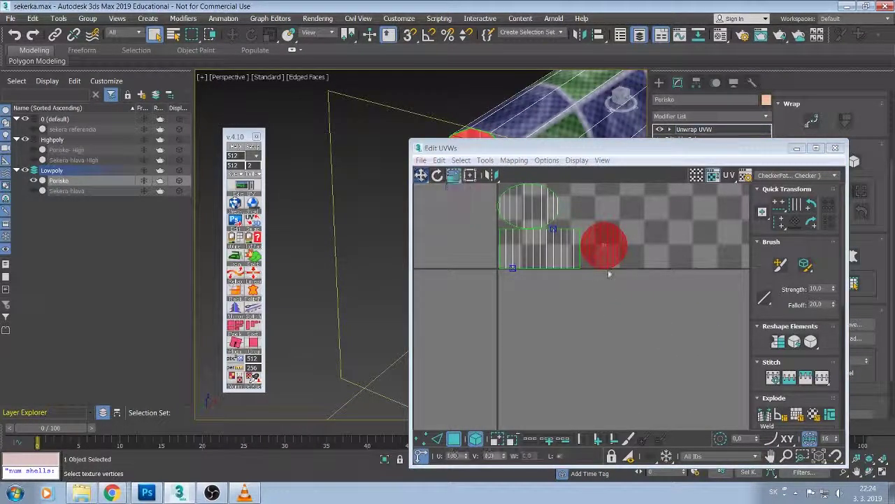
pyautogui.moveTo(616, 225)
pyautogui.mouseDown()
pyautogui.moveTo(651, 258)
pyautogui.moveTo(668, 253)
pyautogui.mouseUp()
pyautogui.moveTo(613, 148); pyautogui.dragTo(812, 133)
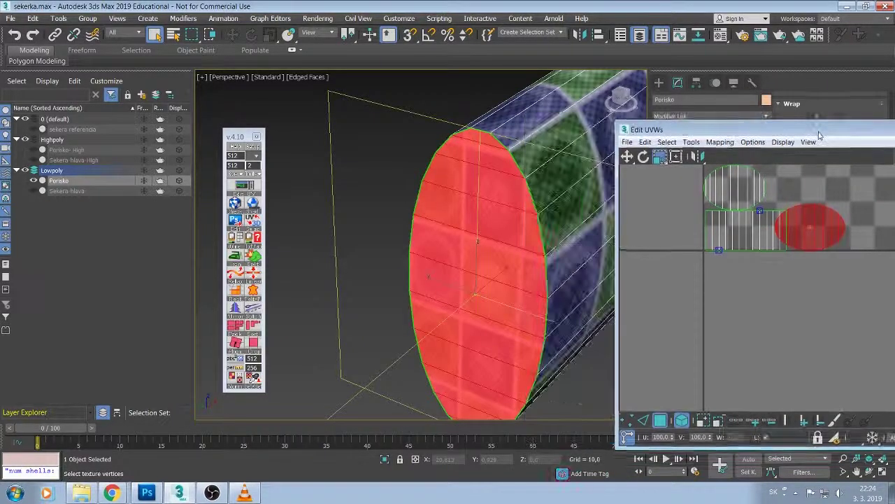
pyautogui.moveTo(811, 231); pyautogui.dragTo(828, 231)
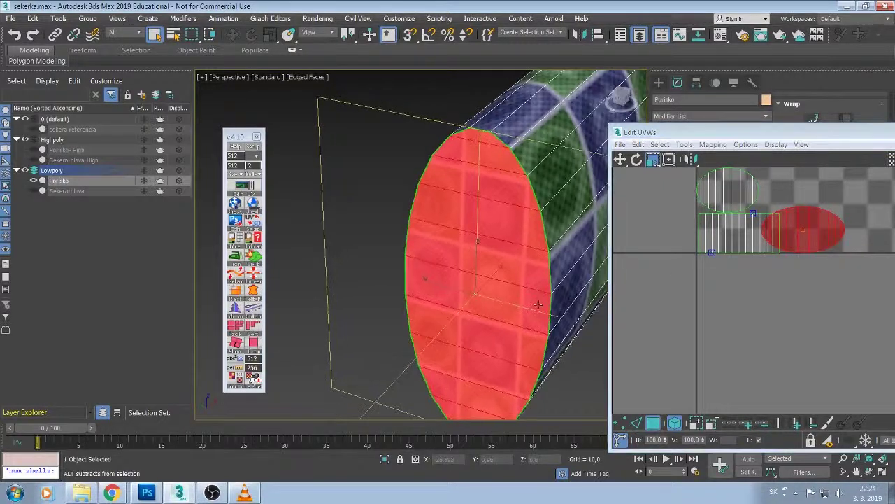
pyautogui.keyDown('alt'); pyautogui.moveTo(546, 280); pyautogui.dragTo(744, 273, button='middle'); pyautogui.keyUp('alt')
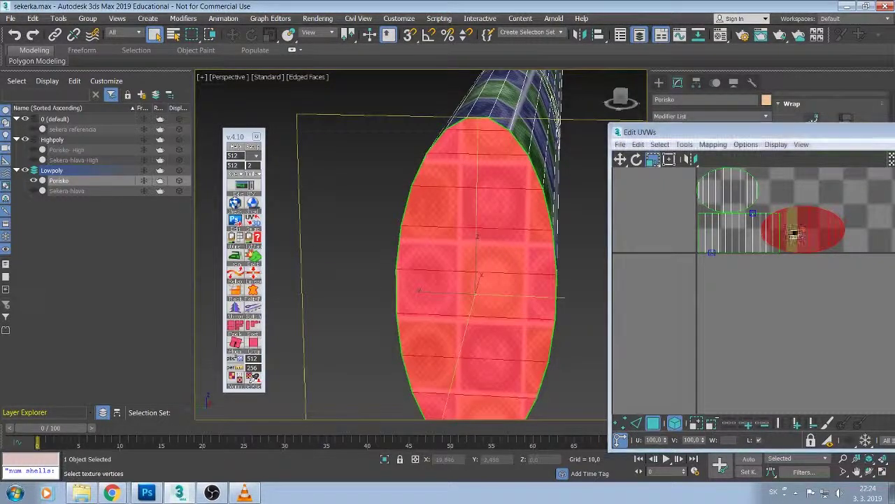
pyautogui.moveTo(788, 234); pyautogui.dragTo(791, 223)
pyautogui.click(655, 219)
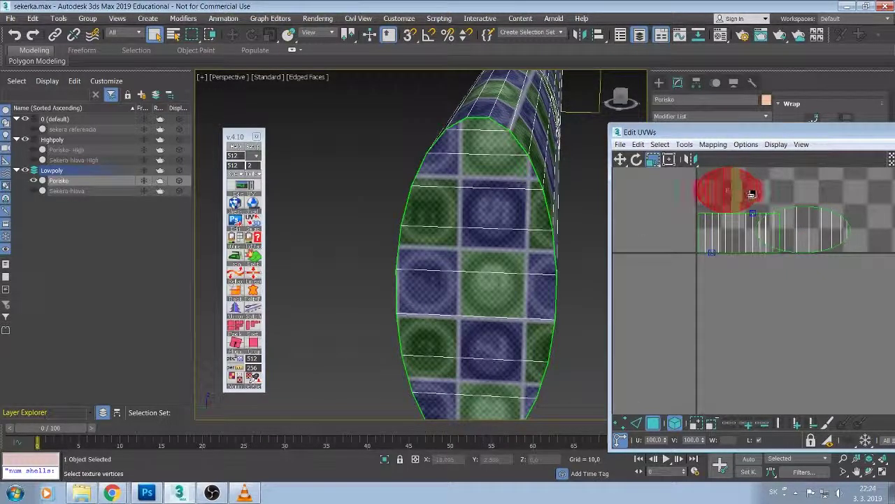
pyautogui.moveTo(752, 194); pyautogui.dragTo(788, 194)
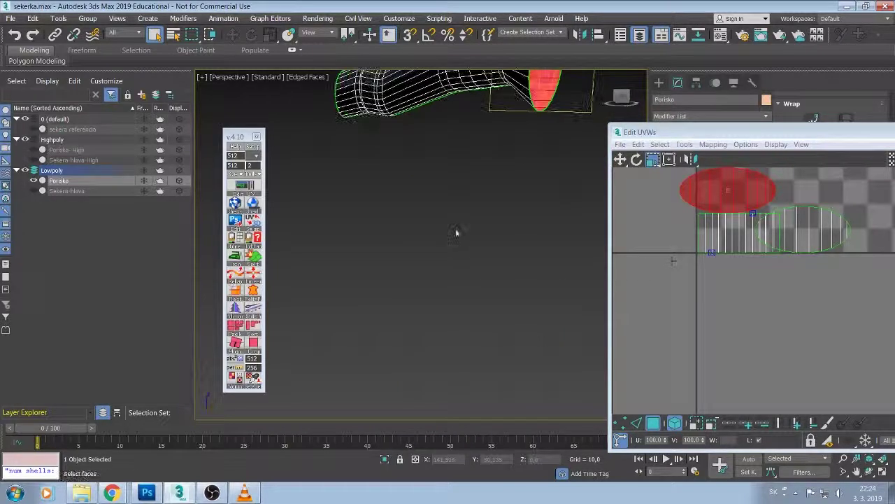
# Step back through previous views to frame the whole handle.
pyautogui.hotkey('shift', 'z')
pyautogui.hotkey('shift', 'z')
pyautogui.hotkey('shift', 'z')
pyautogui.hotkey('shift', 'z')
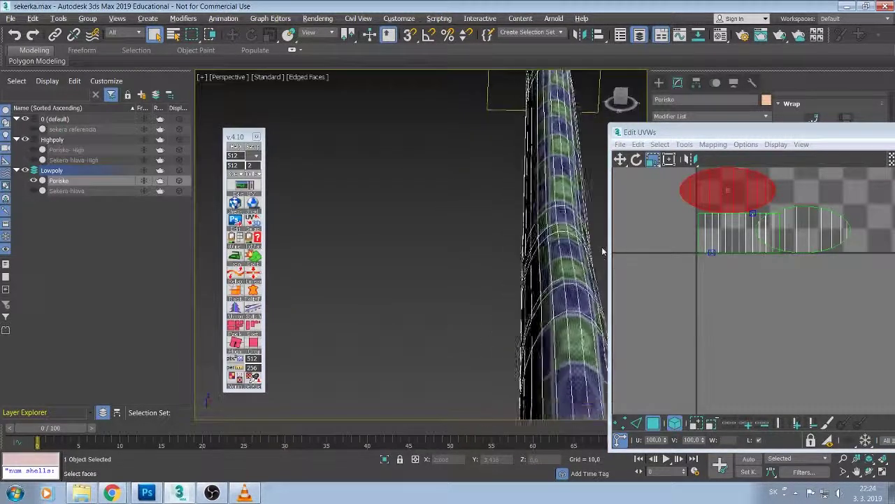
pyautogui.hotkey('shift', 'z')
pyautogui.hotkey('shift', 'z')
pyautogui.hotkey('shift', 'z')
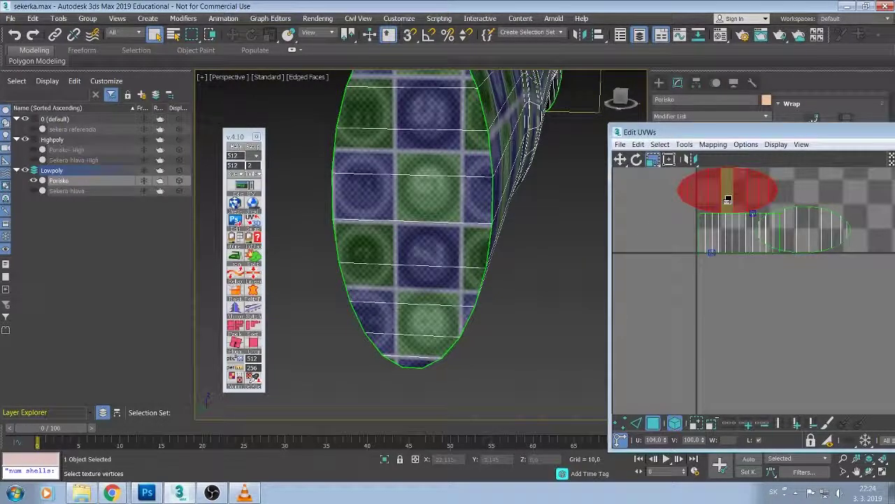
pyautogui.hotkey('shift', 'z')
pyautogui.hotkey('shift', 'z')
pyautogui.hotkey('shift', 'z')
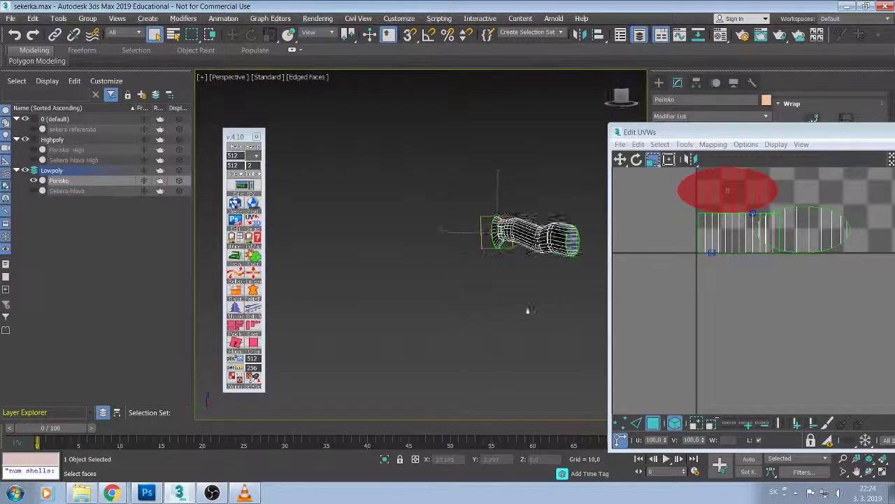
pyautogui.hotkey('shift', 'z')
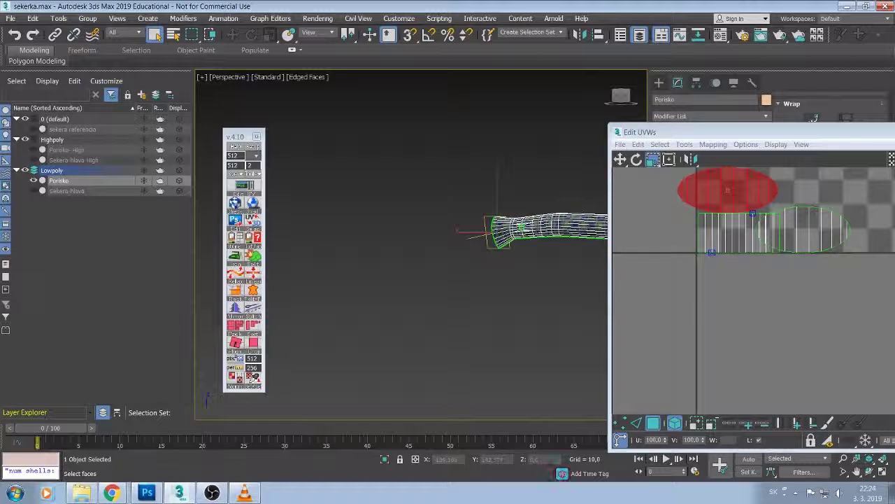
pyautogui.hotkey('shift', 'z')
# Clear the selection and marquee-select every UV shell of the handle.
pyautogui.click(679, 303)
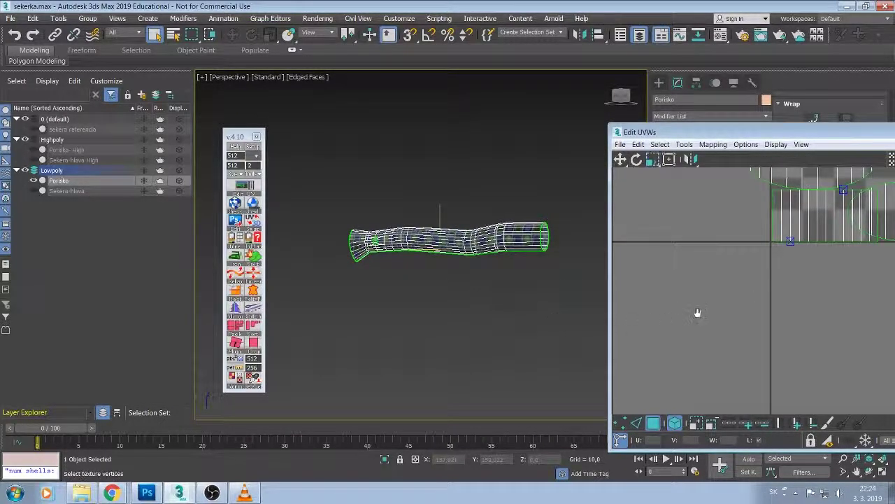
pyautogui.moveTo(697, 314); pyautogui.dragTo(674, 338, button='middle')
pyautogui.scroll(-5, 673, 339)
pyautogui.scroll(-2, 673, 343)
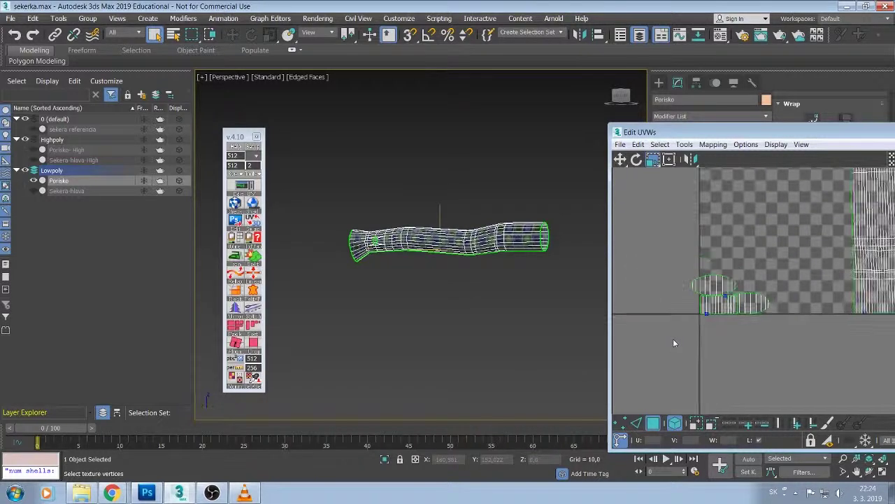
pyautogui.scroll(-2, 674, 342)
pyautogui.moveTo(656, 300); pyautogui.dragTo(733, 339)
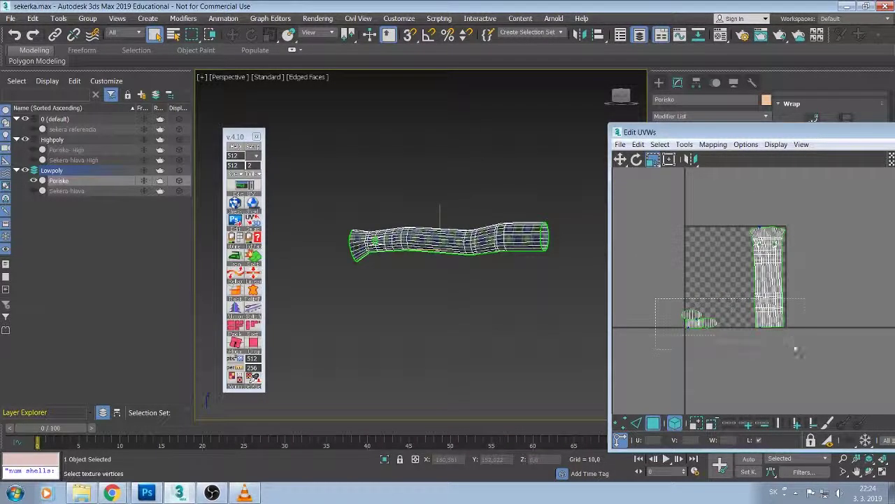
pyautogui.moveTo(796, 350); pyautogui.dragTo(798, 351)
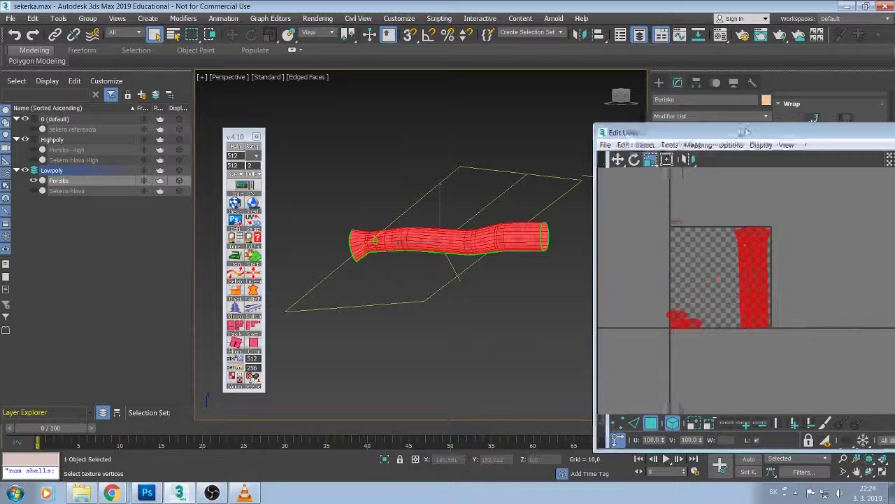
# Pack the selected shells inside the 0–1 square with Pack Normalize.
pyautogui.moveTo(754, 138); pyautogui.dragTo(601, 125)
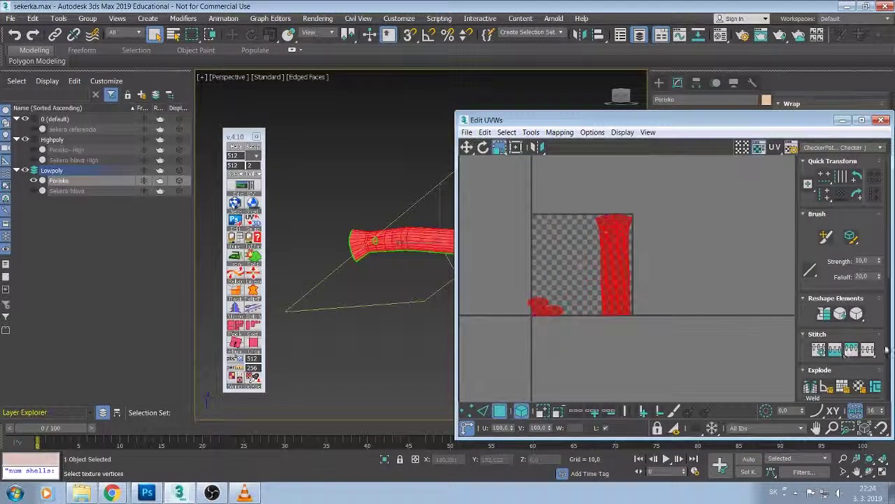
pyautogui.scroll(-2, 843, 356)
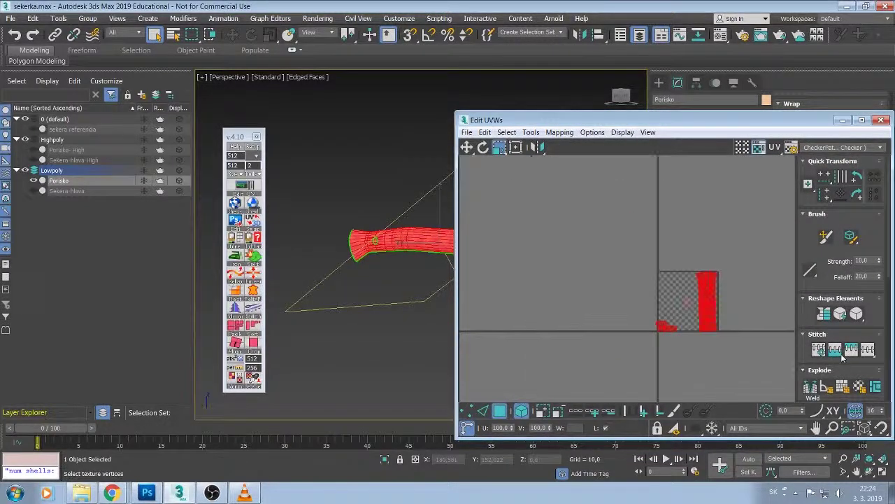
pyautogui.moveTo(887, 271); pyautogui.dragTo(891, 370)
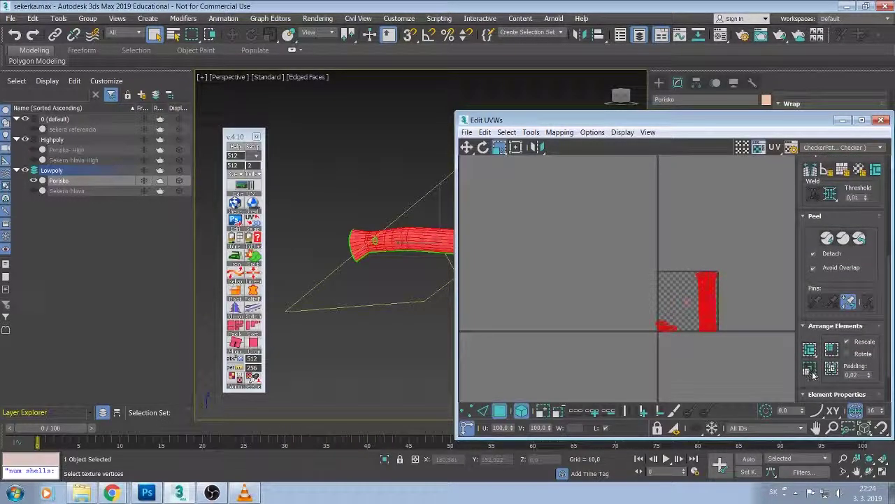
pyautogui.click(809, 349)
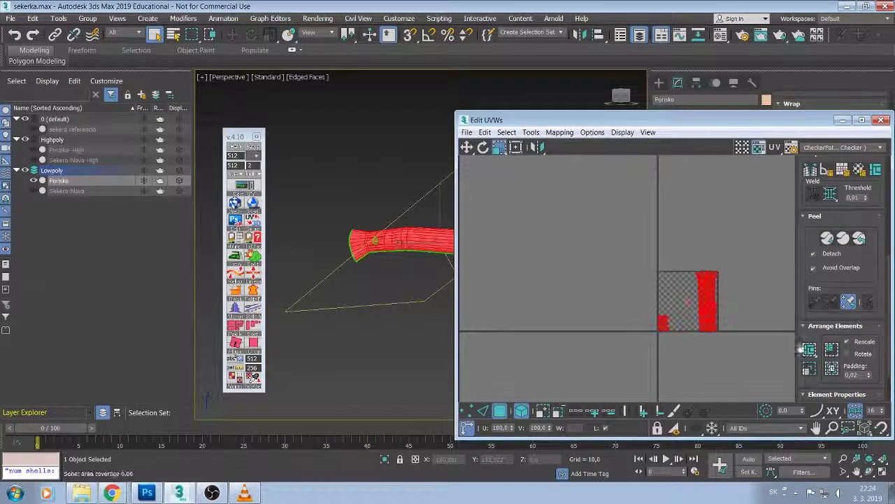
pyautogui.scroll(2, 660, 360)
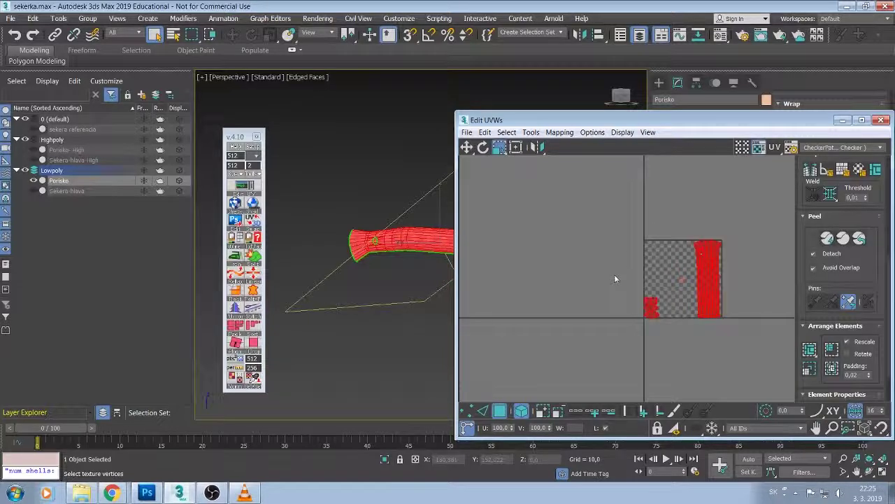
pyautogui.click(257, 179)
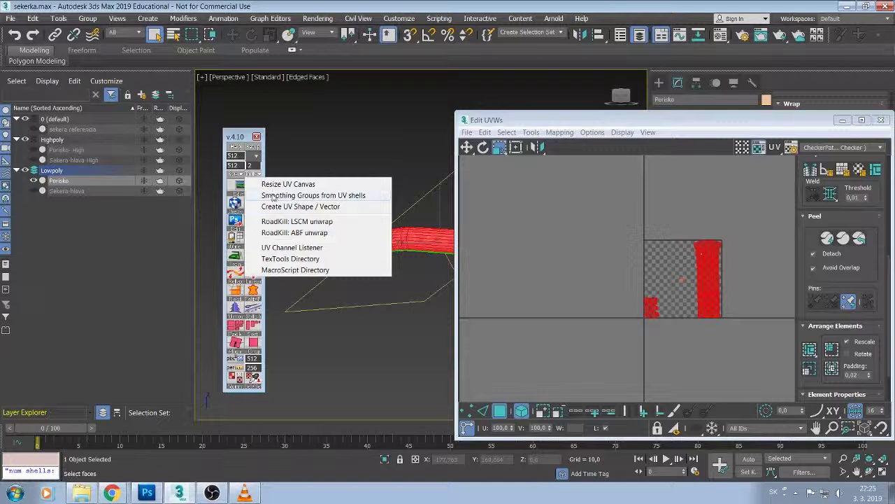
pyautogui.click(689, 132)
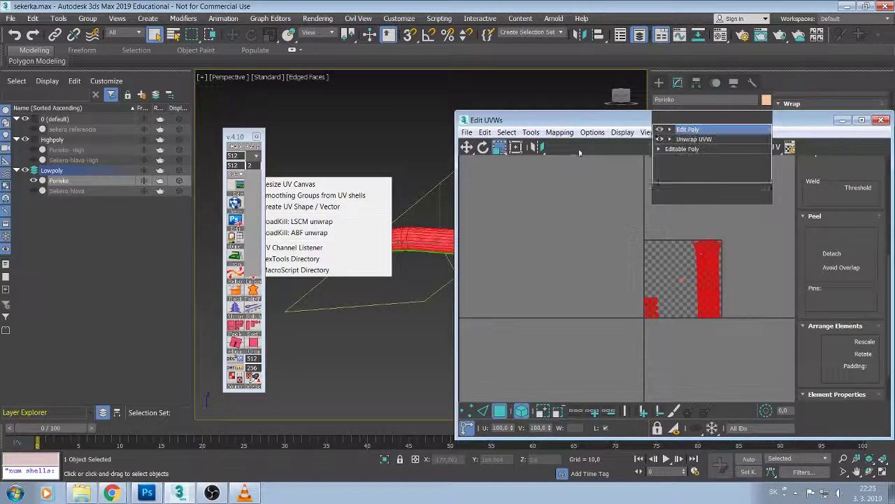
pyautogui.click(235, 208)
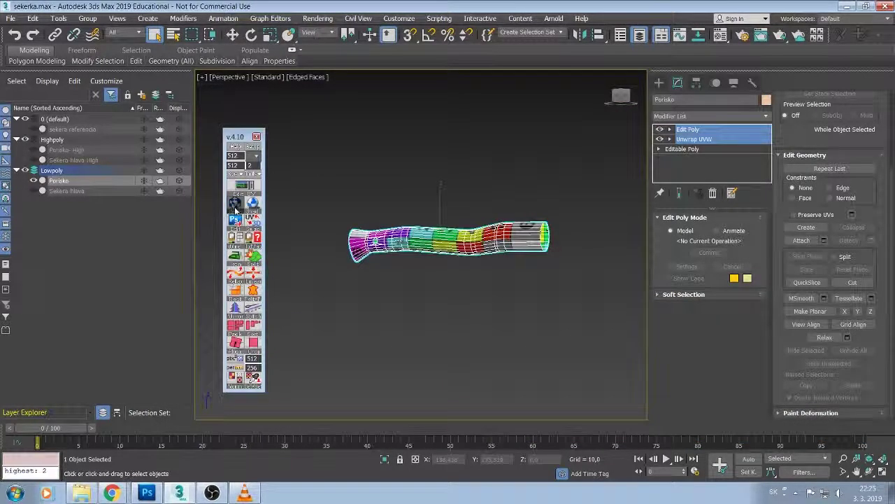
pyautogui.click(235, 208)
pyautogui.click(235, 208)
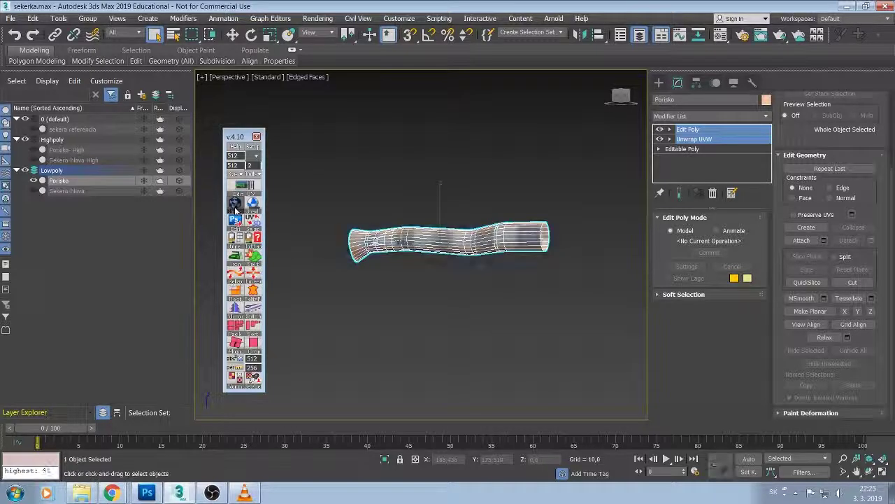
pyautogui.click(235, 208)
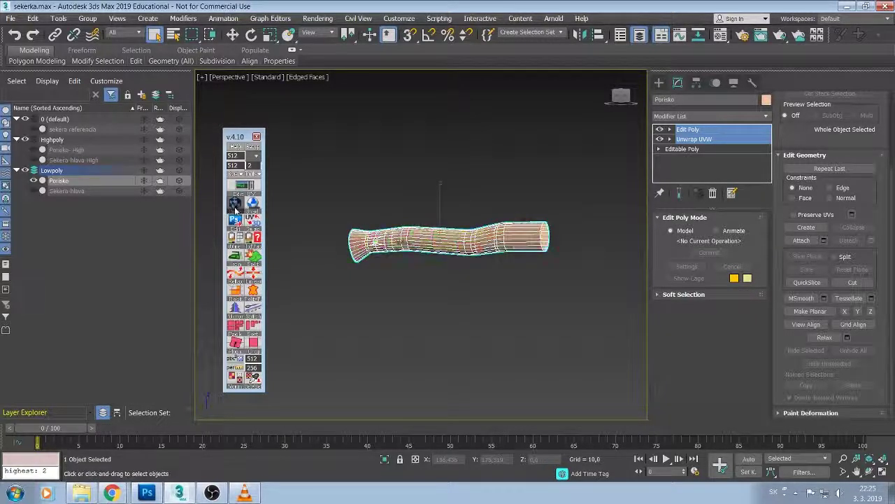
pyautogui.scroll(1, 379, 279)
pyautogui.scroll(3, 379, 279)
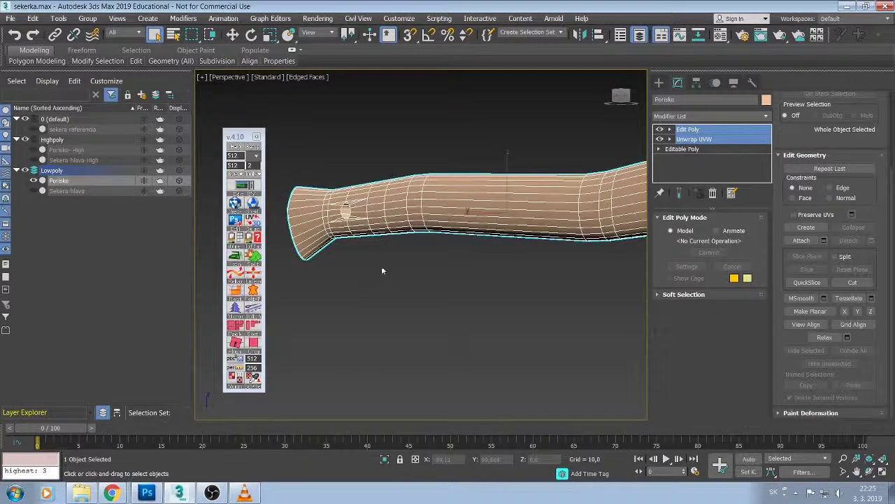
pyautogui.keyDown('alt'); pyautogui.moveTo(382, 266); pyautogui.dragTo(385, 253, button='middle'); pyautogui.keyUp('alt')
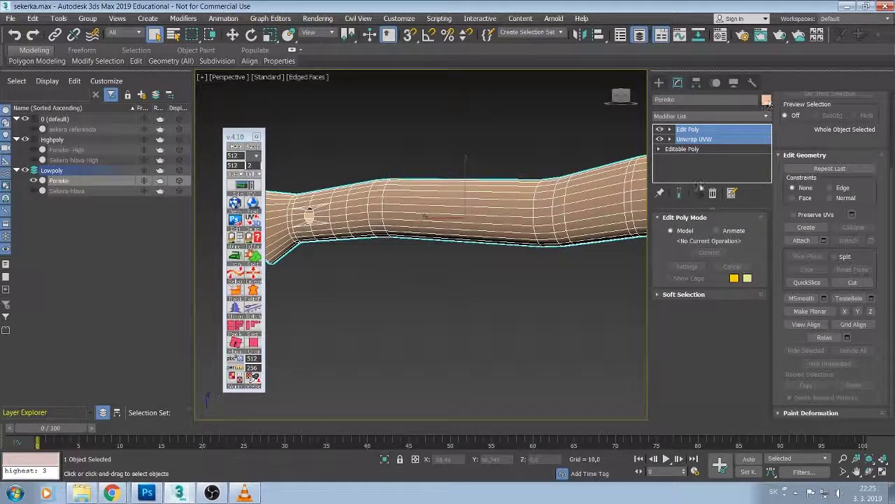
# Collapse all of the handle's modifiers into a single Editable Poly.
pyautogui.rightClick(720, 131)
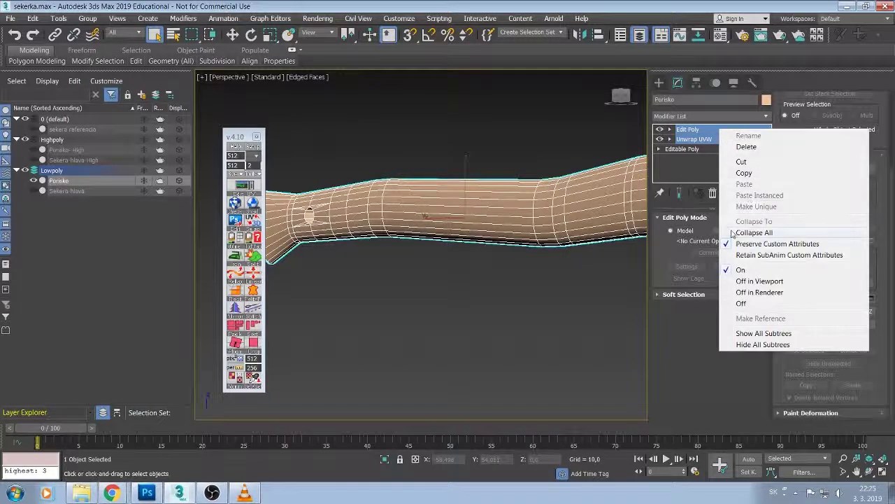
pyautogui.click(735, 233)
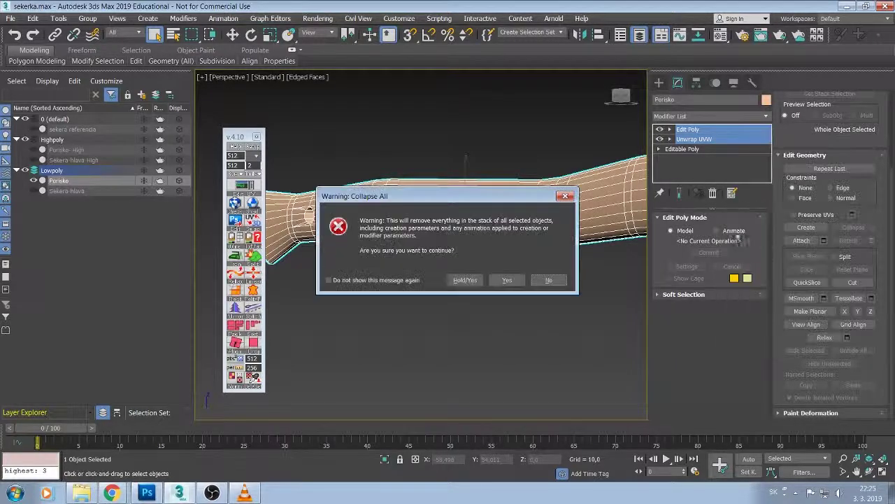
pyautogui.click(516, 279)
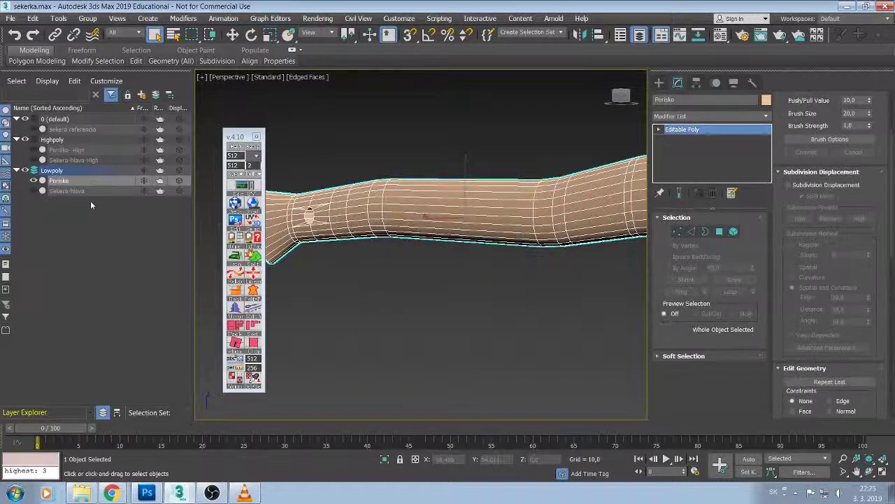
# Rename the handle Porisko-UW, then select the Sekera-hlava axe head.
pyautogui.doubleClick(77, 182)
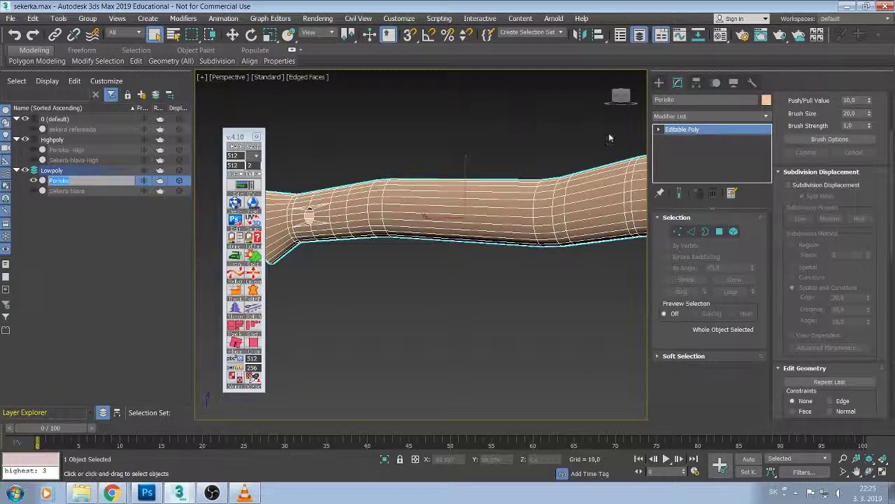
pyautogui.click(692, 99)
pyautogui.write('-UW')
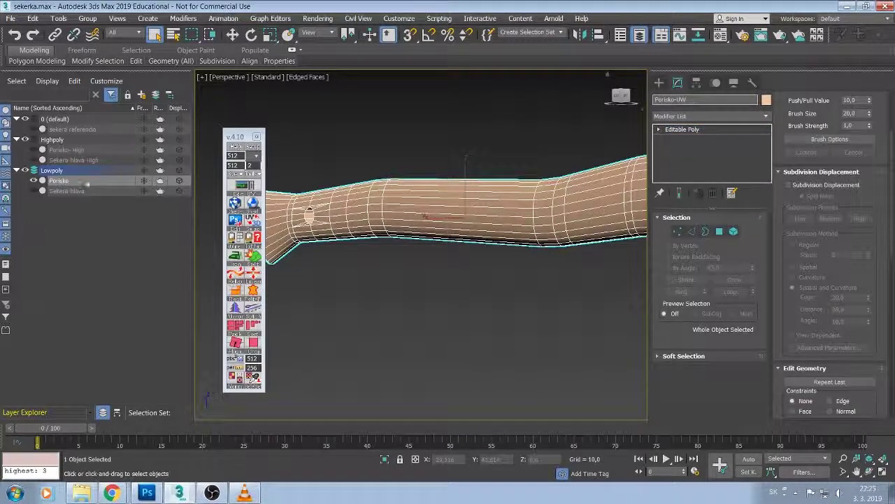
pyautogui.click(91, 193)
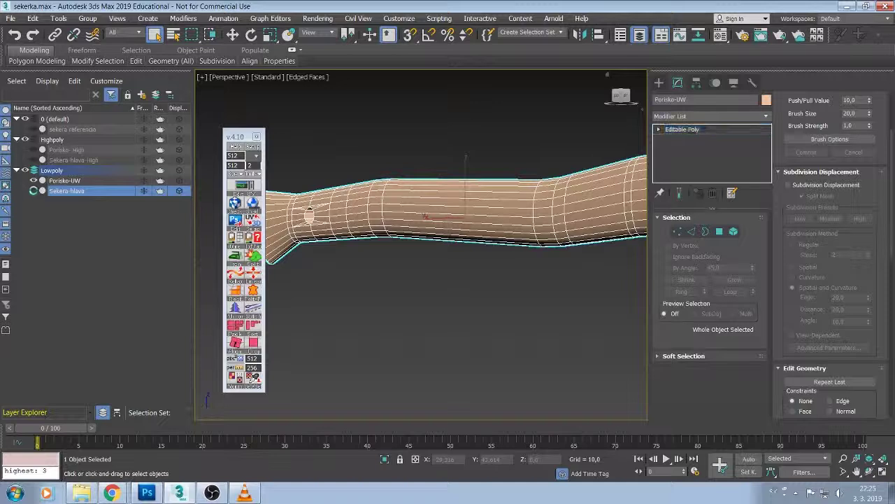
# Hide Porisko-UW and centre the Sekera-hlava axe head in the view.
pyautogui.click(32, 180)
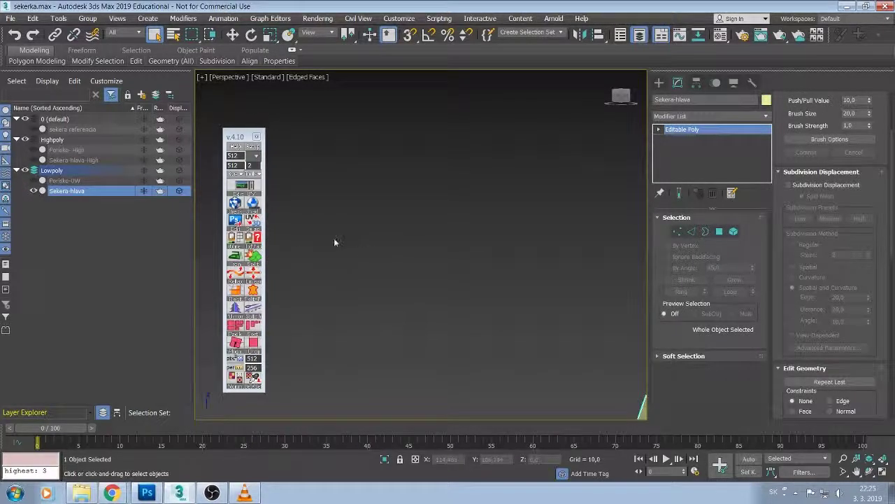
pyautogui.moveTo(397, 193)
pyautogui.mouseDown(button='middle')
pyautogui.moveTo(320, 206)
pyautogui.moveTo(270, 200)
pyautogui.mouseUp(button='middle')
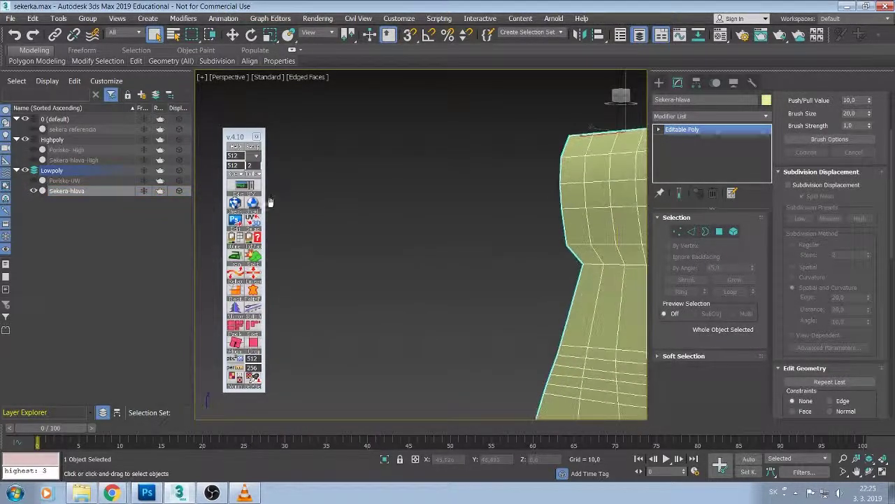
pyautogui.moveTo(427, 296)
pyautogui.mouseDown(button='middle')
pyautogui.moveTo(371, 269)
pyautogui.moveTo(473, 273)
pyautogui.moveTo(305, 251)
pyautogui.mouseUp(button='middle')
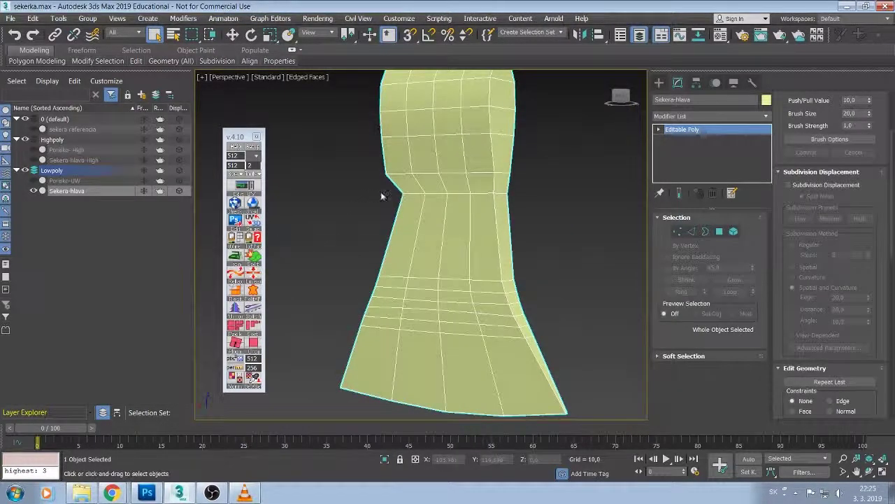
# Add an Unwrap UVW modifier to the axe head from the Modifier List.
pyautogui.click(766, 117)
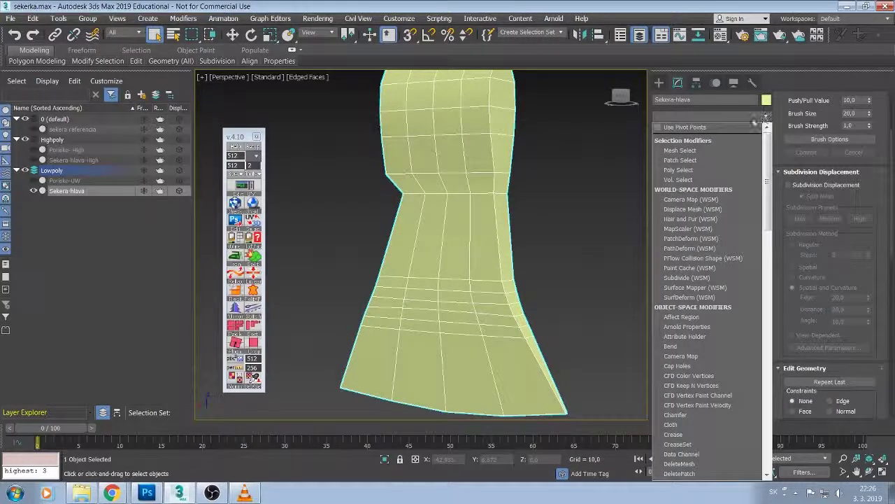
pyautogui.press('u')
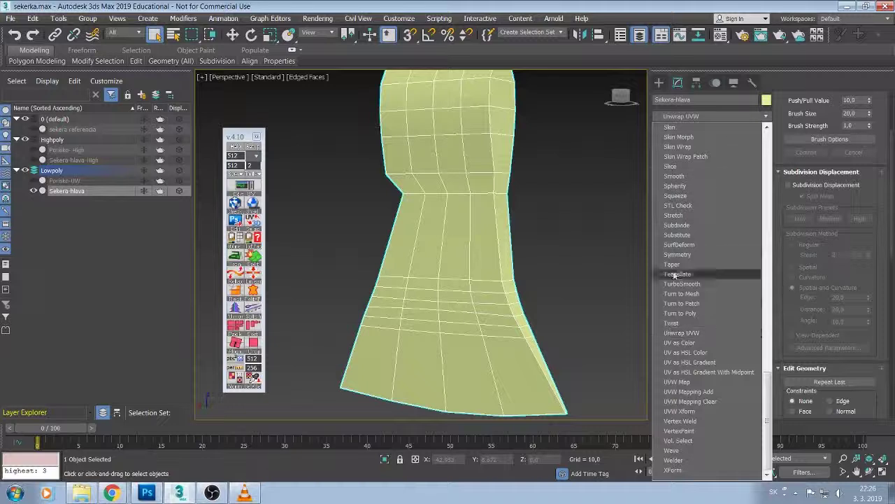
pyautogui.click(687, 333)
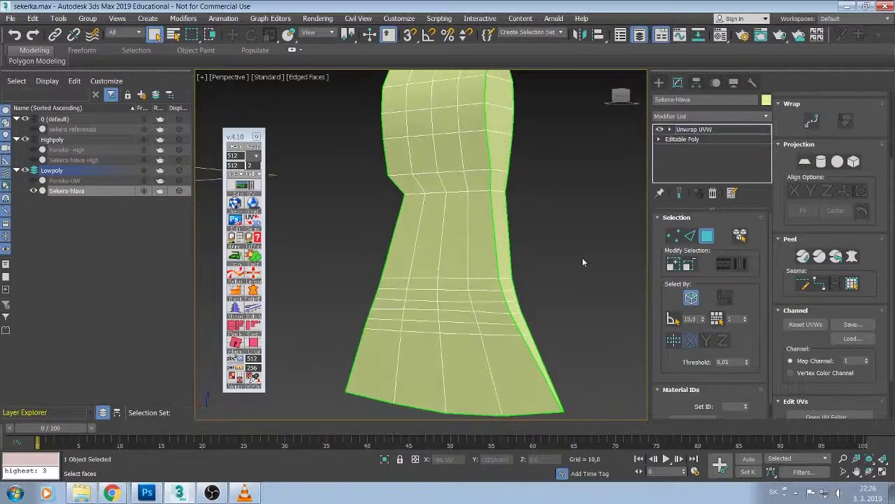
pyautogui.moveTo(582, 261)
pyautogui.keyDown('alt'); pyautogui.mouseDown(button='middle')
pyautogui.moveTo(521, 322)
pyautogui.moveTo(589, 291)
pyautogui.moveTo(550, 294)
pyautogui.moveTo(558, 294)
pyautogui.mouseUp(button='middle'); pyautogui.keyUp('alt')
pyautogui.moveTo(539, 257)
pyautogui.mouseDown(button='middle')
pyautogui.moveTo(554, 261)
pyautogui.moveTo(523, 266)
pyautogui.mouseUp(button='middle')
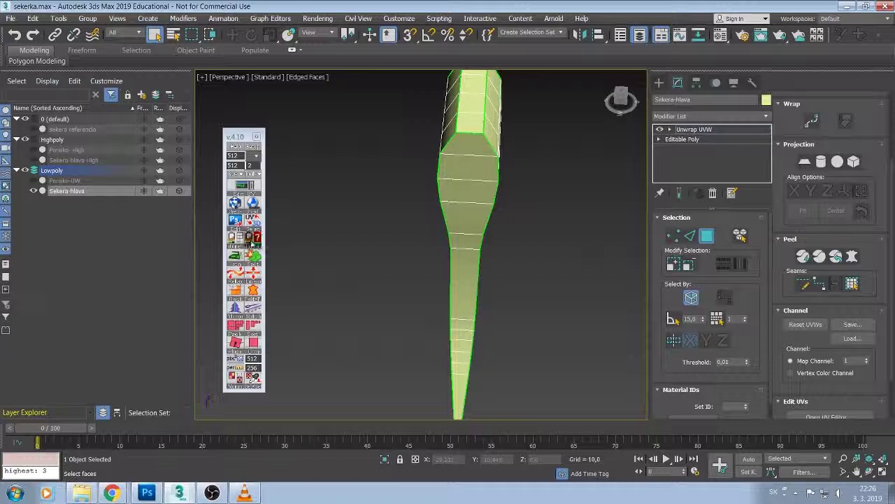
# Apply the TexTools checker pattern to the axe head, then open its UV editor.
pyautogui.click(241, 207)
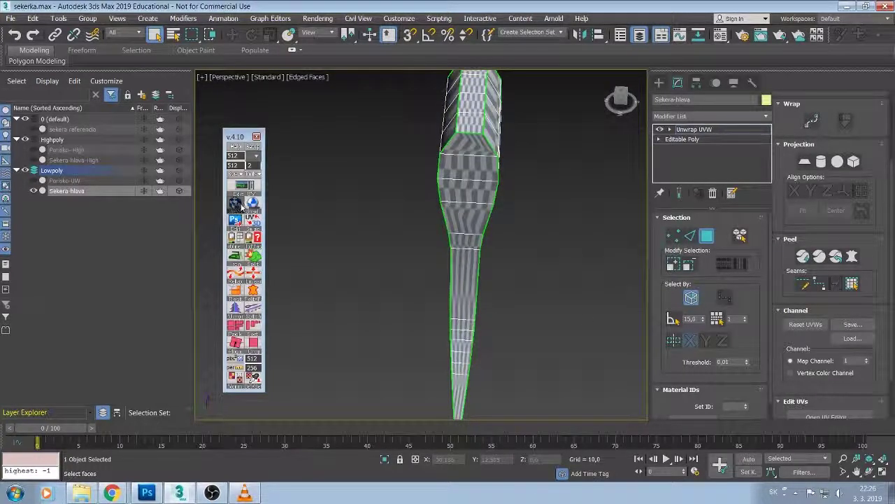
pyautogui.moveTo(343, 237)
pyautogui.keyDown('alt'); pyautogui.mouseDown(button='middle')
pyautogui.moveTo(371, 241)
pyautogui.moveTo(413, 226)
pyautogui.moveTo(347, 241)
pyautogui.mouseUp(button='middle'); pyautogui.keyUp('alt')
pyautogui.click(236, 208)
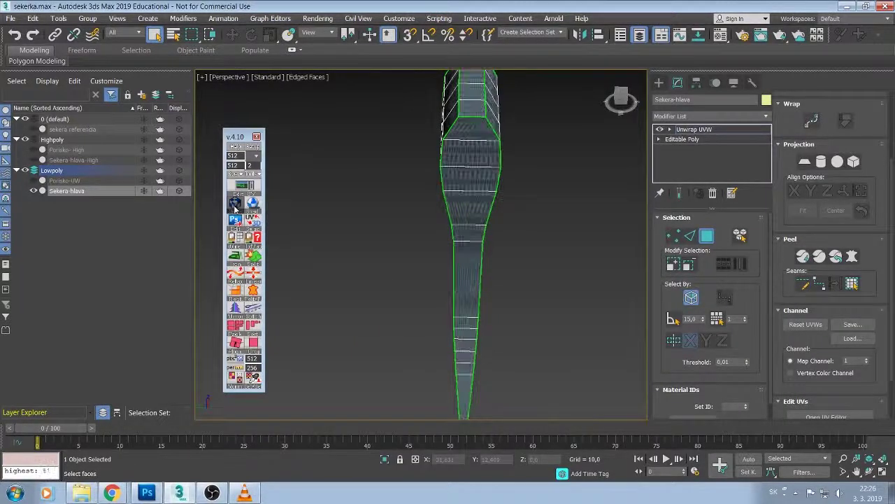
pyautogui.keyDown('alt'); pyautogui.moveTo(400, 236); pyautogui.dragTo(476, 224, button='middle'); pyautogui.keyUp('alt')
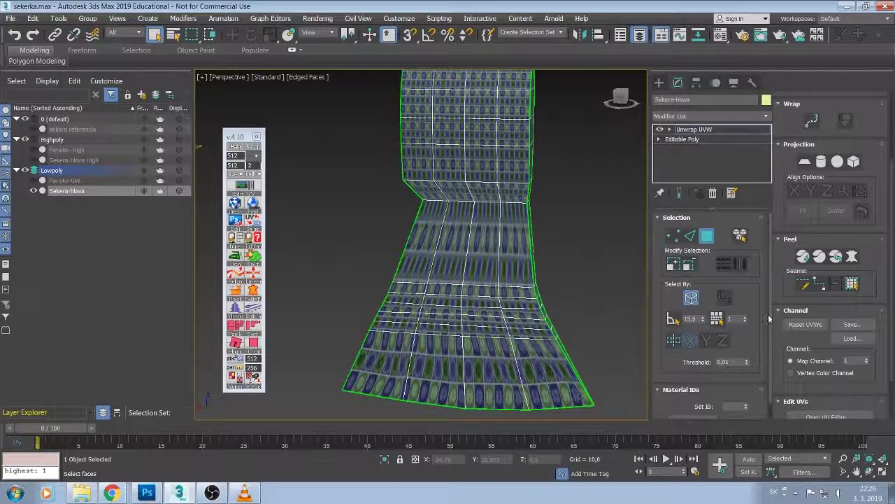
pyautogui.scroll(-3, 886, 318)
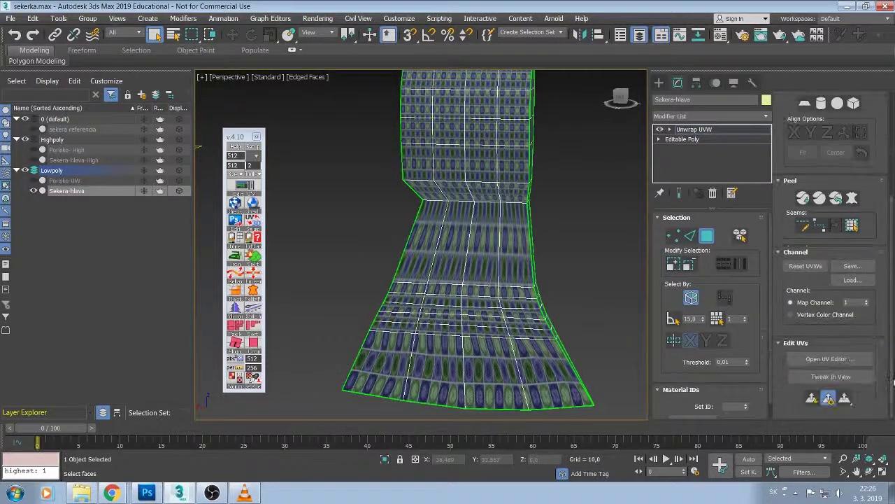
pyautogui.click(829, 360)
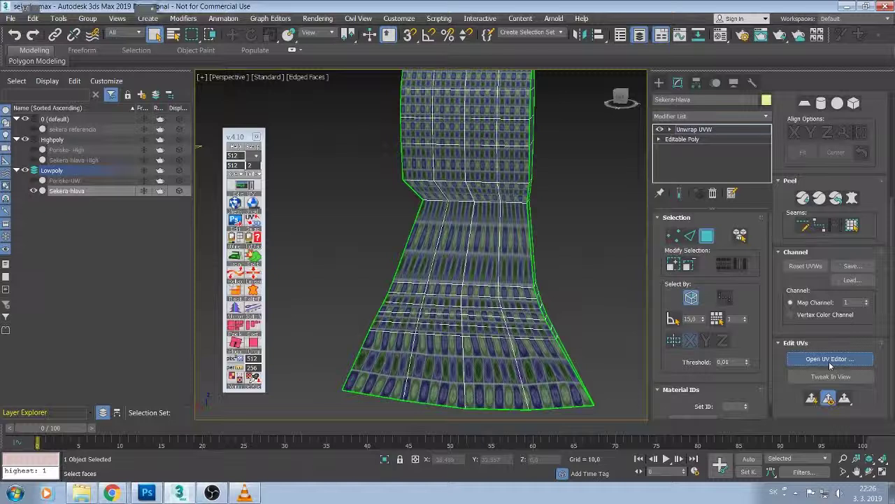
# Select all axe-head UVs, flatten them by polygon angle, and maximize Edit UVWs.
pyautogui.scroll(-3, 116, 196)
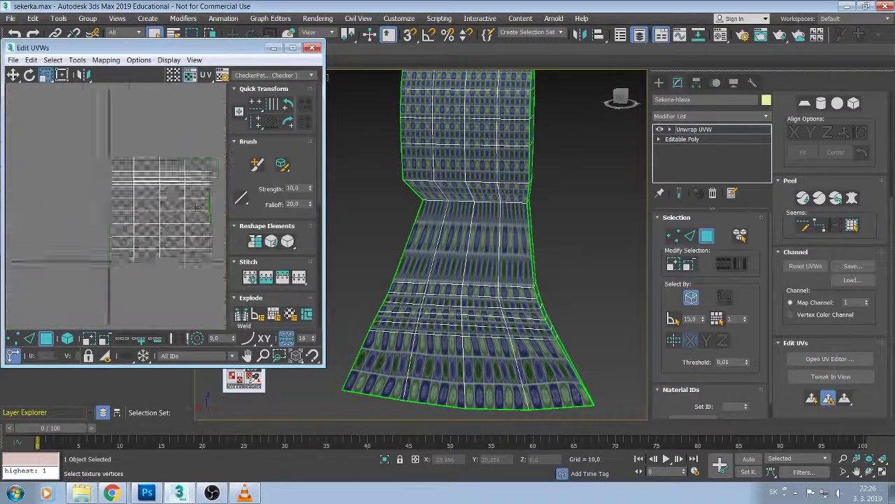
pyautogui.scroll(-2, 116, 196)
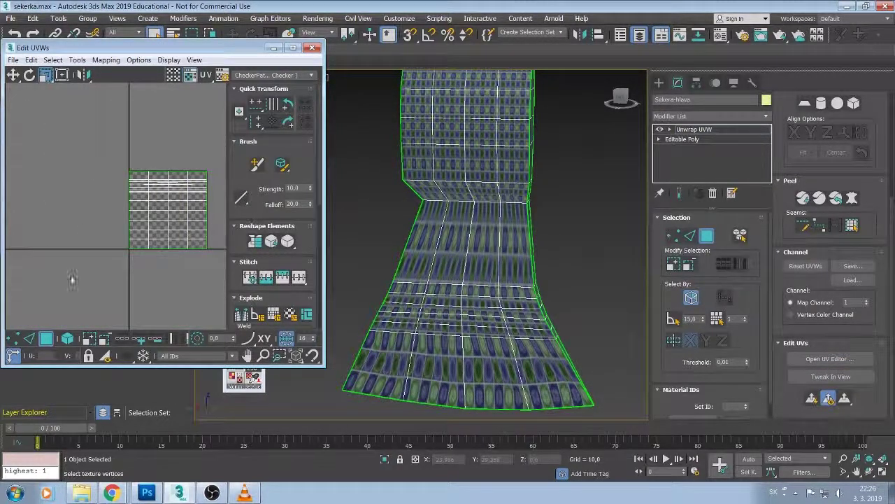
pyautogui.moveTo(108, 160)
pyautogui.mouseDown()
pyautogui.moveTo(223, 240)
pyautogui.moveTo(216, 265)
pyautogui.mouseUp()
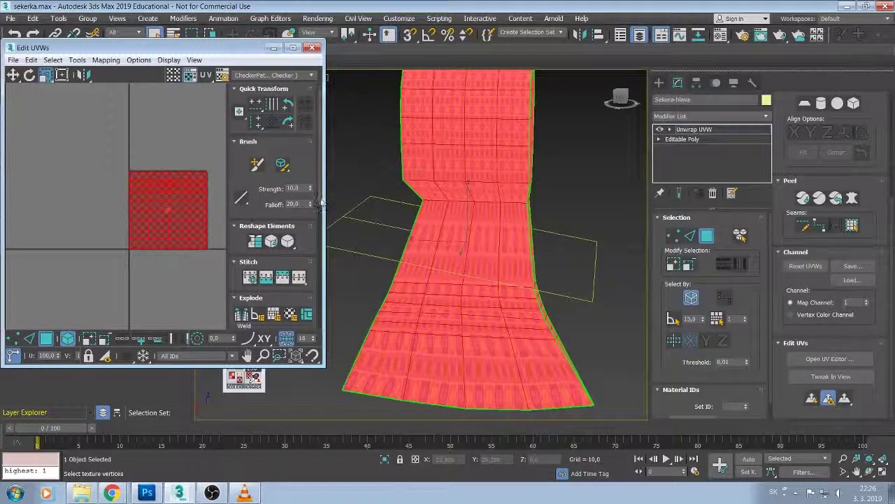
pyautogui.moveTo(322, 203); pyautogui.dragTo(322, 261)
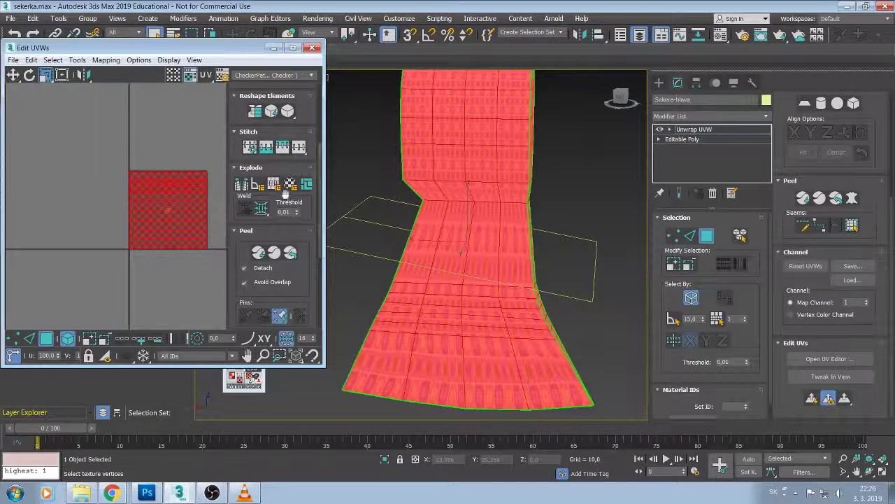
pyautogui.click(274, 183)
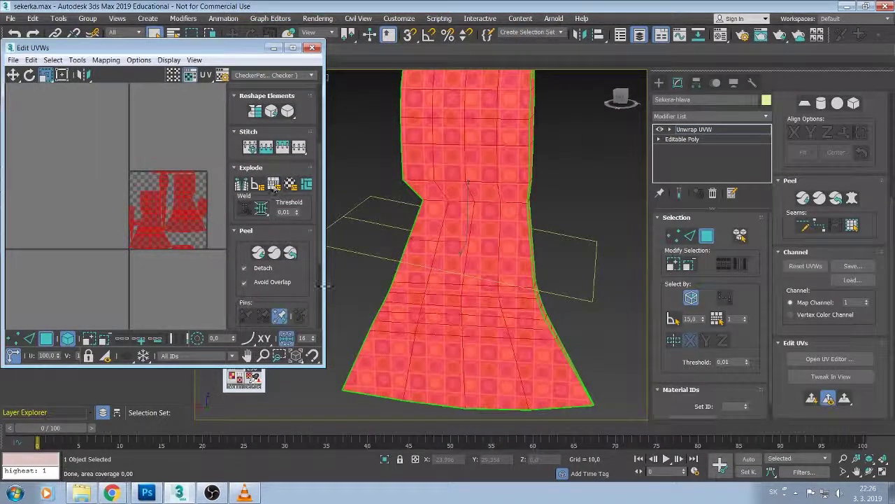
pyautogui.moveTo(377, 314)
pyautogui.keyDown('alt'); pyautogui.mouseDown(button='middle')
pyautogui.moveTo(447, 308)
pyautogui.moveTo(490, 279)
pyautogui.moveTo(326, 286)
pyautogui.moveTo(342, 238)
pyautogui.moveTo(307, 263)
pyautogui.mouseUp(button='middle'); pyautogui.keyUp('alt')
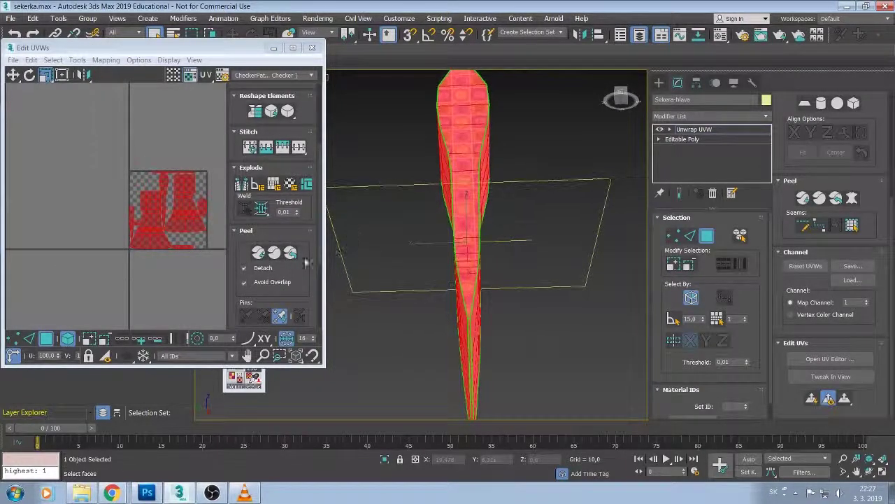
pyautogui.moveTo(150, 273); pyautogui.dragTo(186, 280, button='middle')
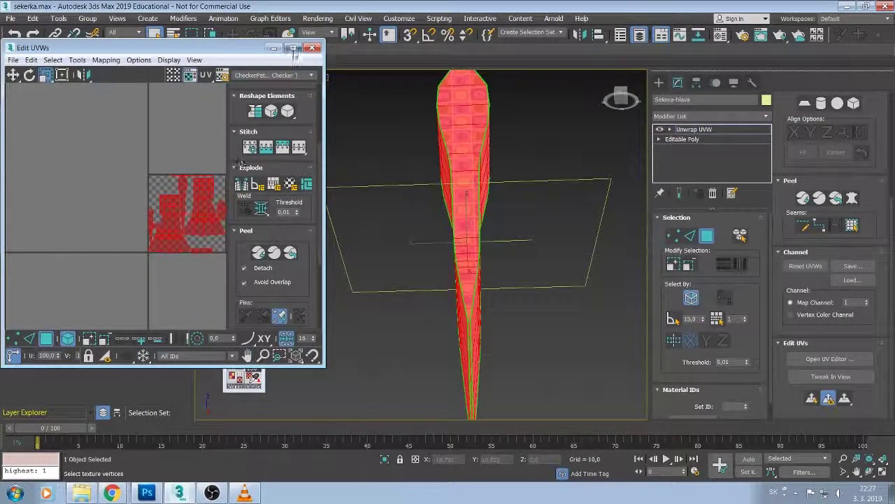
pyautogui.click(293, 48)
# Switch to vertex editing and pick the top edge of the thin left UV island.
pyautogui.scroll(3, 529, 312)
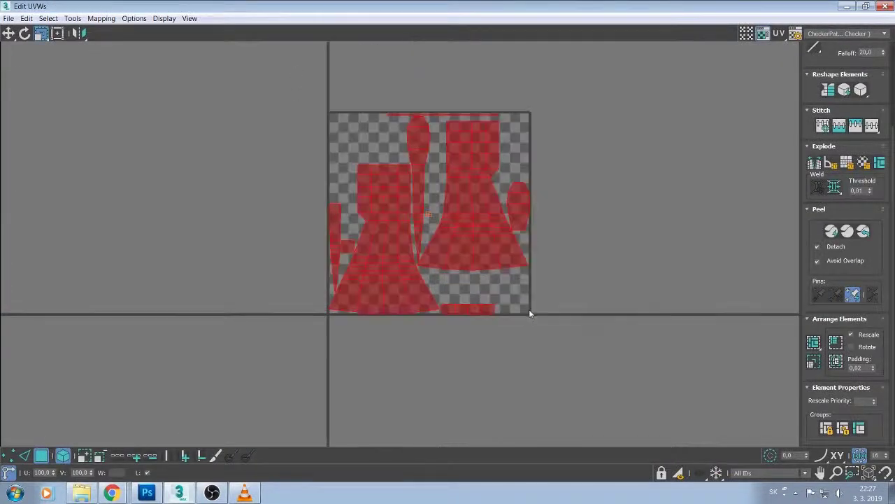
pyautogui.moveTo(529, 302)
pyautogui.mouseDown(button='middle')
pyautogui.moveTo(504, 338)
pyautogui.moveTo(502, 298)
pyautogui.moveTo(486, 292)
pyautogui.mouseUp(button='middle')
pyautogui.scroll(2, 510, 313)
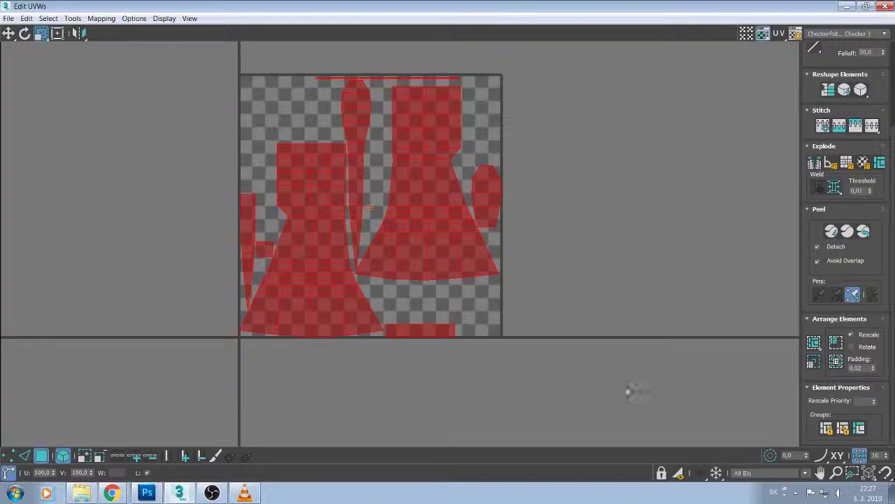
pyautogui.click(24, 456)
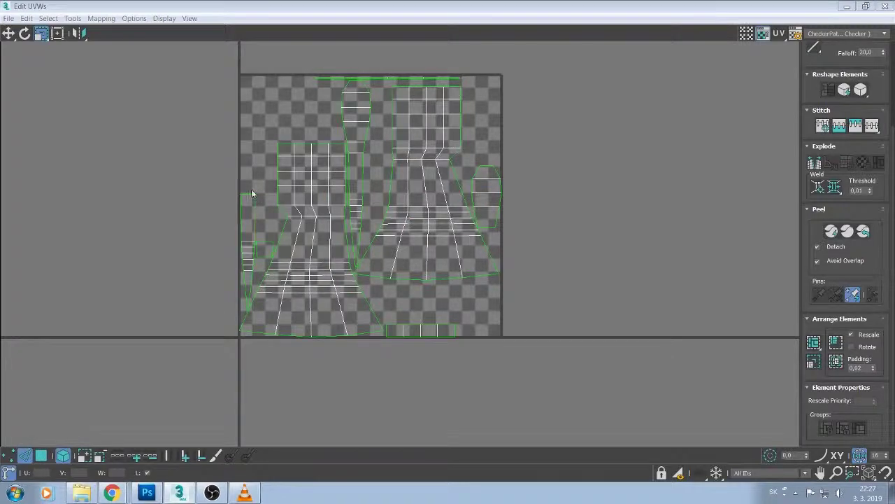
pyautogui.click(246, 194)
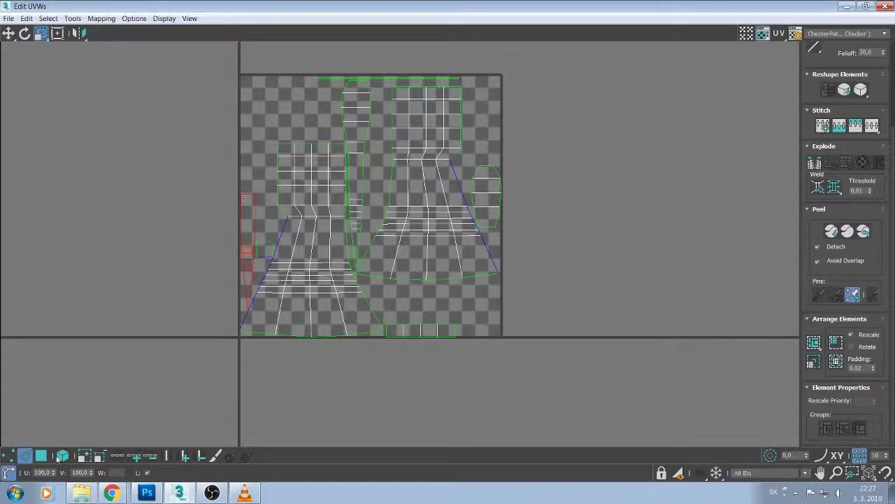
pyautogui.click(262, 159)
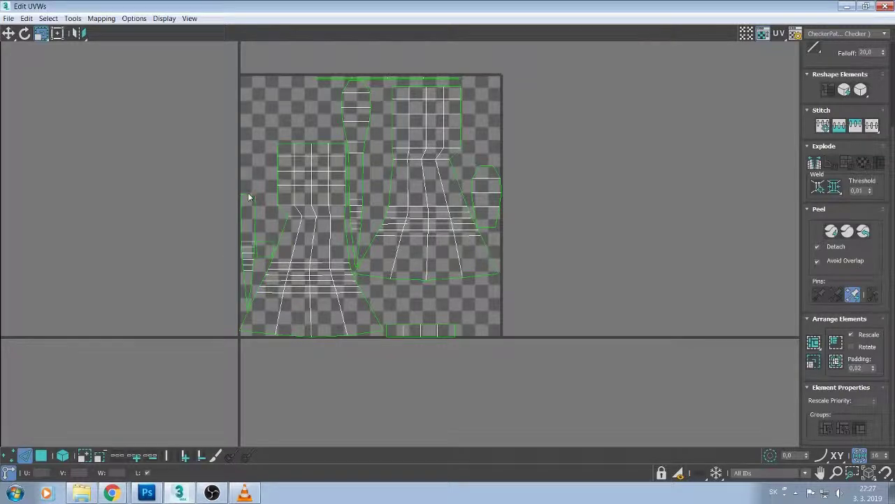
pyautogui.click(248, 193)
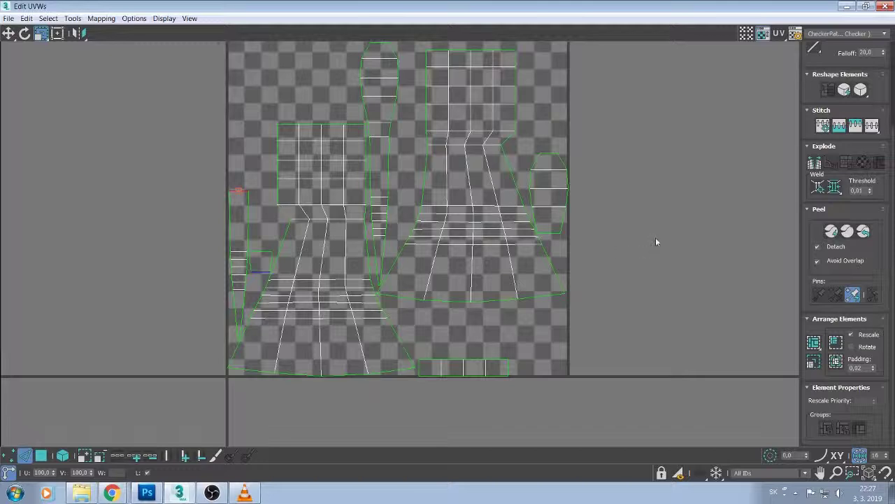
pyautogui.moveTo(655, 238); pyautogui.dragTo(619, 290, button='middle')
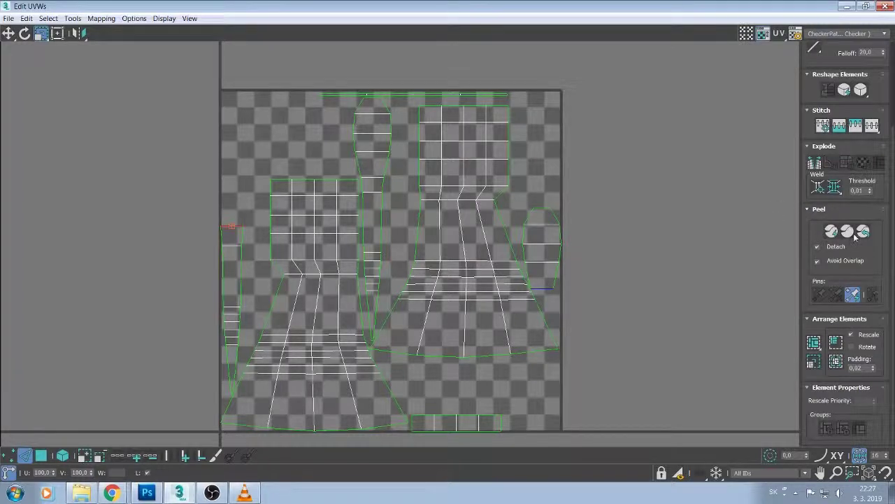
# Stitch the small oval island onto the thin left strip with Stitch: Custom.
pyautogui.click(877, 127)
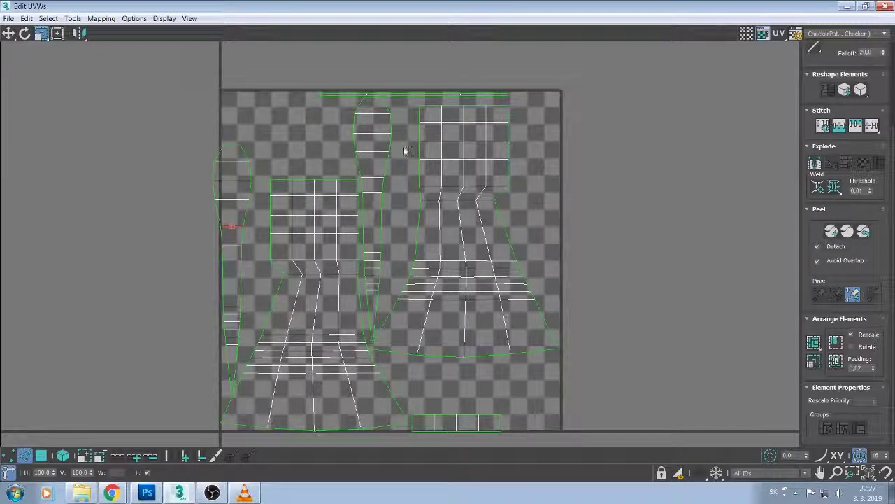
pyautogui.moveTo(406, 151); pyautogui.dragTo(389, 211, button='middle')
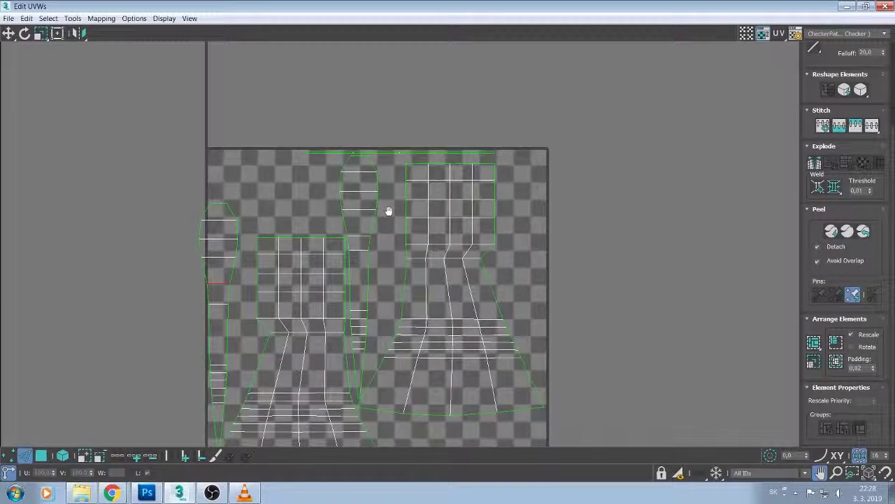
pyautogui.scroll(3, 388, 179)
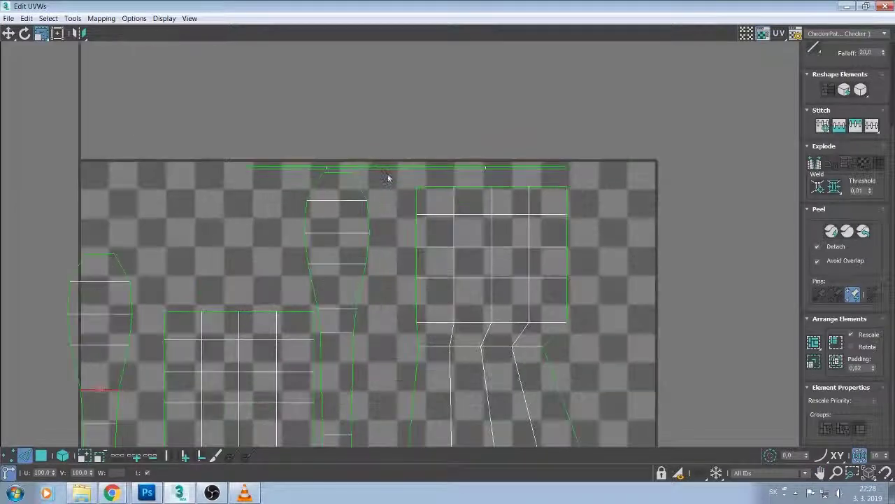
# Loop-select the long top edge and stitch it to its matching shell.
pyautogui.click(388, 168)
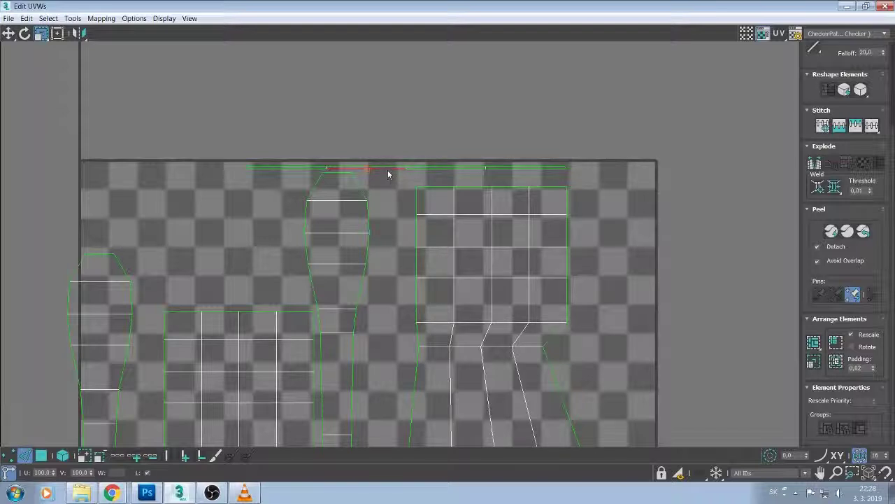
pyautogui.doubleClick(448, 169)
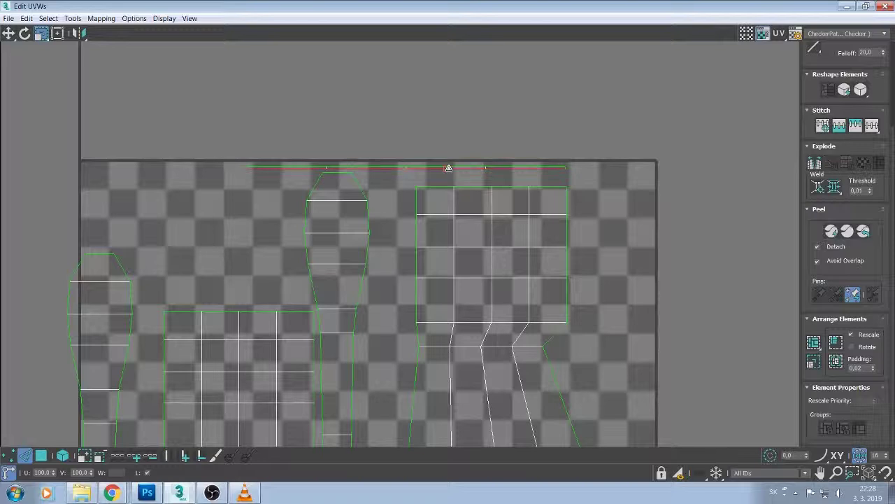
pyautogui.moveTo(625, 238); pyautogui.dragTo(625, 194, button='middle')
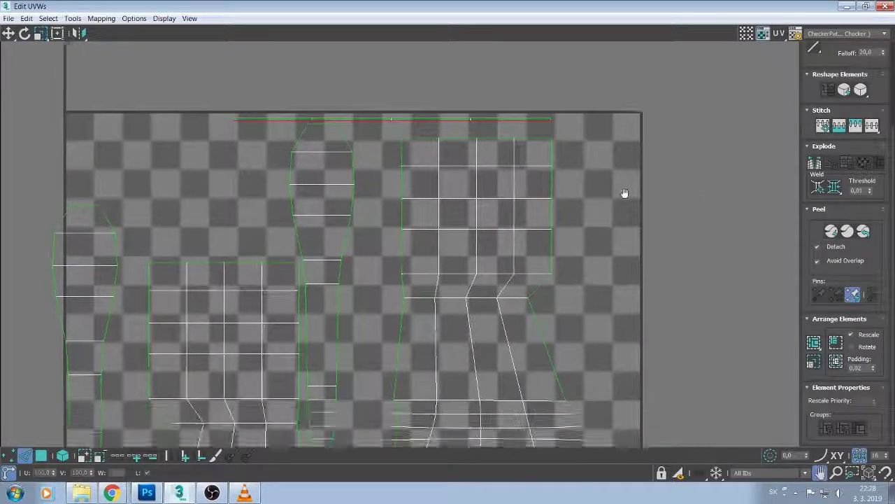
pyautogui.scroll(-2, 615, 187)
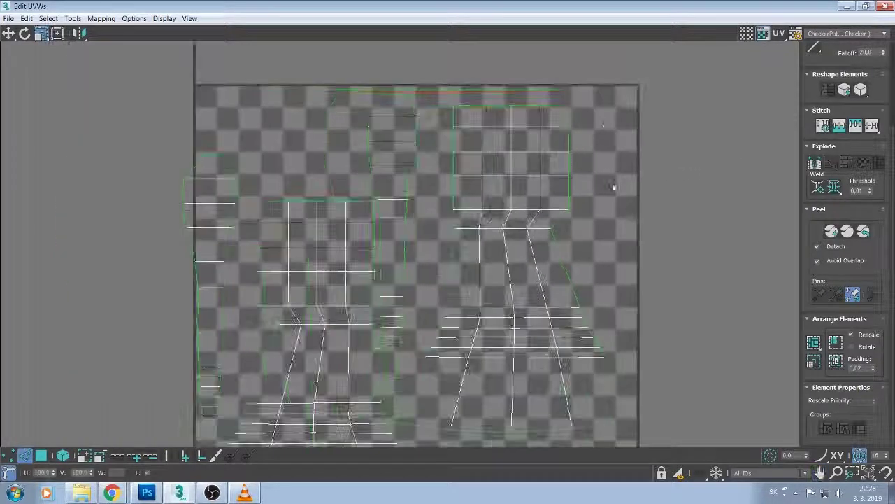
pyautogui.click(871, 126)
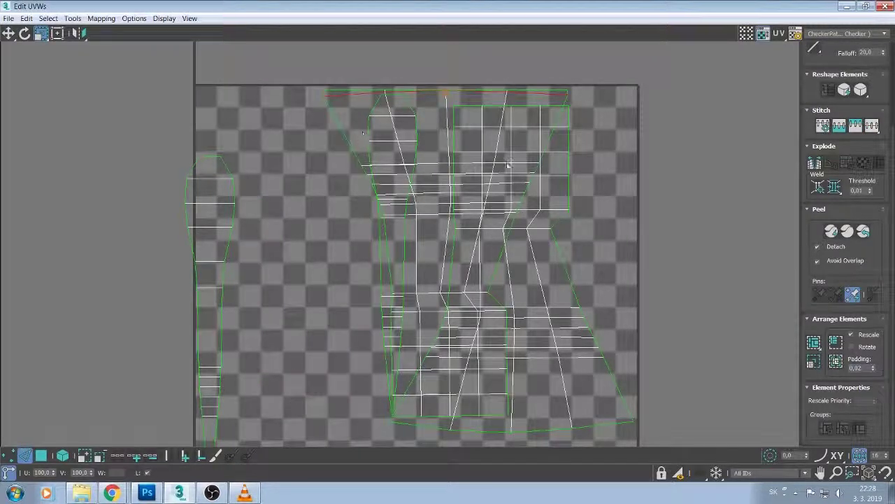
# Select the whole stitched shell by element and drag it to the tile's left side.
pyautogui.click(41, 455)
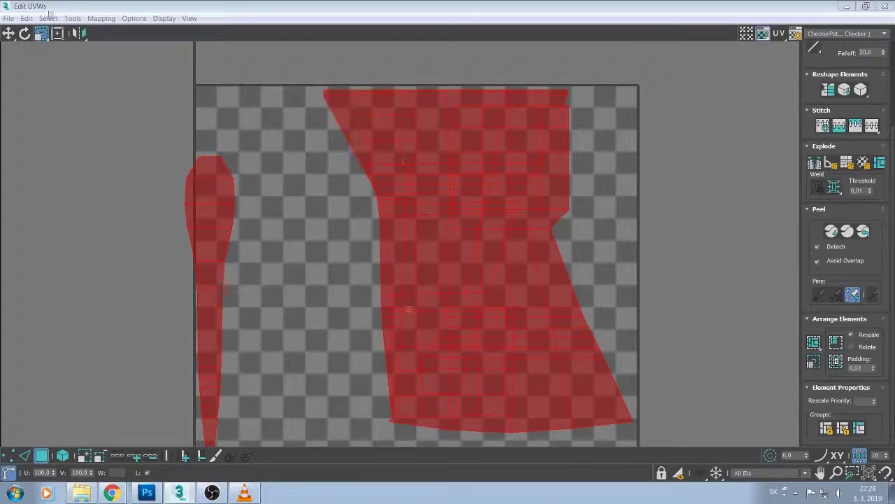
pyautogui.click(9, 34)
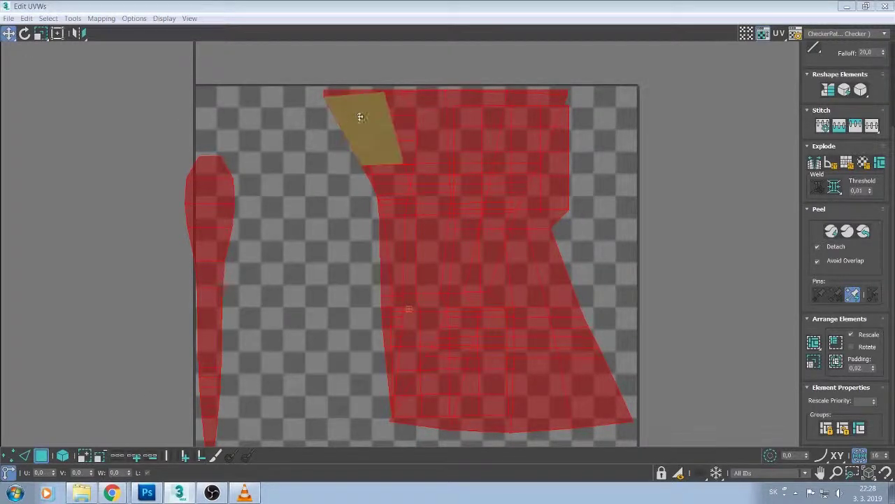
pyautogui.click(282, 144)
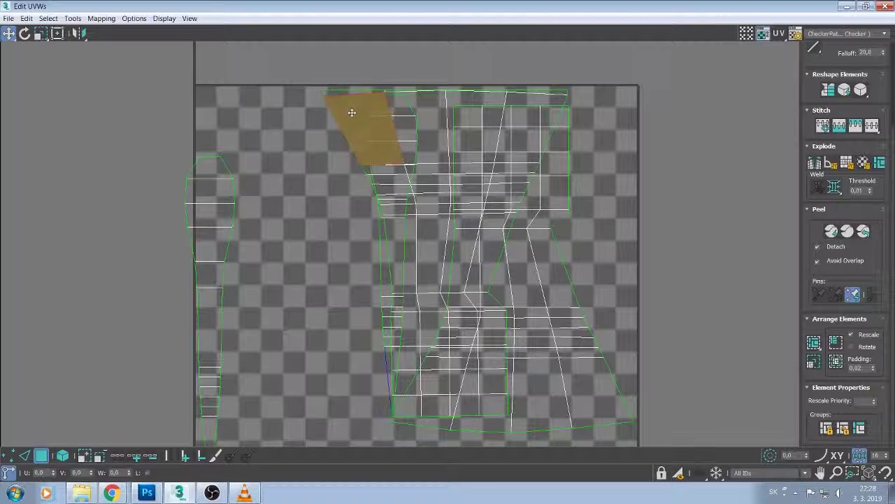
pyautogui.click(352, 113)
pyautogui.click(62, 455)
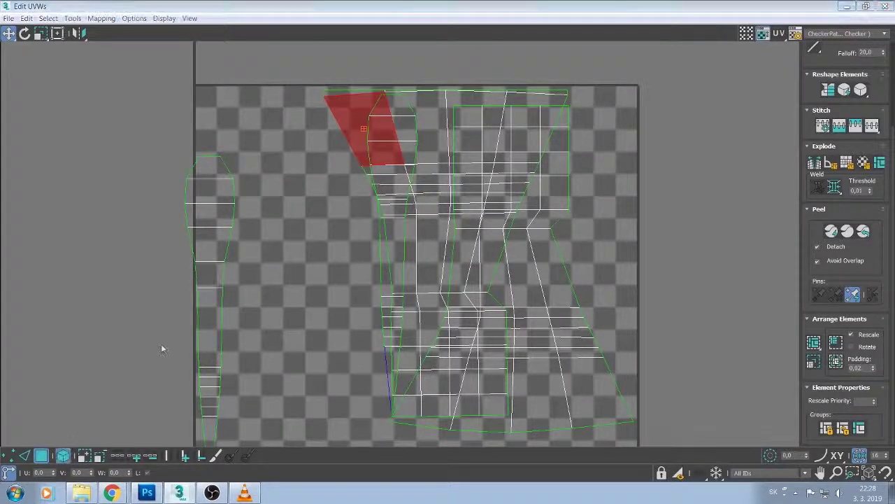
pyautogui.click(315, 275)
pyautogui.click(354, 120)
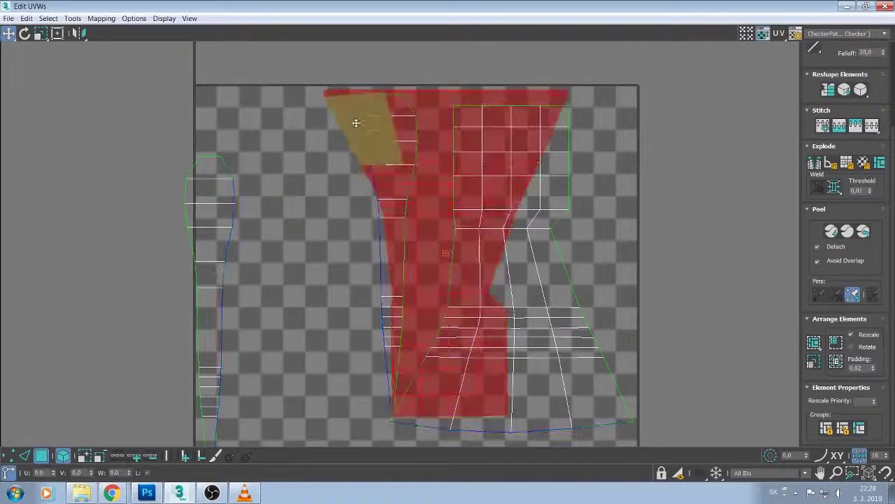
pyautogui.moveTo(354, 124); pyautogui.dragTo(183, 139)
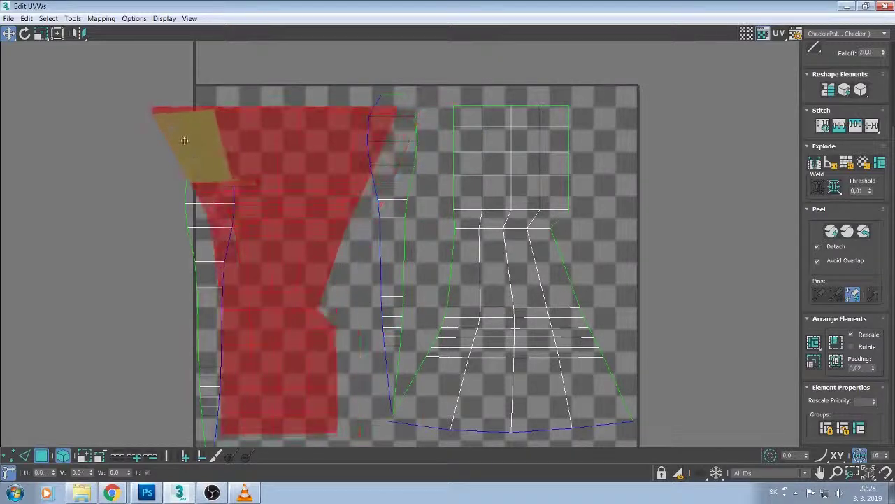
pyautogui.scroll(-1, 231, 210)
pyautogui.scroll(-1, 243, 202)
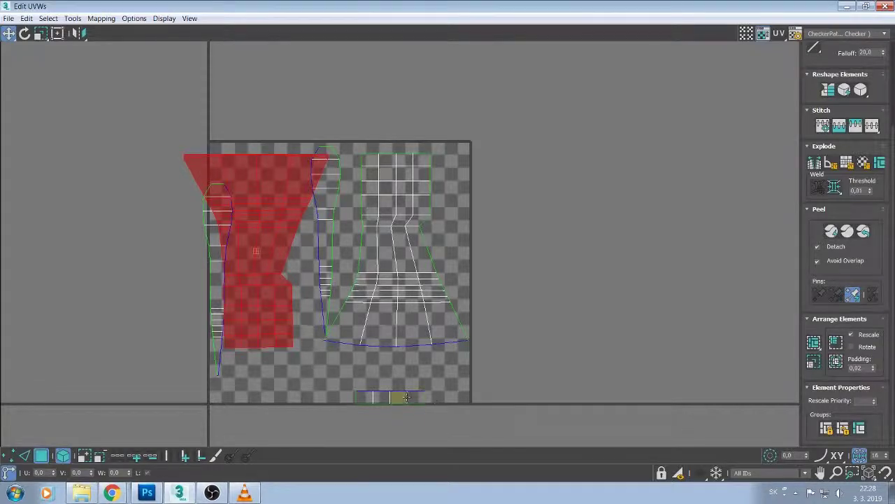
pyautogui.click(445, 376)
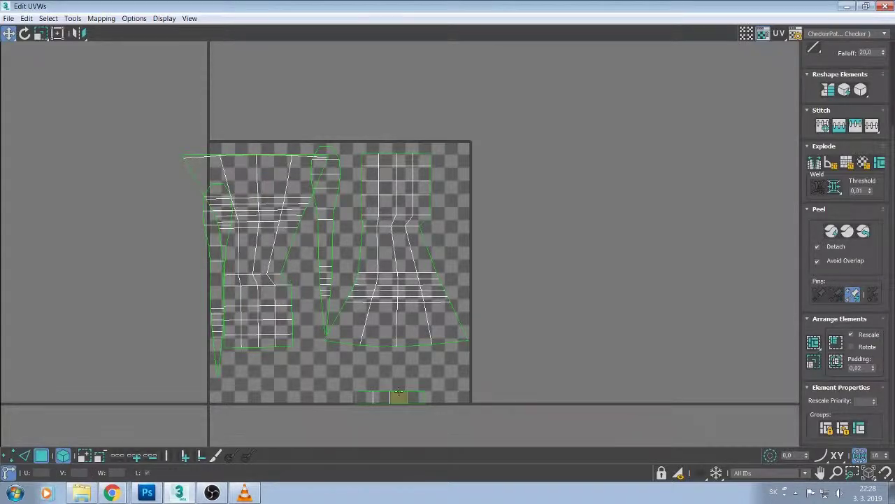
# Select the bottom strip's top edge and stitch it onto its matching shell.
pyautogui.click(396, 394)
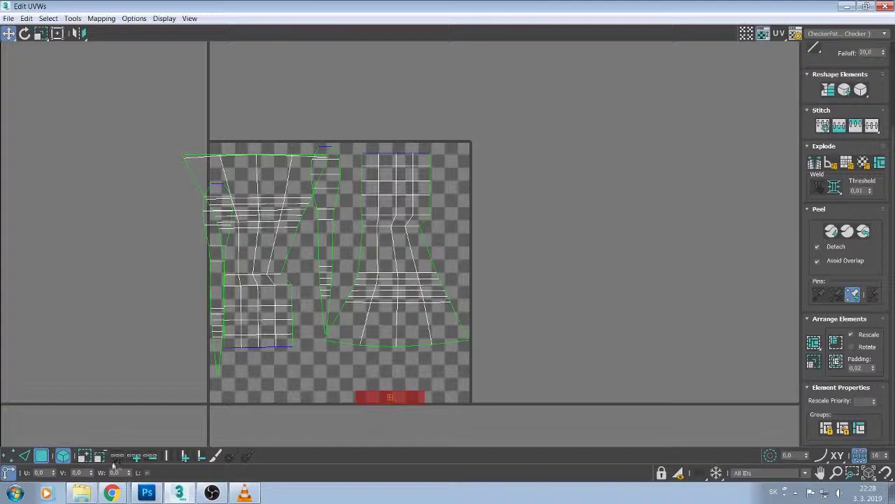
pyautogui.click(24, 455)
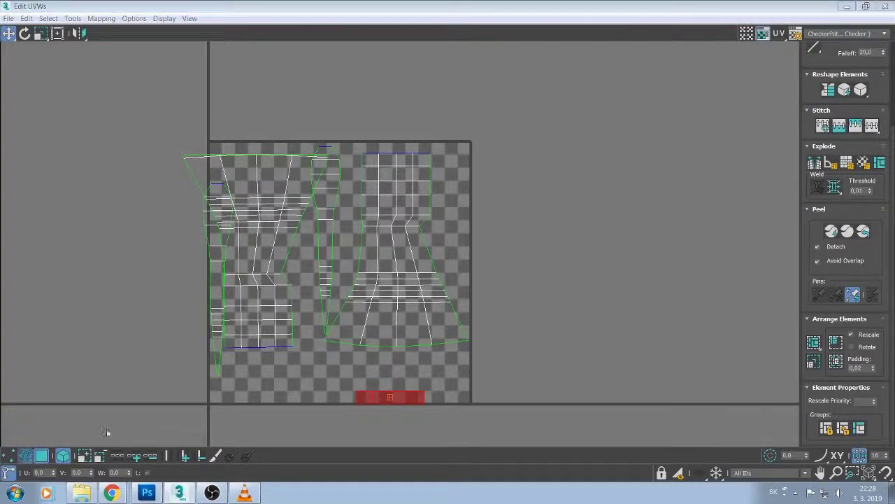
pyautogui.click(383, 394)
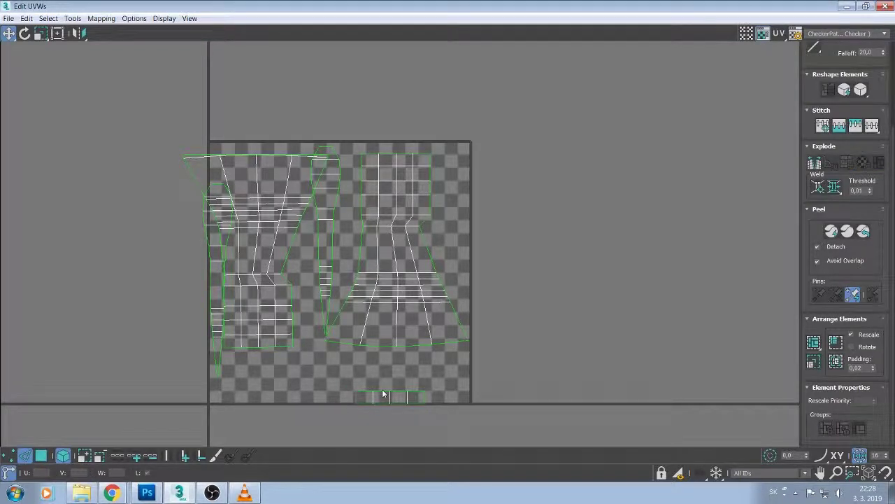
pyautogui.click(383, 393)
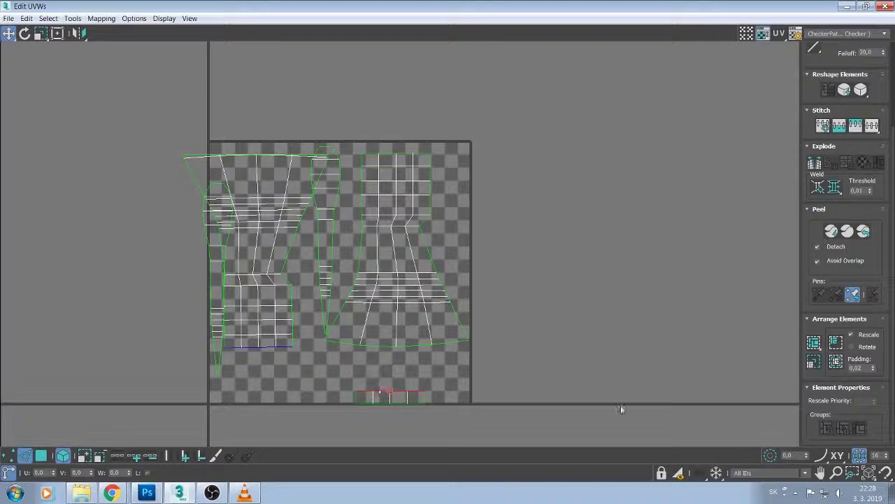
pyautogui.click(872, 126)
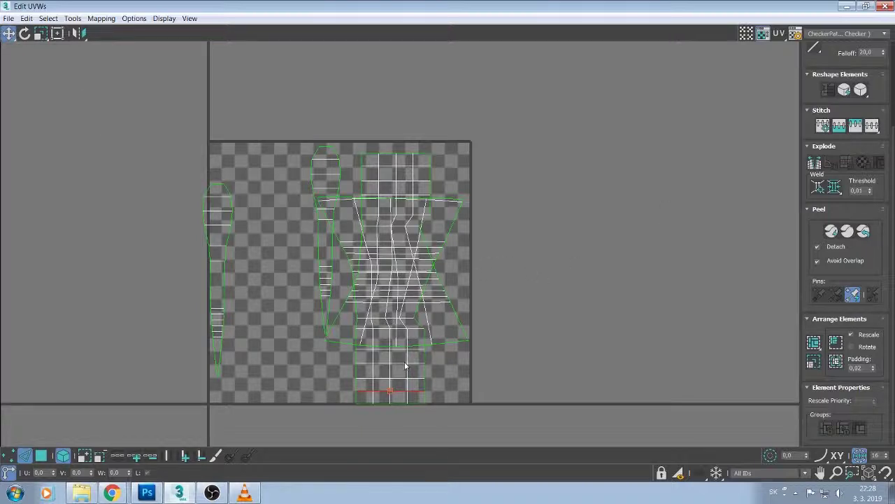
pyautogui.click(406, 365)
# Separate the overlapping head shells, moving the flared shell off the tile to the right.
pyautogui.click(41, 455)
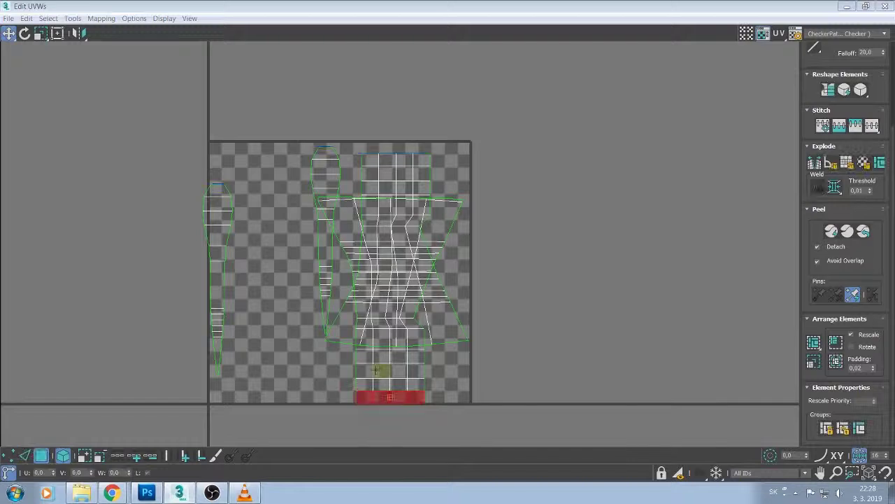
pyautogui.click(377, 366)
pyautogui.moveTo(378, 367); pyautogui.dragTo(266, 322)
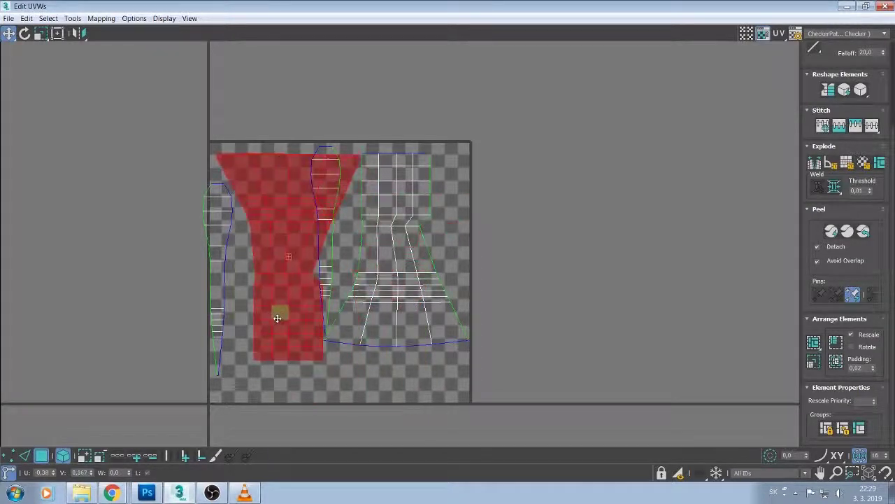
pyautogui.moveTo(420, 250); pyautogui.dragTo(574, 240)
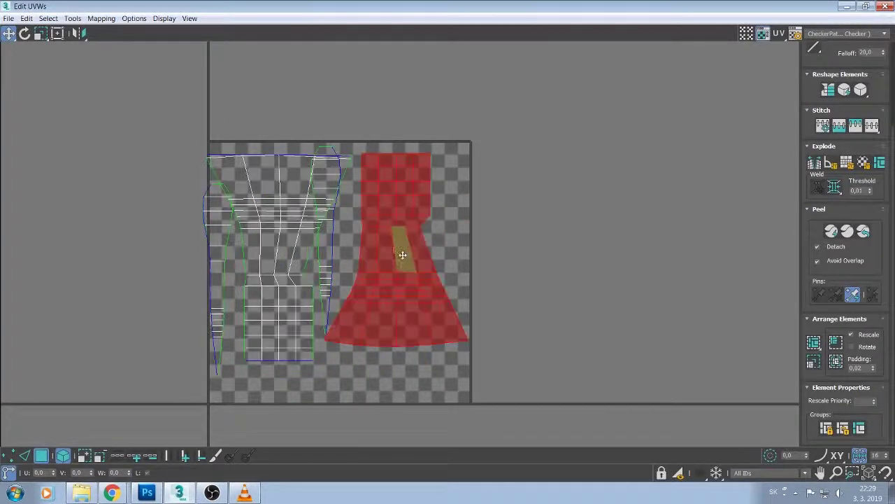
pyautogui.moveTo(261, 246); pyautogui.dragTo(403, 259)
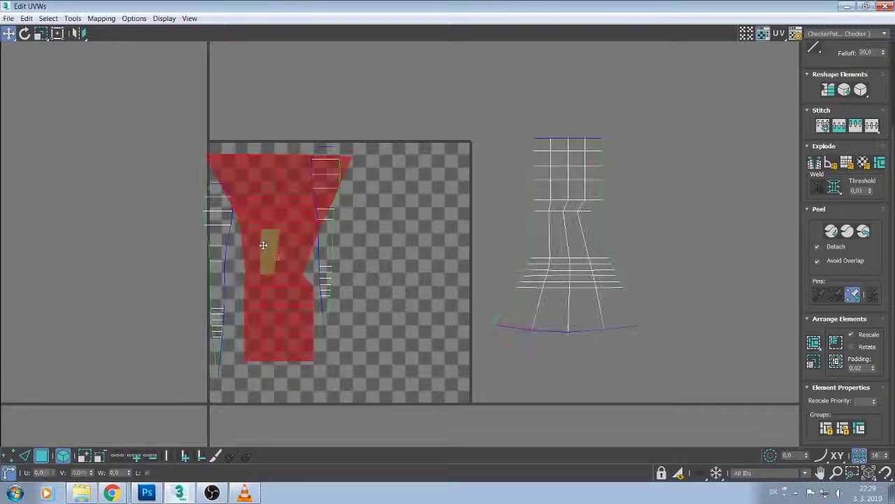
pyautogui.click(334, 229)
pyautogui.moveTo(329, 216); pyautogui.dragTo(281, 217)
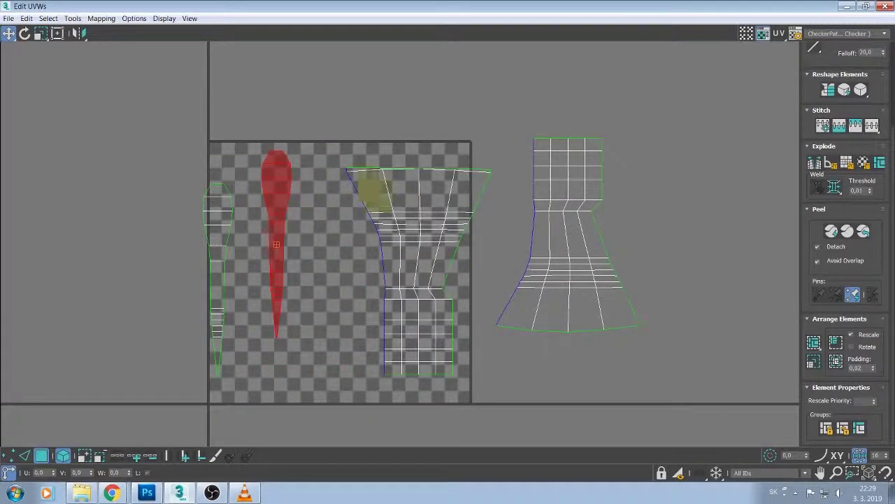
# Peel the torso-shaped UV shell so it lies flat.
pyautogui.click(426, 265)
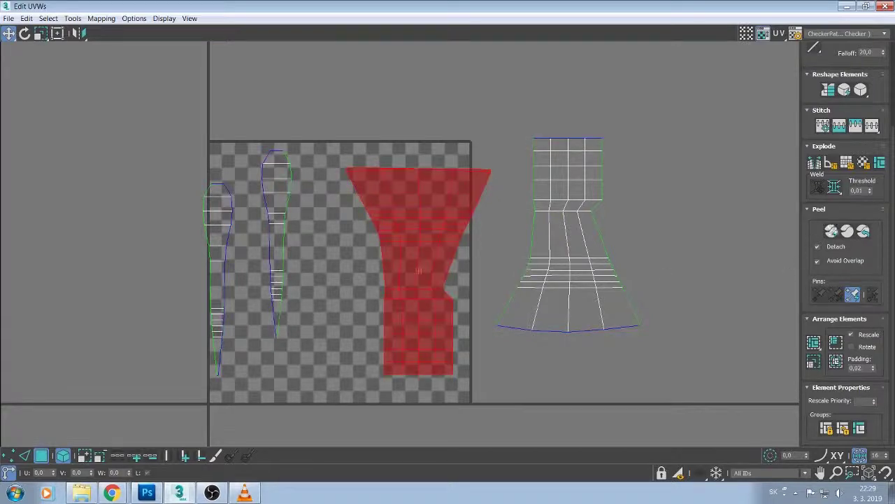
pyautogui.click(847, 232)
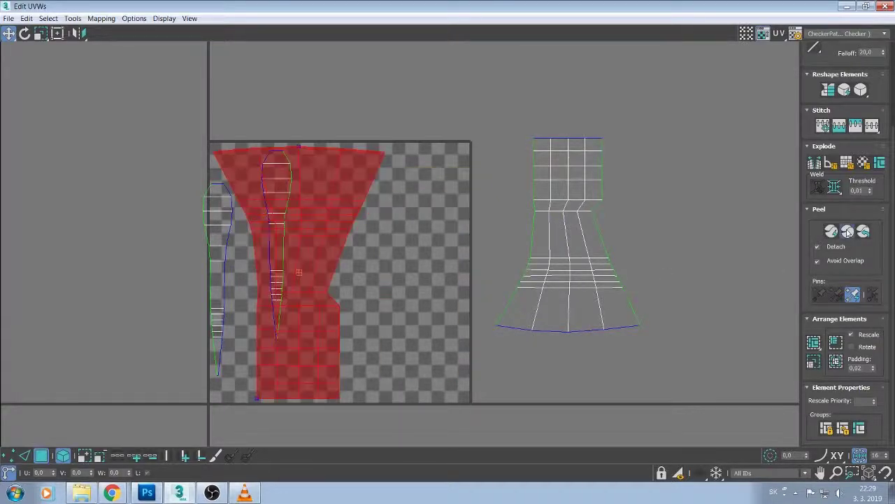
pyautogui.click(847, 232)
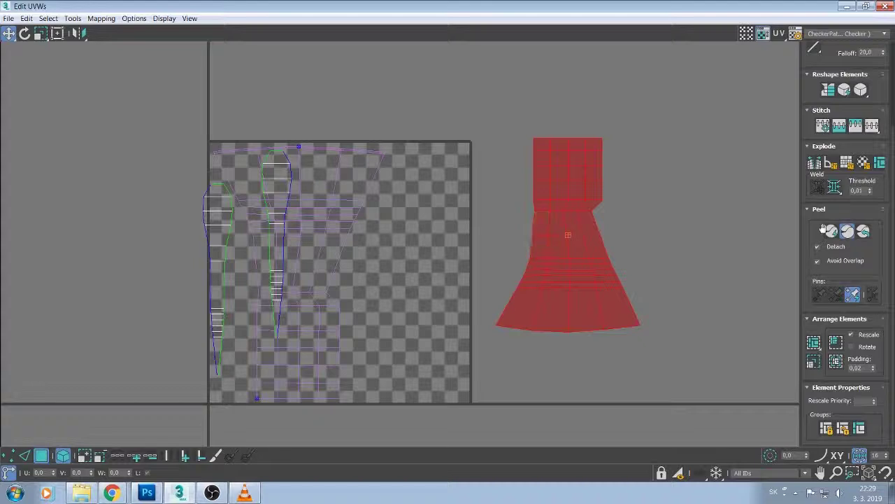
pyautogui.click(848, 231)
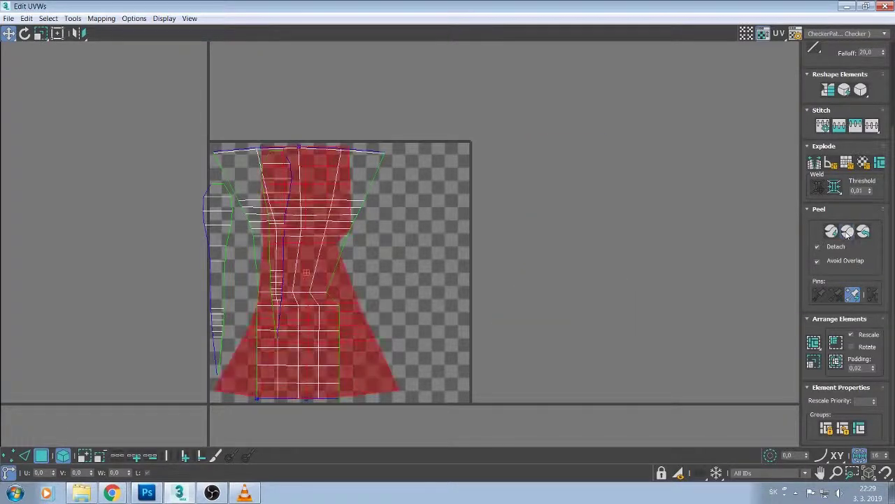
# Peel the thin left strip shells so they unfold into wider flat shells.
pyautogui.click(217, 254)
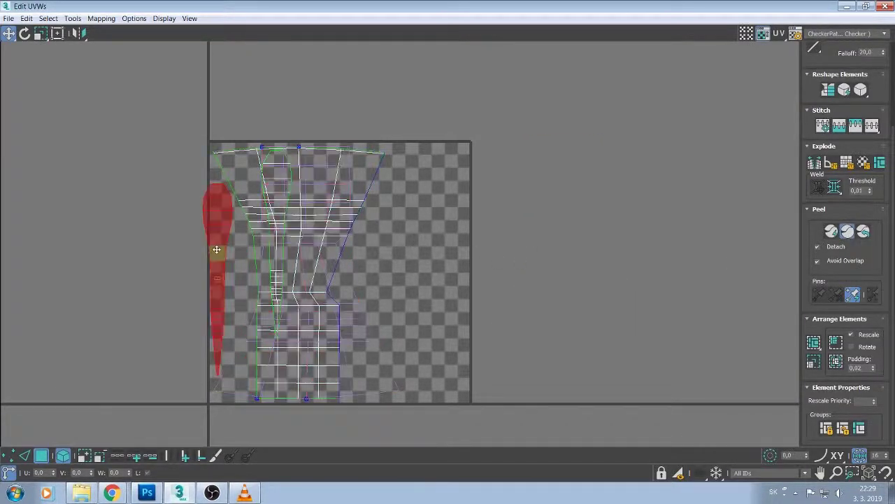
pyautogui.click(862, 233)
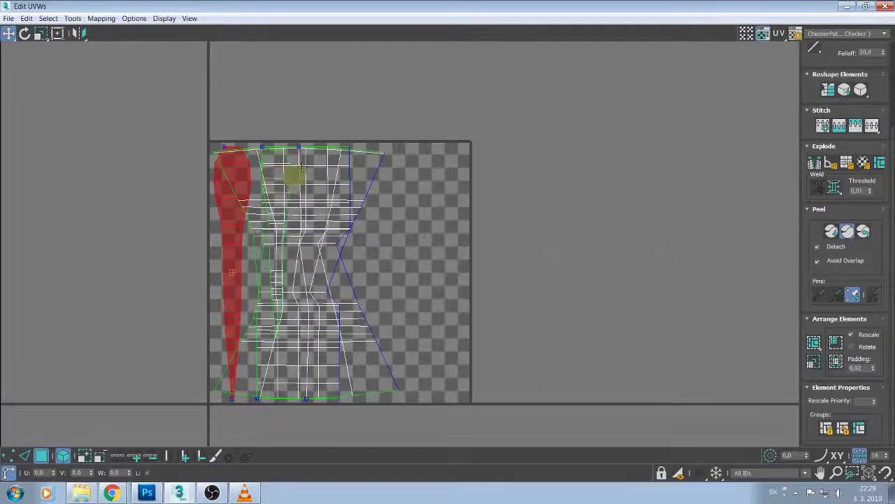
pyautogui.click(276, 173)
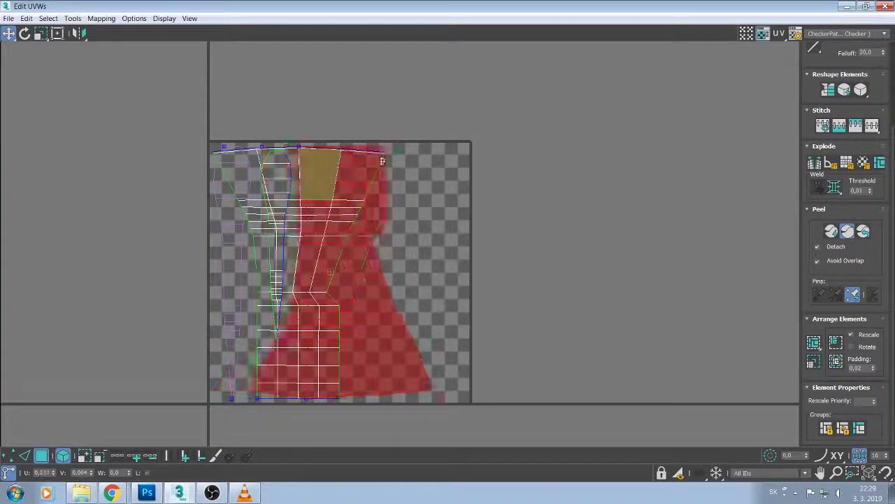
pyautogui.click(357, 174)
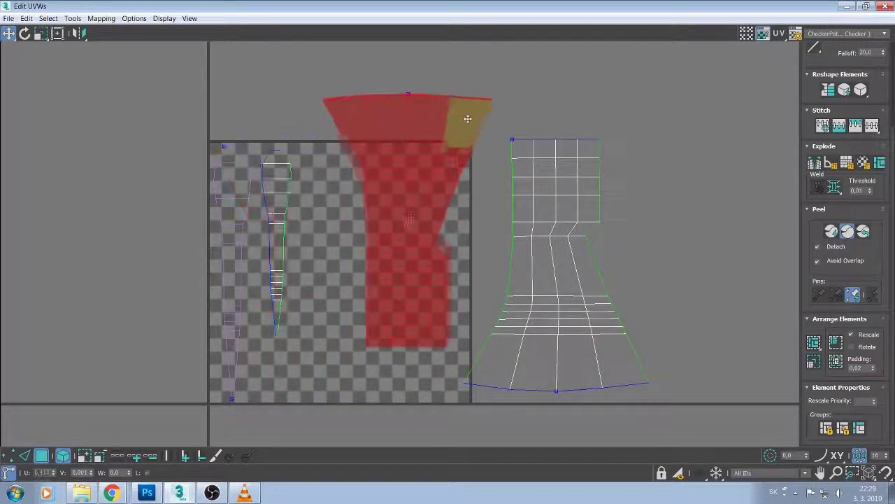
pyautogui.click(280, 186)
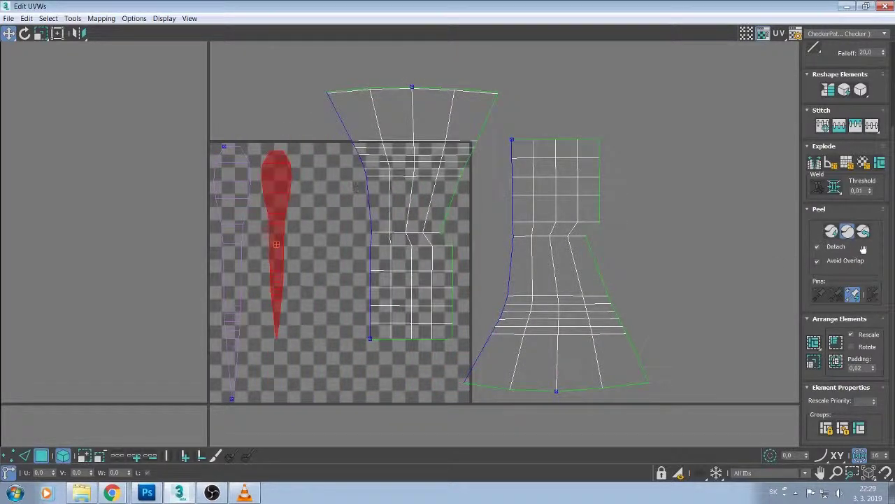
pyautogui.click(848, 231)
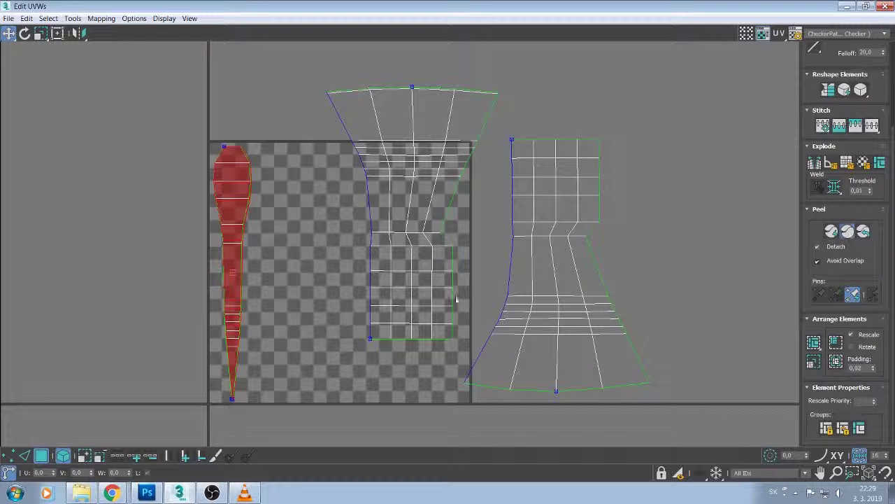
# Pack Normalize all three head shells into the 0–1 square, then restore the UV editor to a small window.
pyautogui.moveTo(310, 350); pyautogui.dragTo(354, 305, button='middle')
pyautogui.scroll(-3, 356, 305)
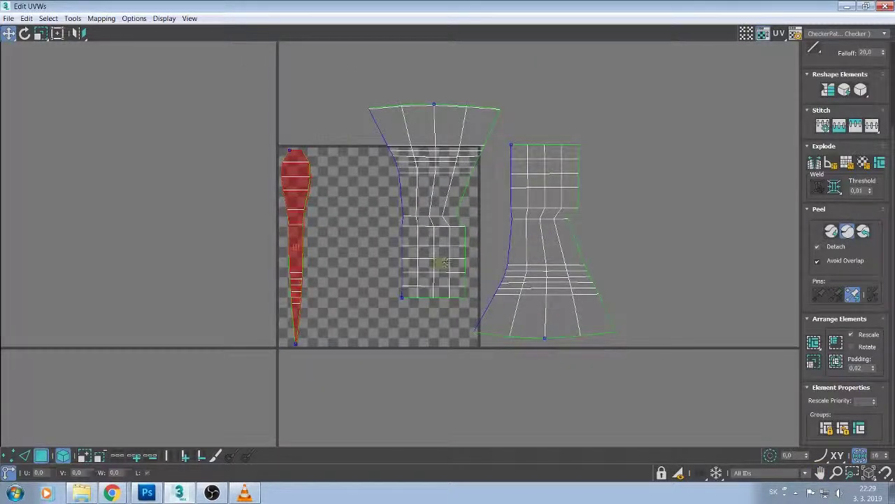
pyautogui.click(445, 262)
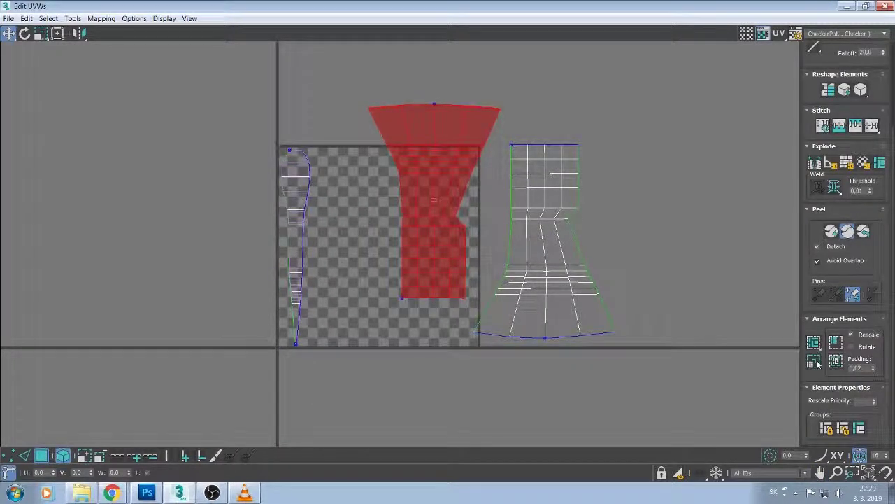
pyautogui.moveTo(645, 274); pyautogui.dragTo(272, 294)
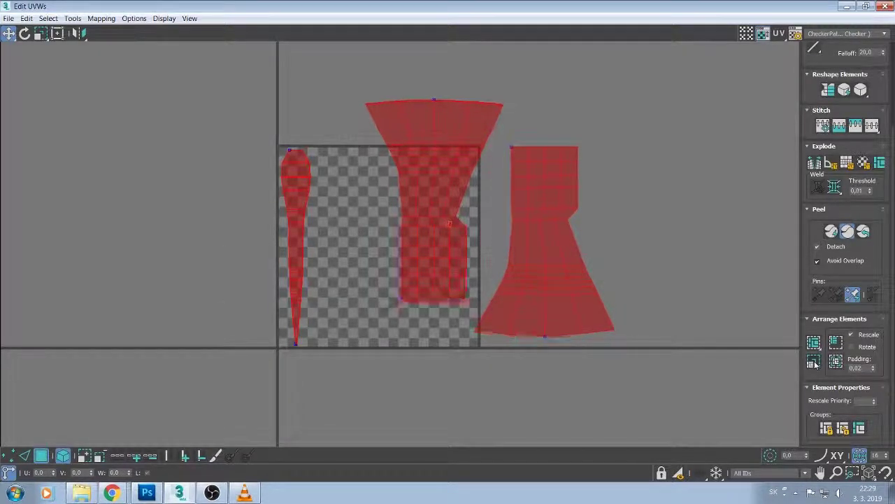
pyautogui.click(813, 342)
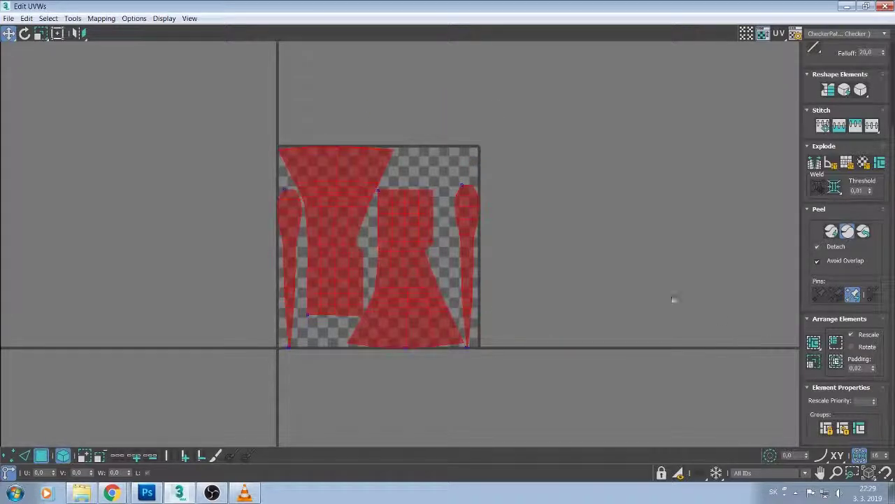
pyautogui.moveTo(673, 300)
pyautogui.mouseDown(button='middle')
pyautogui.moveTo(646, 321)
pyautogui.moveTo(666, 301)
pyautogui.mouseUp(button='middle')
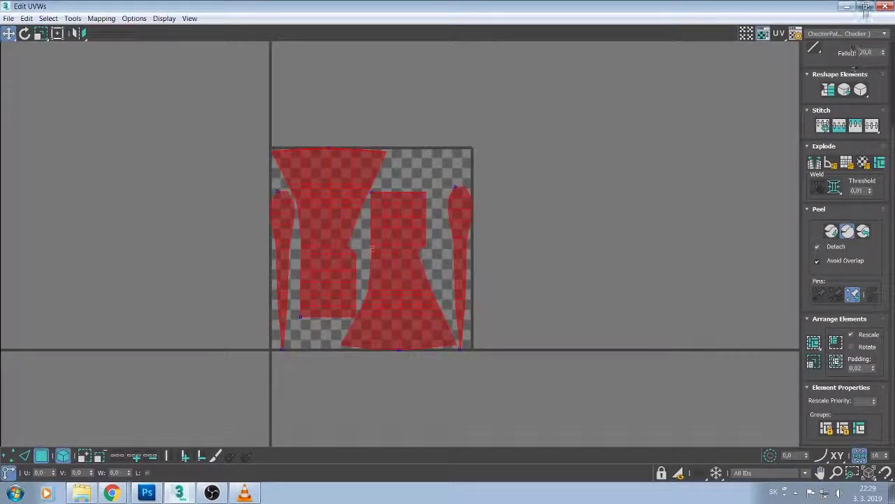
pyautogui.click(866, 6)
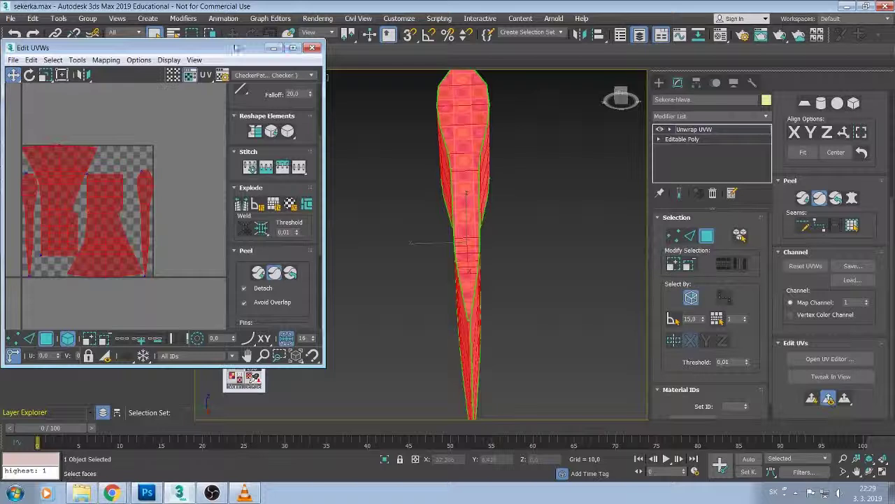
# Inspect the textured axe head, then generate smoothing groups from its UV shells via TexTools.
pyautogui.click(494, 222)
pyautogui.moveTo(494, 223)
pyautogui.keyDown('alt'); pyautogui.mouseDown(button='middle')
pyautogui.moveTo(473, 269)
pyautogui.moveTo(492, 252)
pyautogui.moveTo(455, 253)
pyautogui.moveTo(500, 281)
pyautogui.moveTo(294, 290)
pyautogui.mouseUp(button='middle'); pyautogui.keyUp('alt')
pyautogui.click(557, 230)
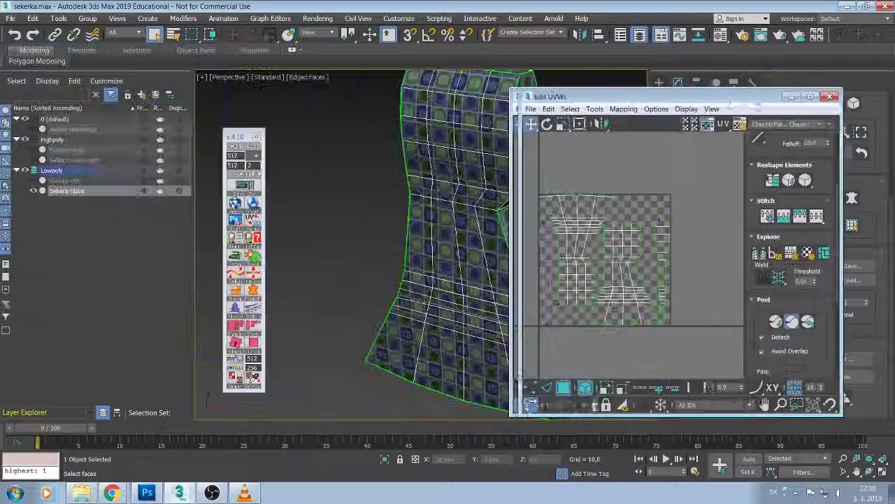
pyautogui.click(256, 147)
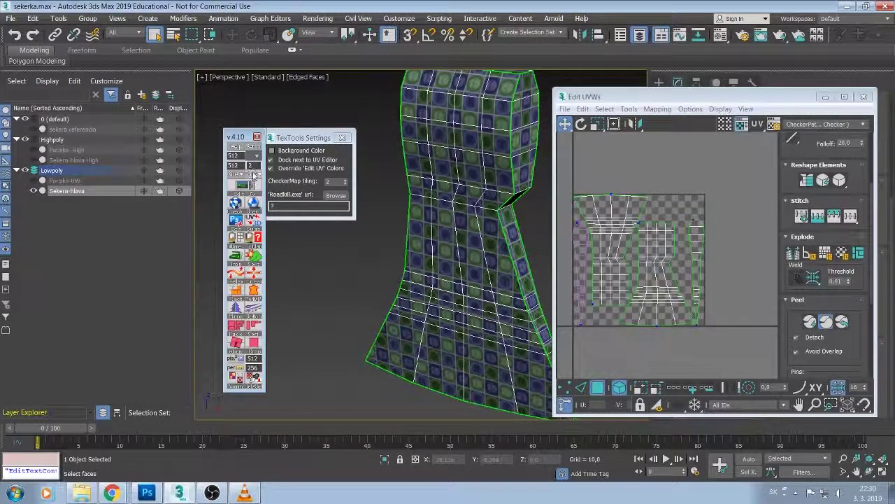
pyautogui.click(255, 174)
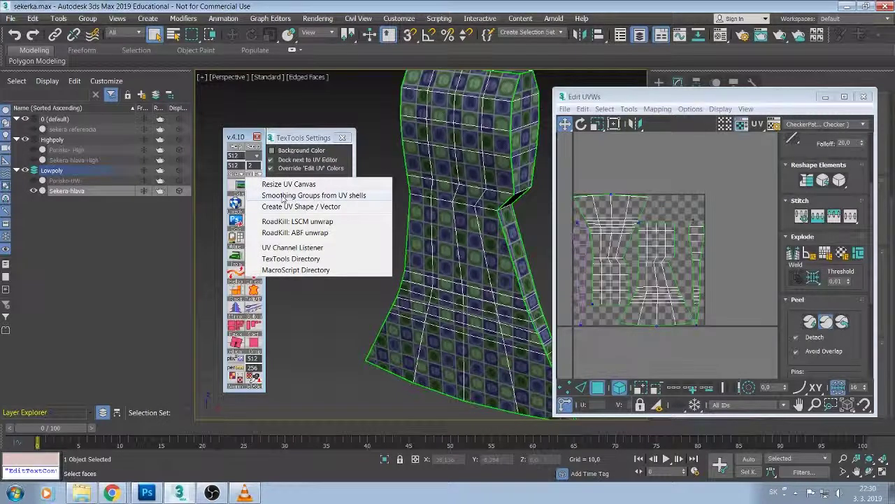
pyautogui.click(284, 195)
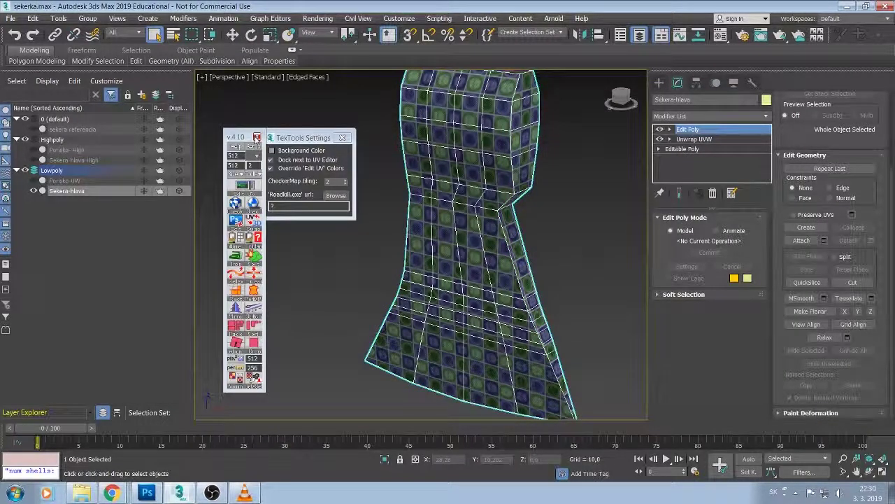
# Collapse Edit Poly and Unwrap UVW into an editable poly and rename it Sekera-hlava-UW.
pyautogui.click(342, 137)
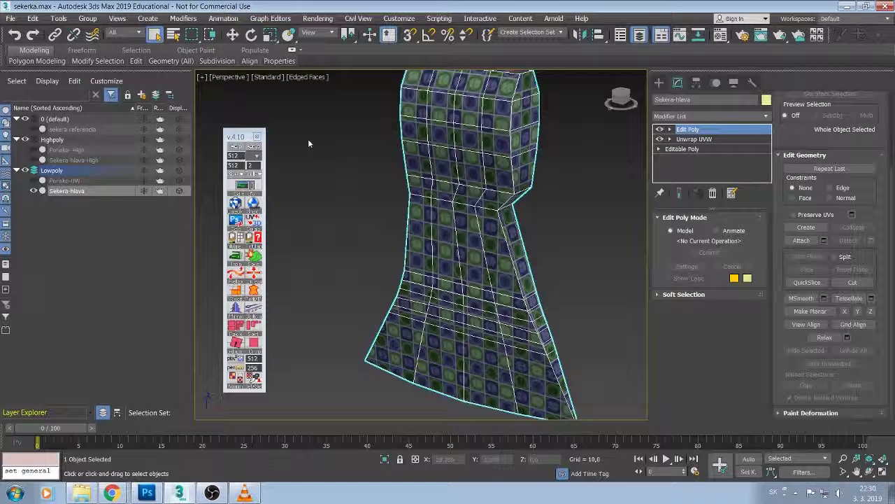
pyautogui.click(258, 135)
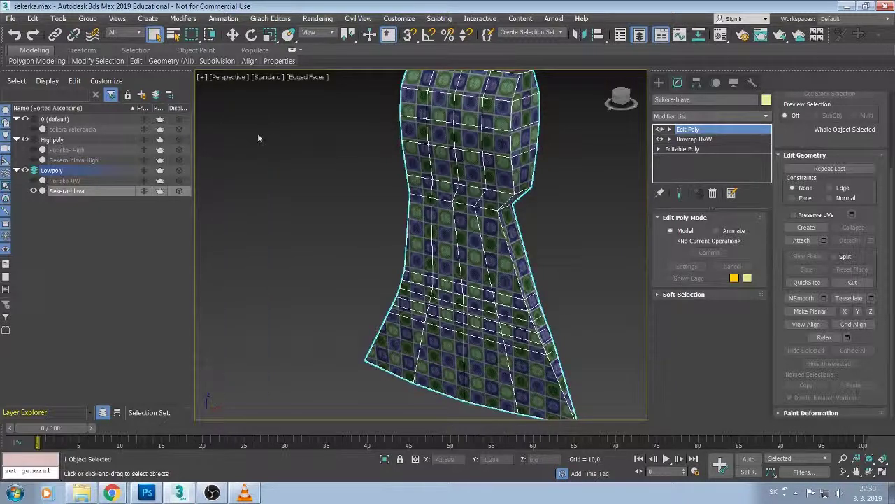
pyautogui.keyDown('ctrl'); pyautogui.click(710, 139); pyautogui.keyUp('ctrl')
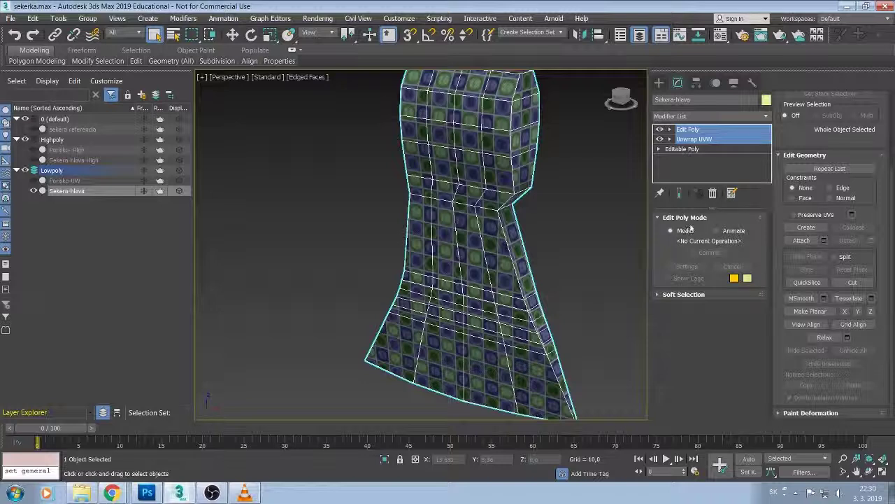
pyautogui.rightClick(719, 131)
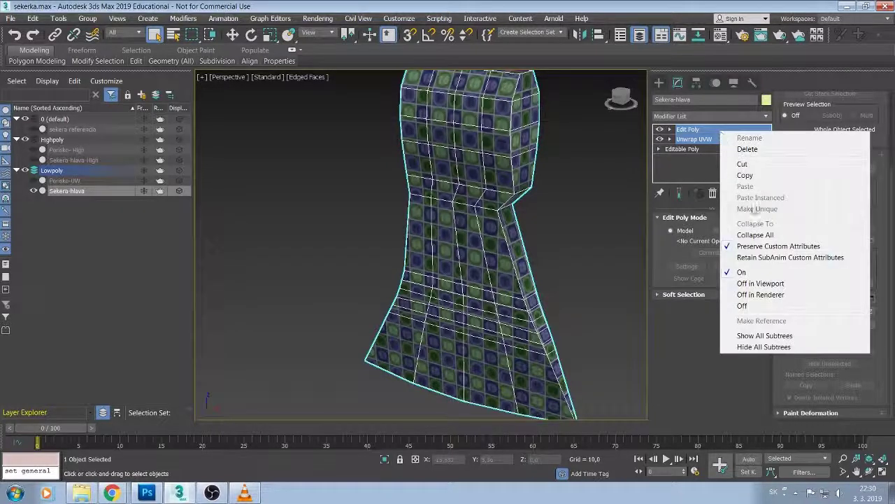
pyautogui.click(755, 235)
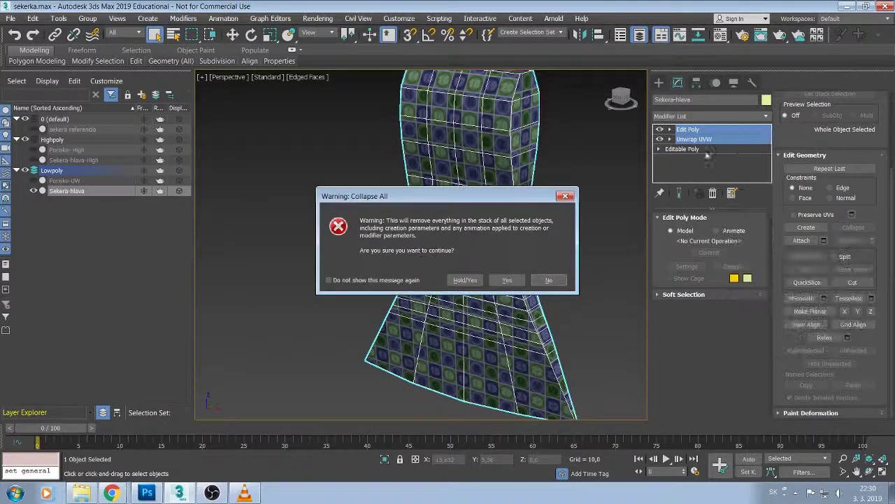
pyautogui.click(506, 280)
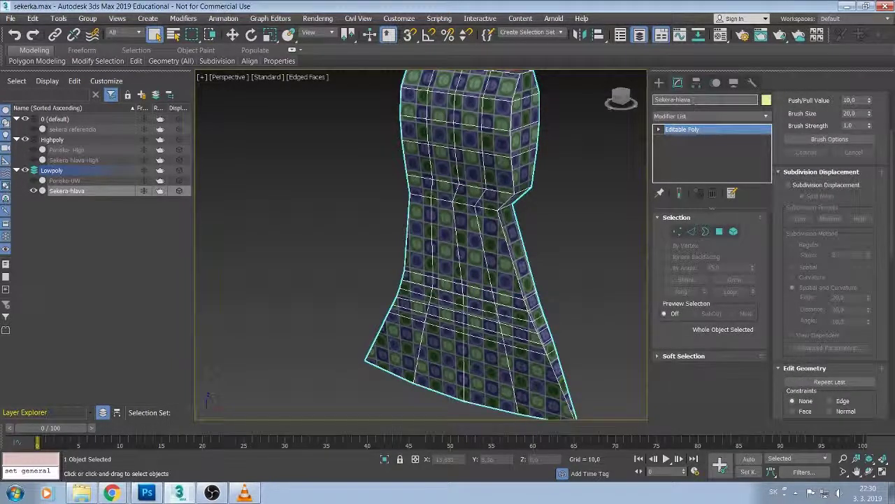
pyautogui.click(690, 101)
pyautogui.write('-U')
pyautogui.write('W')
pyautogui.click(706, 142)
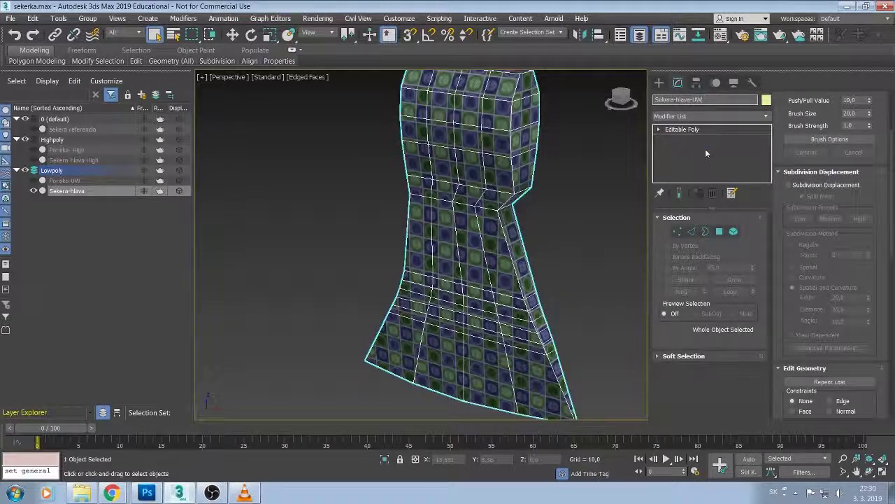
# Unhide the Porisko-UW handle and reselect the Sekera-hlava-UW head.
pyautogui.click(98, 181)
pyautogui.click(33, 181)
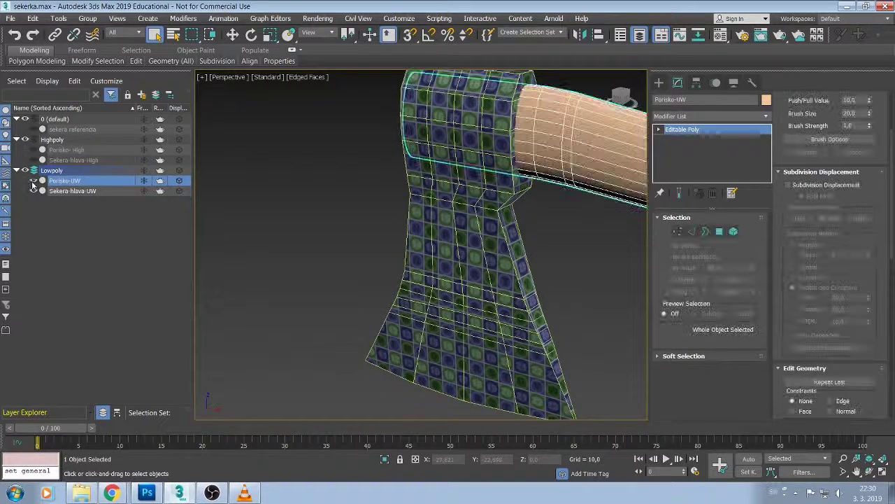
pyautogui.moveTo(333, 200)
pyautogui.mouseDown(button='middle')
pyautogui.moveTo(287, 200)
pyautogui.moveTo(273, 212)
pyautogui.mouseUp(button='middle')
pyautogui.scroll(-3, 273, 212)
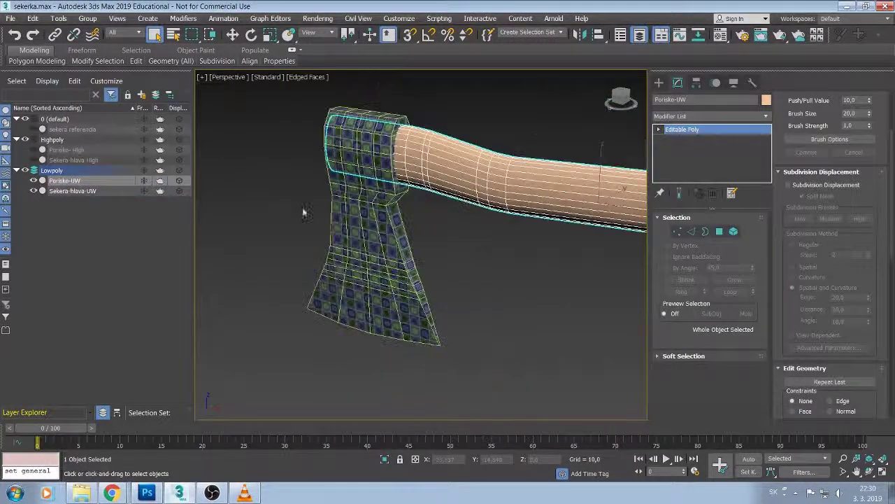
pyautogui.click(338, 209)
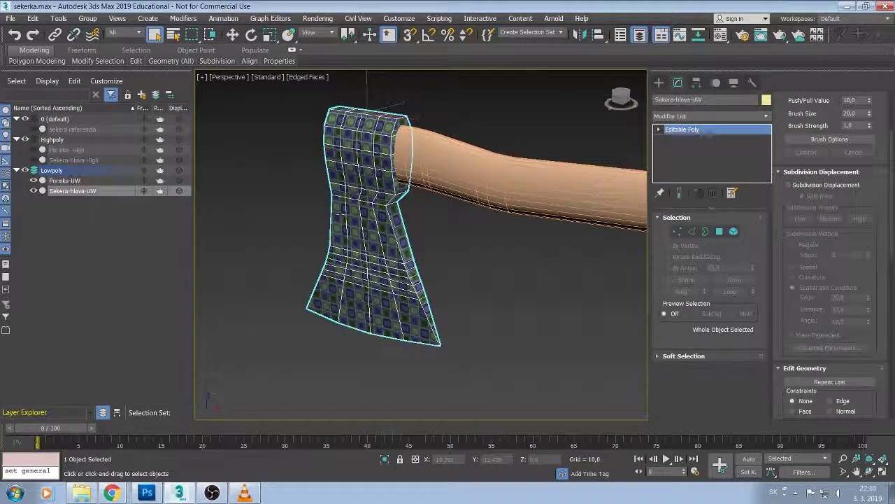
# Cycle the TexTools checker off the axe head and close the checker panel.
pyautogui.press('t')
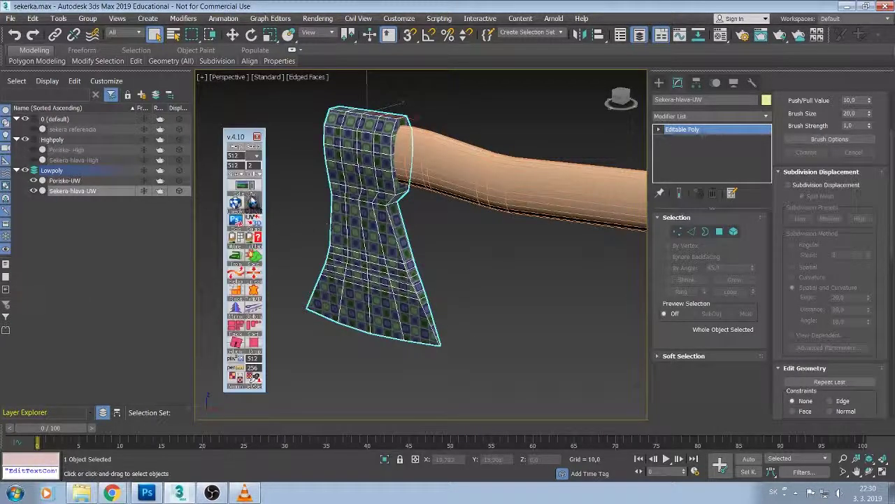
pyautogui.click(236, 205)
pyautogui.click(236, 204)
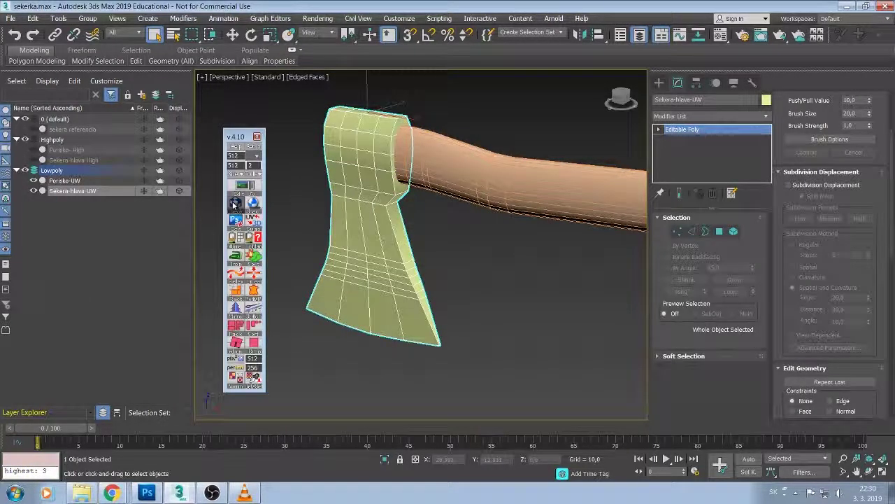
pyautogui.click(235, 204)
pyautogui.click(235, 204)
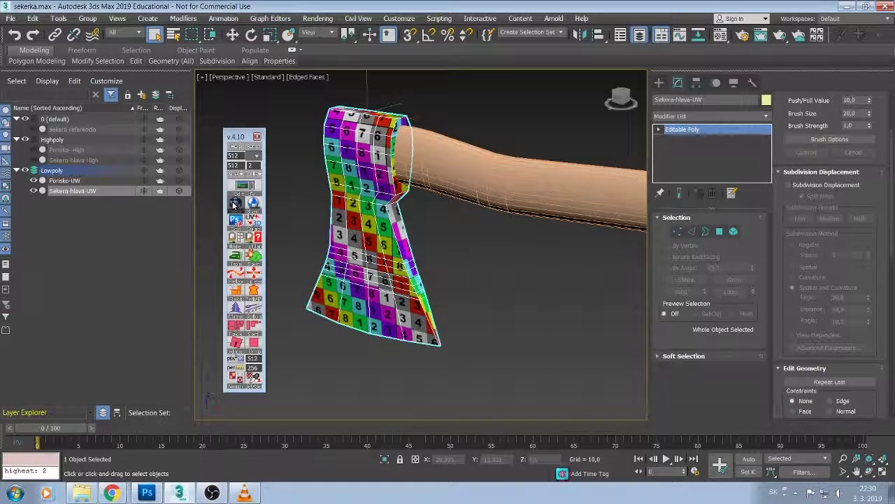
pyautogui.click(235, 204)
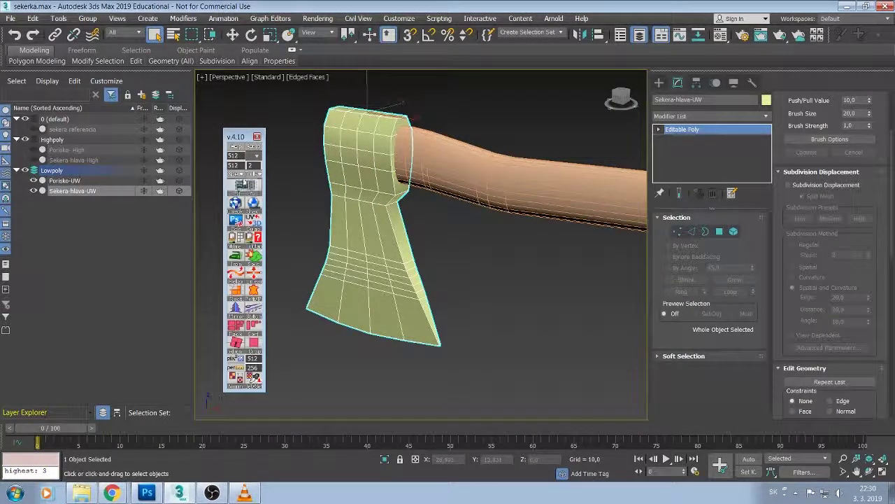
pyautogui.click(257, 136)
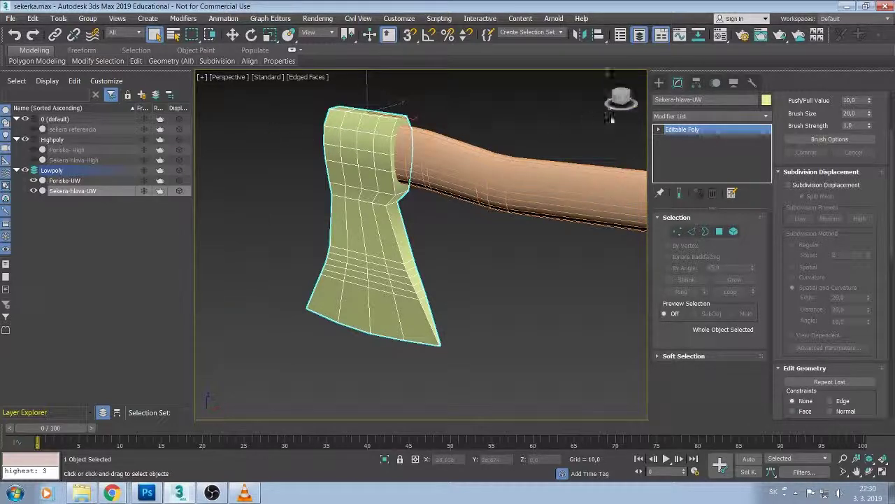
# Set the head's object colour to grey and view the axe side-on.
pyautogui.click(767, 100)
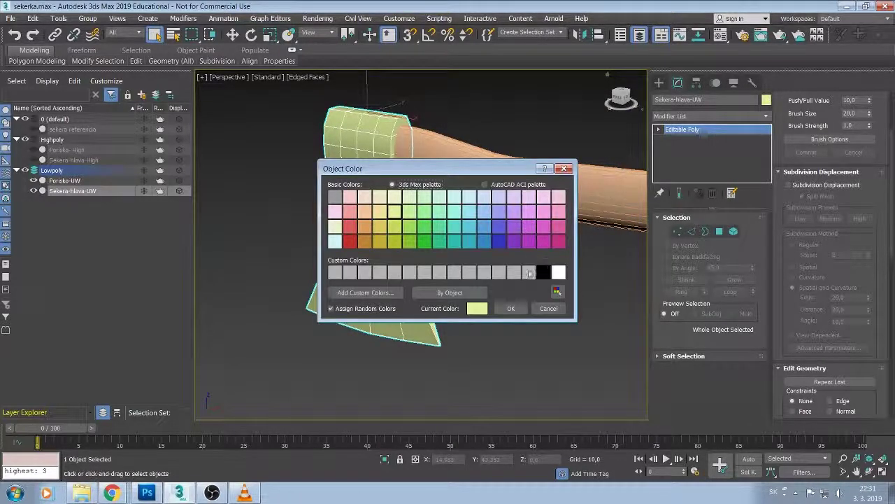
pyautogui.click(334, 198)
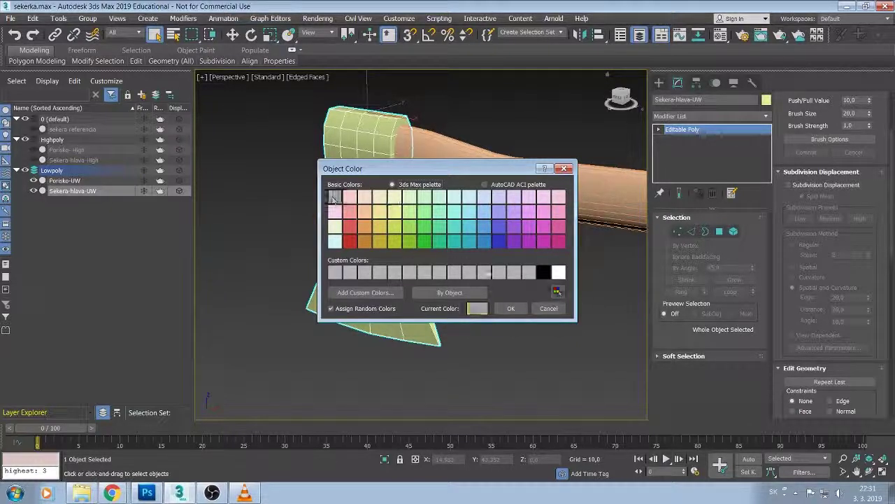
pyautogui.click(511, 310)
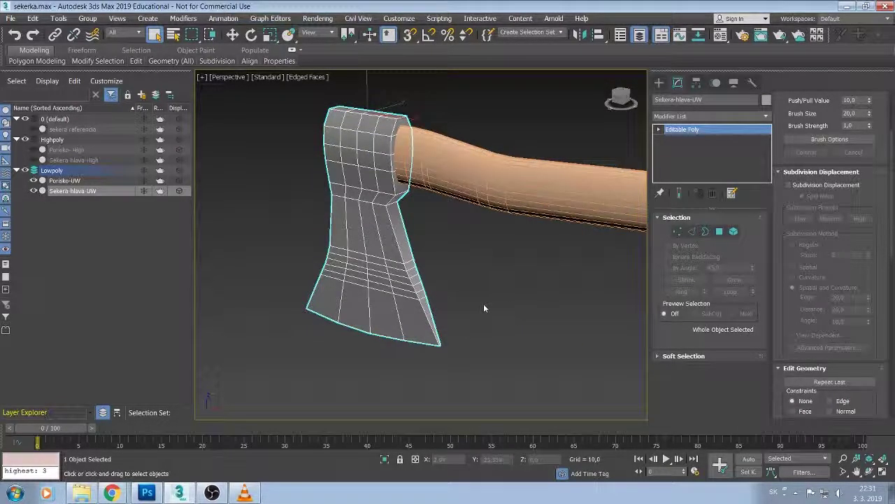
pyautogui.moveTo(483, 303)
pyautogui.keyDown('alt'); pyautogui.mouseDown(button='middle')
pyautogui.moveTo(540, 289)
pyautogui.moveTo(432, 278)
pyautogui.moveTo(419, 294)
pyautogui.moveTo(498, 295)
pyautogui.moveTo(451, 281)
pyautogui.moveTo(473, 278)
pyautogui.moveTo(485, 289)
pyautogui.mouseUp(button='middle'); pyautogui.keyUp('alt')
# Turn off edged faces (F4) and attach the Porisko-UW handle to the axe head.
pyautogui.press('F4')
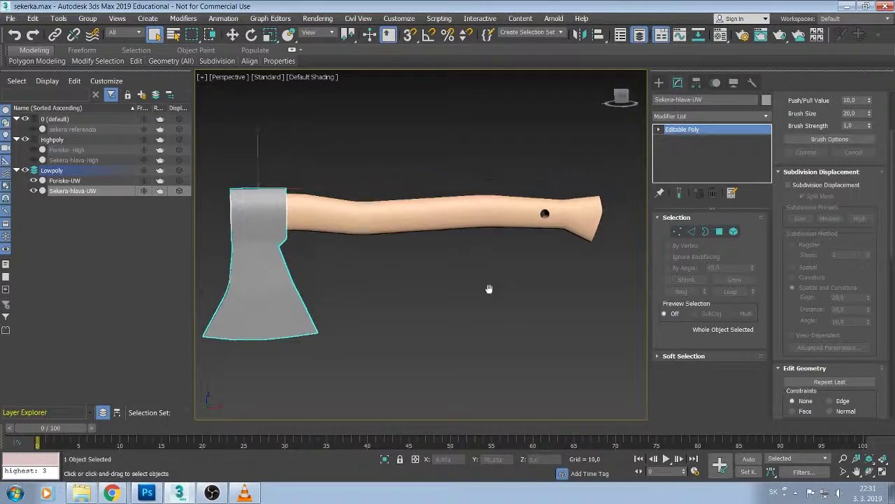
pyautogui.scroll(5, 552, 273)
pyautogui.scroll(-5, 552, 272)
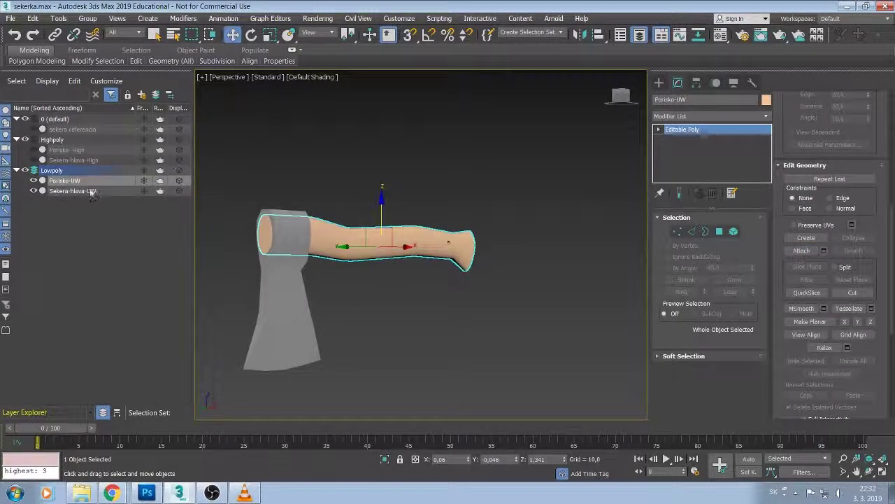
pyautogui.click(801, 251)
pyautogui.click(82, 181)
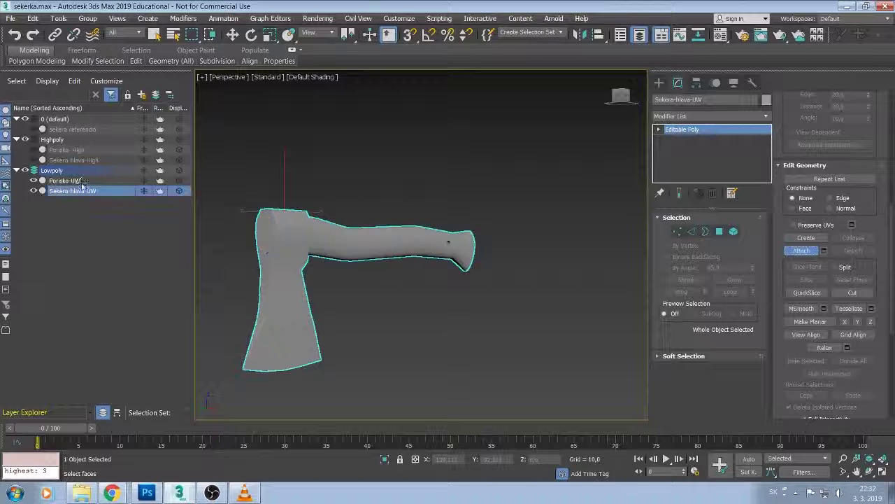
pyautogui.moveTo(273, 248)
pyautogui.mouseDown(button='middle')
pyautogui.moveTo(291, 235)
pyautogui.moveTo(301, 252)
pyautogui.moveTo(336, 244)
pyautogui.moveTo(328, 246)
pyautogui.mouseUp(button='middle')
pyautogui.scroll(4, 303, 250)
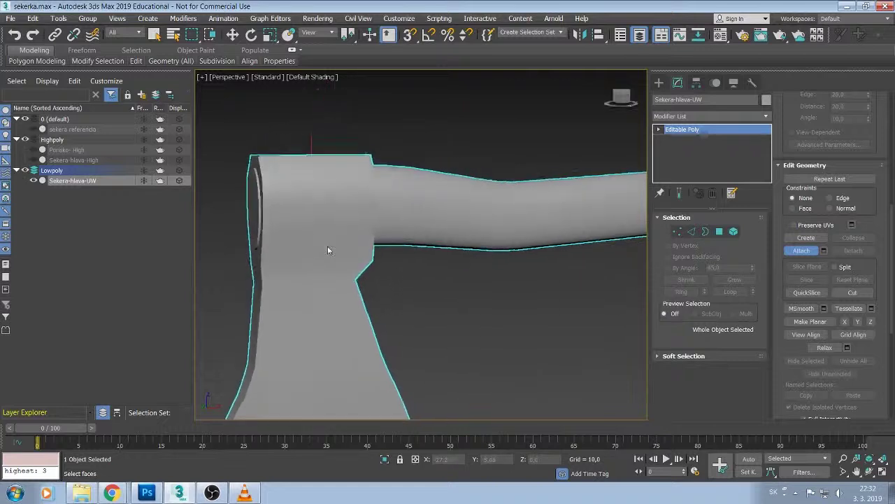
# Apply Unwrap UVW to Sekera-hlava-UW, clear its face selection, and open the UV editor.
pyautogui.click(766, 116)
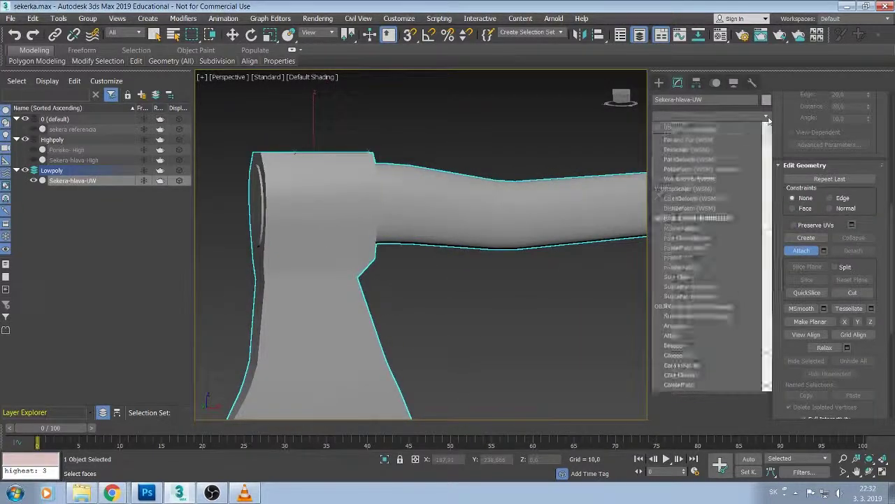
pyautogui.press('u')
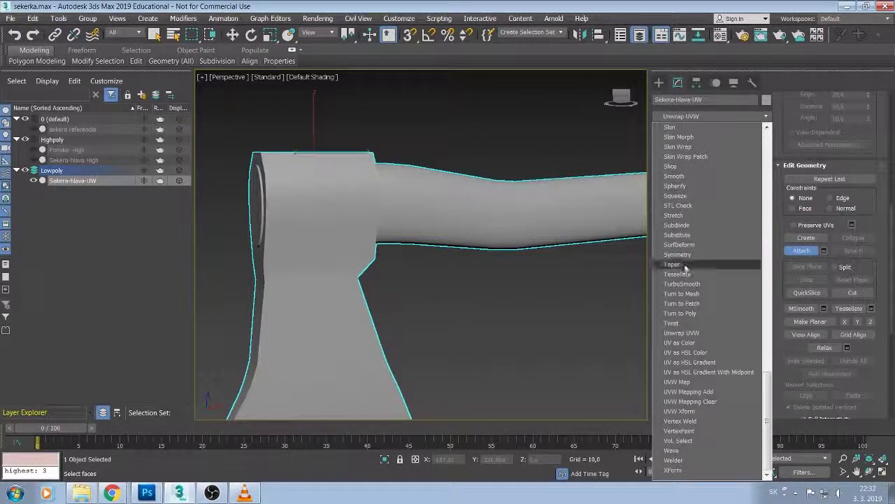
pyautogui.click(682, 332)
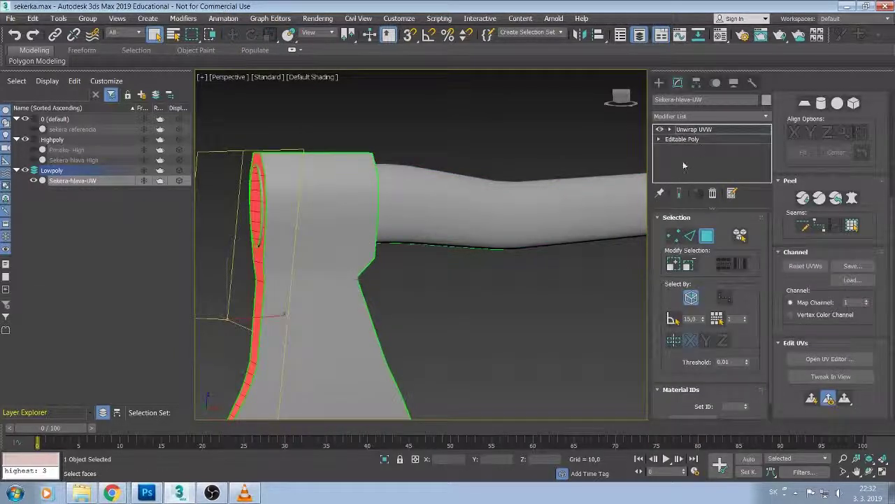
pyautogui.click(585, 261)
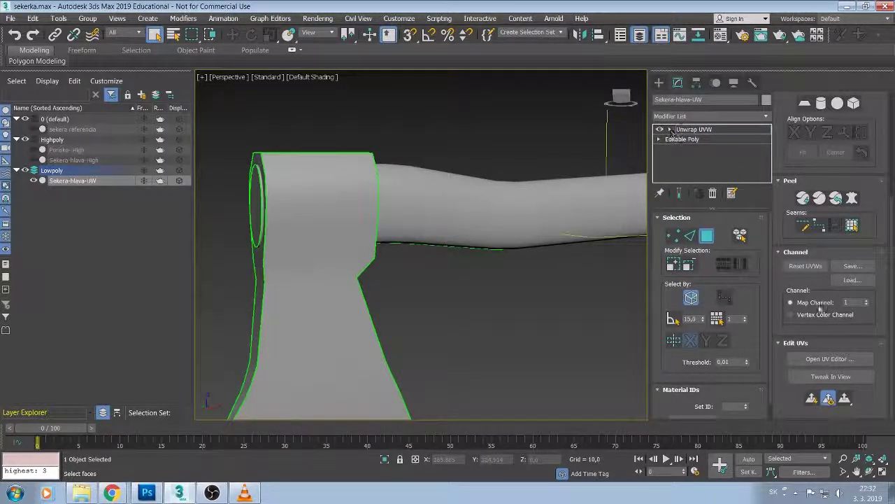
pyautogui.click(824, 359)
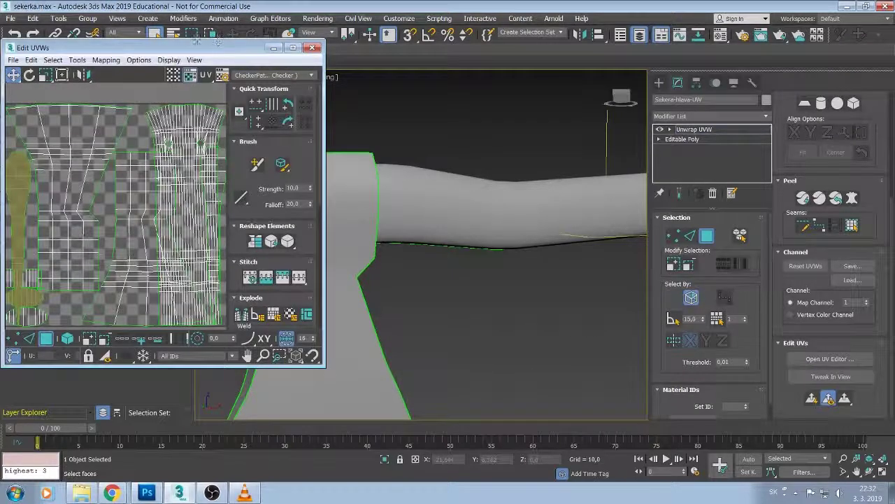
# Reposition and enlarge the UV editor window and select all the axe's UV shells.
pyautogui.moveTo(140, 48); pyautogui.dragTo(369, 74)
pyautogui.scroll(-3, 372, 182)
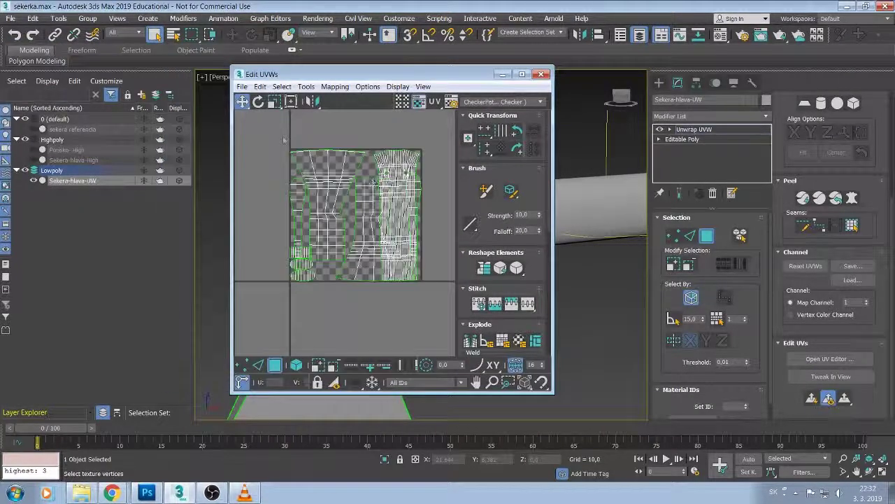
pyautogui.hotkey('ctrl', 'a')
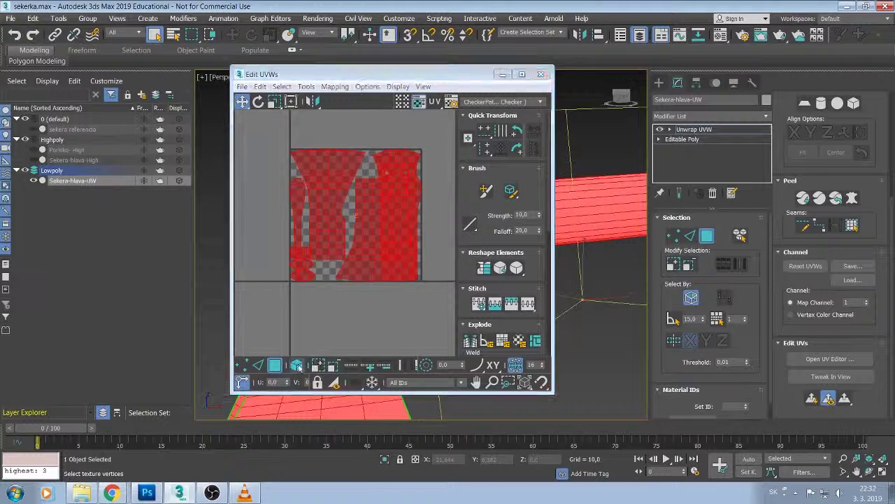
pyautogui.moveTo(274, 135); pyautogui.dragTo(439, 289)
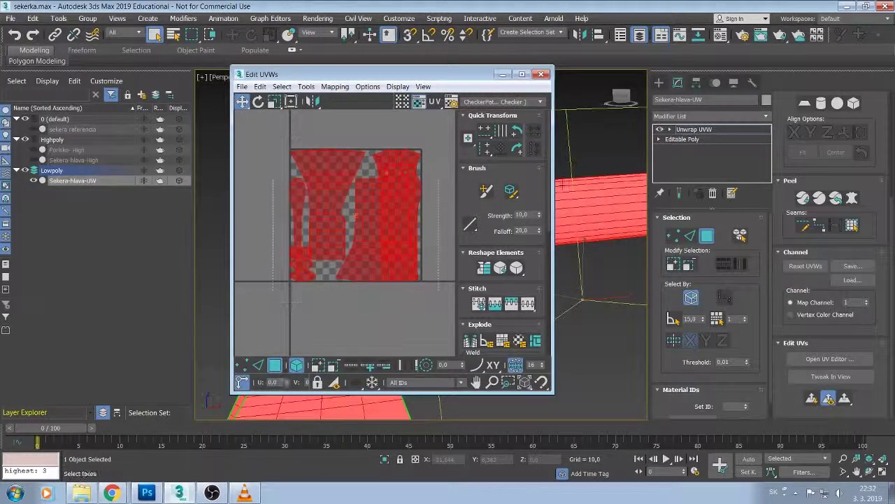
pyautogui.moveTo(474, 82); pyautogui.dragTo(503, 104)
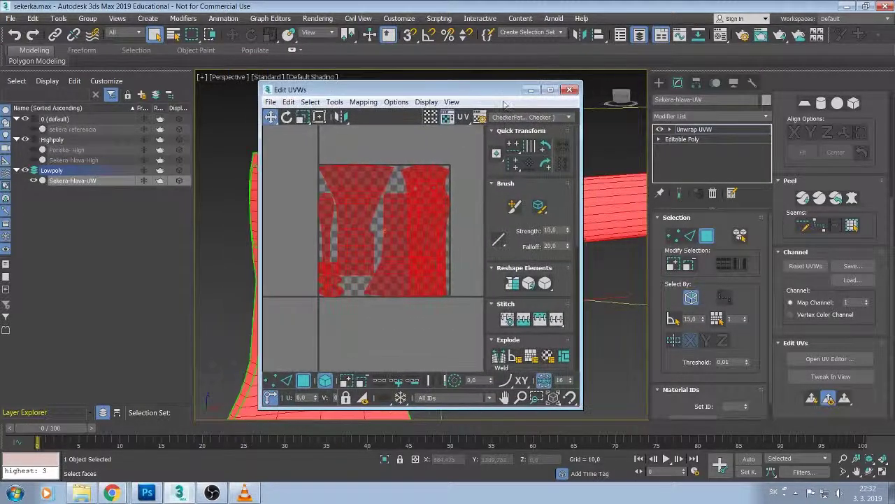
pyautogui.moveTo(588, 228); pyautogui.dragTo(621, 231)
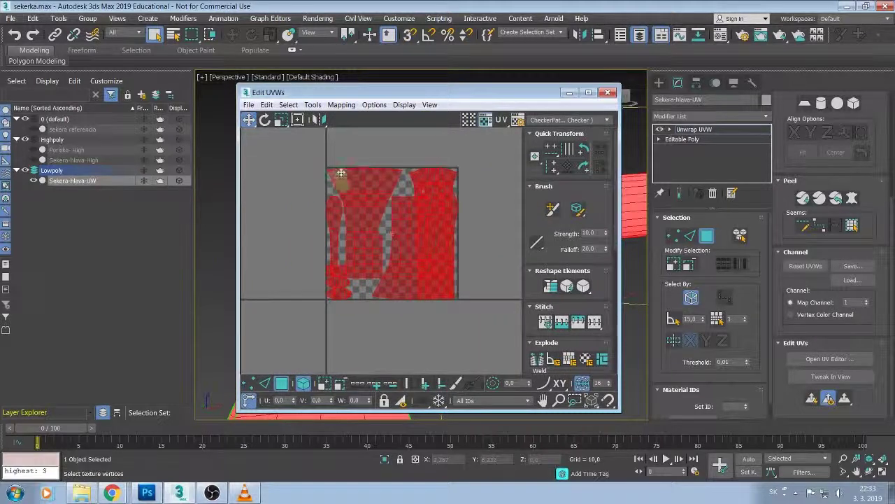
pyautogui.moveTo(610, 282); pyautogui.dragTo(614, 341)
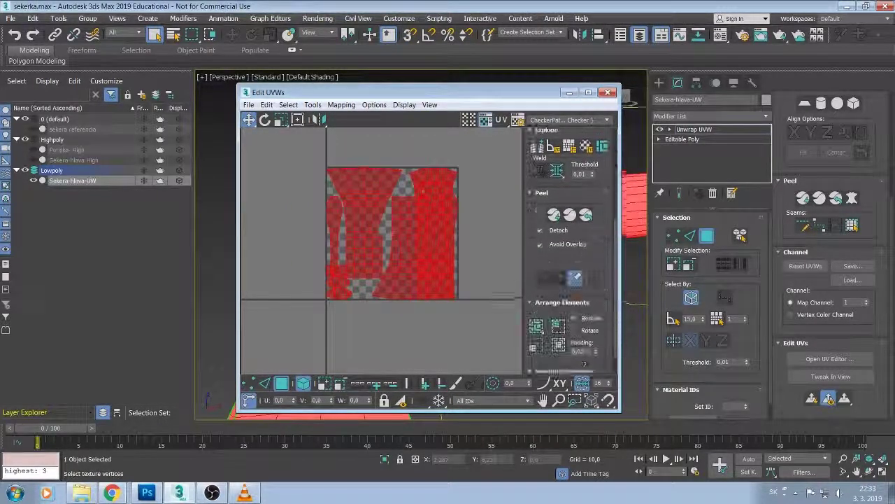
# Open pack options, turn off Rescale, and set a small padding (0,01).
pyautogui.click(537, 306)
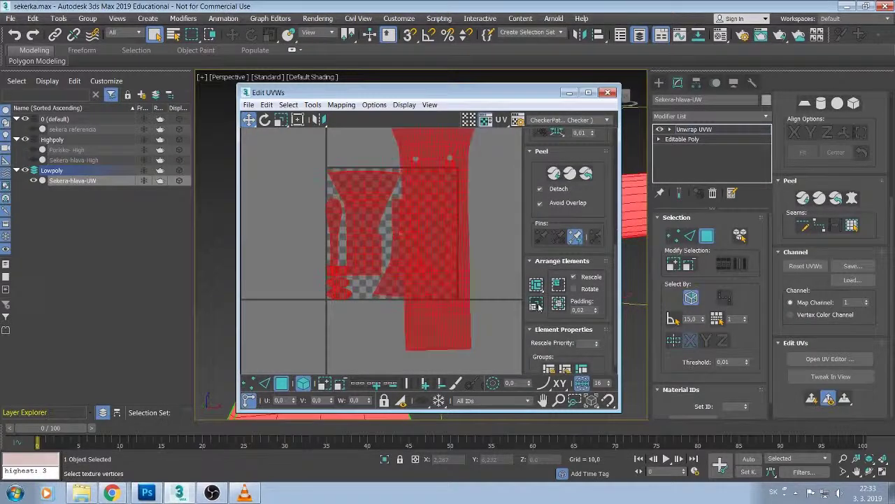
pyautogui.click(574, 277)
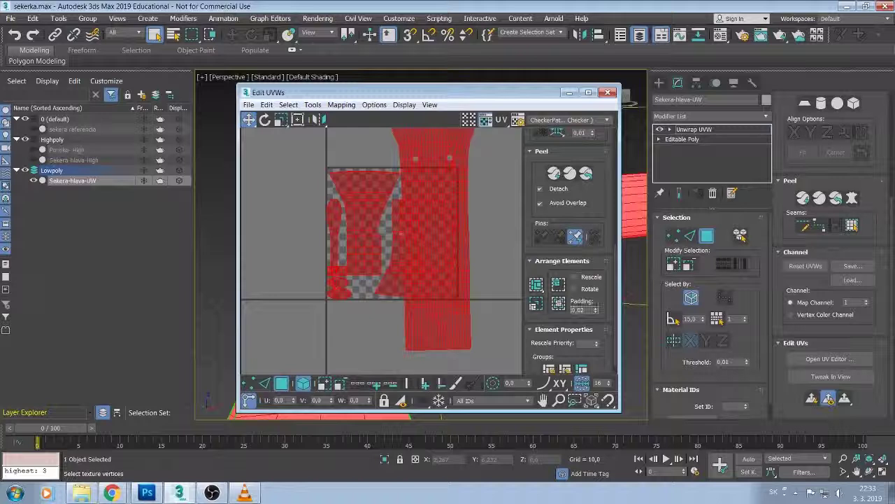
pyautogui.write('2')
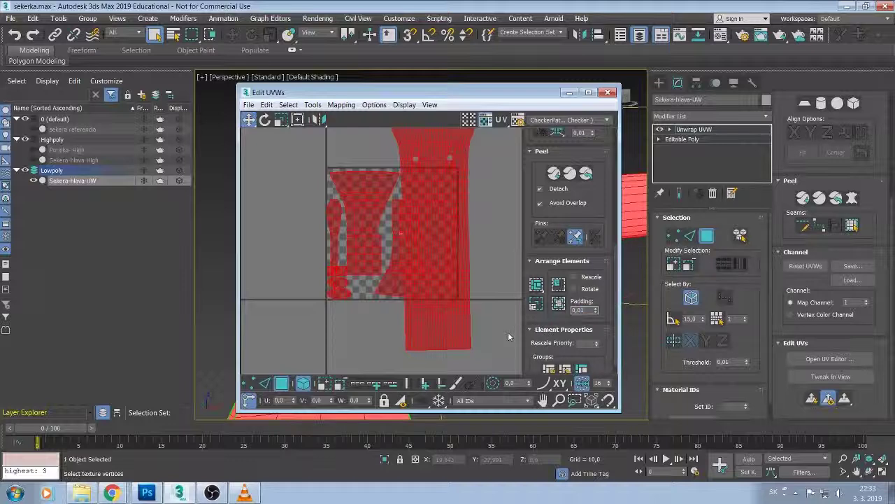
# Repack the head and handle shells side by side in the 0–1 tile, then zoom in and select the islands.
pyautogui.click(559, 306)
pyautogui.moveTo(417, 312)
pyautogui.mouseDown(button='middle')
pyautogui.moveTo(432, 305)
pyautogui.moveTo(427, 317)
pyautogui.mouseUp(button='middle')
pyautogui.scroll(2, 432, 305)
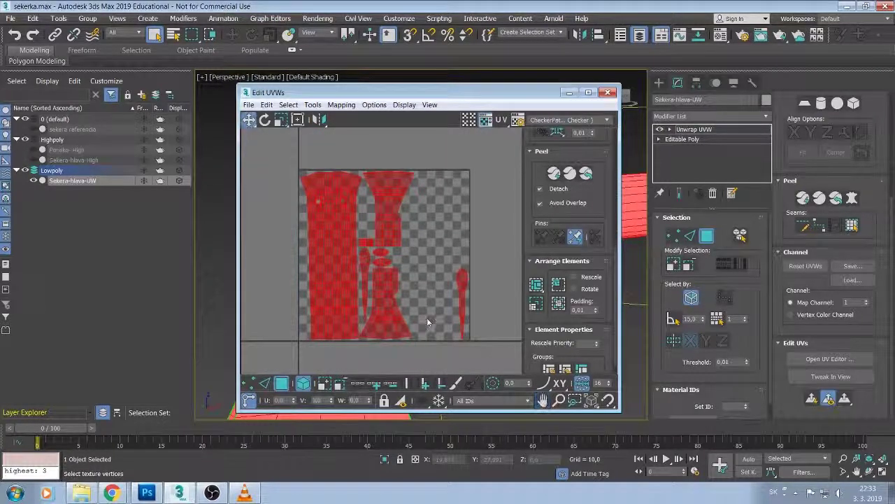
pyautogui.scroll(1, 429, 318)
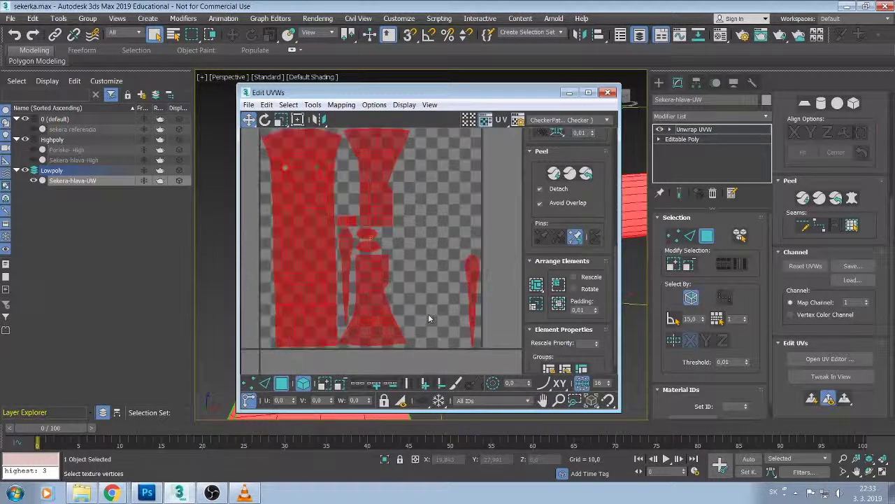
pyautogui.moveTo(429, 315)
pyautogui.mouseDown(button='middle')
pyautogui.moveTo(432, 329)
pyautogui.moveTo(445, 313)
pyautogui.mouseUp(button='middle')
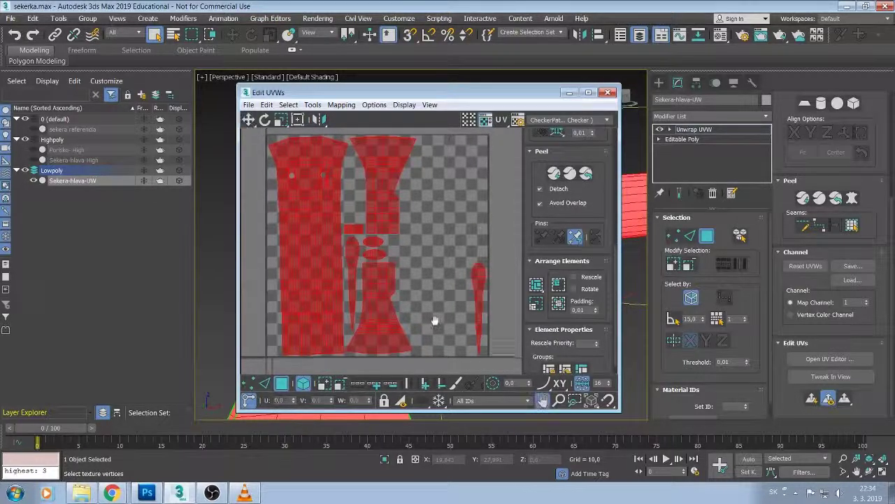
pyautogui.scroll(2, 326, 297)
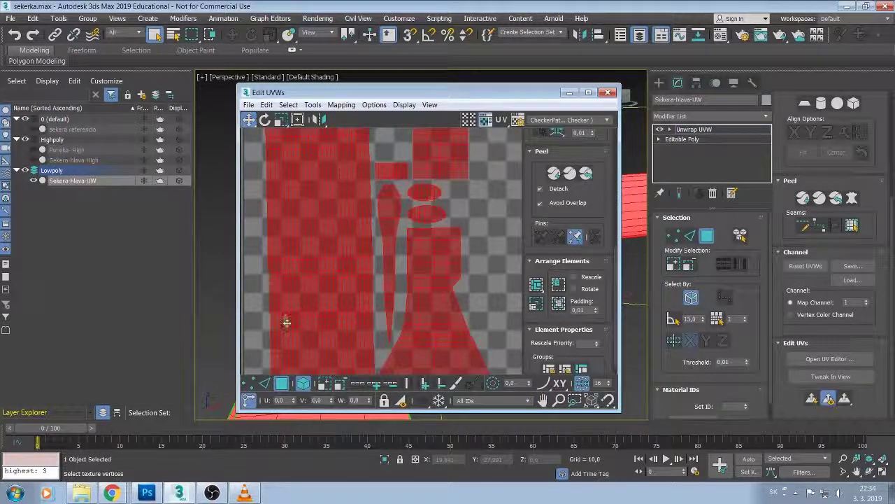
pyautogui.scroll(1, 297, 312)
pyautogui.scroll(1, 308, 311)
pyautogui.scroll(1, 325, 310)
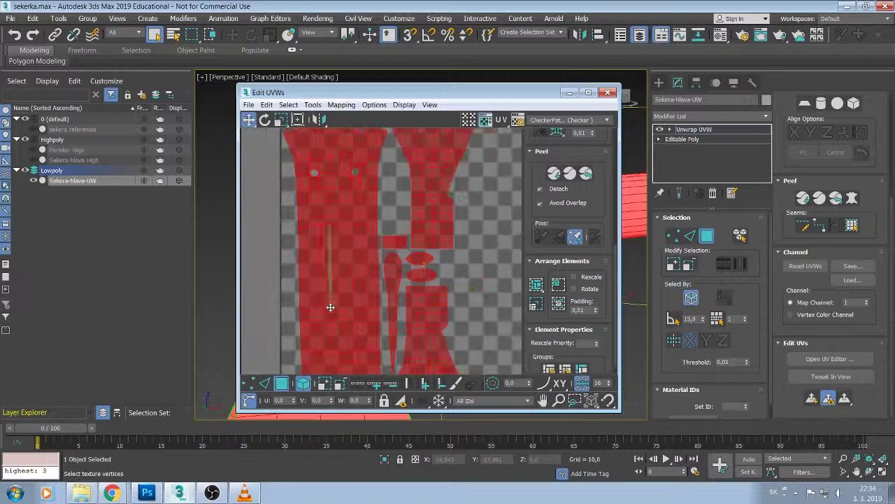
pyautogui.scroll(1, 328, 309)
pyautogui.scroll(-1, 328, 309)
pyautogui.scroll(-2, 328, 312)
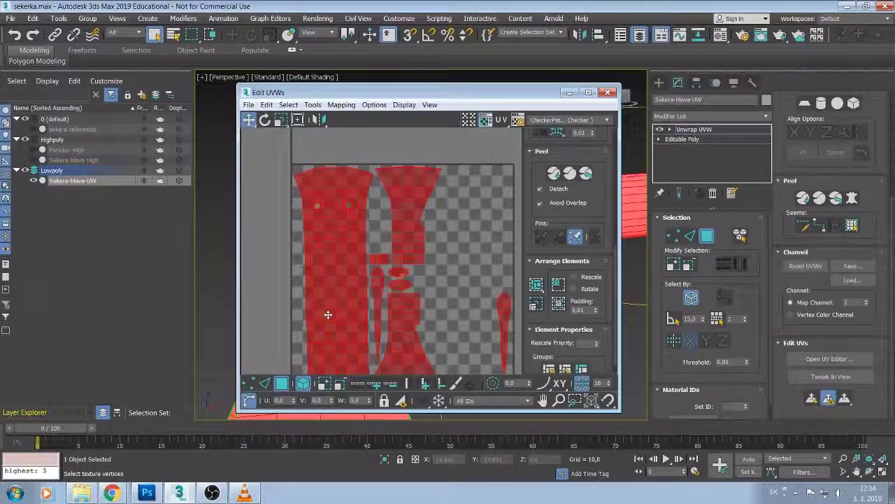
pyautogui.moveTo(328, 314); pyautogui.dragTo(326, 276, button='middle')
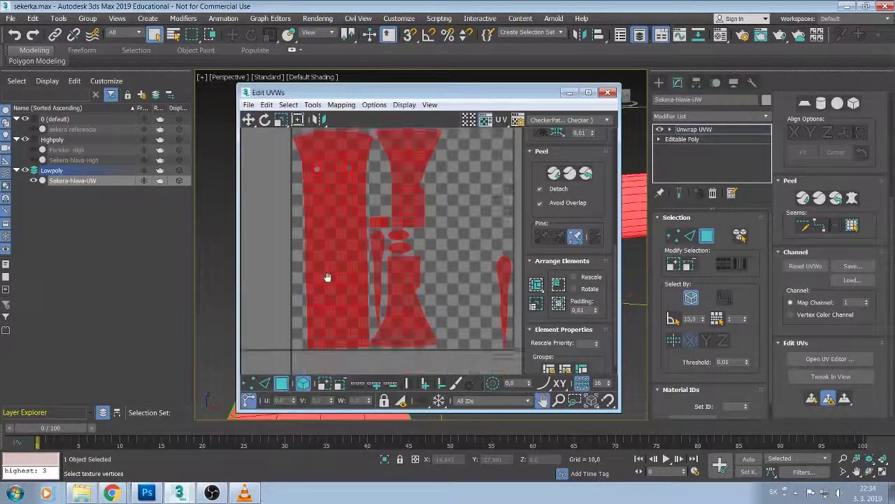
pyautogui.click(325, 314)
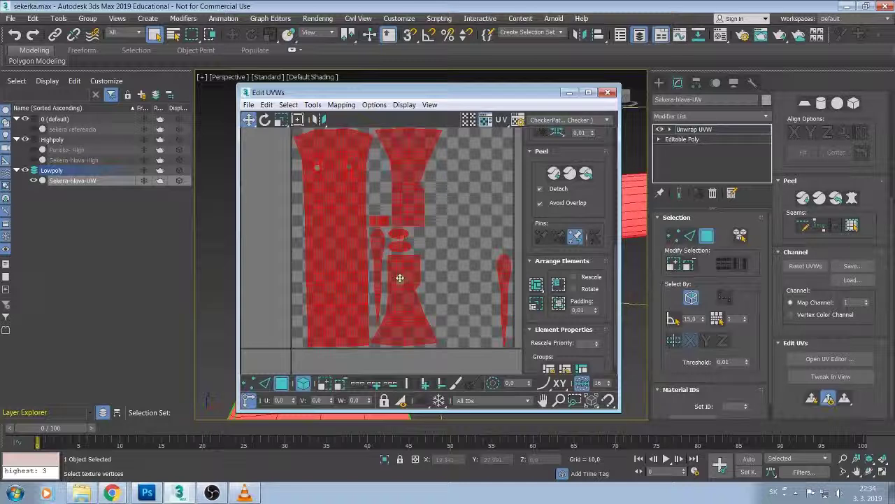
# Move the bottom-centre island right and the upper-centre and a small shell out to the left.
pyautogui.click(402, 277)
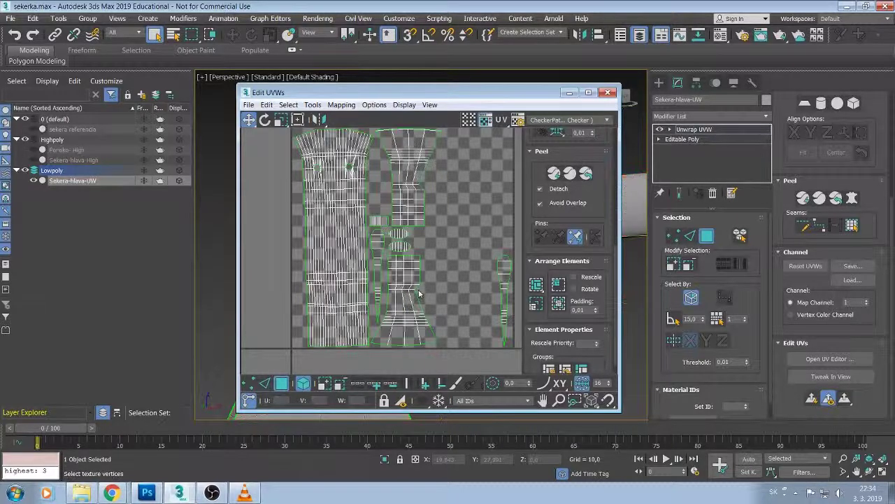
pyautogui.moveTo(403, 274); pyautogui.dragTo(464, 279)
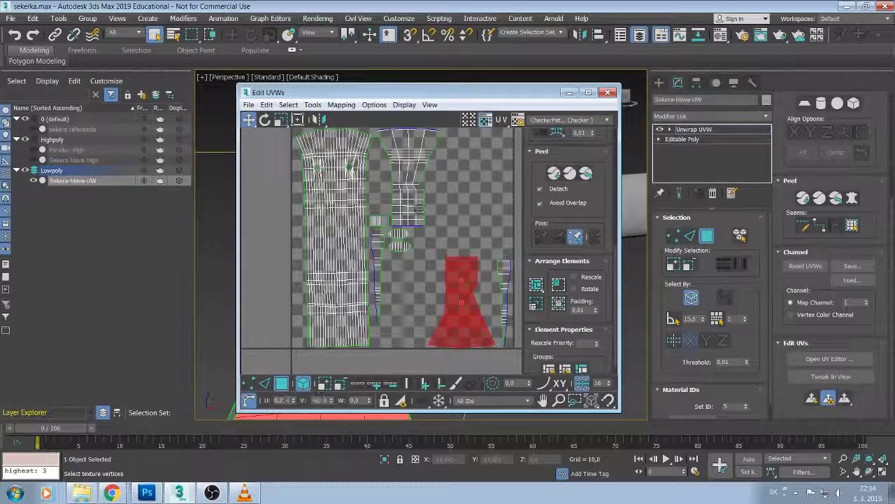
pyautogui.click(407, 208)
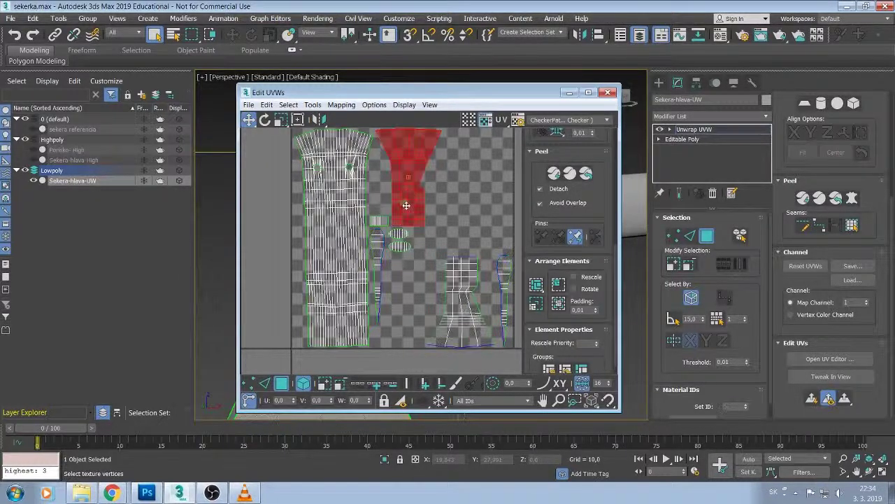
pyautogui.moveTo(410, 191); pyautogui.dragTo(264, 209)
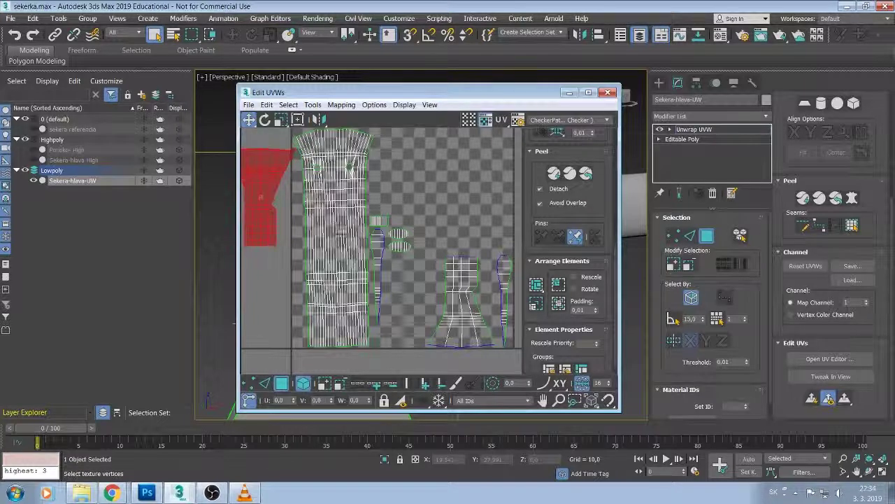
pyautogui.click(395, 233)
pyautogui.moveTo(395, 232); pyautogui.dragTo(268, 271)
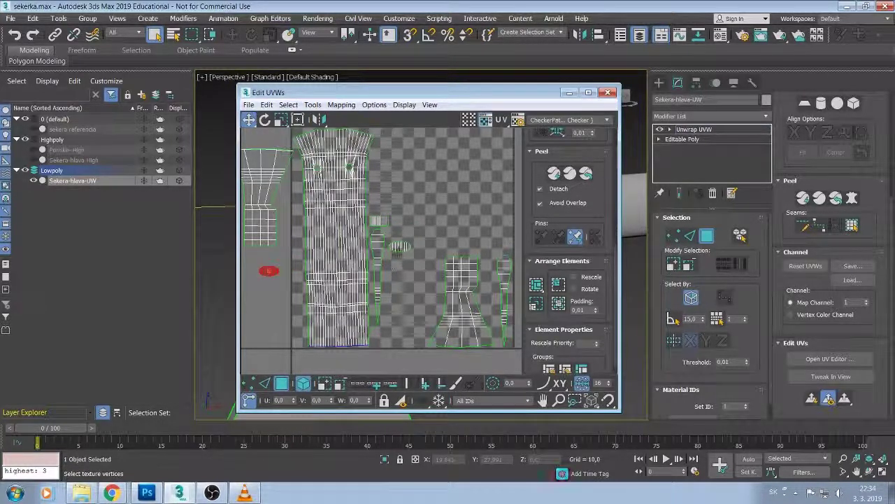
# Move the remaining small shells and the long thin shell clear of the large shell.
pyautogui.click(398, 246)
pyautogui.moveTo(399, 247); pyautogui.dragTo(268, 302)
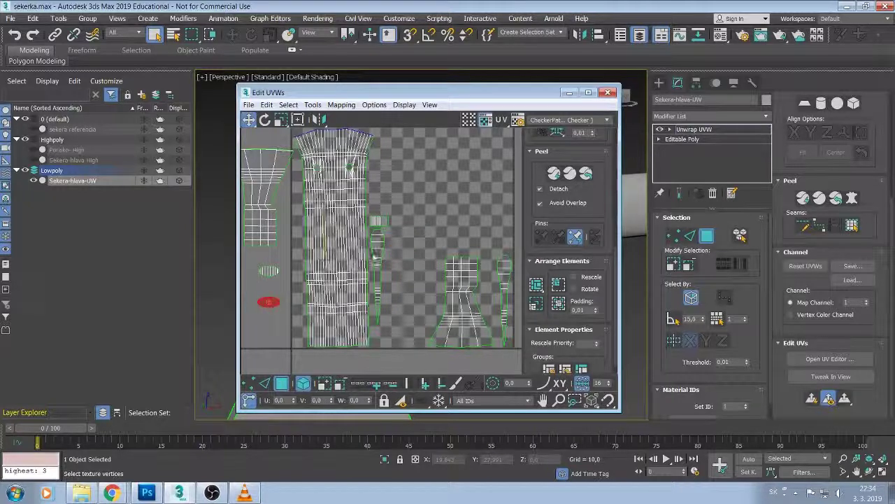
pyautogui.moveTo(377, 284)
pyautogui.mouseDown()
pyautogui.moveTo(417, 284)
pyautogui.moveTo(292, 220)
pyautogui.mouseUp()
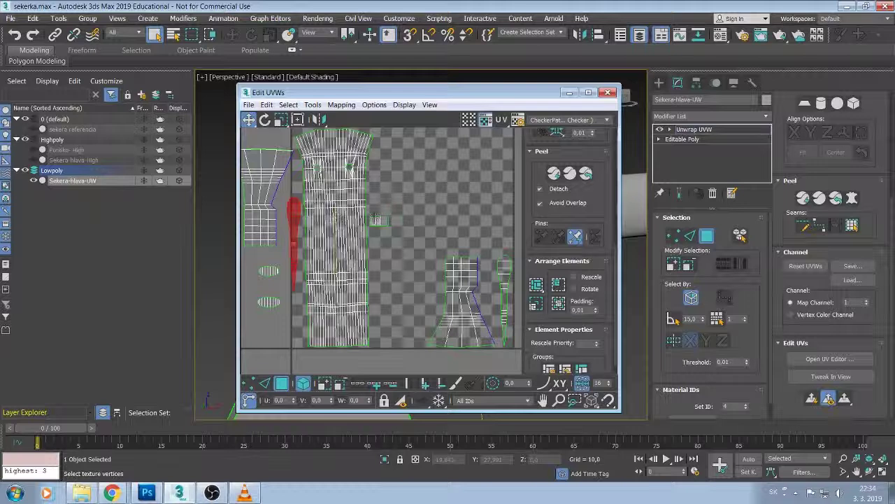
pyautogui.click(377, 222)
pyautogui.moveTo(378, 221)
pyautogui.mouseDown()
pyautogui.moveTo(258, 290)
pyautogui.moveTo(258, 325)
pyautogui.mouseUp()
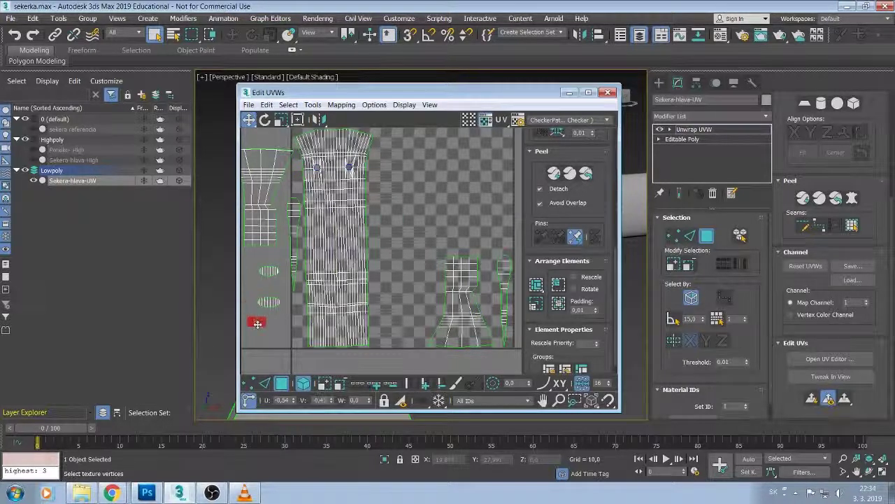
pyautogui.click(333, 228)
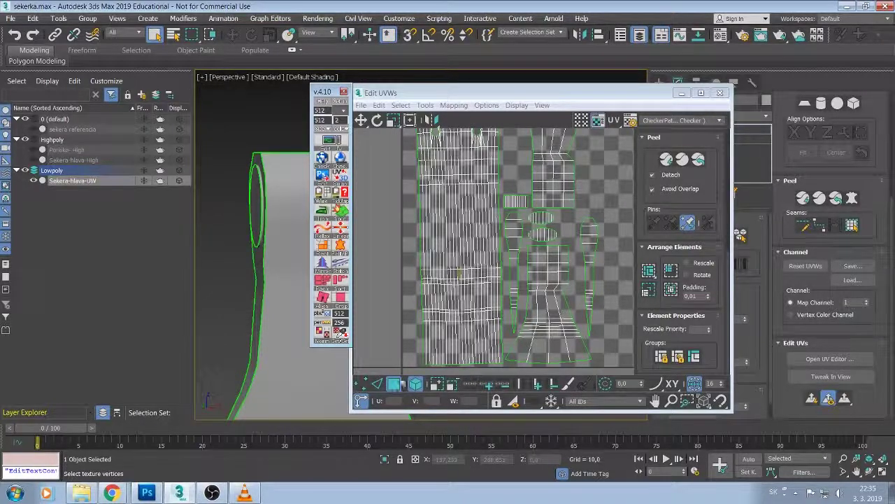
# In edge/polygon mode, align the axe's UV shells with TexTools.
pyautogui.click(378, 384)
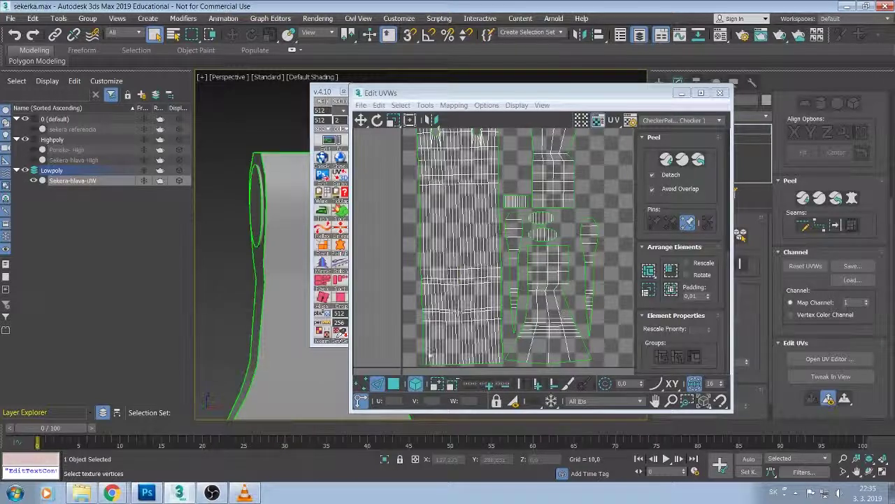
pyautogui.click(417, 384)
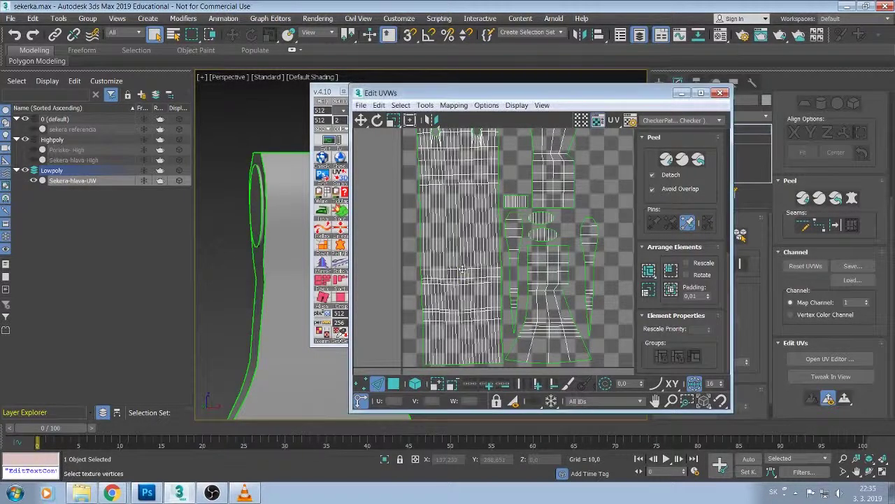
pyautogui.click(326, 298)
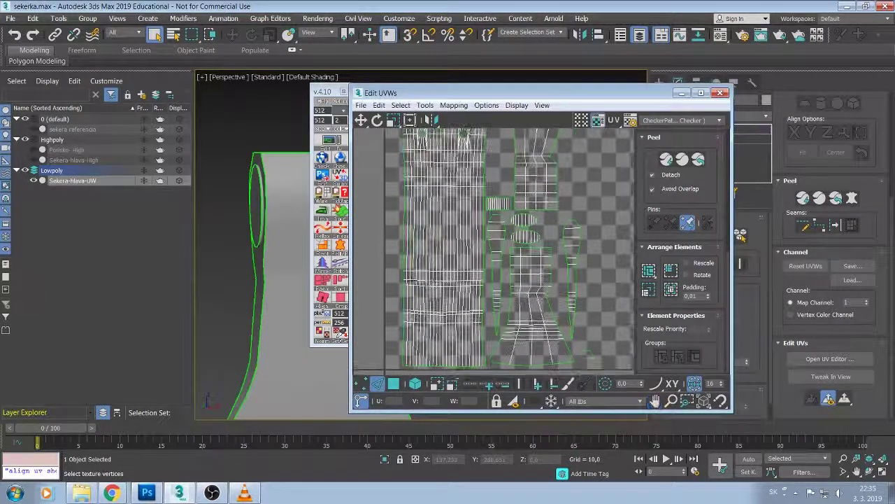
# Generate the axe's smoothing groups from its UV shells via TexTools.
pyautogui.click(343, 133)
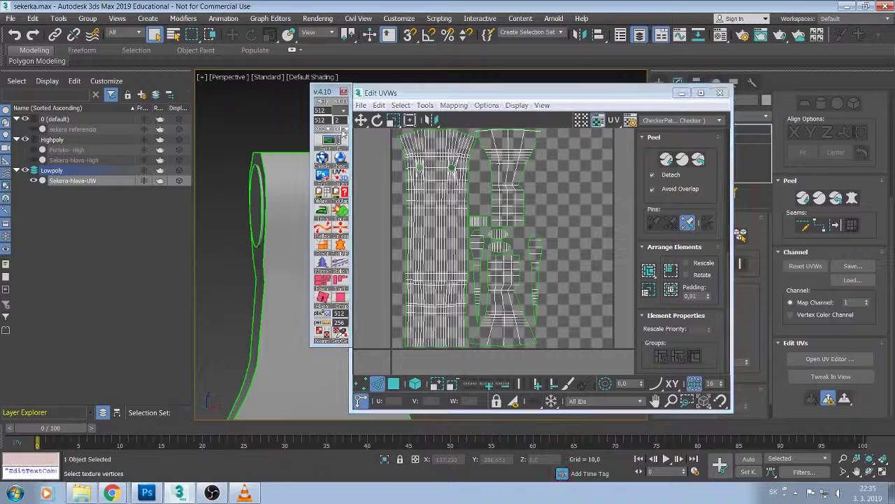
pyautogui.click(344, 132)
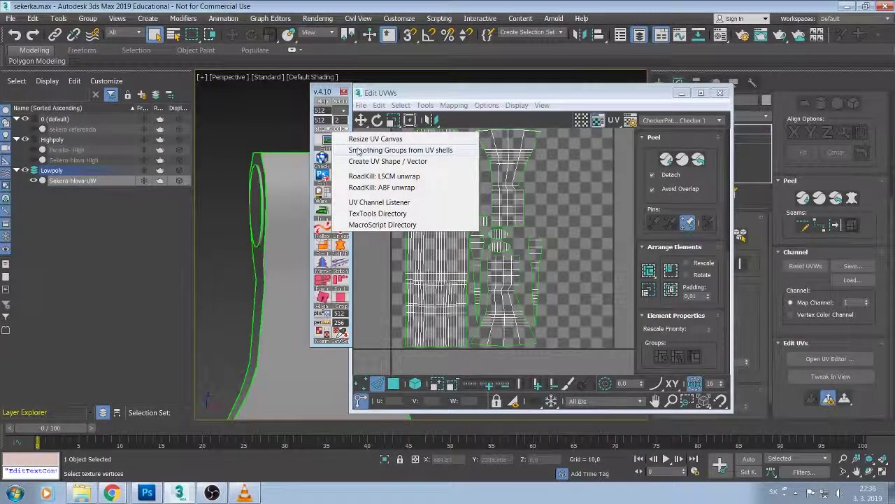
pyautogui.click(358, 150)
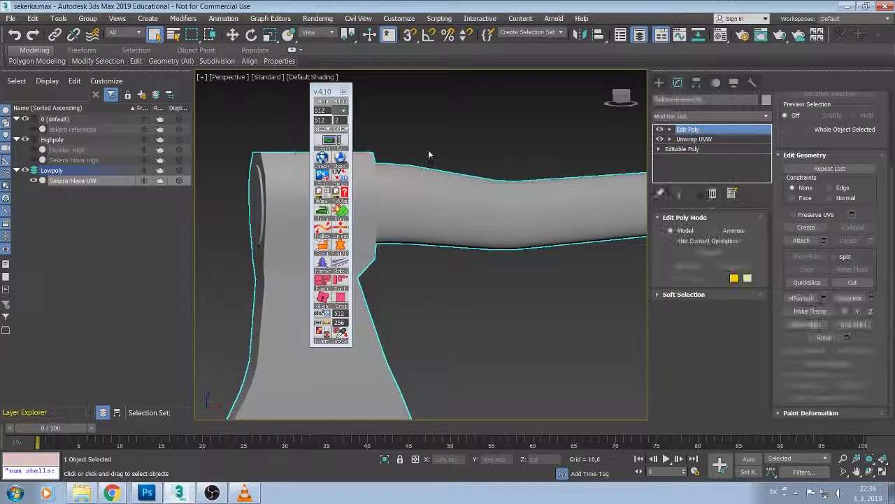
# Collapse the Edit Poly and Unwrap UVW modifiers into a single Editable Poly.
pyautogui.keyDown('ctrl'); pyautogui.click(707, 140); pyautogui.keyUp('ctrl')
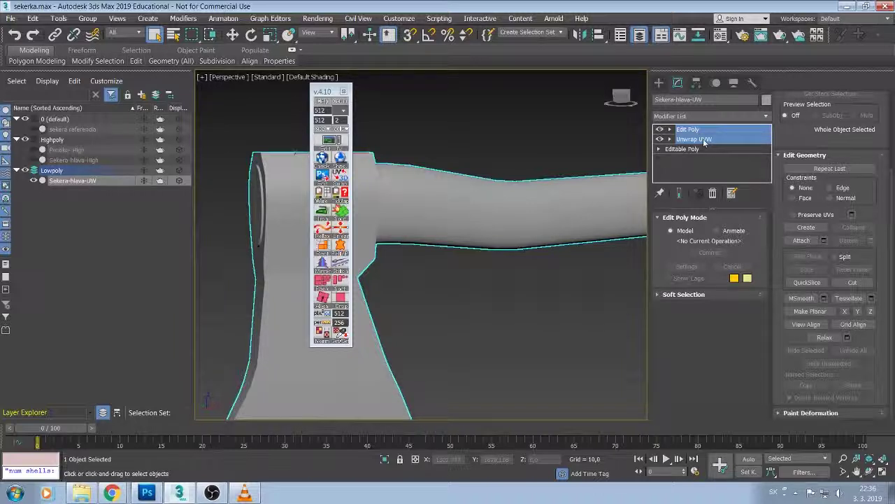
pyautogui.rightClick(703, 141)
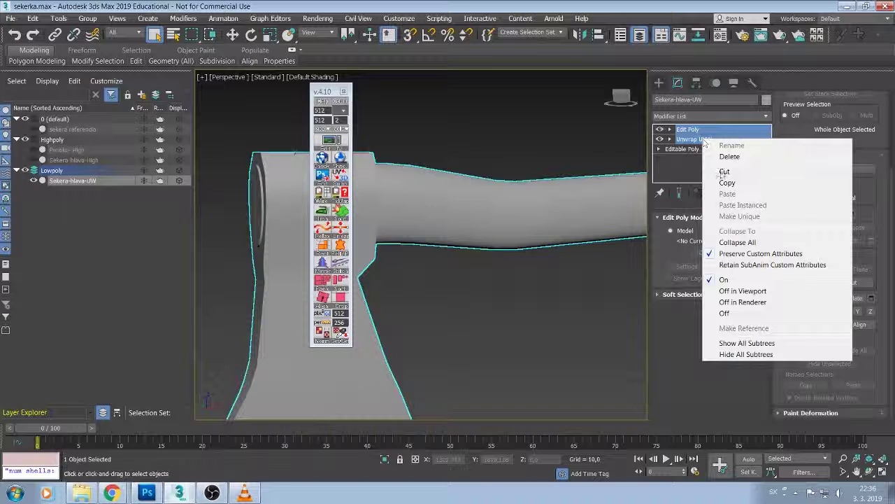
pyautogui.click(738, 242)
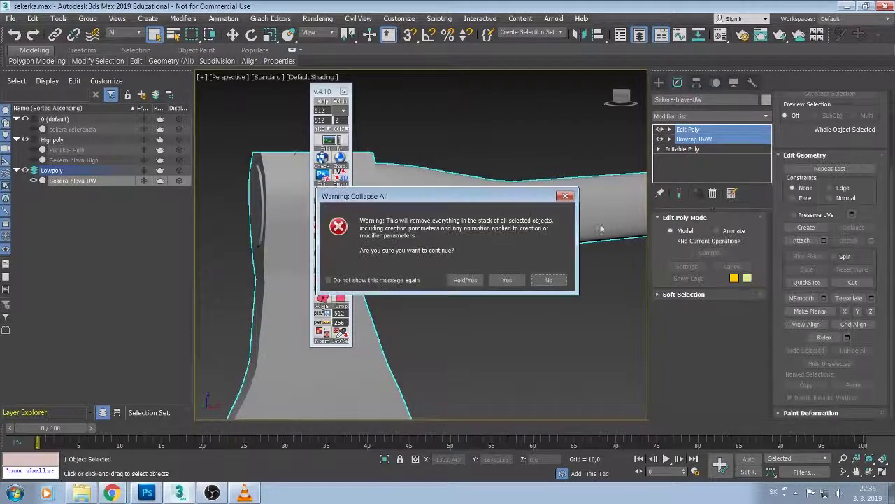
pyautogui.click(498, 280)
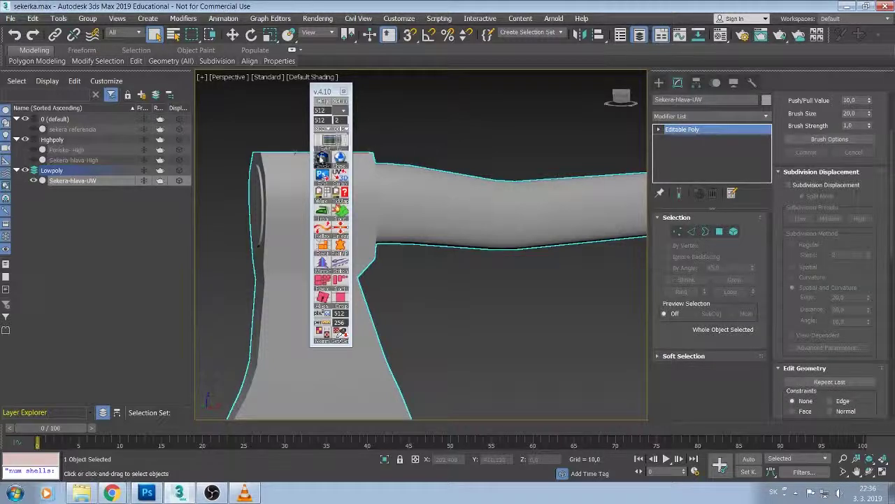
# Apply the TexTools coloured checker texture to the axe.
pyautogui.click(319, 158)
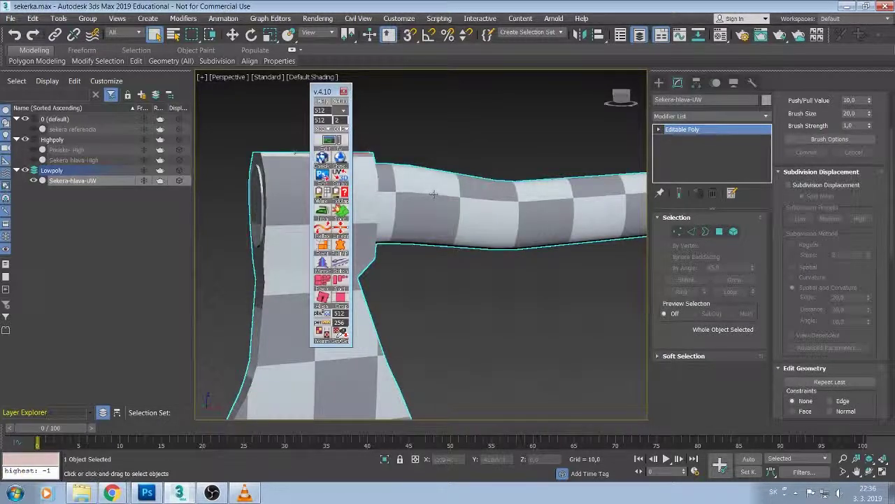
pyautogui.scroll(-2, 400, 175)
pyautogui.scroll(-4, 442, 173)
pyautogui.scroll(2, 515, 191)
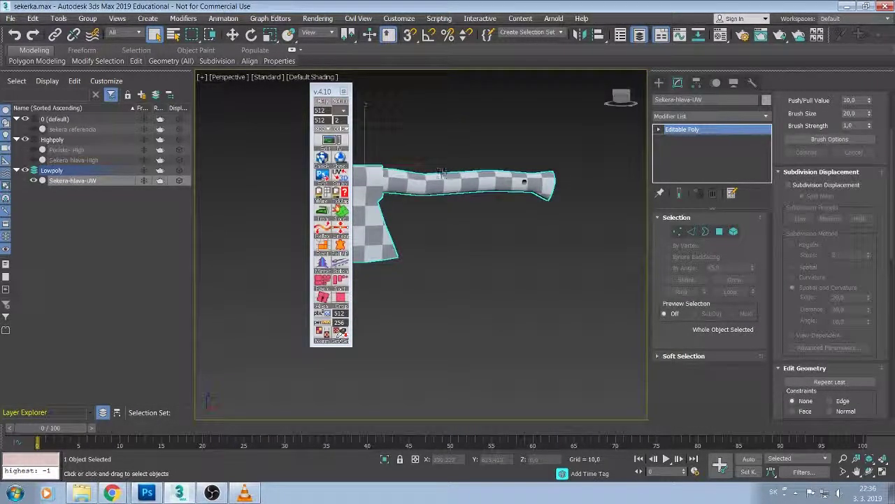
pyautogui.scroll(2, 515, 191)
pyautogui.scroll(2, 515, 191)
pyautogui.scroll(2, 518, 188)
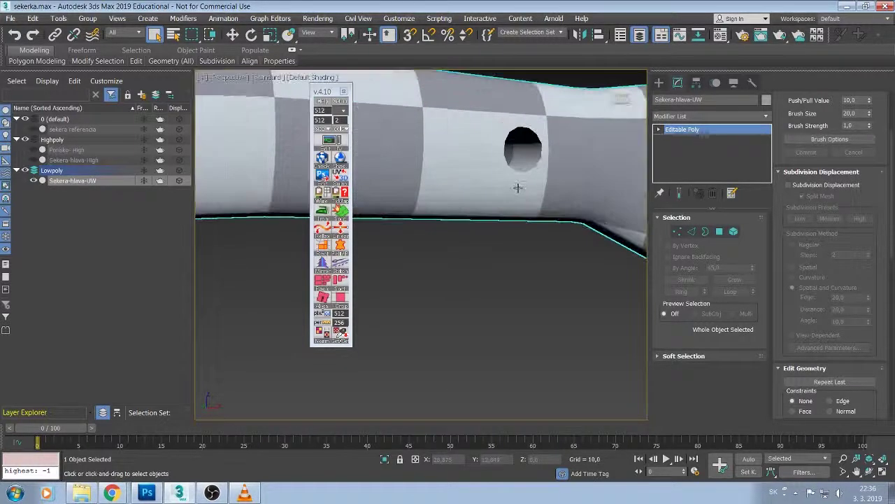
pyautogui.click(321, 159)
# Inspect the checker layout from several angles, then close TexTools.
pyautogui.moveTo(465, 153); pyautogui.dragTo(285, 167, button='middle')
pyautogui.scroll(-3, 451, 154)
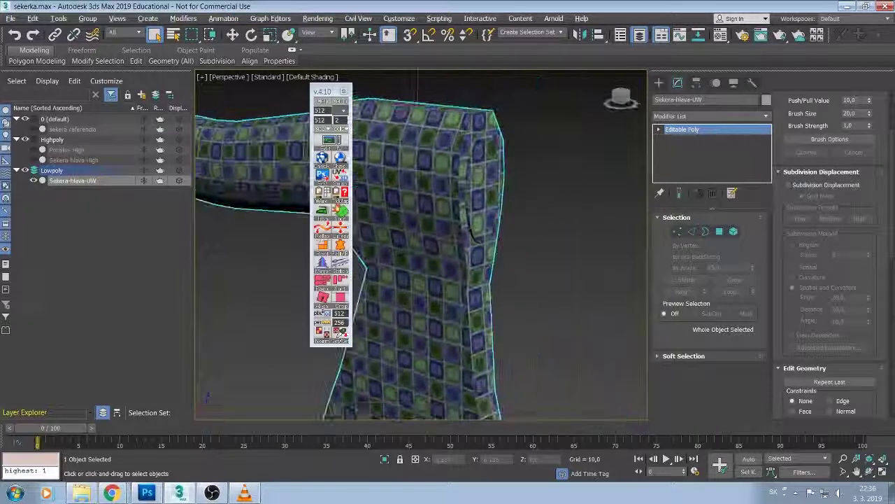
pyautogui.moveTo(286, 167)
pyautogui.keyDown('alt'); pyautogui.mouseDown(button='middle')
pyautogui.moveTo(269, 161)
pyautogui.moveTo(533, 194)
pyautogui.moveTo(405, 185)
pyautogui.moveTo(492, 178)
pyautogui.moveTo(297, 184)
pyautogui.mouseUp(button='middle'); pyautogui.keyUp('alt')
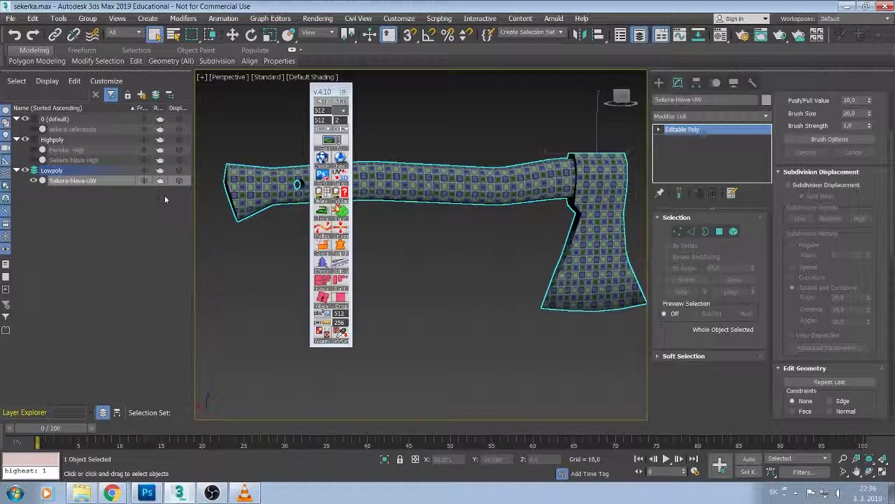
pyautogui.keyDown('alt'); pyautogui.moveTo(440, 186); pyautogui.dragTo(462, 188, button='middle'); pyautogui.keyUp('alt')
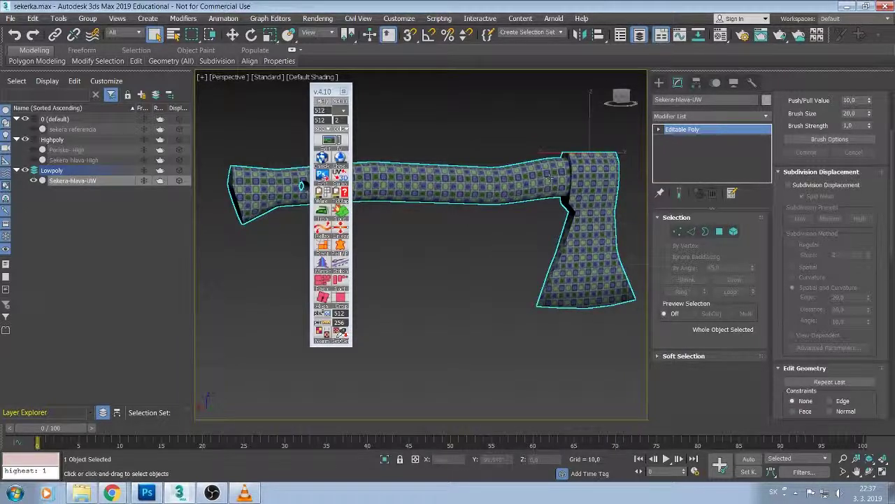
pyautogui.click(343, 91)
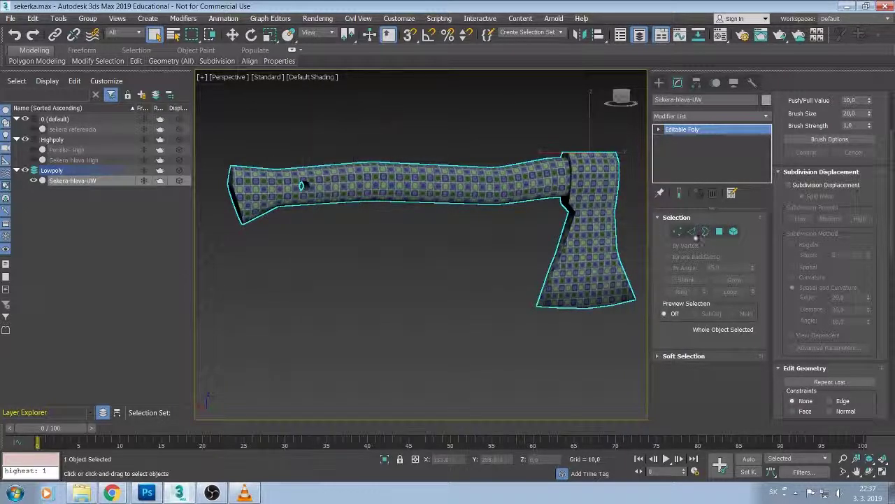
pyautogui.click(688, 234)
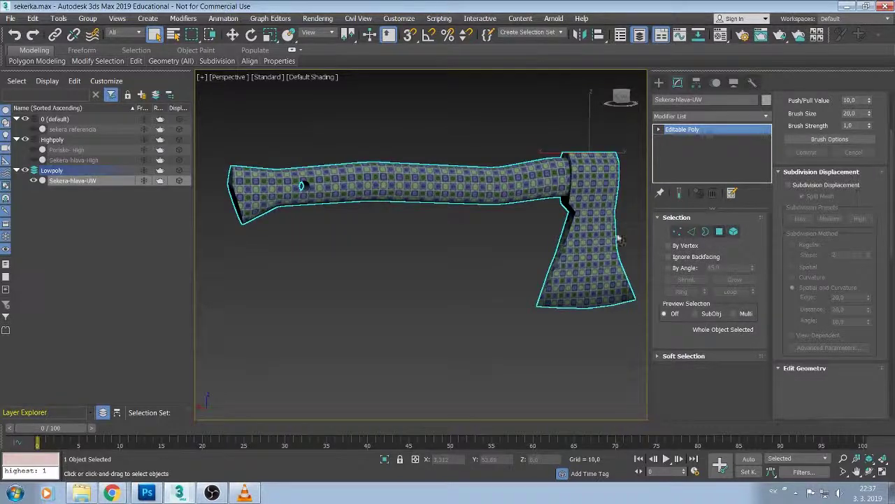
# Select the axe handle as an element in Element mode.
pyautogui.click(731, 233)
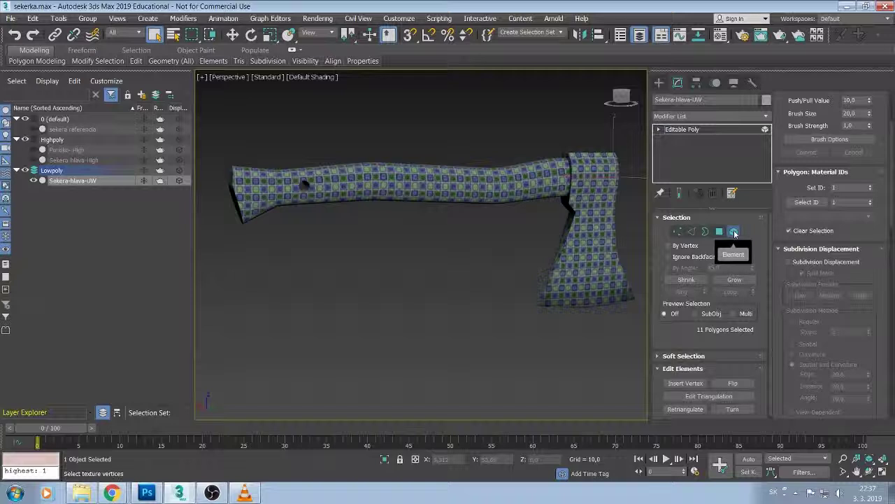
pyautogui.click(595, 228)
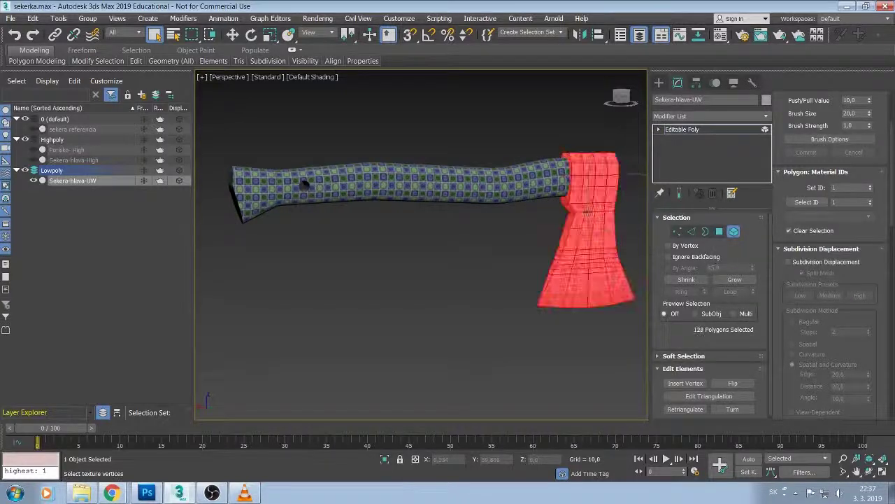
pyautogui.keyDown('alt'); pyautogui.moveTo(468, 264); pyautogui.dragTo(472, 266, button='middle'); pyautogui.keyUp('alt')
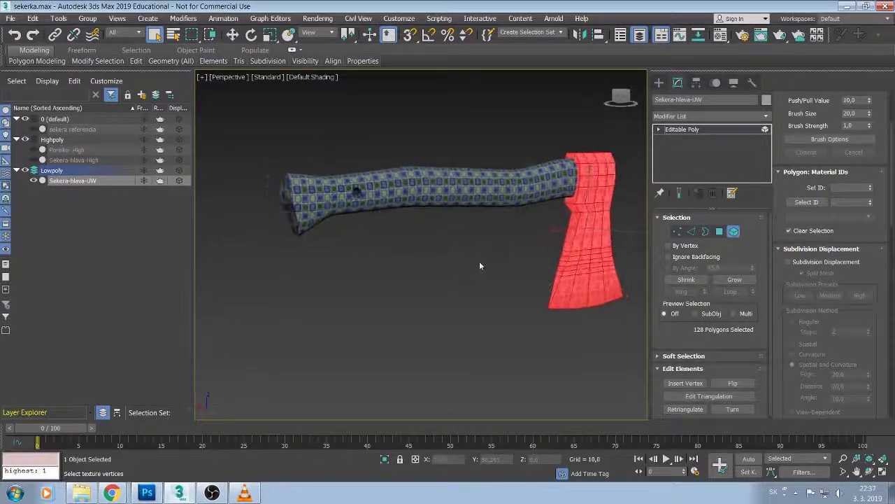
pyautogui.click(393, 175)
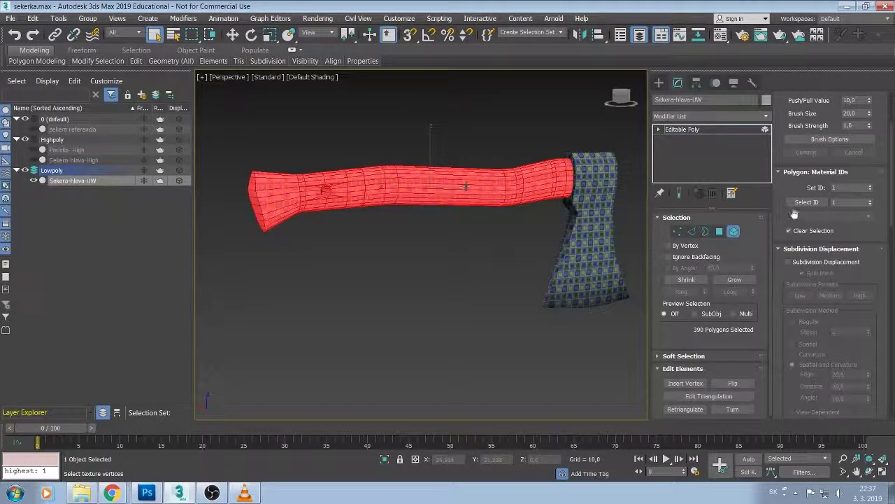
pyautogui.moveTo(639, 238)
pyautogui.keyDown('alt'); pyautogui.mouseDown(button='middle')
pyautogui.moveTo(541, 270)
pyautogui.moveTo(587, 257)
pyautogui.mouseUp(button='middle'); pyautogui.keyUp('alt')
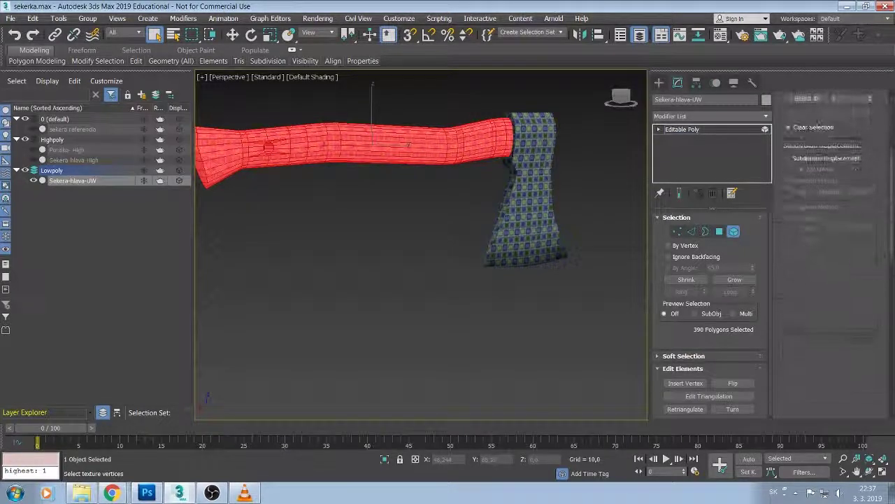
pyautogui.moveTo(891, 211); pyautogui.dragTo(891, 286)
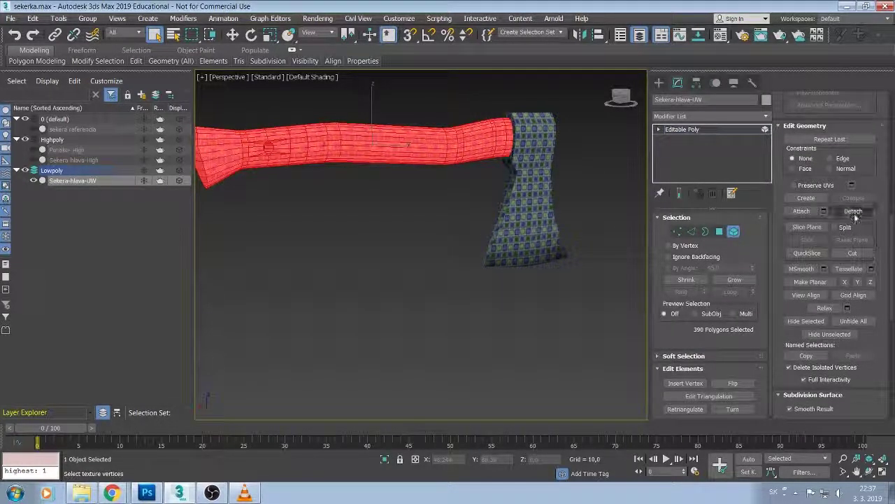
# Detach the handle as a clone into a new object named Porisko- UW.
pyautogui.click(853, 212)
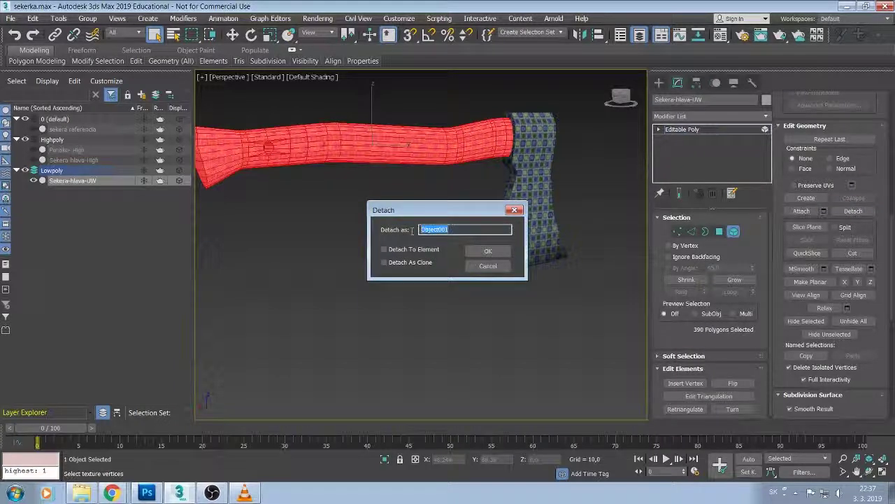
pyautogui.write('P')
pyautogui.write('o')
pyautogui.write('nsko')
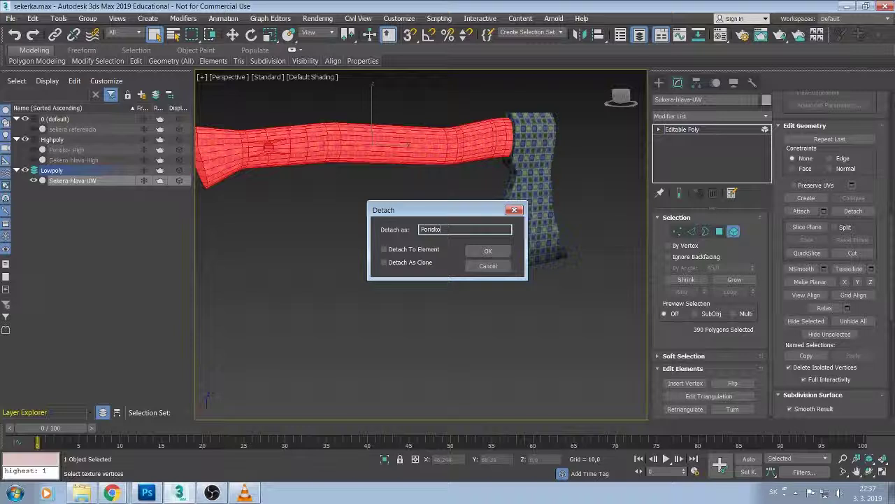
pyautogui.write('l')
pyautogui.write('W')
pyautogui.click(384, 261)
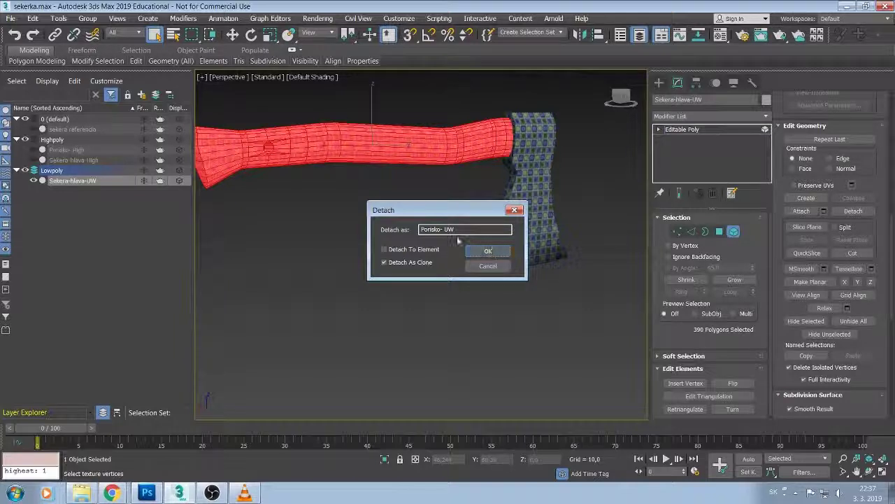
pyautogui.click(497, 257)
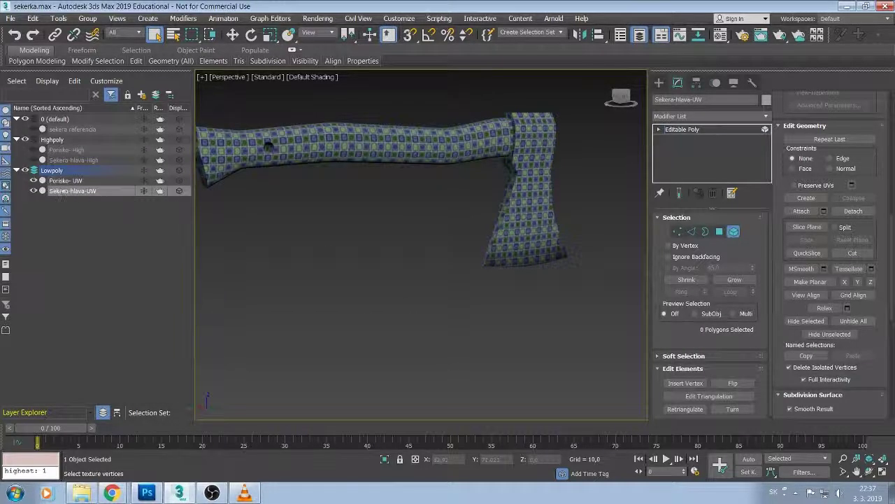
# Rename the handle object to Porisko-low-UW.
pyautogui.click(67, 181)
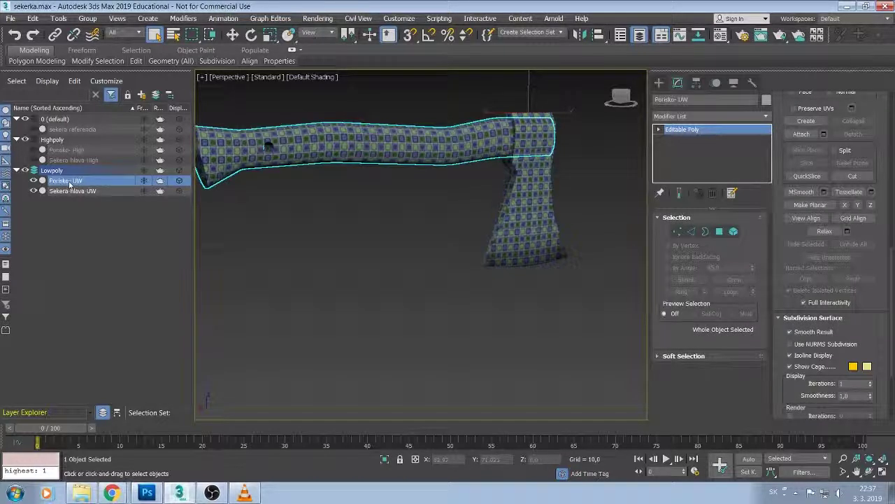
pyautogui.doubleClick(67, 181)
pyautogui.press('Return')
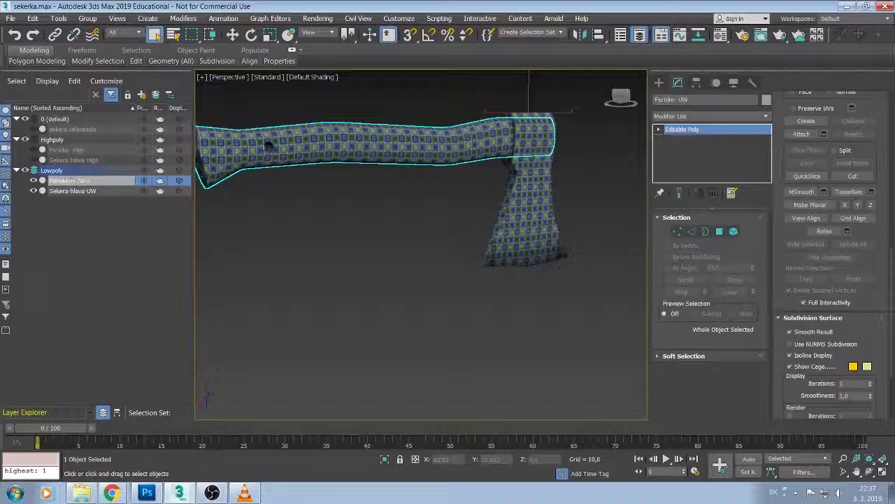
pyautogui.write('lo-w-')
pyautogui.click(111, 190)
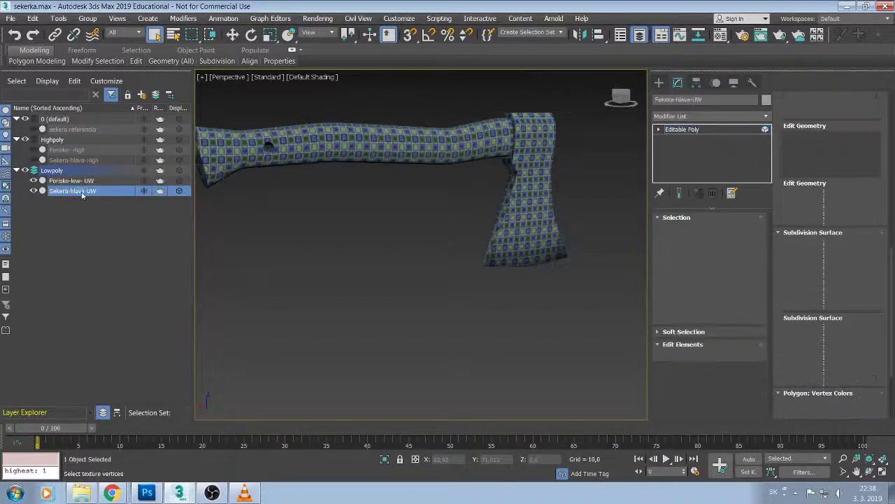
# Rename the head object to Sekera-hlava-low-UW and hide Porisko-low-UW.
pyautogui.click(82, 191)
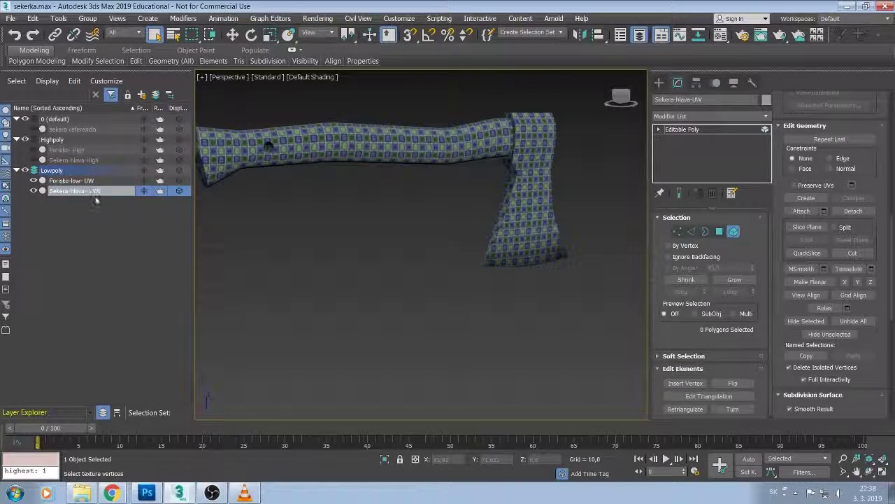
pyautogui.write('low-')
pyautogui.click(92, 214)
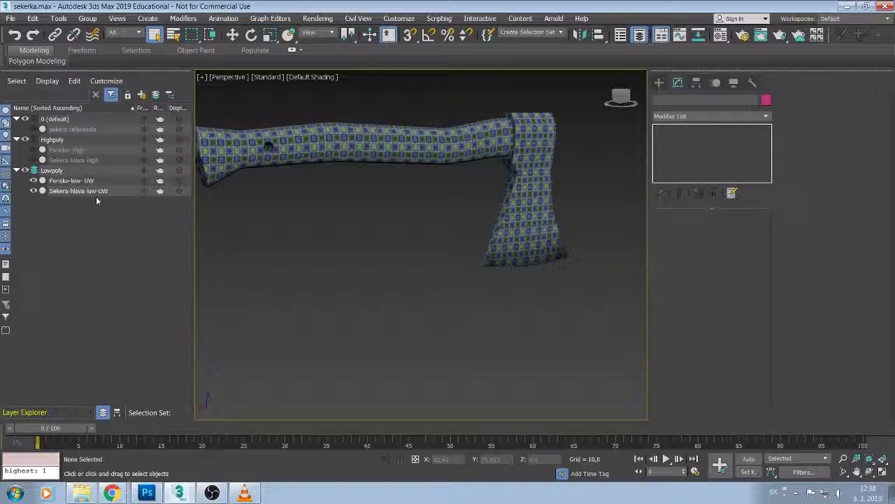
pyautogui.click(94, 182)
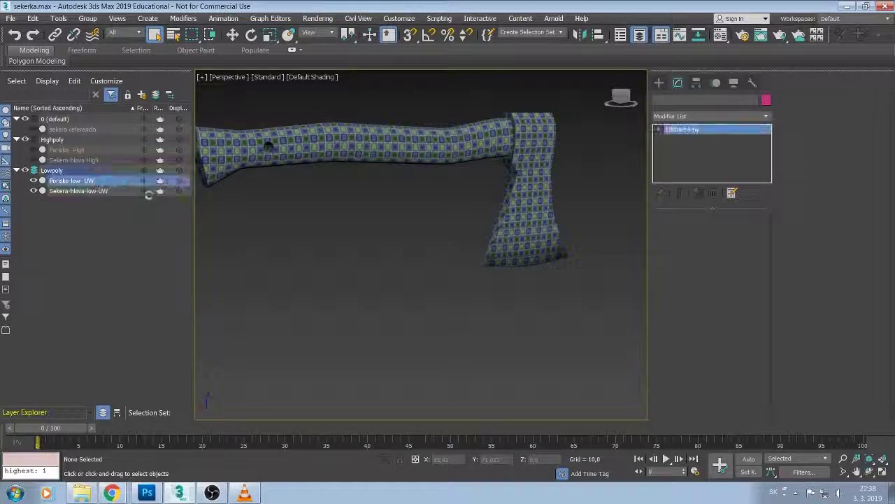
pyautogui.click(33, 191)
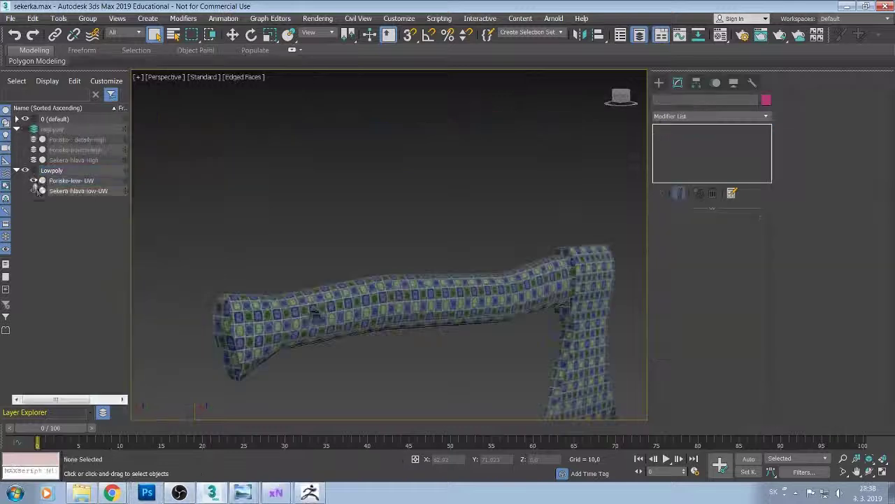
# Delete the handle polygons from Sekera-hlava-low-UW and unhide Porisko-low-UW.
pyautogui.click(70, 191)
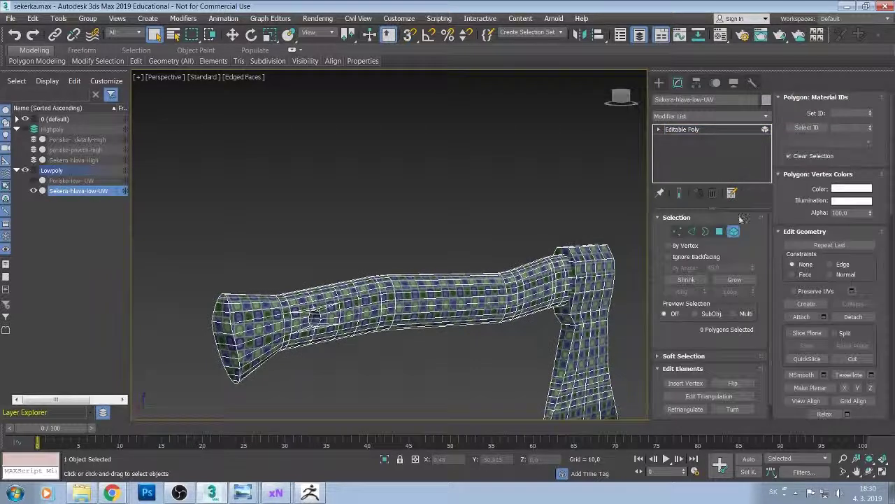
pyautogui.click(407, 306)
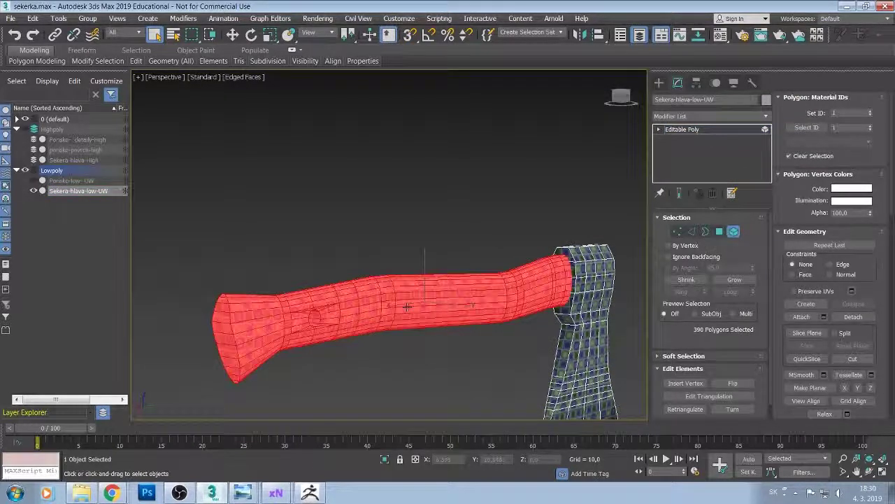
pyautogui.press('Delete')
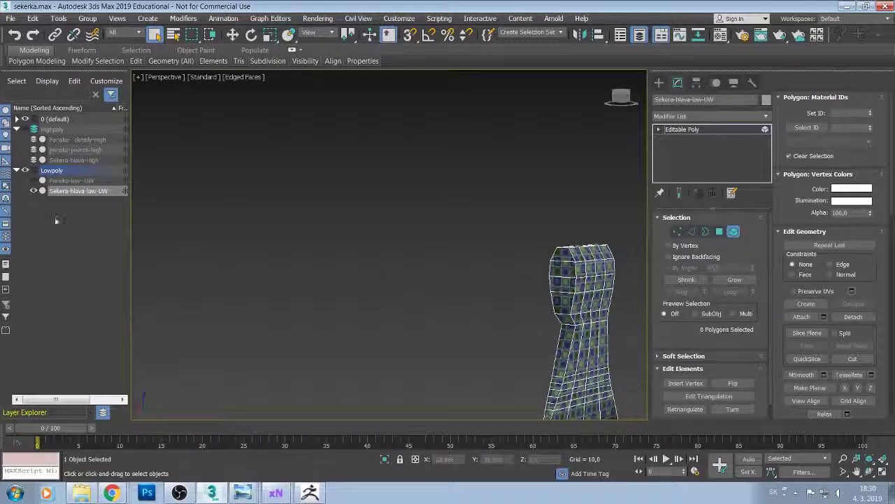
pyautogui.click(32, 180)
# Export the two selected low-poly objects, browsing to D:\_3D MAX_projekty\sekera.
pyautogui.keyDown('ctrl'); pyautogui.click(50, 181); pyautogui.keyUp('ctrl')
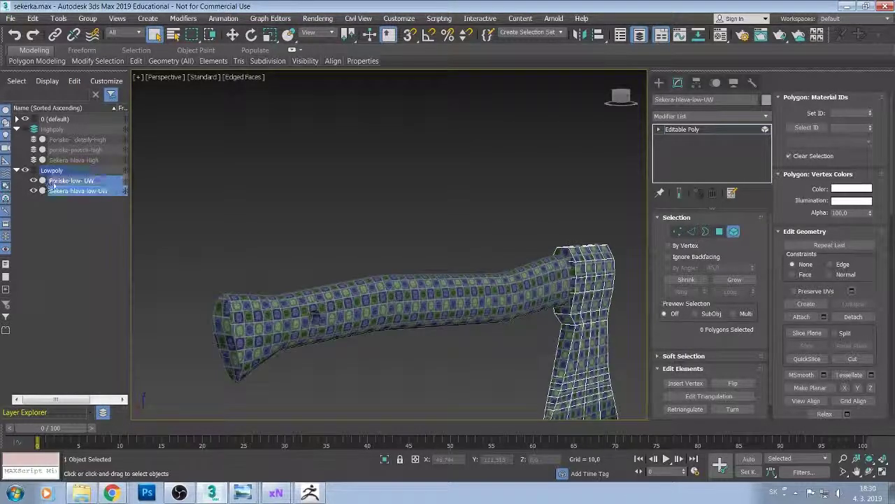
pyautogui.click(13, 18)
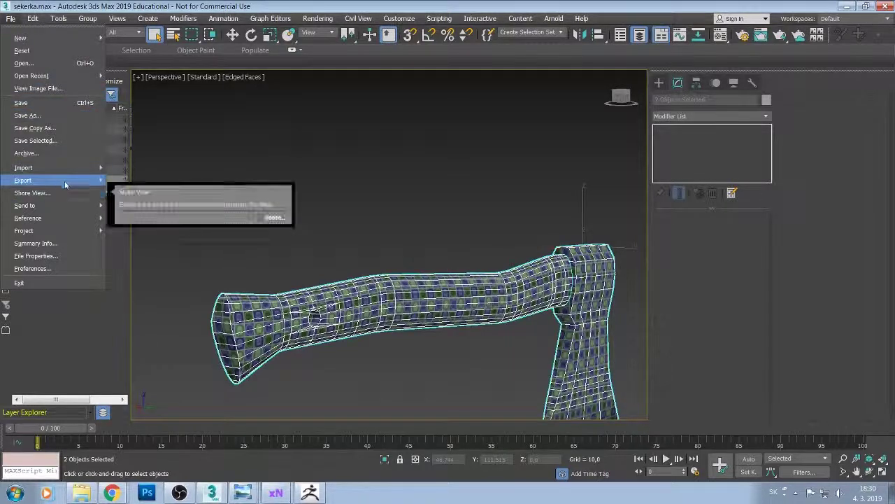
pyautogui.moveTo(23, 180)
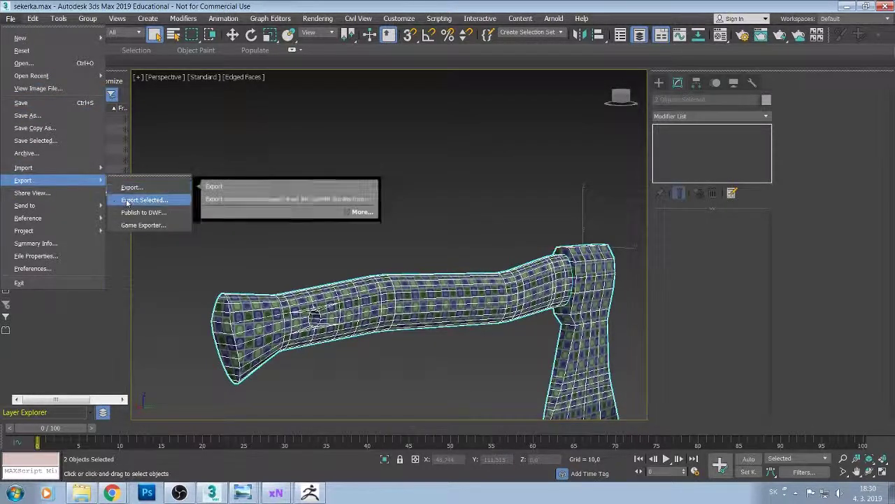
pyautogui.click(133, 200)
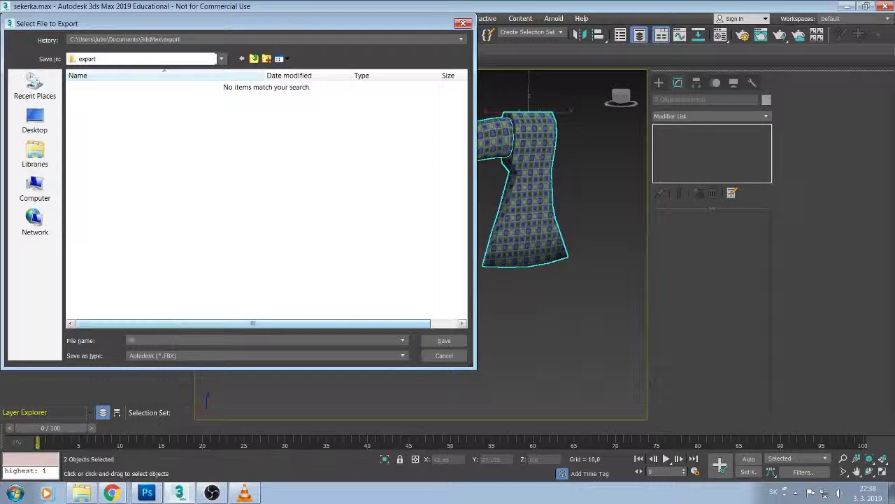
pyautogui.write('SEker-')
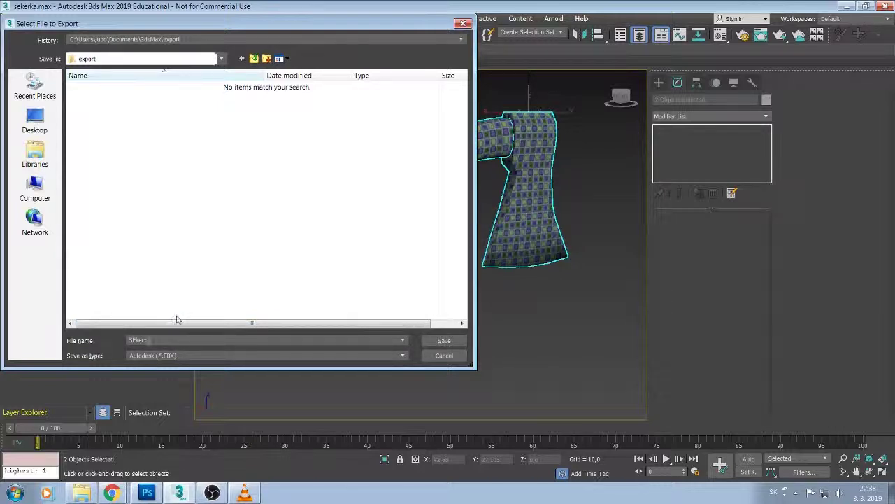
pyautogui.write('Low')
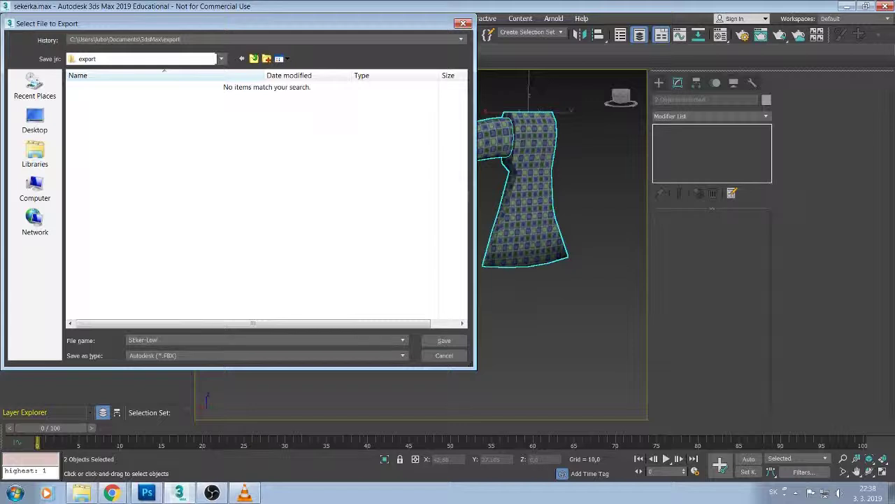
pyautogui.write('-UW')
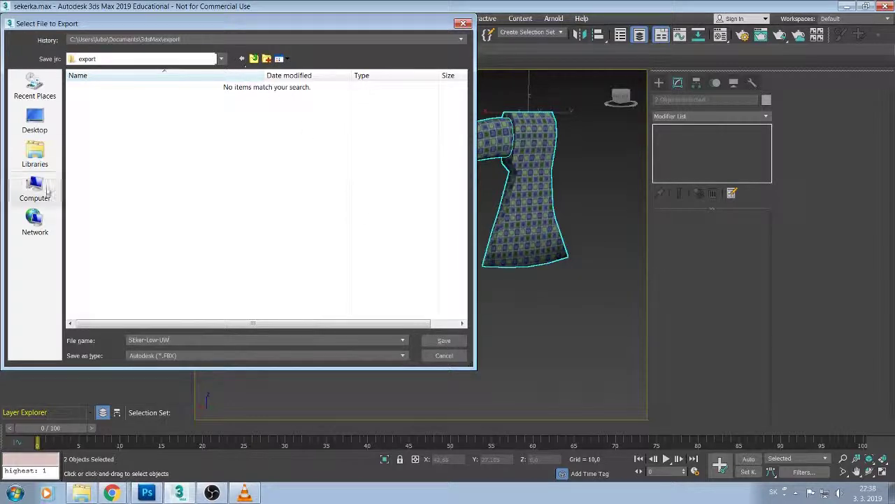
pyautogui.click(35, 187)
pyautogui.doubleClick(217, 102)
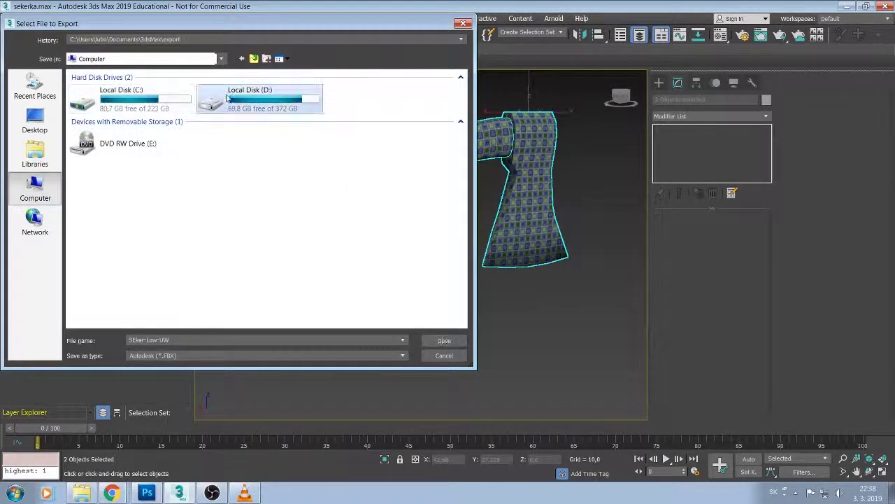
pyautogui.doubleClick(98, 88)
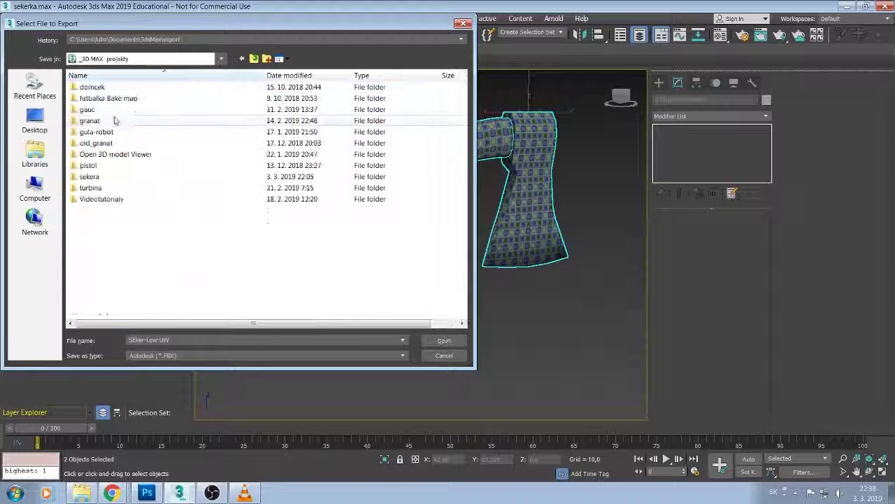
pyautogui.doubleClick(92, 176)
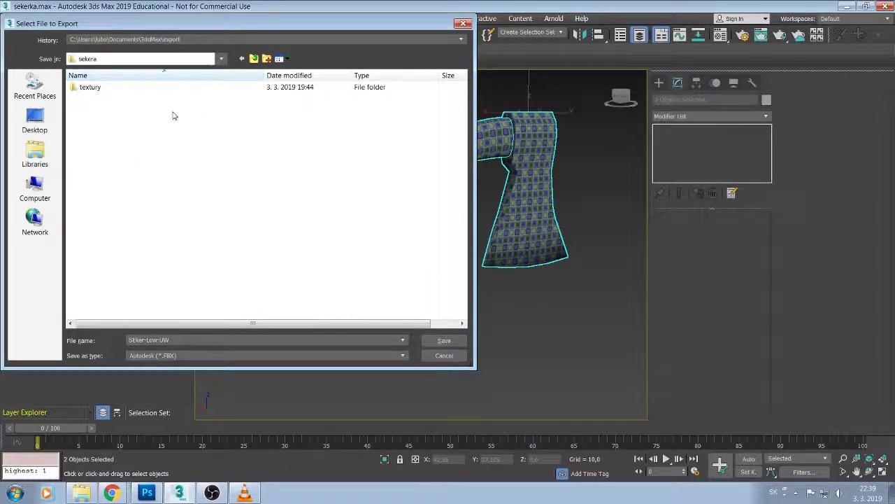
# Correct the file name to Sekerka-Low-UW and save the FBX export.
pyautogui.click(442, 343)
pyautogui.doubleClick(149, 341)
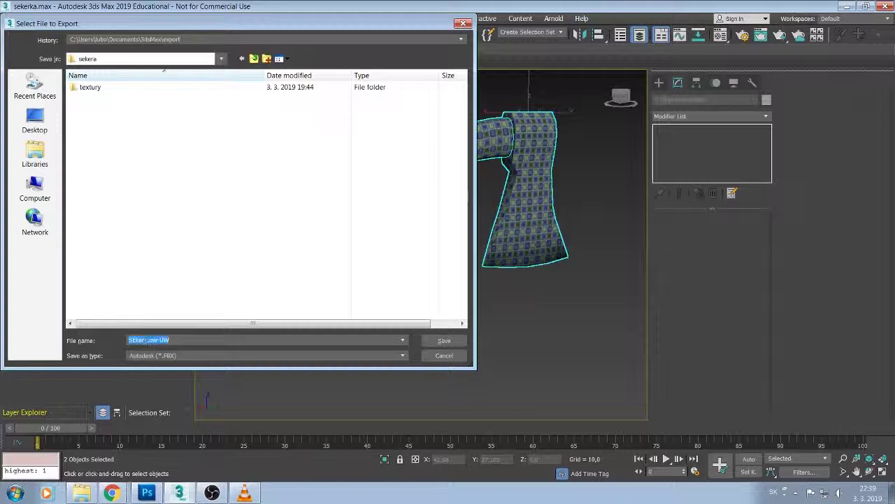
pyautogui.press('Home')
pyautogui.write('ka')
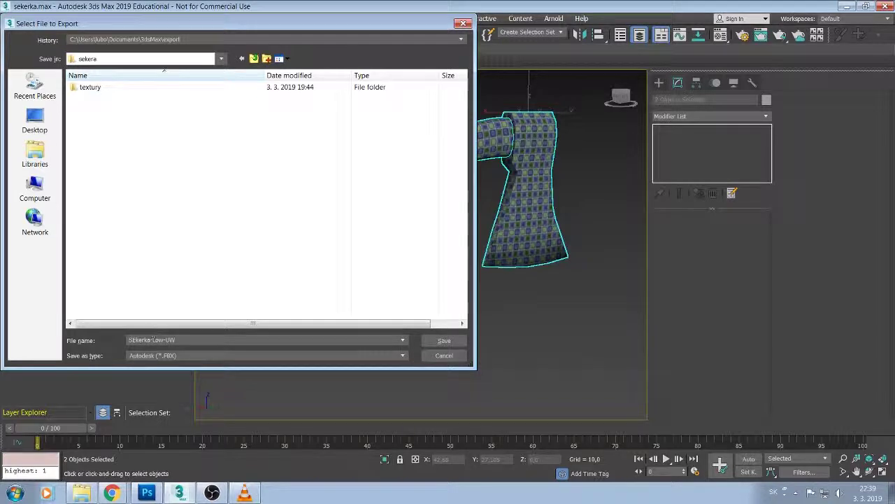
pyautogui.press('BackSpace')
pyautogui.write('e')
pyautogui.click(440, 340)
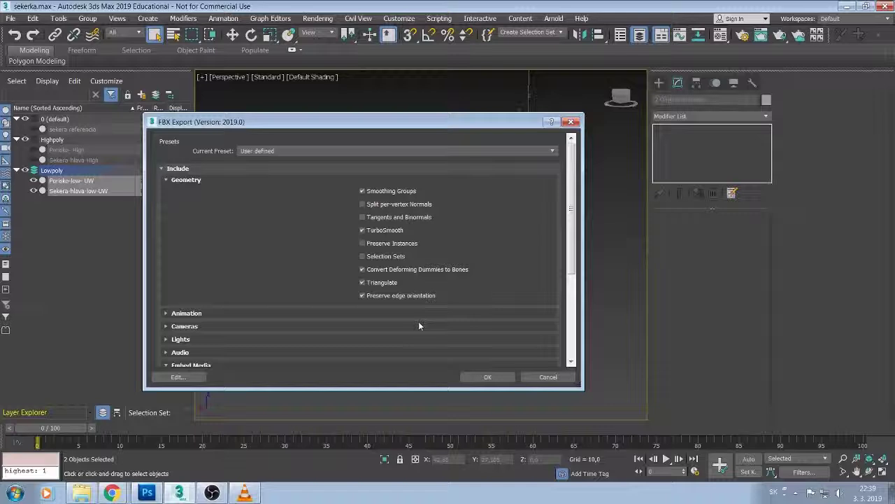
# Accept the FBX Export options to write the low-poly axe file.
pyautogui.click(476, 378)
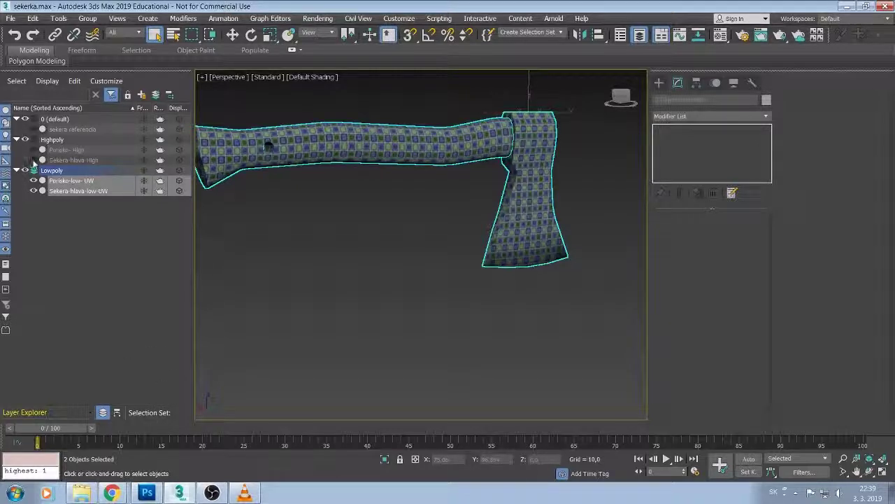
# Hide both low-poly parts and show the Porisko-High and Sekera-hlava-High objects.
pyautogui.moveTo(32, 181); pyautogui.dragTo(33, 190)
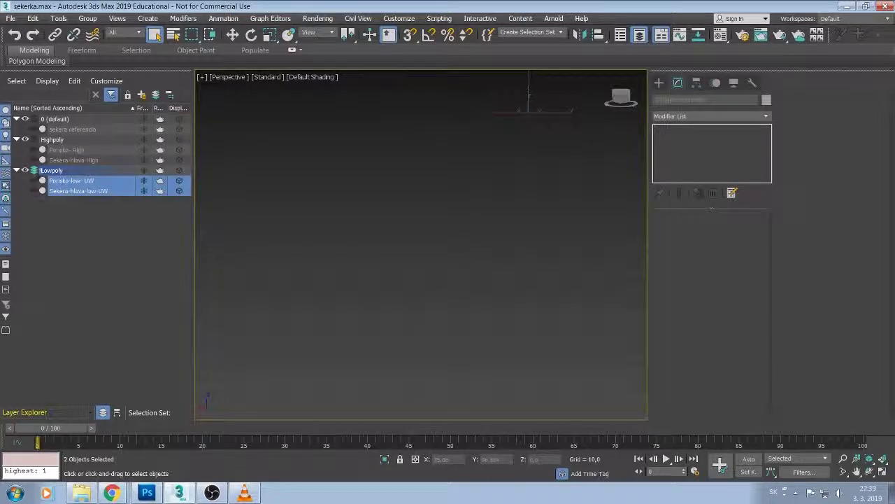
pyautogui.click(51, 140)
pyautogui.click(33, 139)
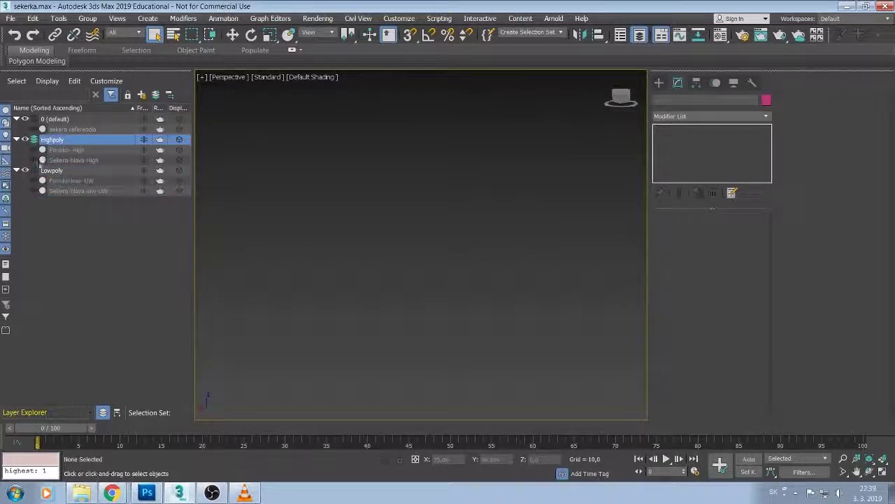
pyautogui.click(56, 160)
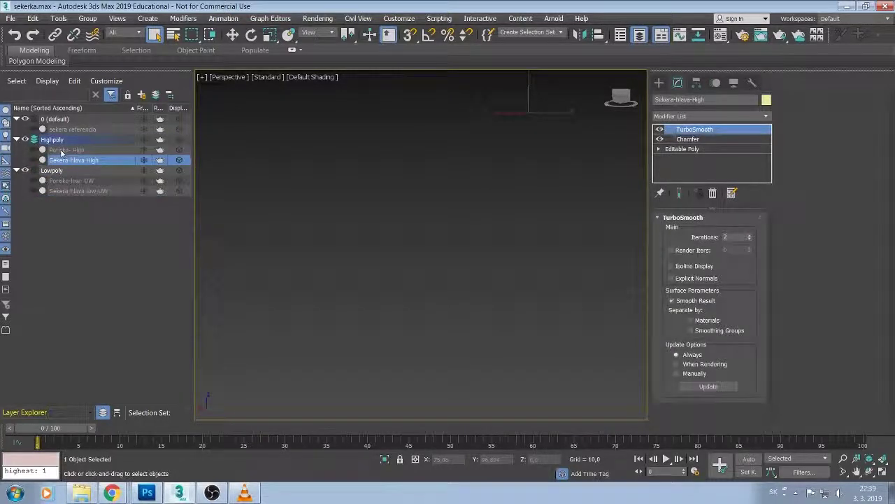
pyautogui.click(33, 149)
pyautogui.click(33, 160)
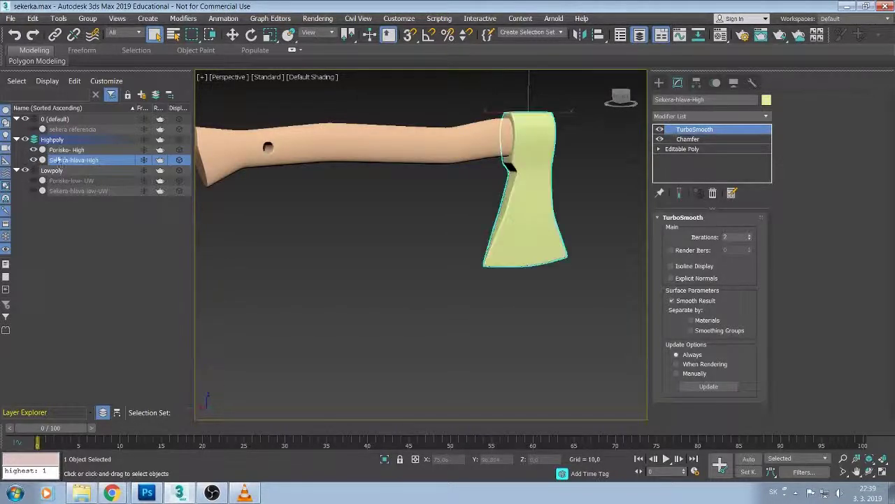
# Select Porisko-High and Sekera-hlava-High together and centre the axe in view.
pyautogui.click(72, 150)
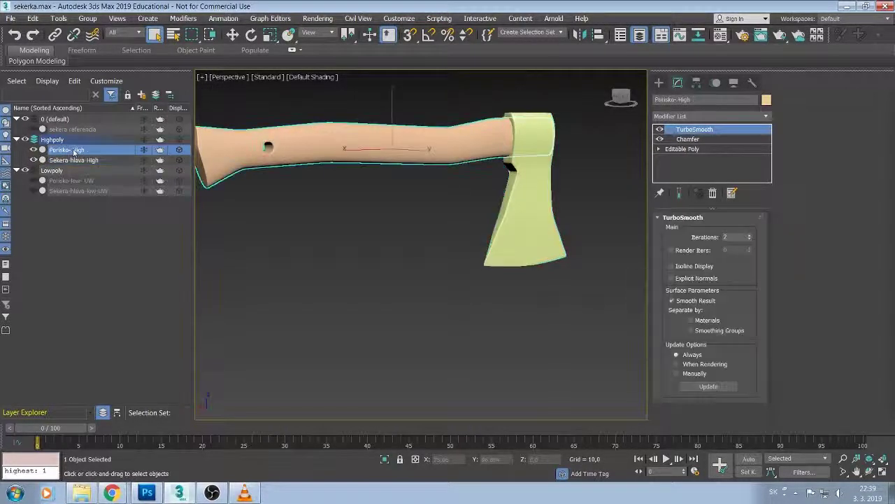
pyautogui.keyDown('ctrl'); pyautogui.click(73, 160); pyautogui.keyUp('ctrl')
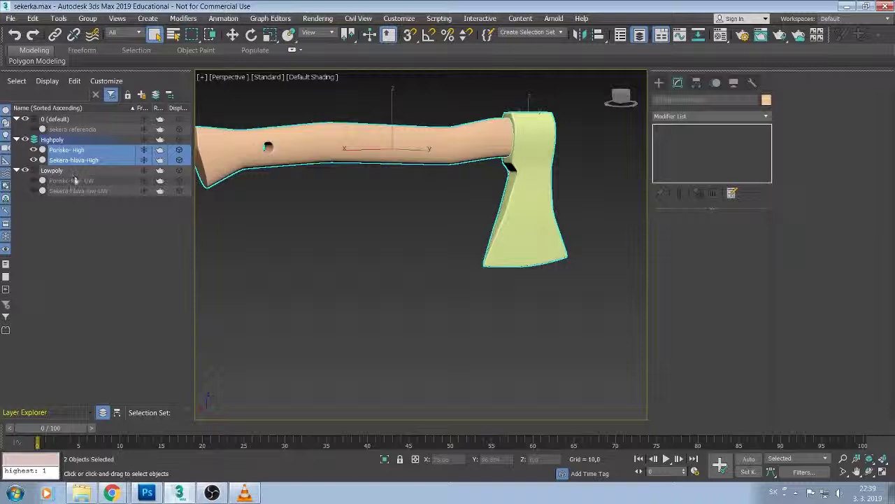
pyautogui.moveTo(270, 295); pyautogui.dragTo(314, 320, button='middle')
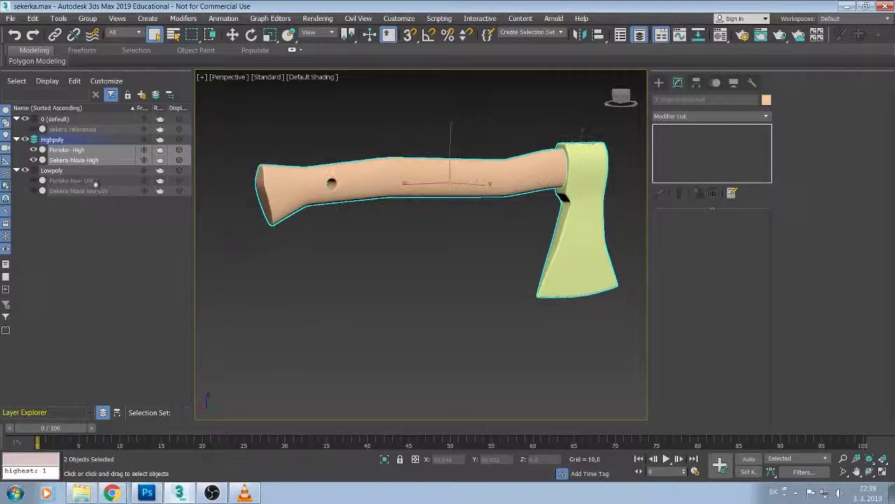
pyautogui.click(11, 18)
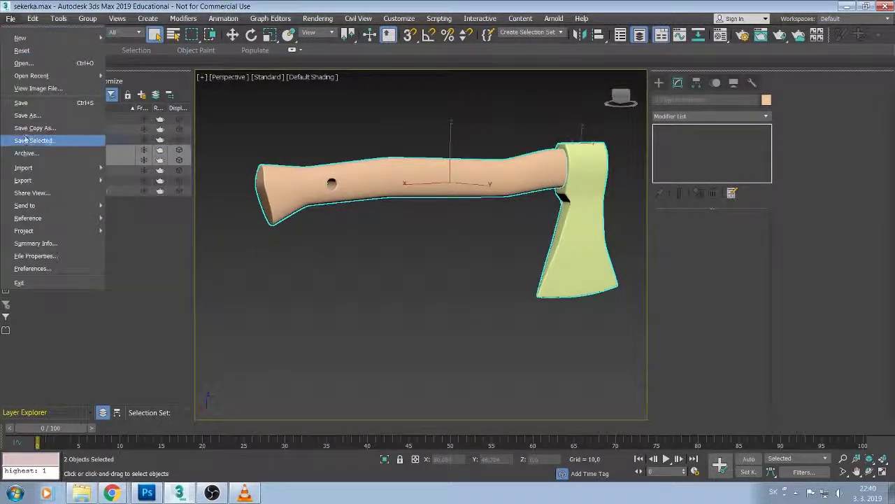
pyautogui.moveTo(23, 180)
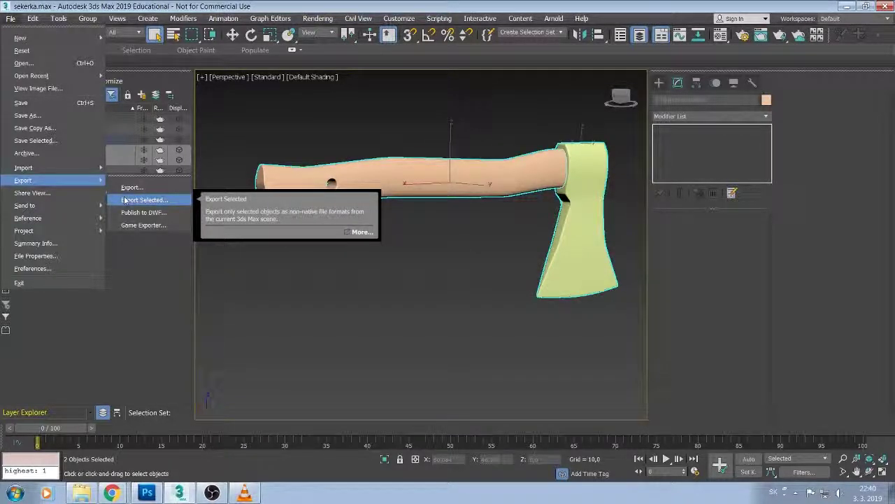
# Export the selected high-poly parts with gw::OBJ-Exporter (*.OBJ) as the format.
pyautogui.click(125, 200)
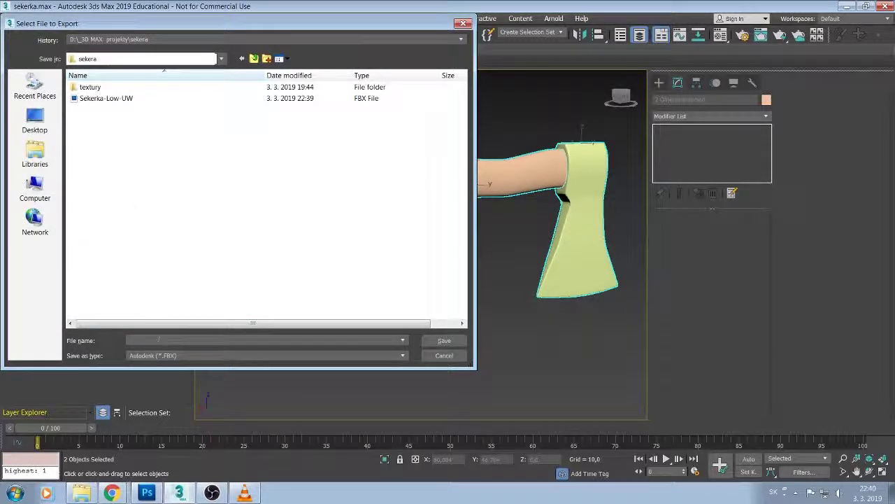
pyautogui.click(158, 355)
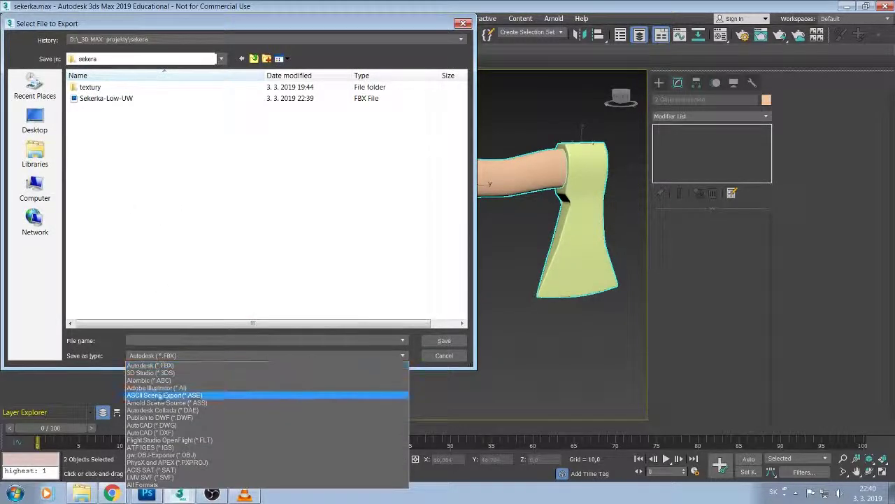
pyautogui.click(169, 456)
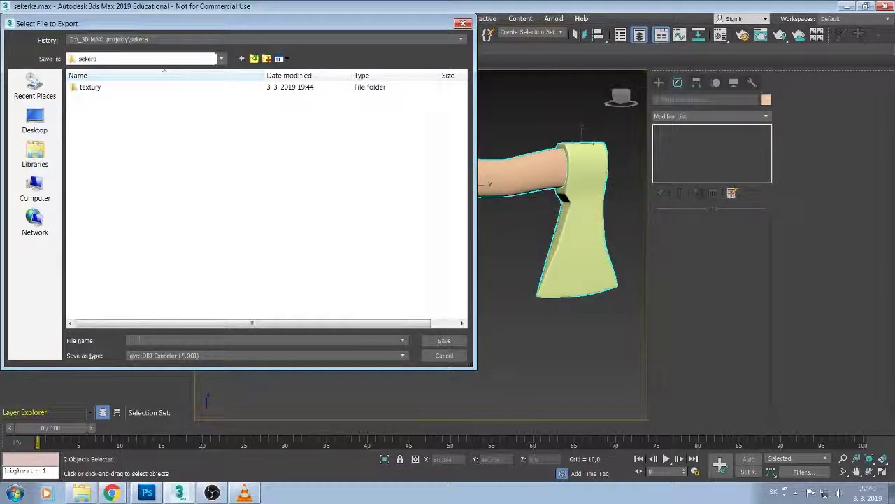
pyautogui.click(178, 355)
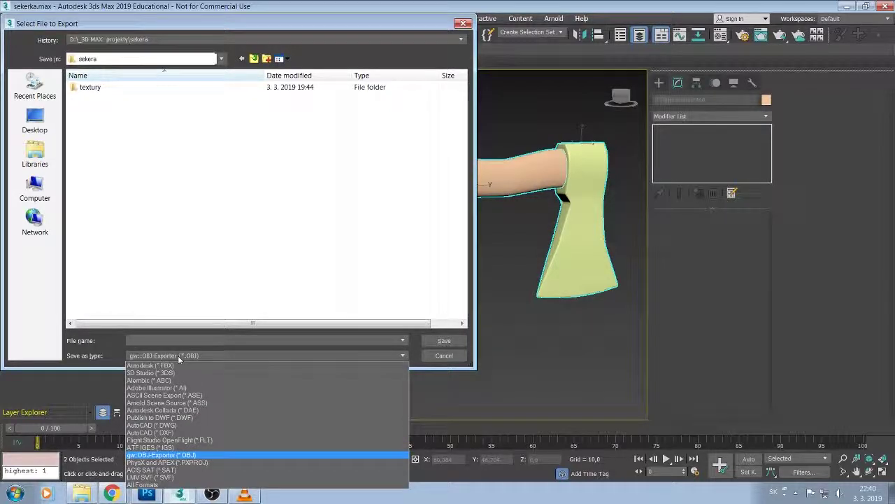
pyautogui.click(191, 456)
# Name the export Sekerka-High and save it to the sekera folder.
pyautogui.click(146, 340)
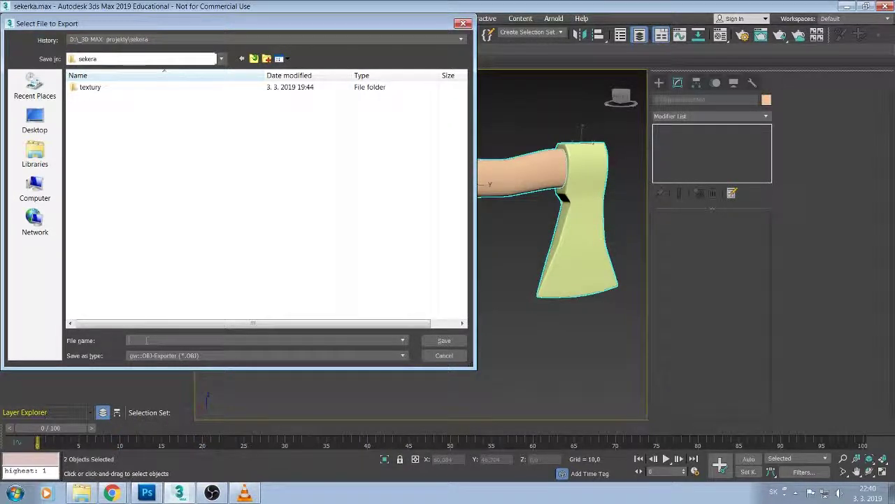
pyautogui.write('Sekerka')
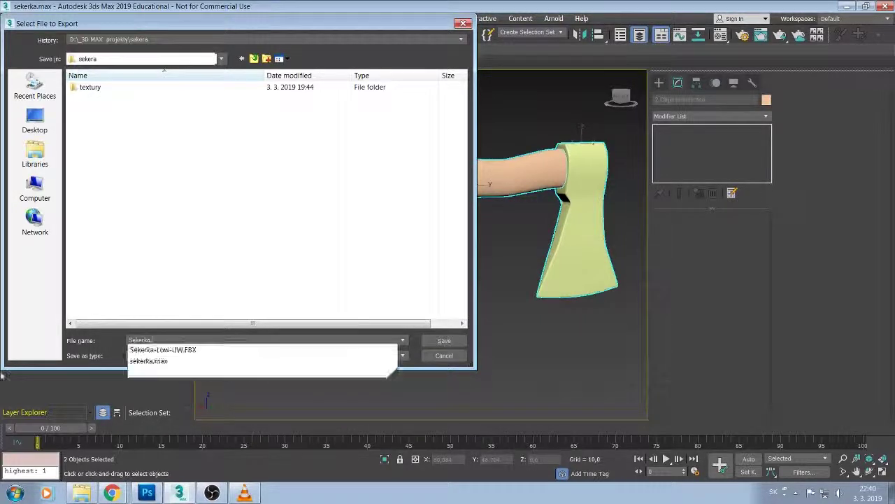
pyautogui.write('-H')
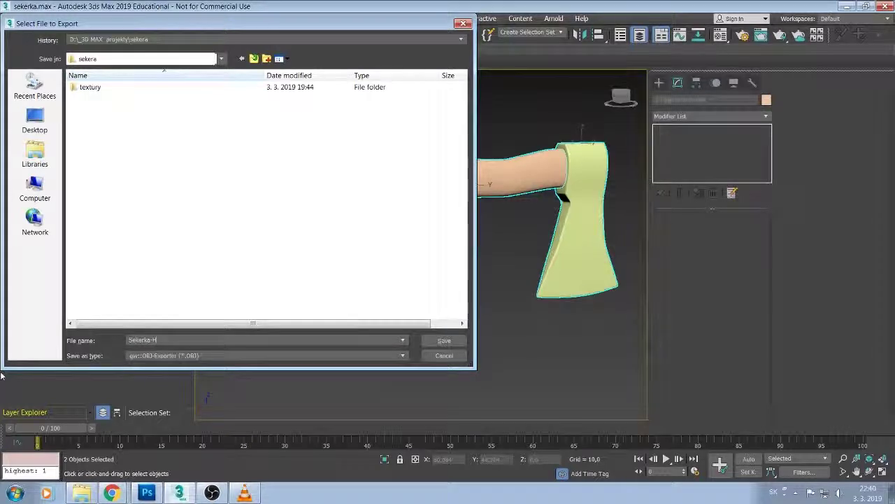
pyautogui.write('igh')
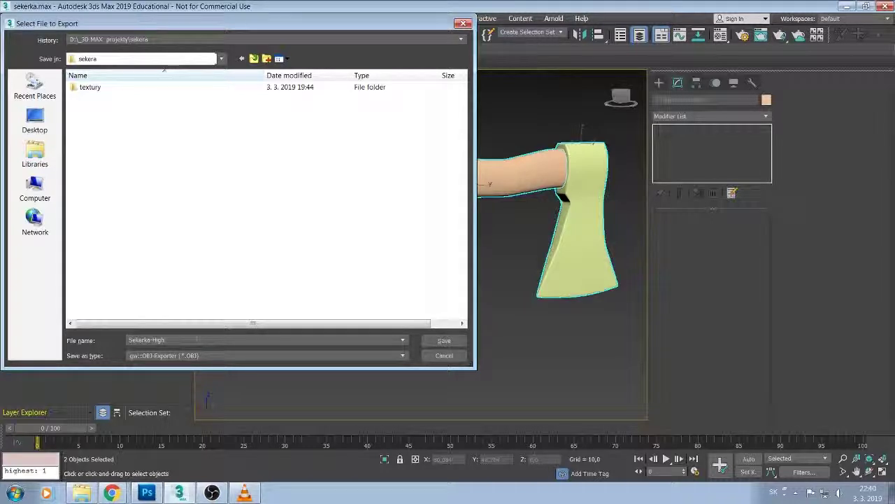
pyautogui.click(444, 341)
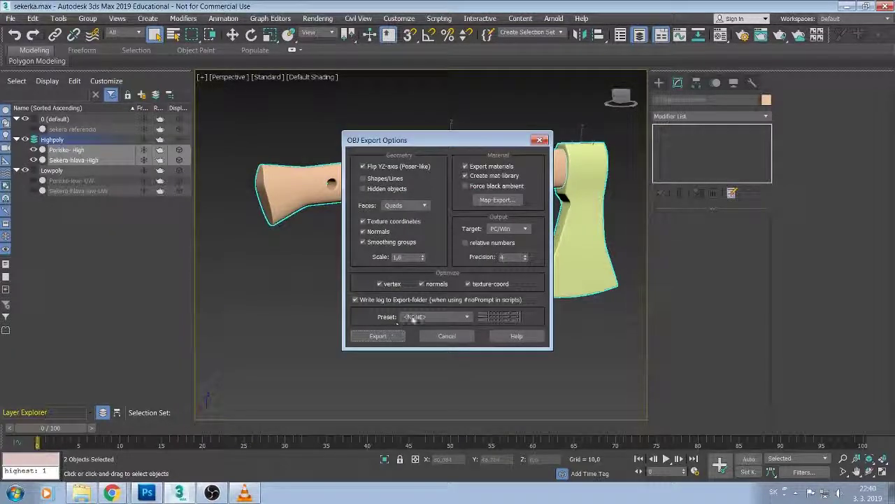
# Export the high-poly OBJ using the ZBrush preset and close the export report.
pyautogui.click(414, 317)
pyautogui.click(413, 304)
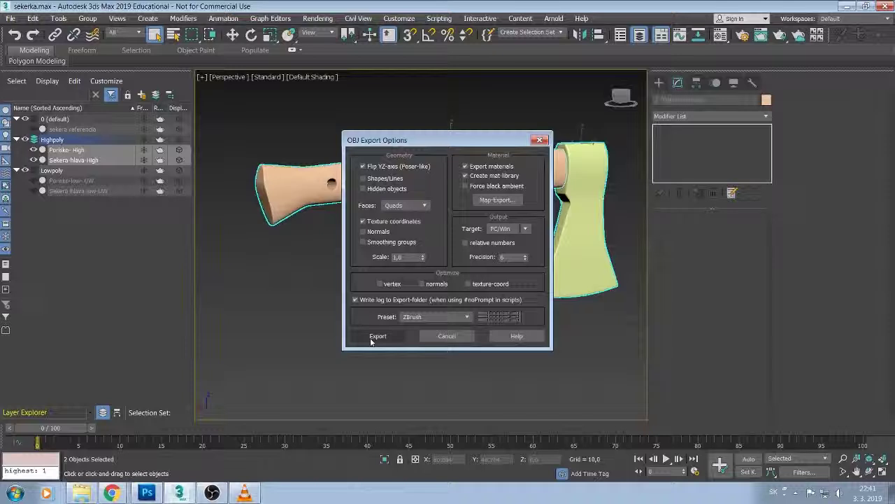
pyautogui.click(376, 335)
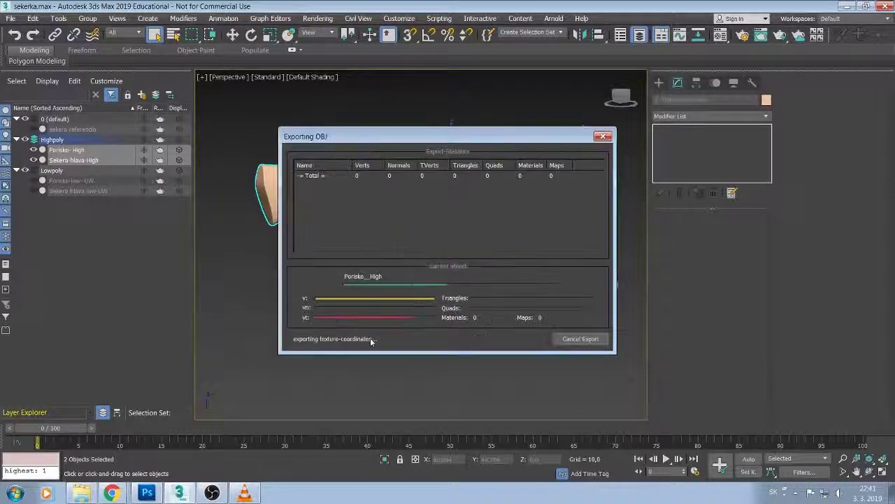
pyautogui.click(596, 343)
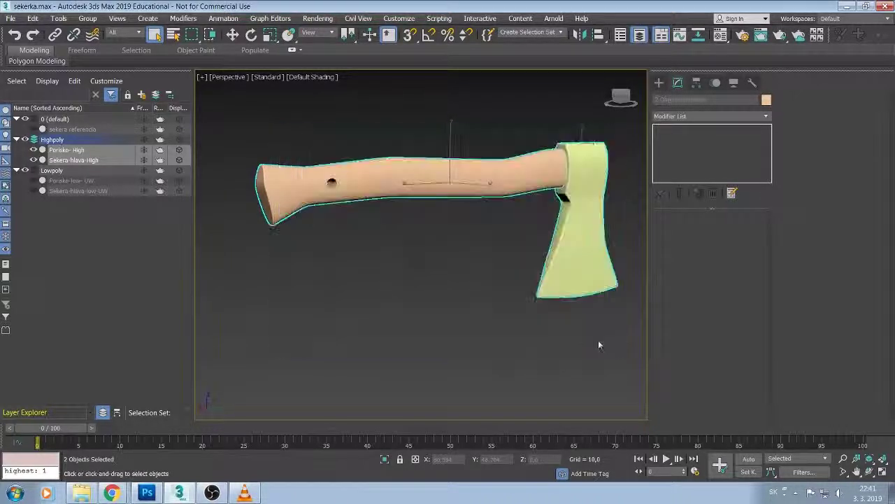
# In the sekera folder, confirm Sekerka-Low-UW FBX and Sekerka-High.obj (1 333 KB) are present.
pyautogui.hotkey('alt', 'Tab')
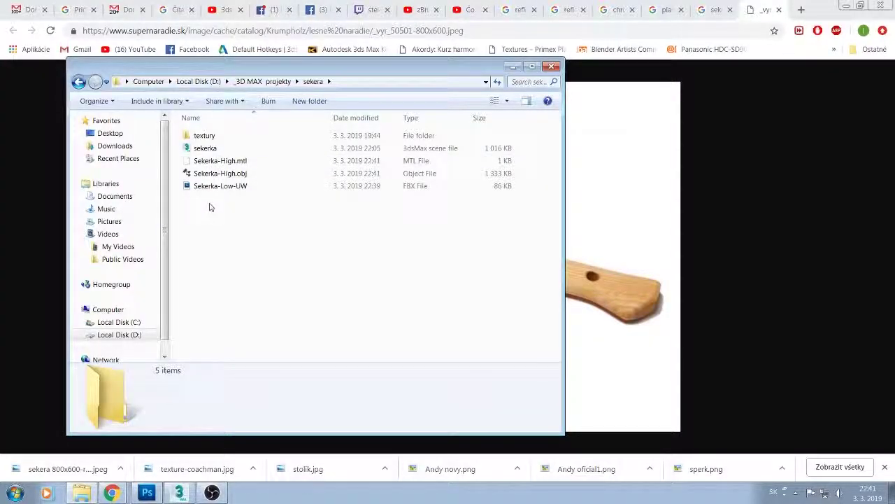
pyautogui.click(208, 189)
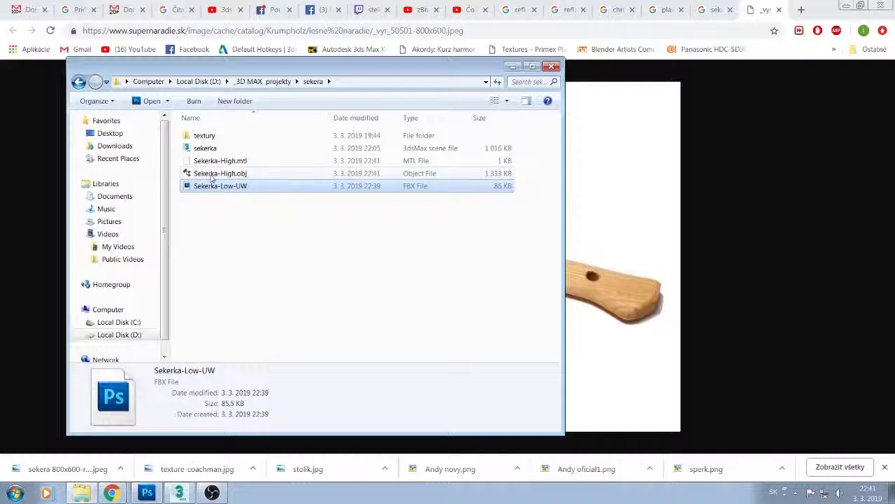
pyautogui.click(211, 175)
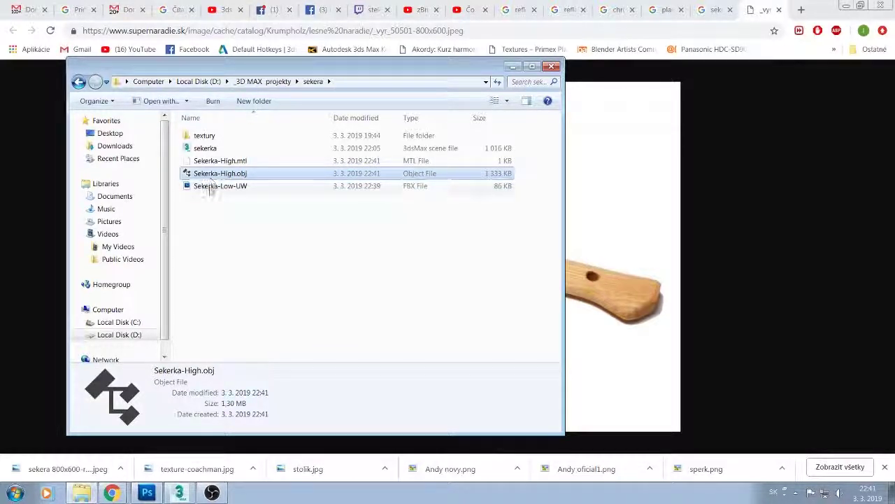